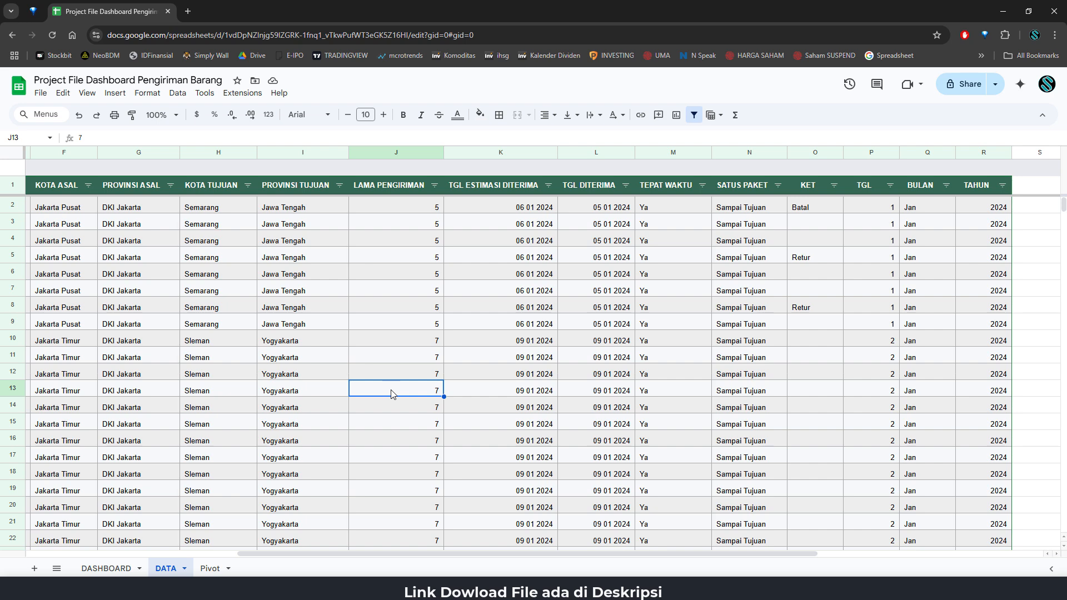
Step: Examine the shipment records and their columns on the DATA sheet, including shipping type, package type, and origin and destination locations
{"action": "left_click", "coordinate": [389, 289]}
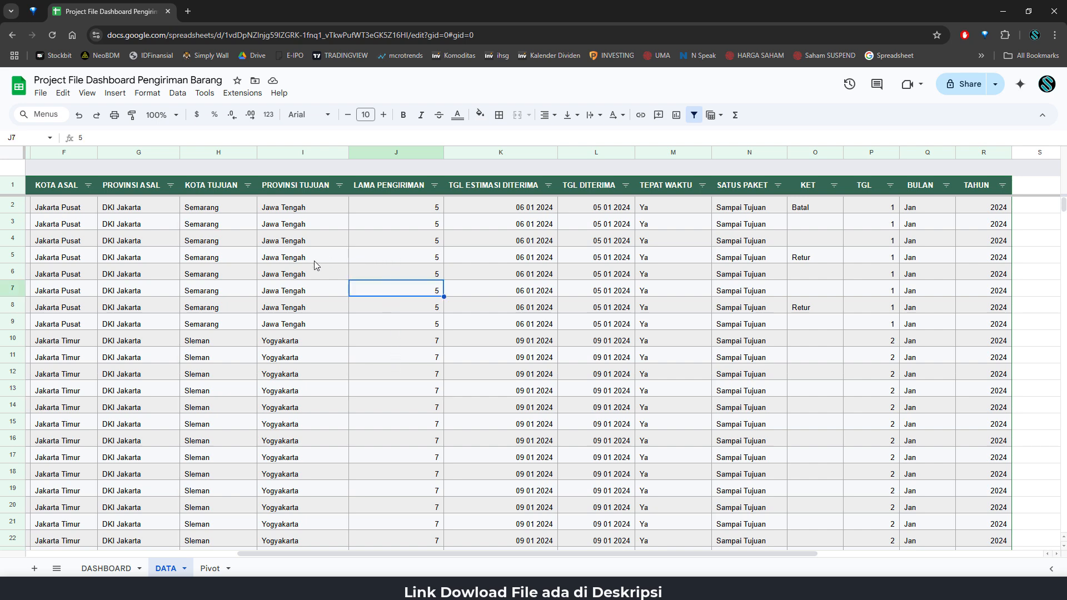
{"action": "left_click", "coordinate": [320, 276]}
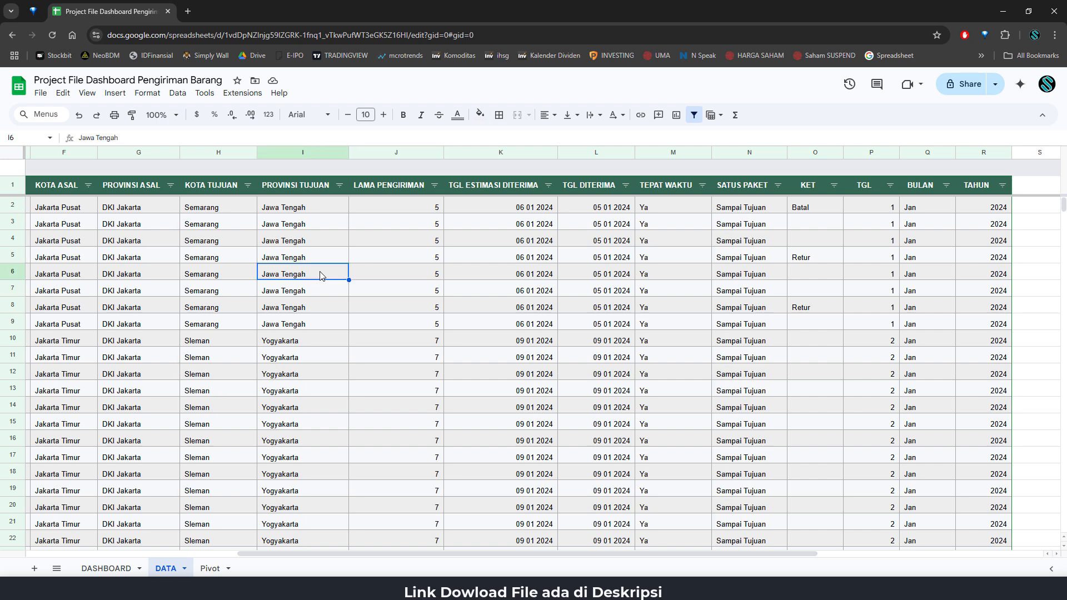
{"action": "left_click_drag", "start_coordinate": [359, 560], "coordinate": [98, 548]}
{"action": "left_click", "coordinate": [286, 280]}
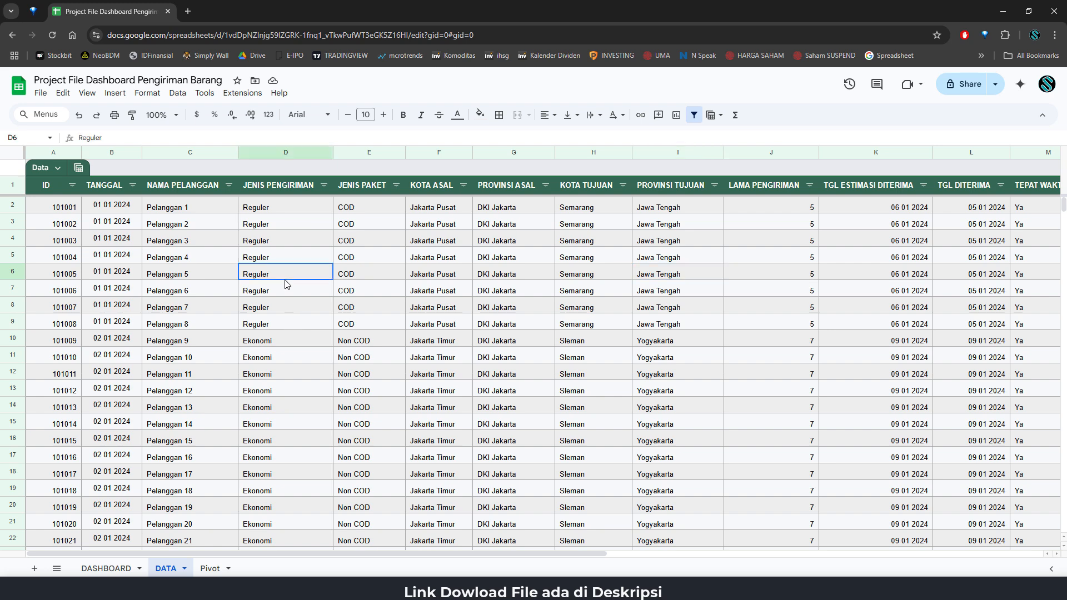
{"action": "scroll", "coordinate": [286, 389], "scroll_direction": "down", "scroll_amount": 10}
{"action": "scroll", "coordinate": [285, 422], "scroll_direction": "up", "scroll_amount": 10}
{"action": "left_click", "coordinate": [293, 241]}
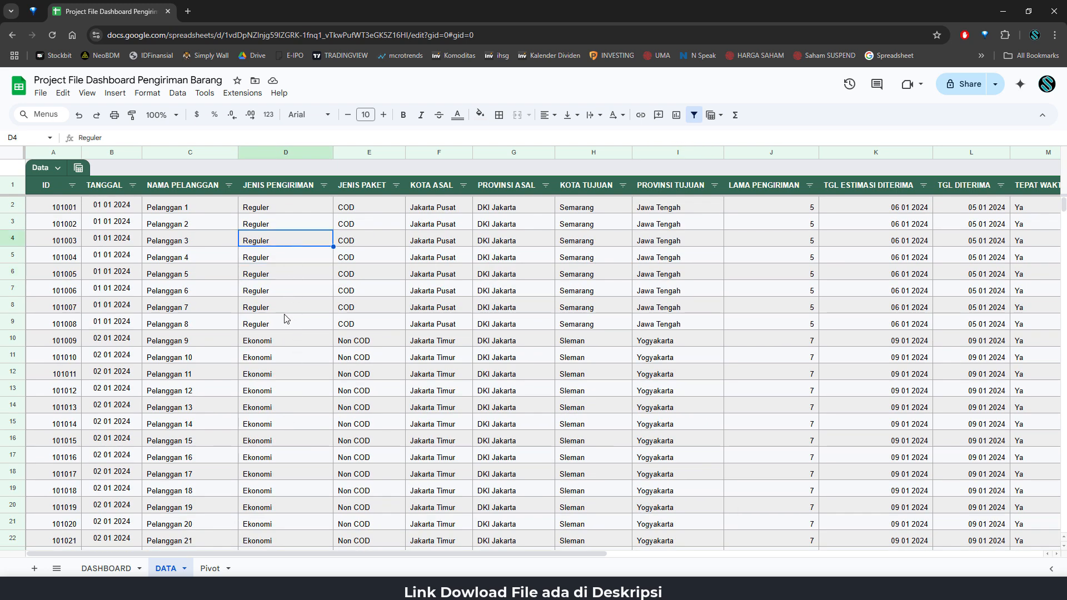
{"action": "left_click", "coordinate": [297, 223]}
{"action": "scroll", "coordinate": [276, 300], "scroll_direction": "down", "scroll_amount": 7}
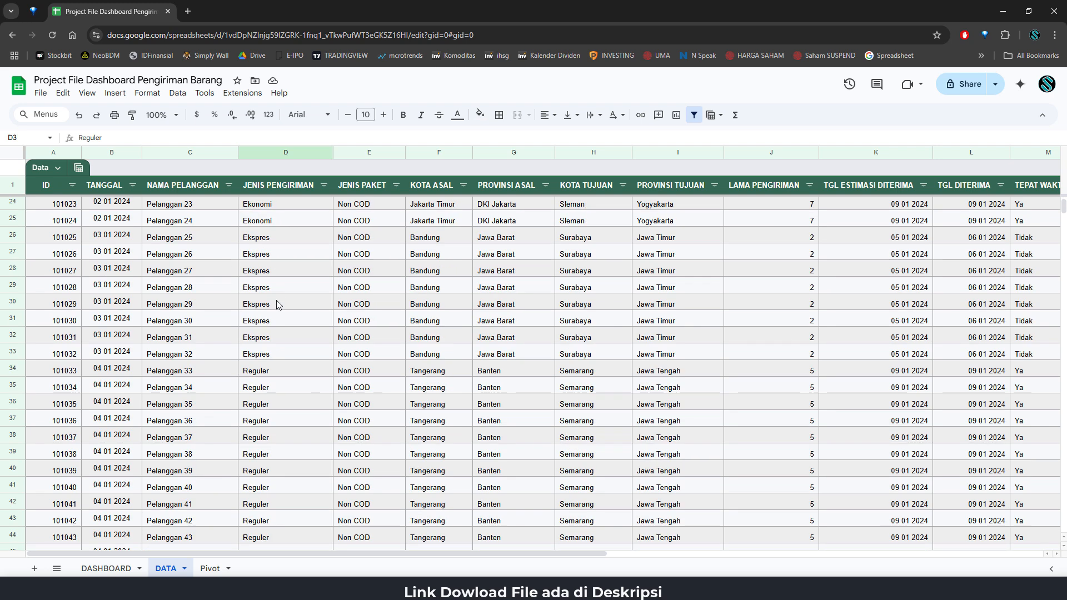
{"action": "left_click", "coordinate": [283, 339]}
{"action": "scroll", "coordinate": [283, 368], "scroll_direction": "down", "scroll_amount": 11}
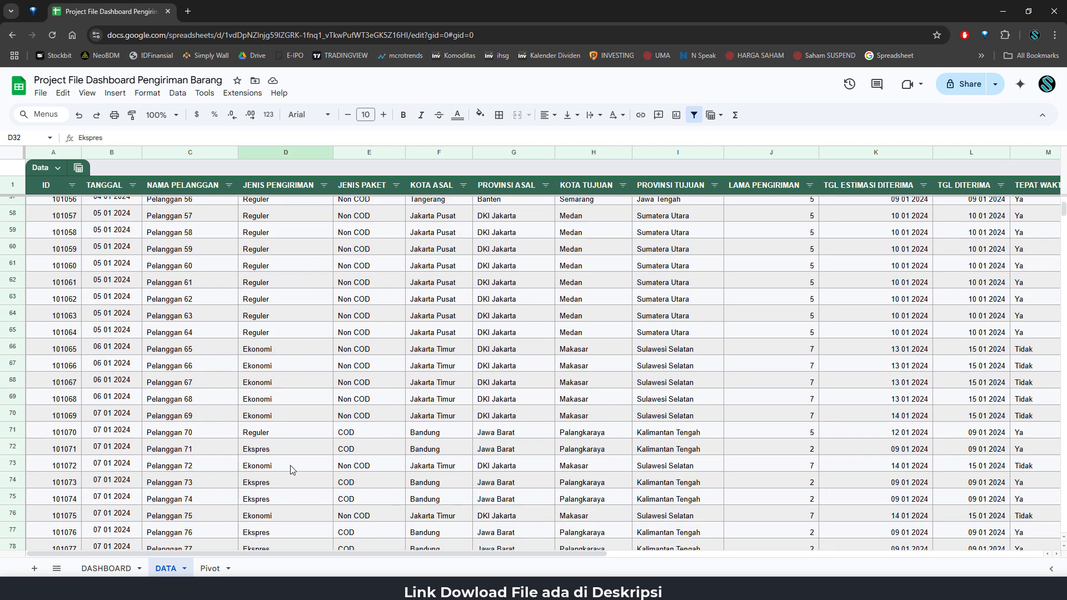
{"action": "scroll", "coordinate": [289, 467], "scroll_direction": "up", "scroll_amount": 18}
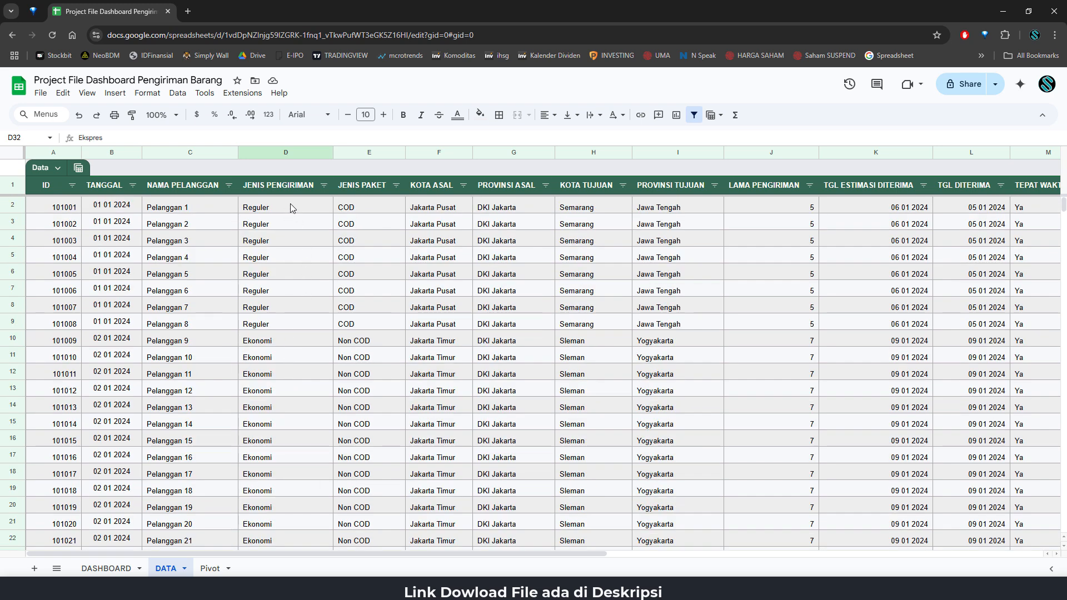
{"action": "left_click_drag", "start_coordinate": [290, 207], "coordinate": [287, 426]}
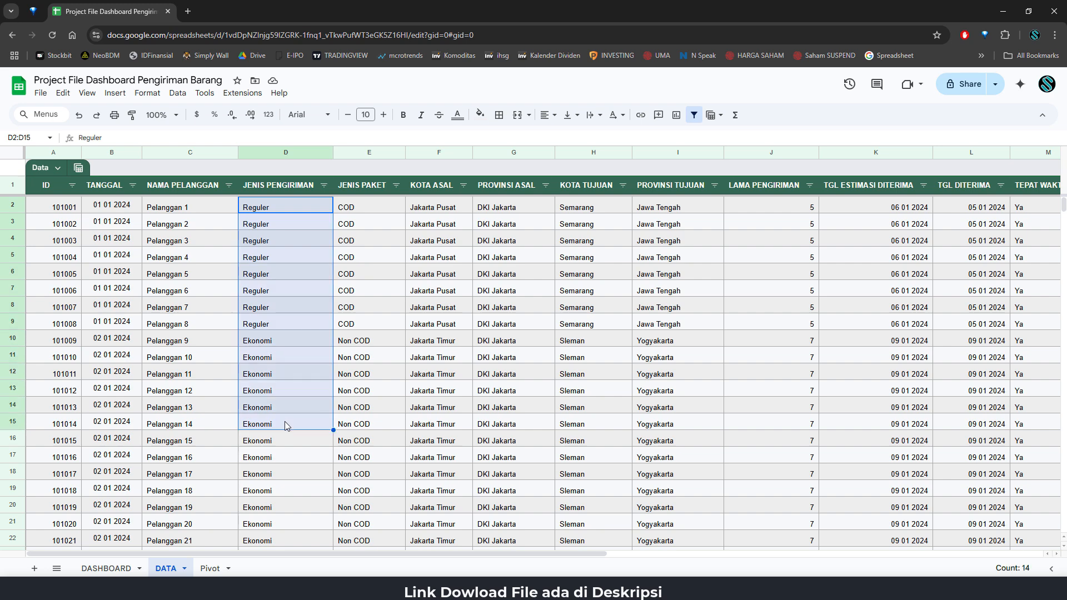
{"action": "left_click", "coordinate": [366, 222]}
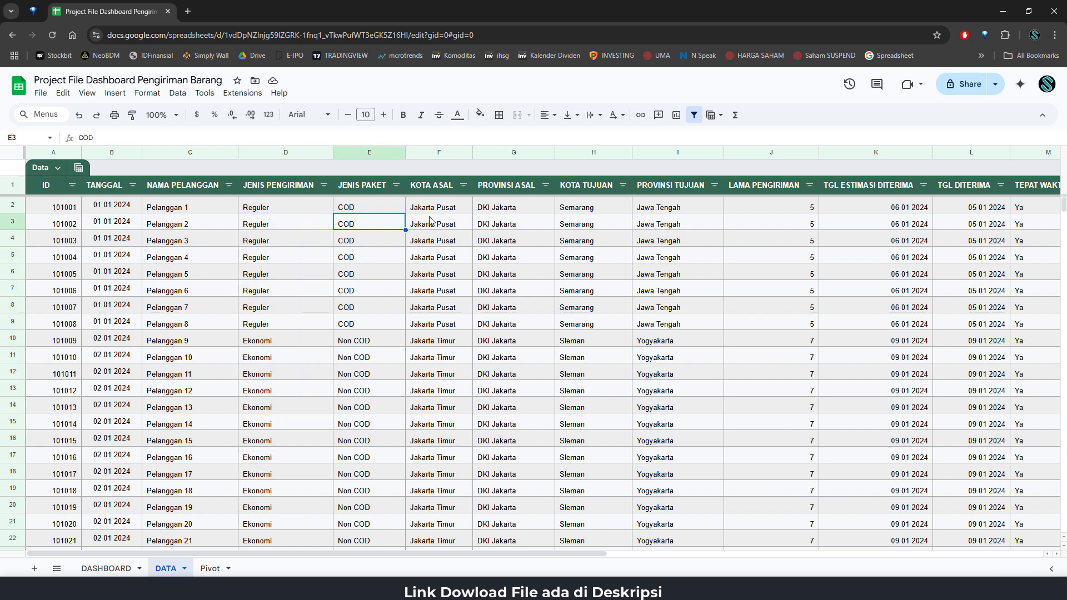
{"action": "left_click", "coordinate": [454, 222]}
{"action": "left_click", "coordinate": [539, 212]}
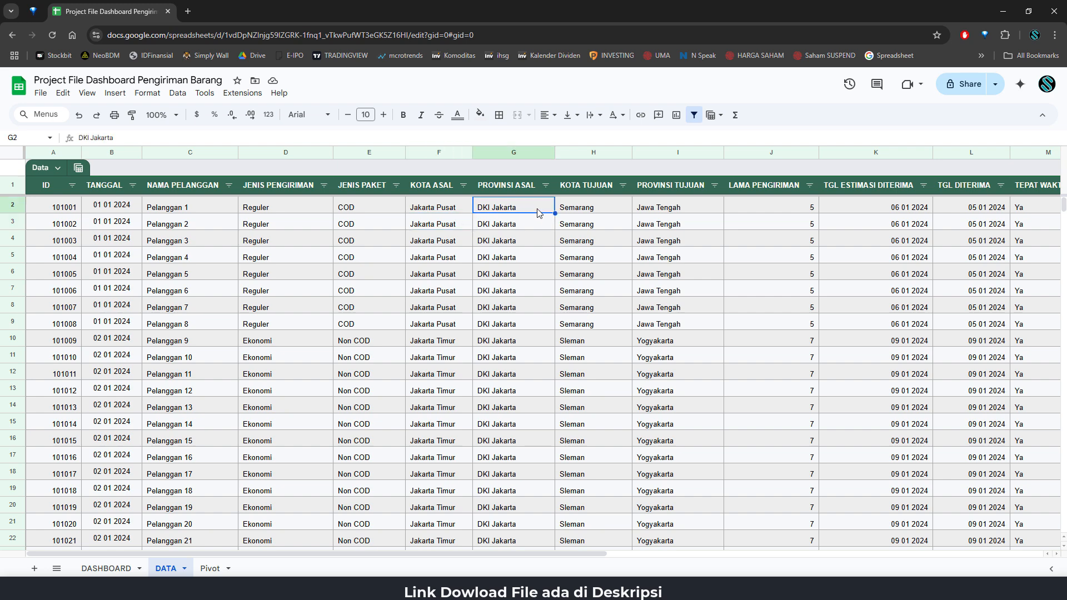
{"action": "left_click", "coordinate": [613, 212]}
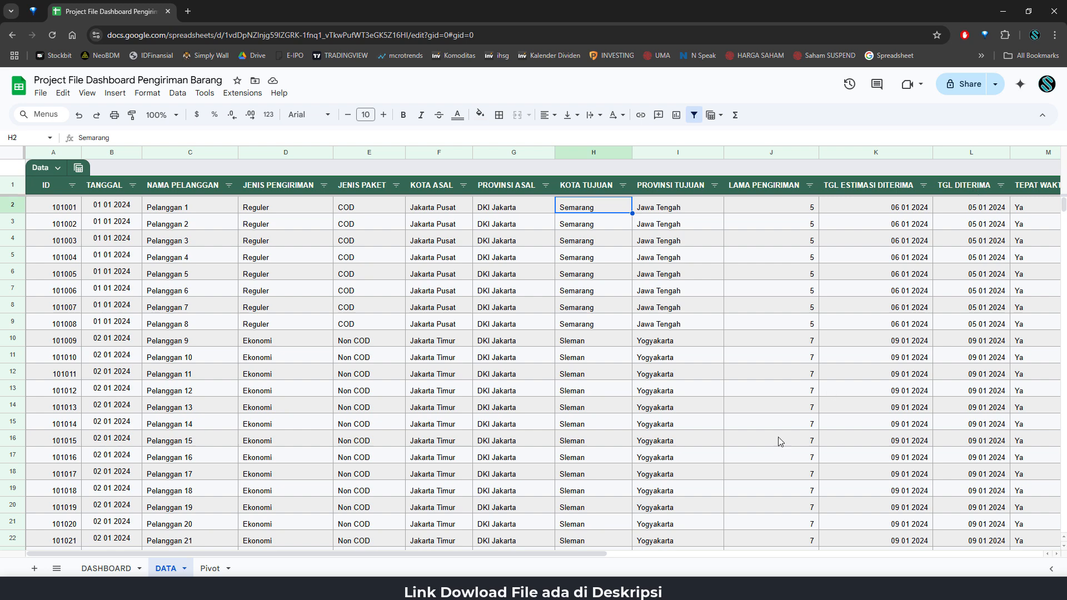
{"action": "left_click_drag", "start_coordinate": [565, 562], "coordinate": [747, 565]}
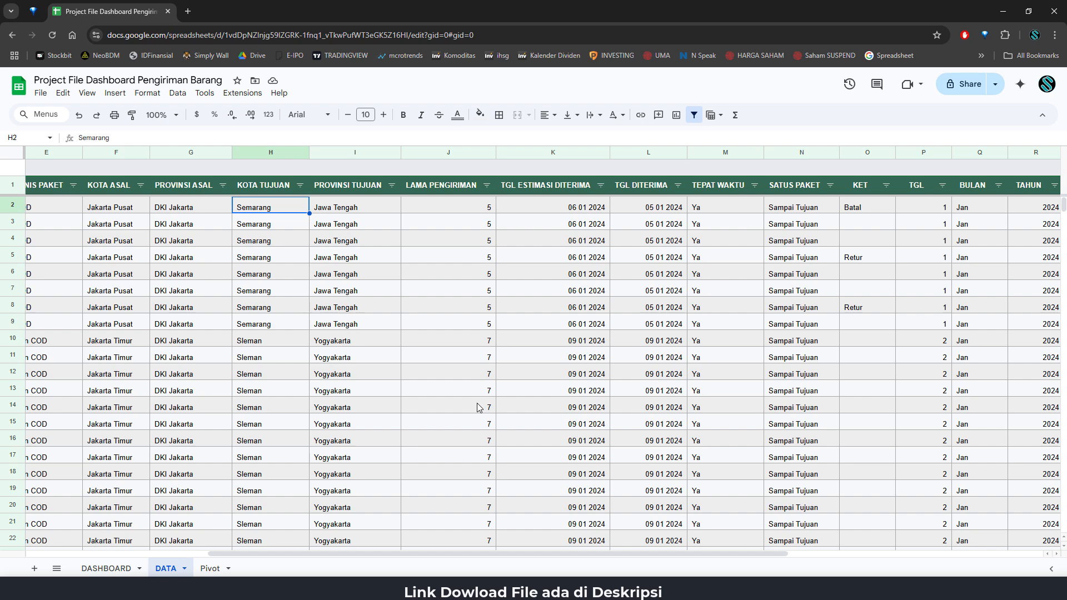
Step: Review the card layout on the DASHBOARD sheet and the Pivot sheet meant for the summary tables
{"action": "left_click", "coordinate": [106, 567]}
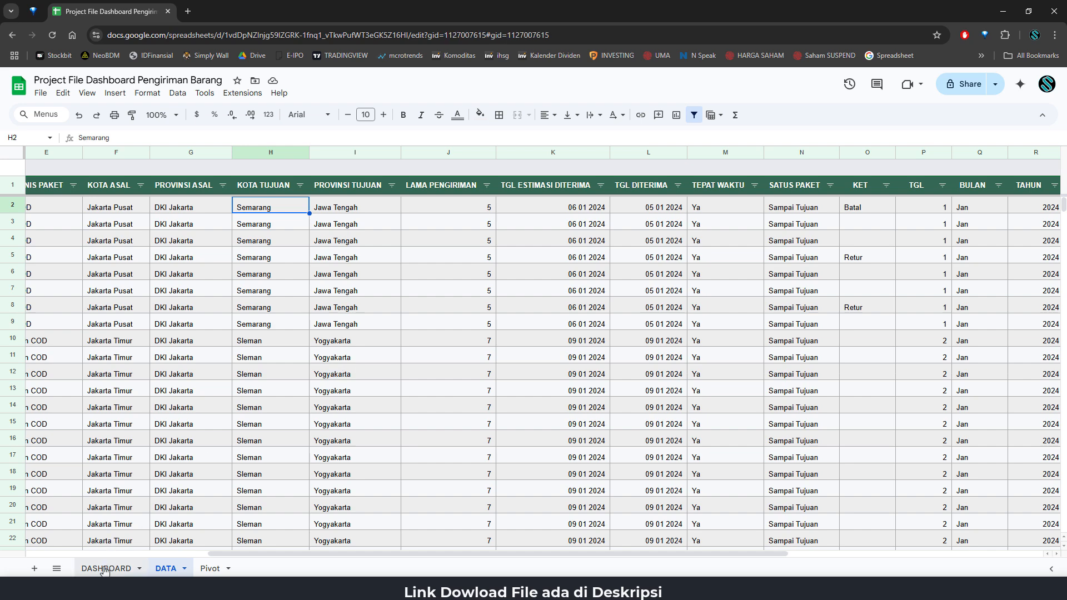
{"action": "left_click", "coordinate": [272, 326]}
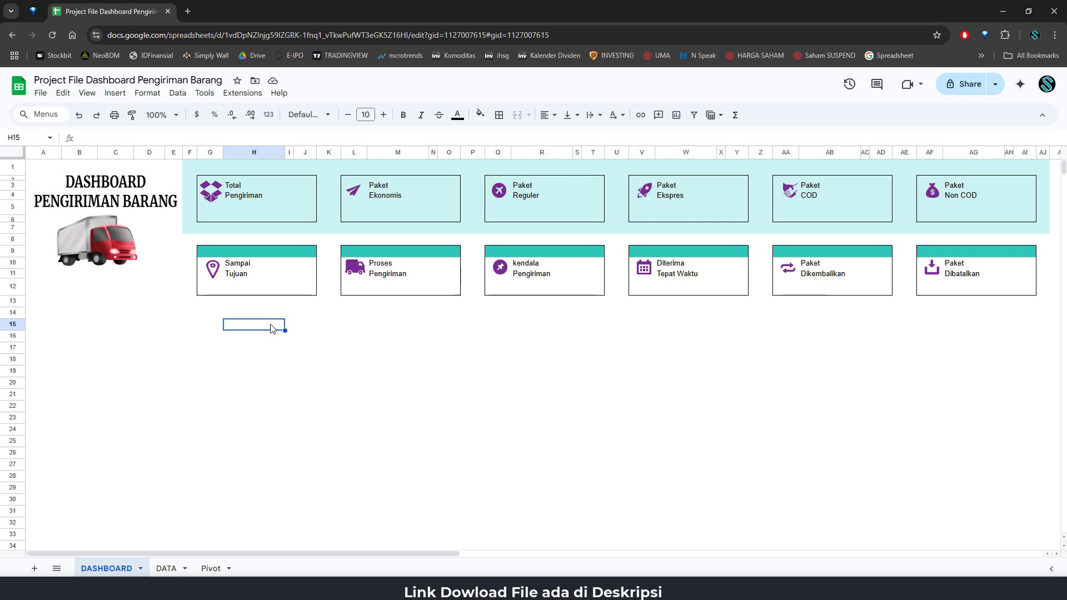
{"action": "left_click", "coordinate": [288, 348]}
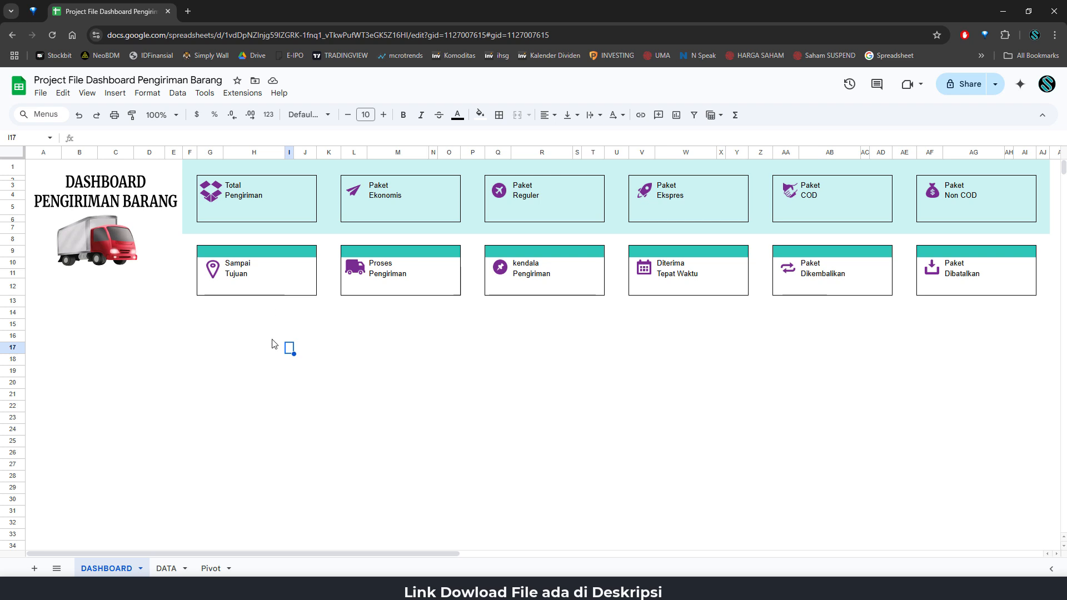
{"action": "left_click", "coordinate": [211, 569]}
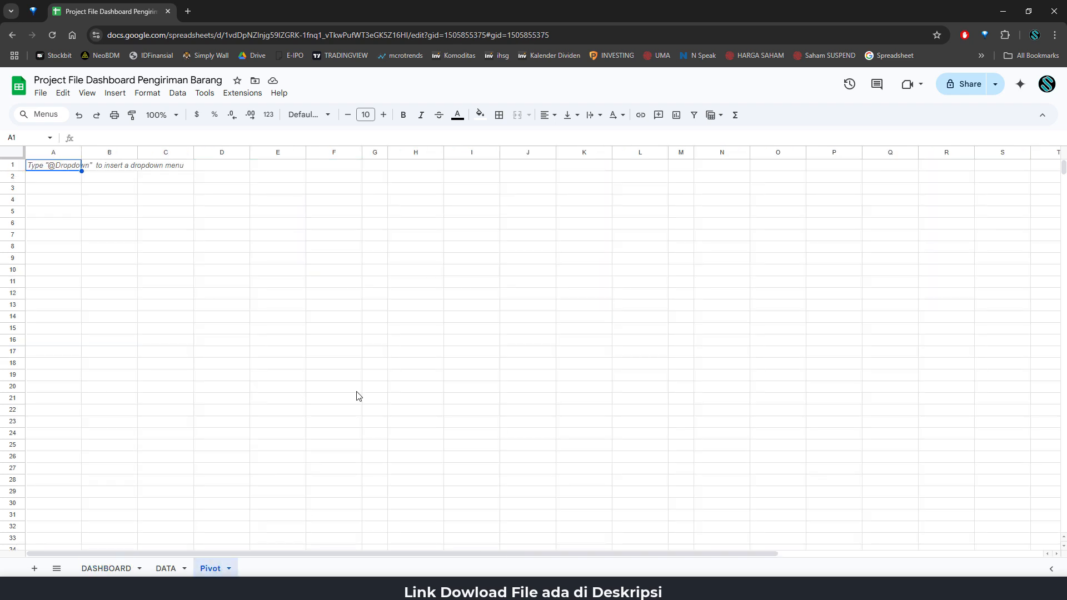
{"action": "left_click", "coordinate": [94, 192]}
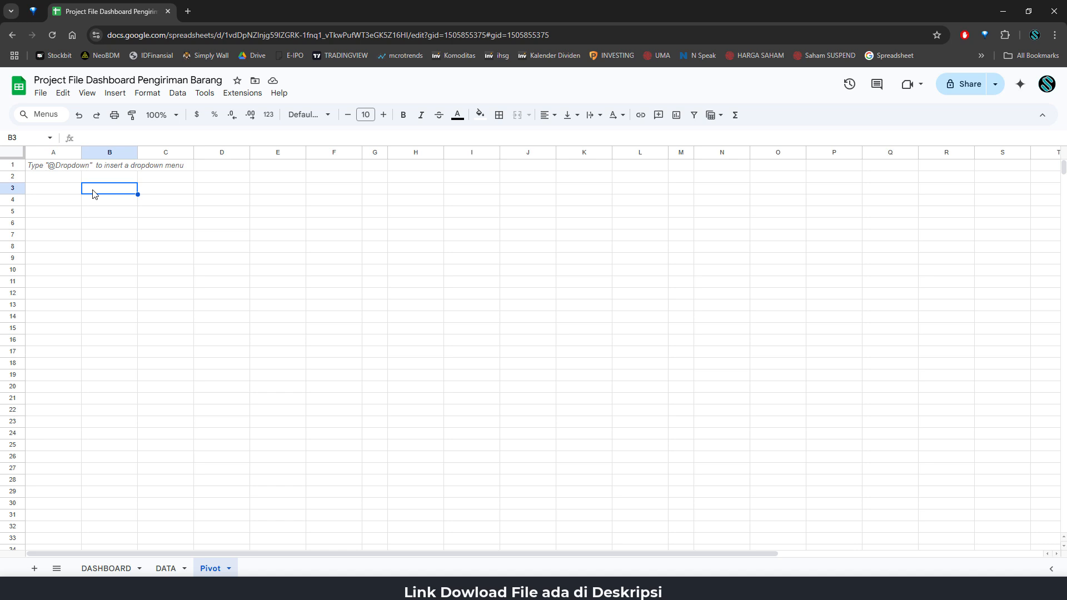
{"action": "left_click", "coordinate": [107, 568]}
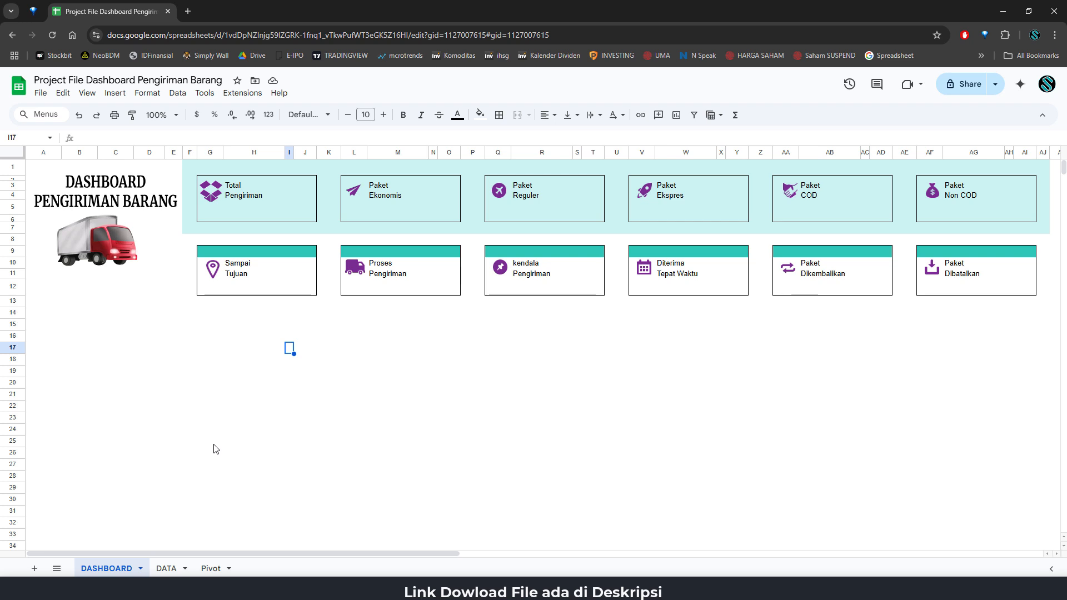
Step: Start a new pivot table from the Pivot sheet, using the Data table as its data range
{"action": "left_click", "coordinate": [211, 569]}
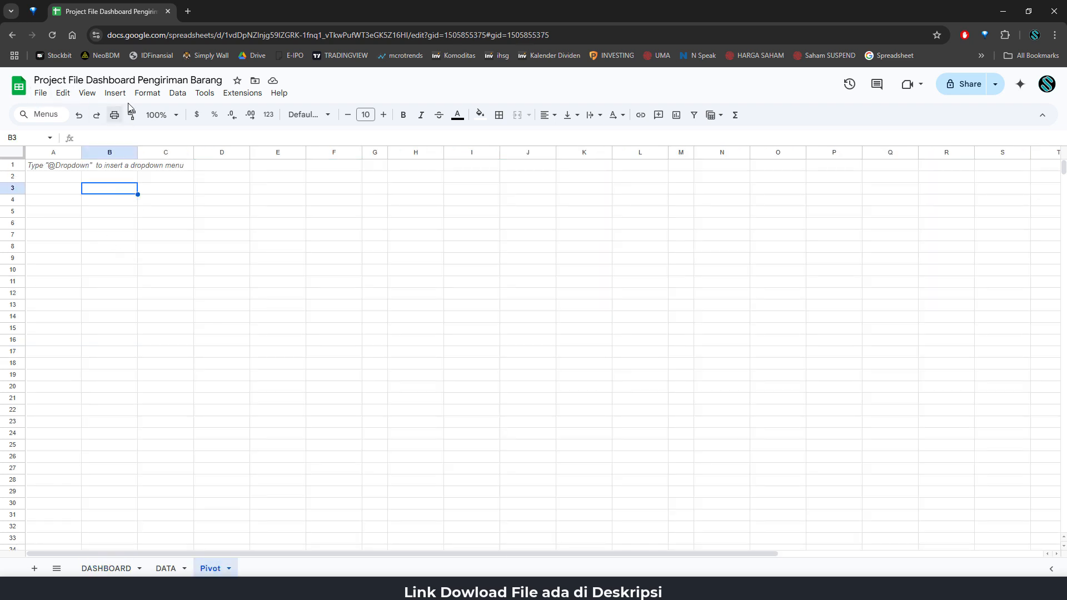
{"action": "left_click", "coordinate": [115, 93]}
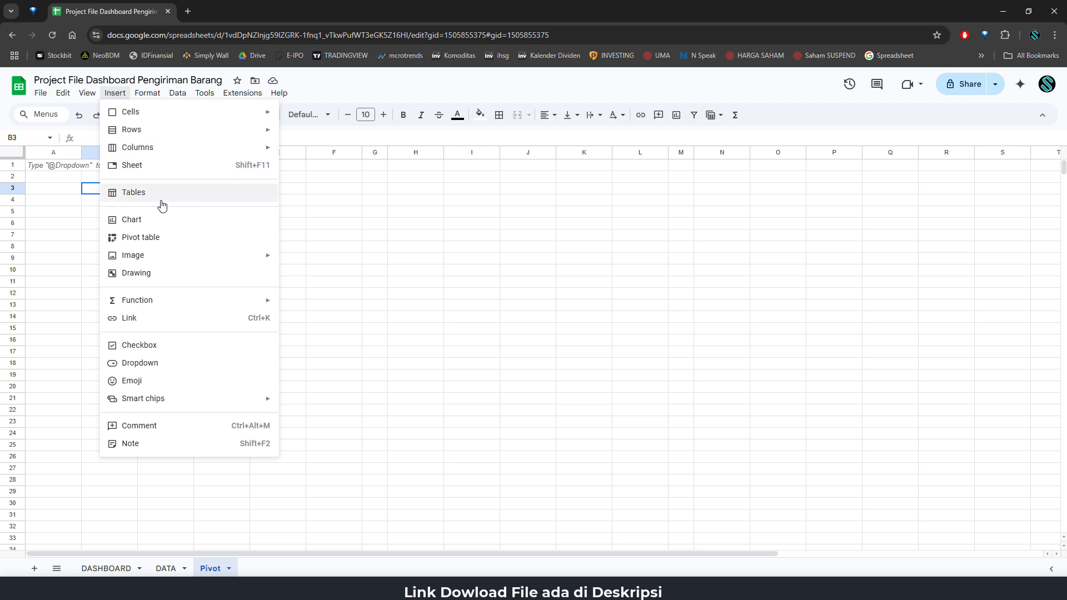
{"action": "left_click", "coordinate": [172, 239]}
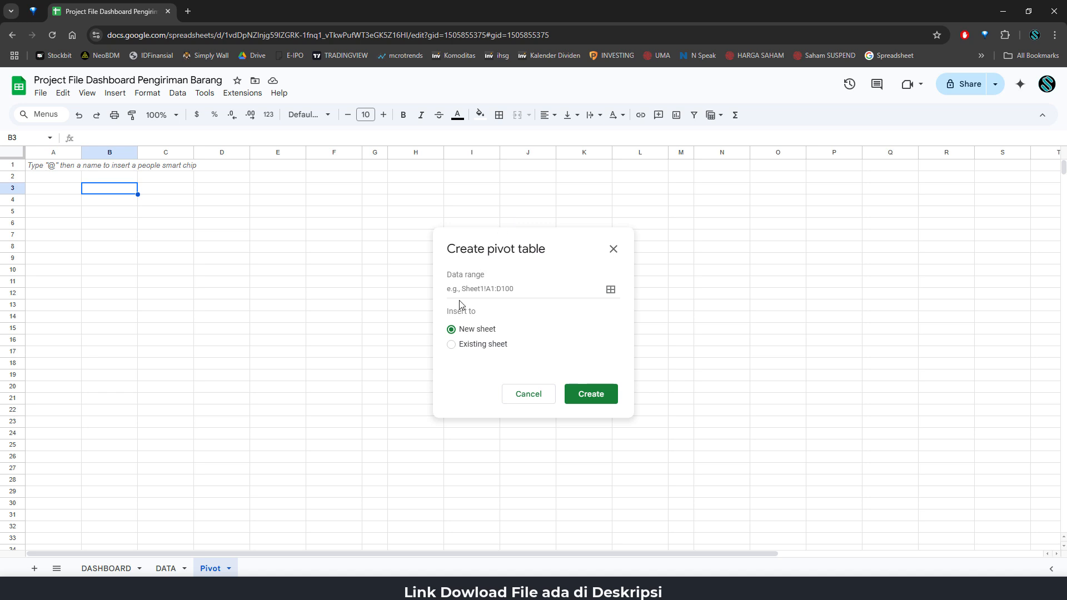
{"action": "left_click", "coordinate": [532, 292]}
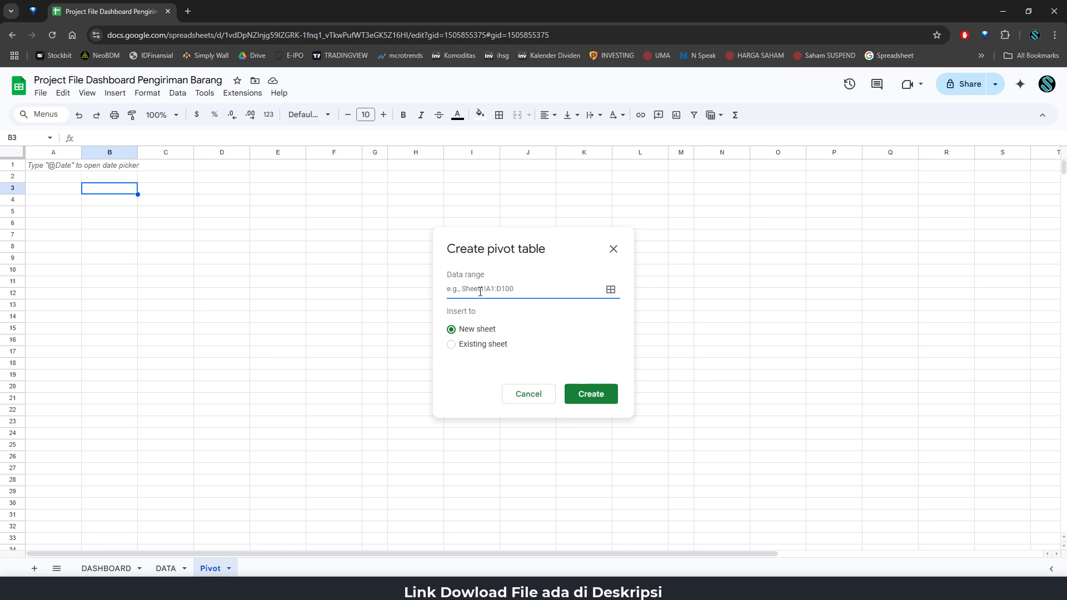
{"action": "left_click", "coordinate": [167, 567]}
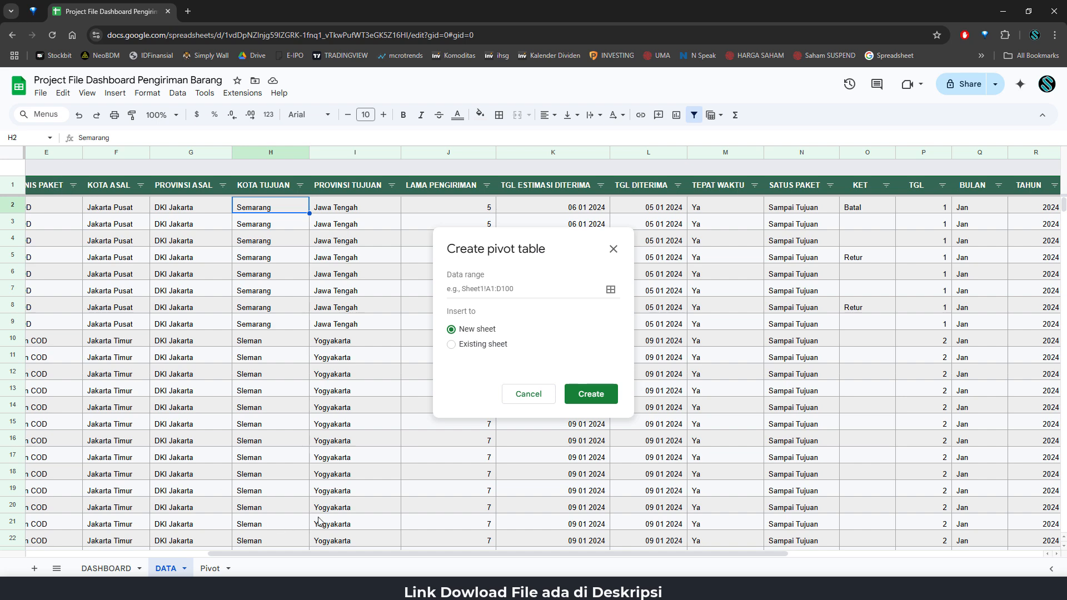
{"action": "left_click_drag", "start_coordinate": [374, 555], "coordinate": [187, 540]}
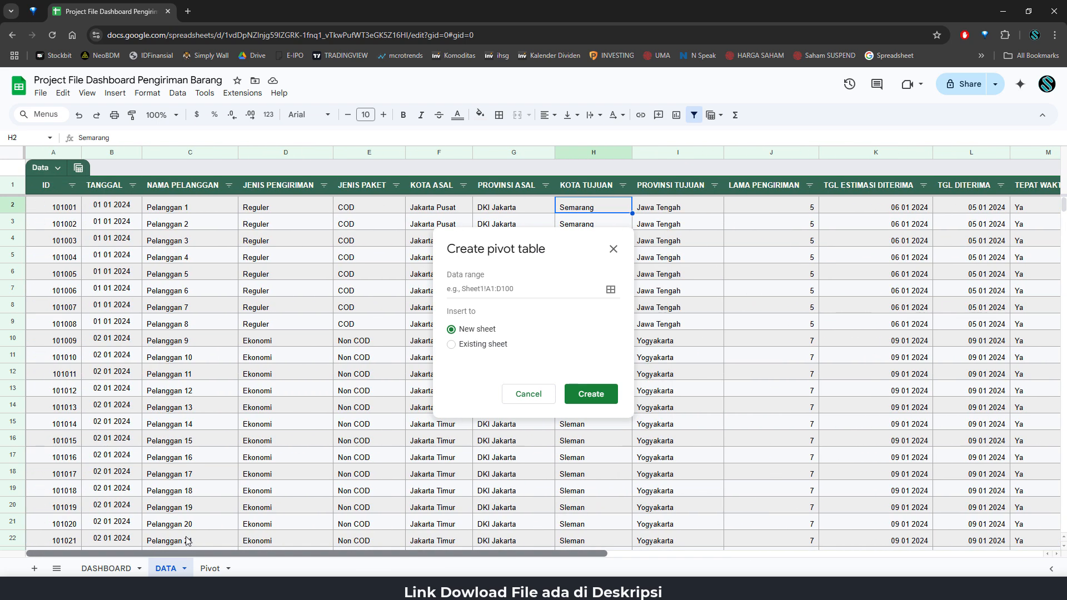
{"action": "left_click", "coordinate": [56, 168]}
{"action": "left_click", "coordinate": [68, 189]}
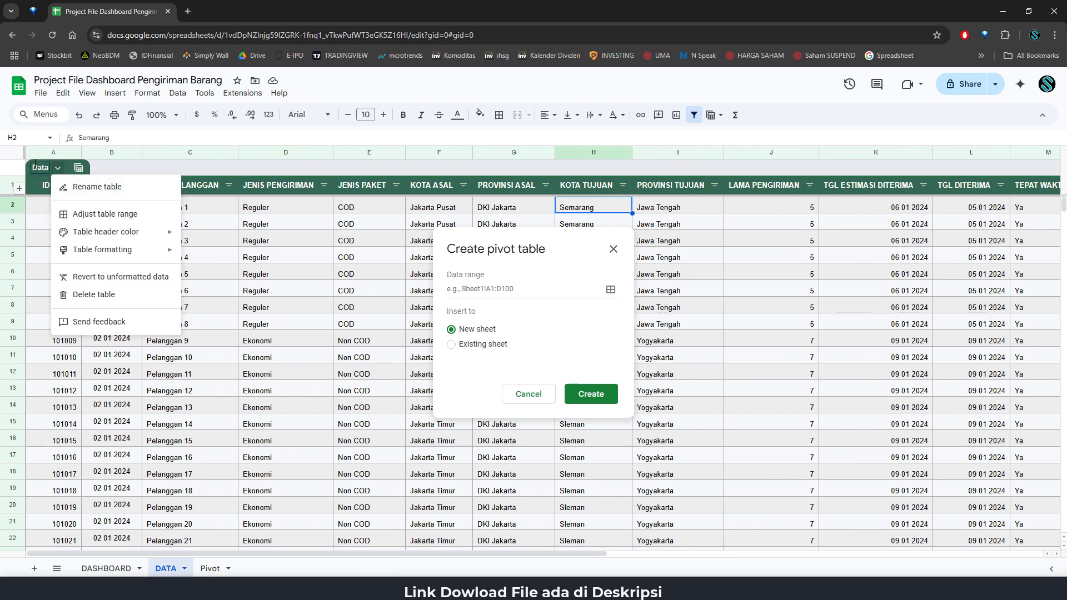
{"action": "left_click", "coordinate": [527, 287]}
{"action": "type", "text": "Data"}
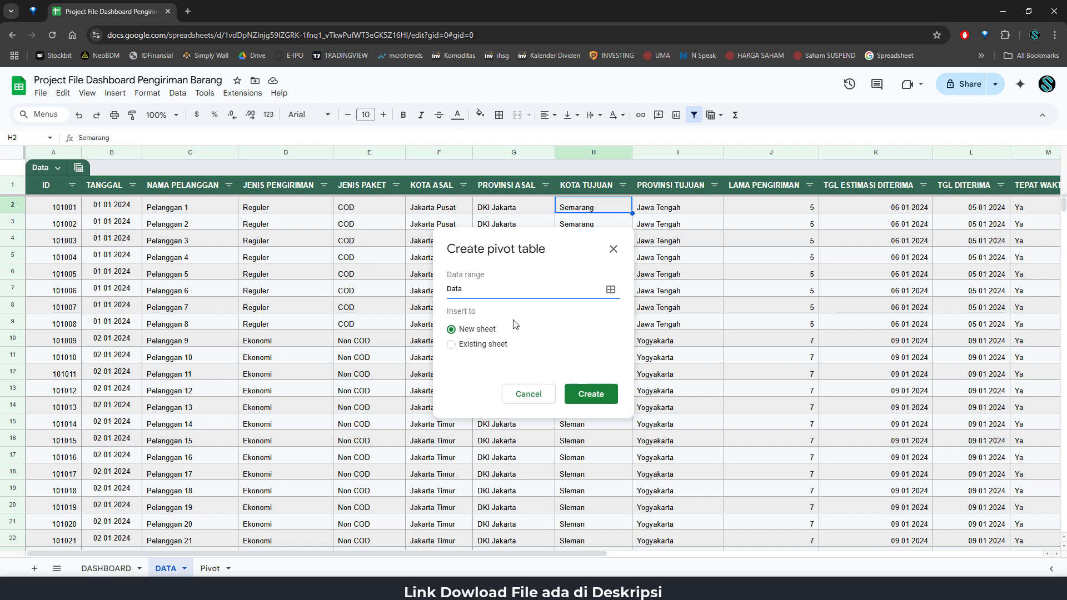
Step: Set the pivot table's destination to the existing sheet at Pivot!B3 and create it
{"action": "left_click", "coordinate": [475, 345]}
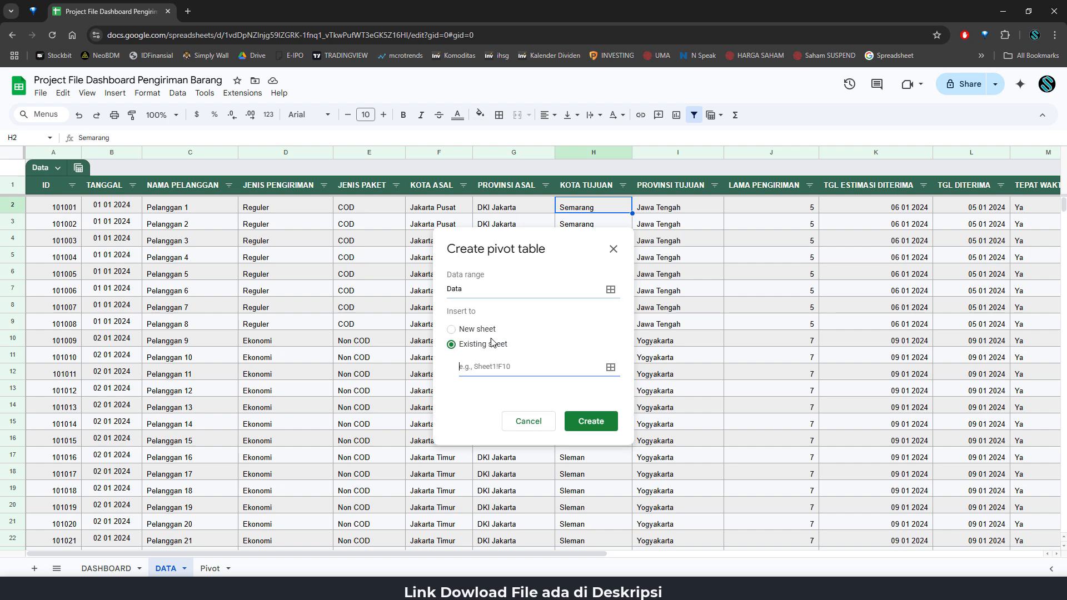
{"action": "left_click", "coordinate": [609, 367]}
{"action": "left_click", "coordinate": [224, 568]}
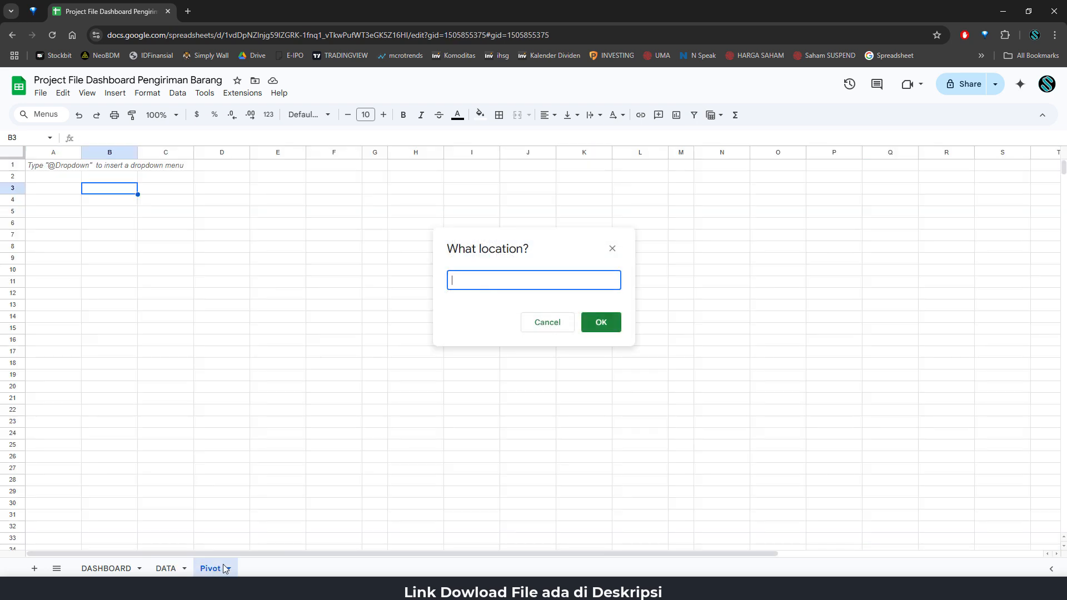
{"action": "left_click", "coordinate": [106, 189]}
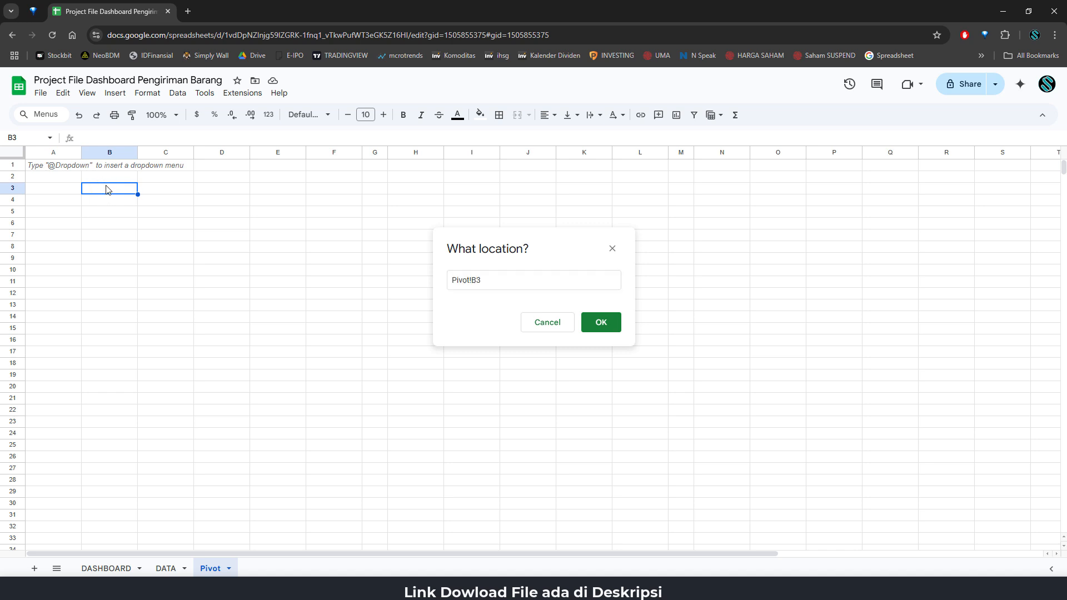
{"action": "left_click", "coordinate": [597, 323]}
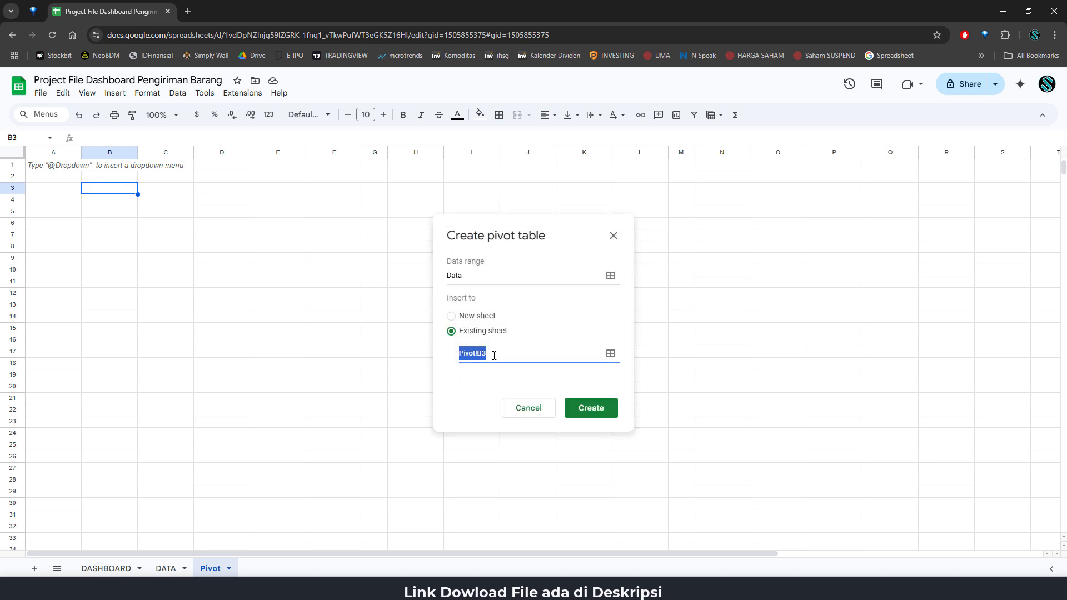
{"action": "left_click", "coordinate": [593, 409]}
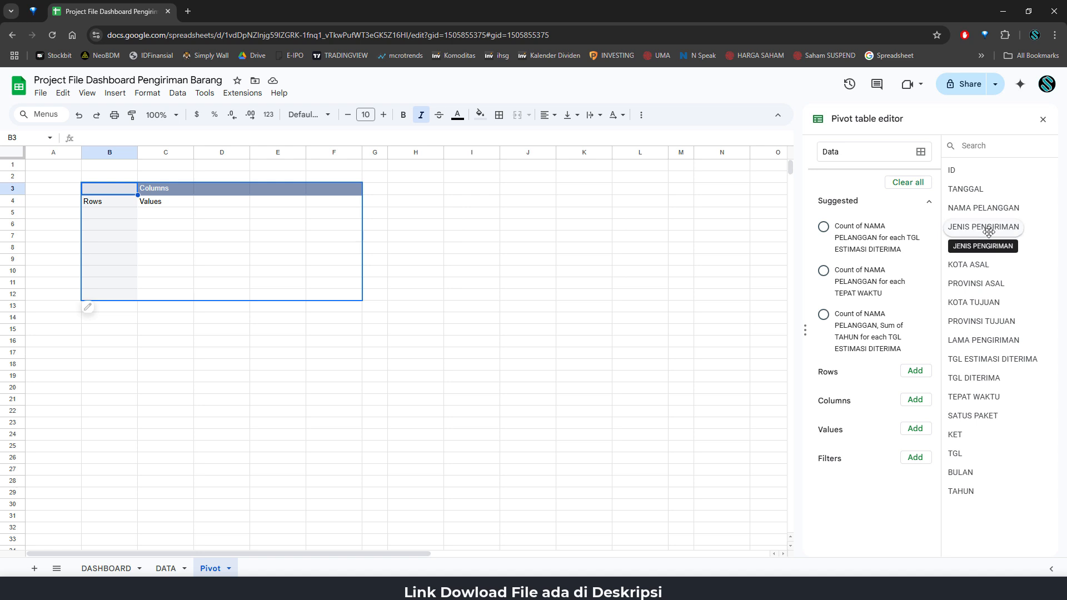
Step: Add JENIS PENGIRIMAN to the pivot table's rows and ID to its values, summarized by COUNT
{"action": "left_click_drag", "start_coordinate": [989, 232], "coordinate": [840, 395]}
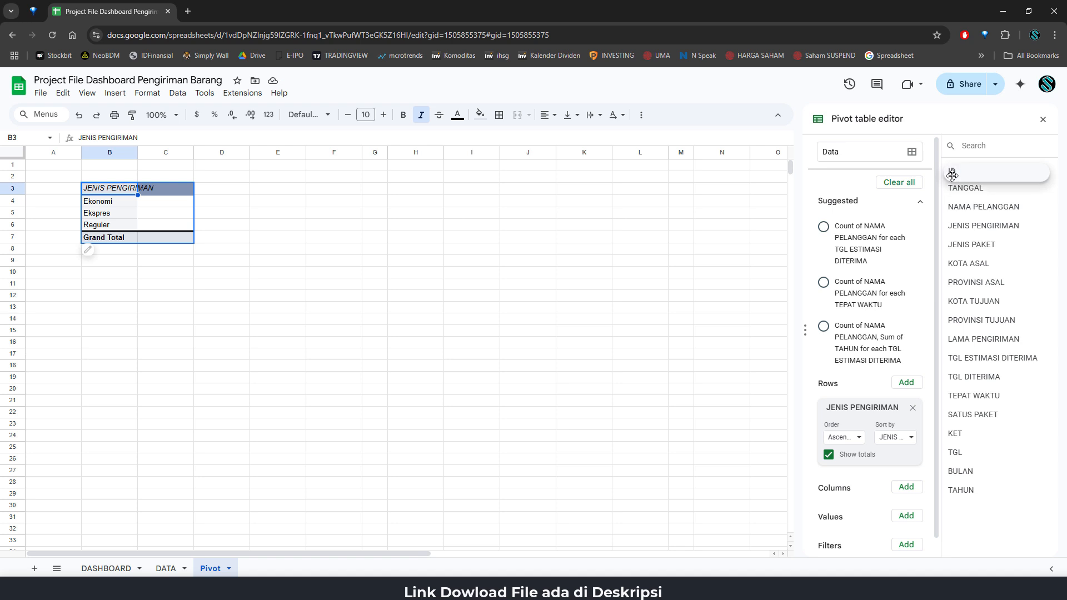
{"action": "left_click_drag", "start_coordinate": [954, 170], "coordinate": [830, 527]}
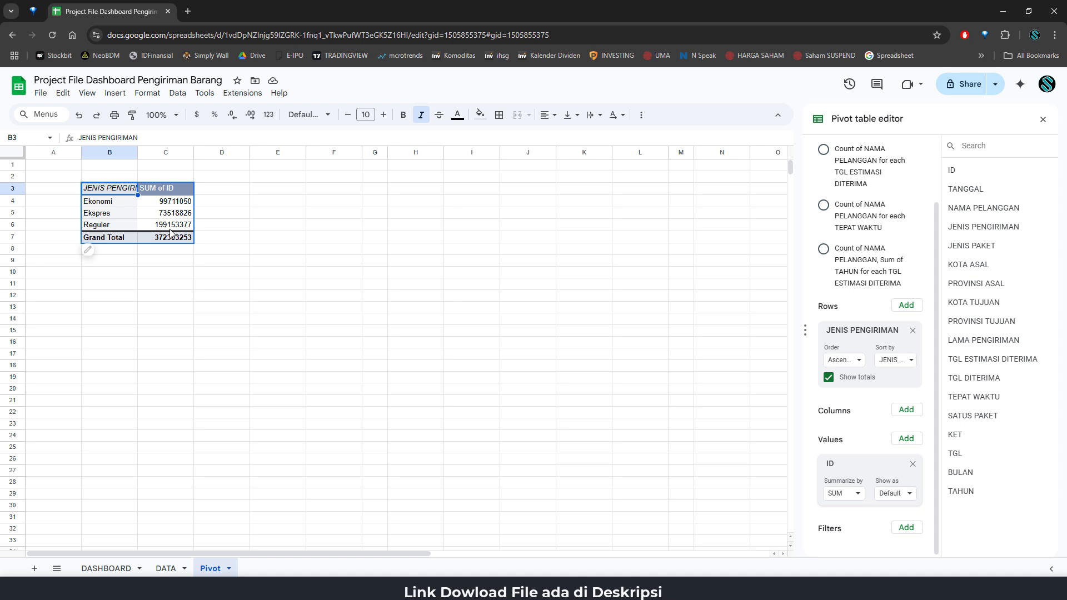
{"action": "left_click", "coordinate": [858, 495]}
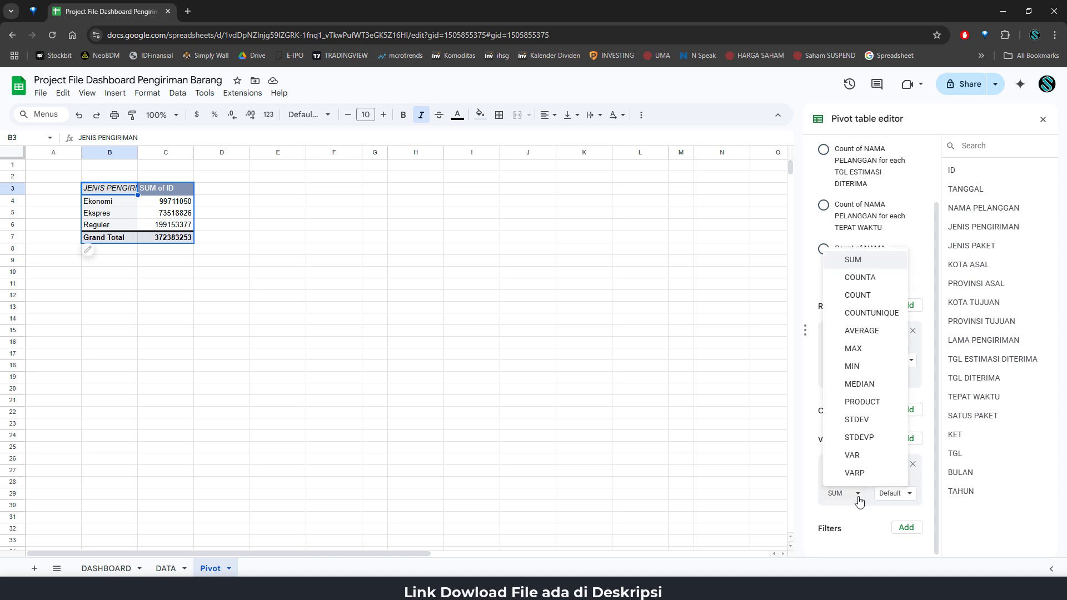
{"action": "left_click", "coordinate": [863, 298]}
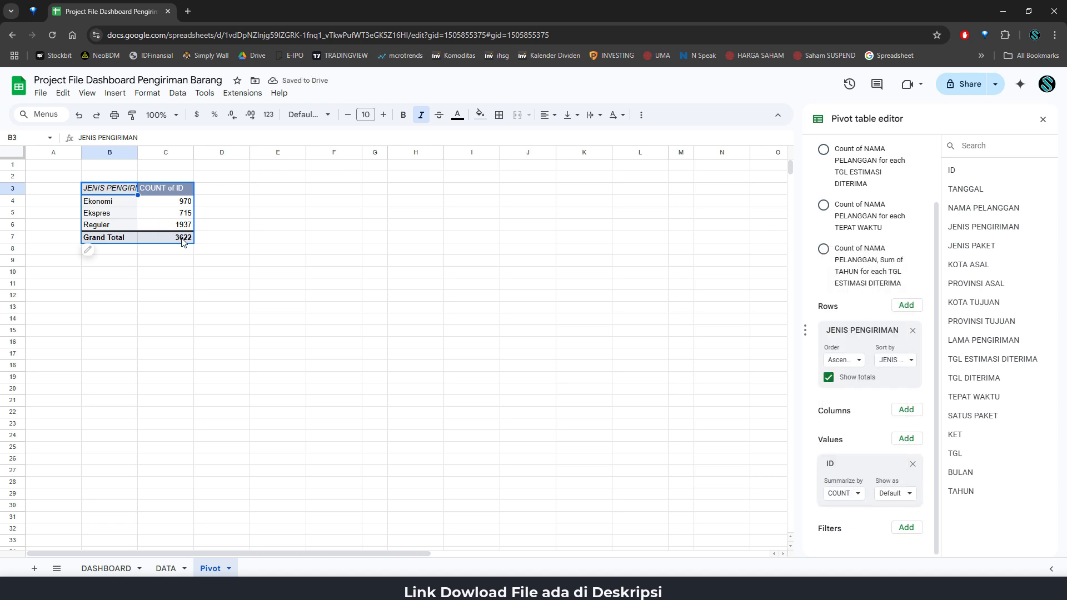
Step: Copy the JENIS PENGIRIMAN pivot table in B3:C7 and paste the copy at B11 on the Pivot sheet
{"action": "left_click", "coordinate": [106, 274]}
{"action": "left_click", "coordinate": [92, 188]}
{"action": "left_click", "coordinate": [179, 239], "text": "shift"}
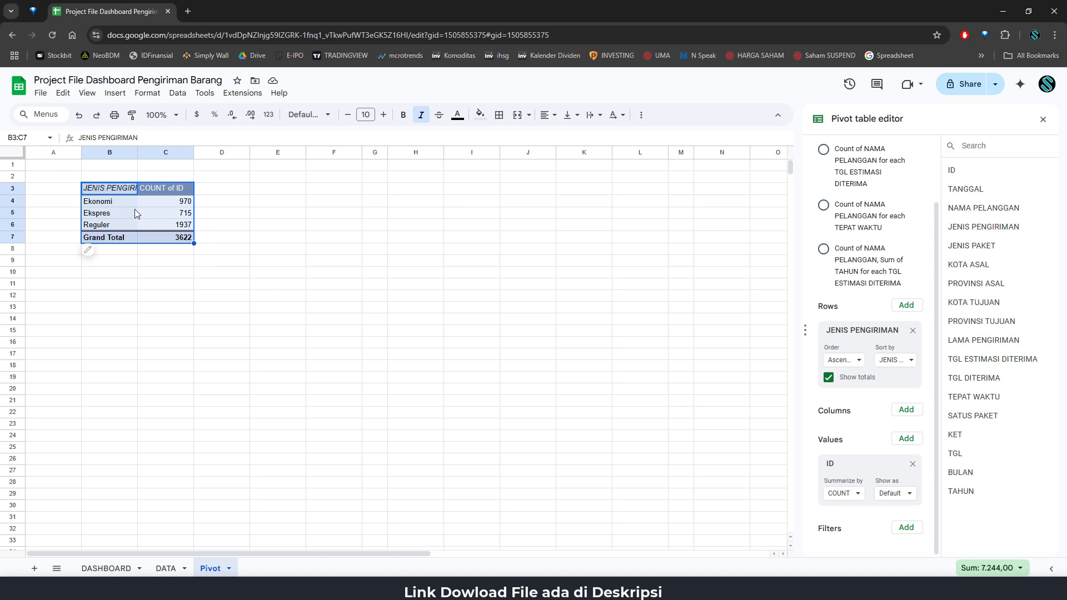
{"action": "left_click_drag", "start_coordinate": [96, 187], "coordinate": [172, 236]}
{"action": "right_click", "coordinate": [127, 198]}
{"action": "left_click", "coordinate": [155, 222]}
{"action": "left_click", "coordinate": [99, 284]}
{"action": "right_click", "coordinate": [99, 284]}
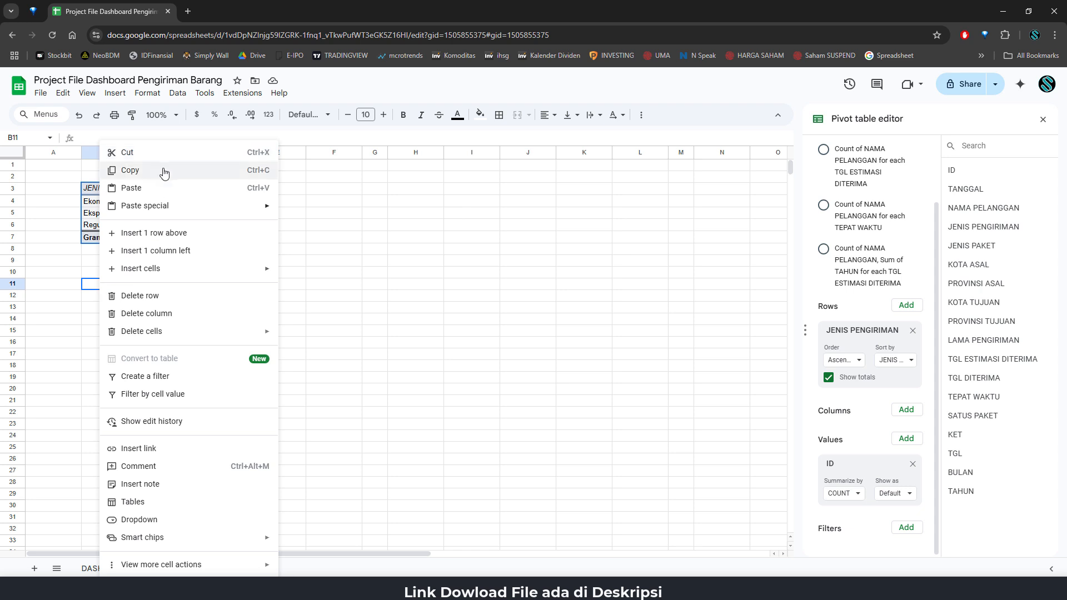
{"action": "left_click", "coordinate": [138, 189]}
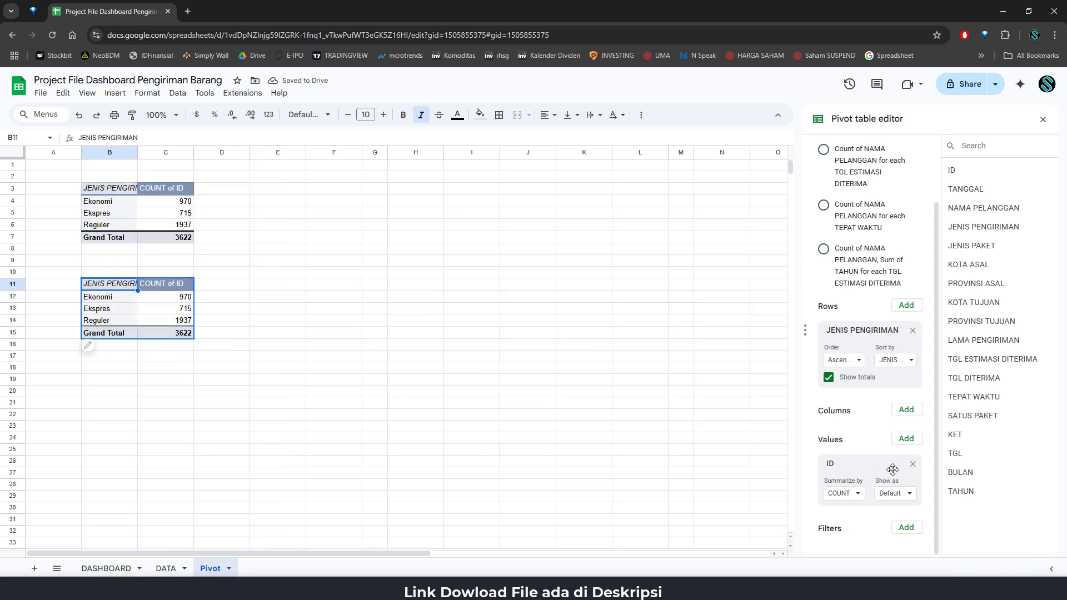
Step: Replace the row field of the pivot table at B11 with JENIS PAKET and turn off its totals
{"action": "left_click", "coordinate": [912, 332]}
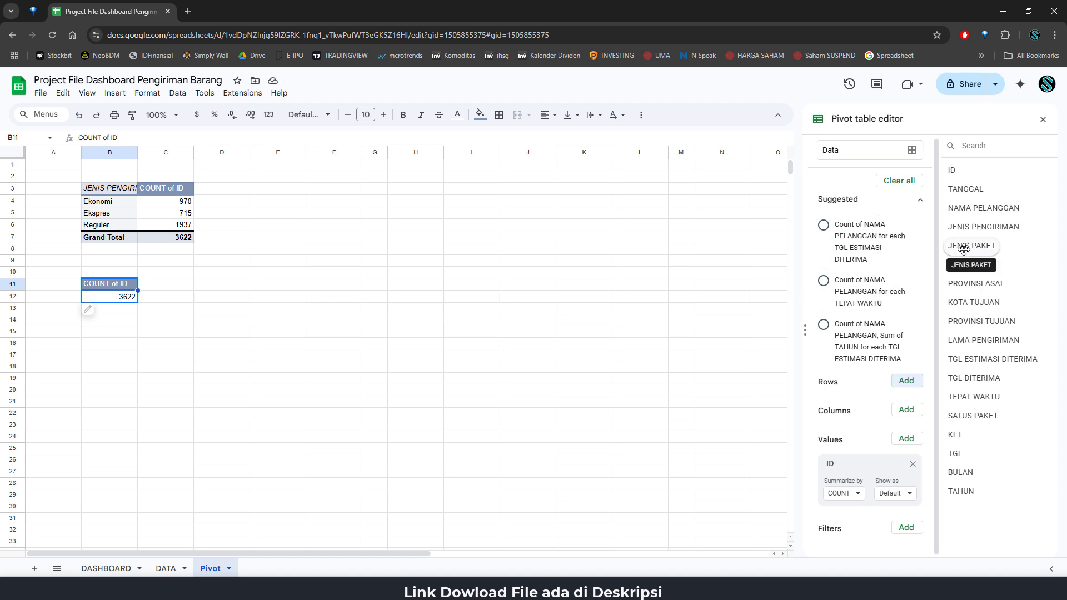
{"action": "left_click_drag", "start_coordinate": [970, 247], "coordinate": [813, 404]}
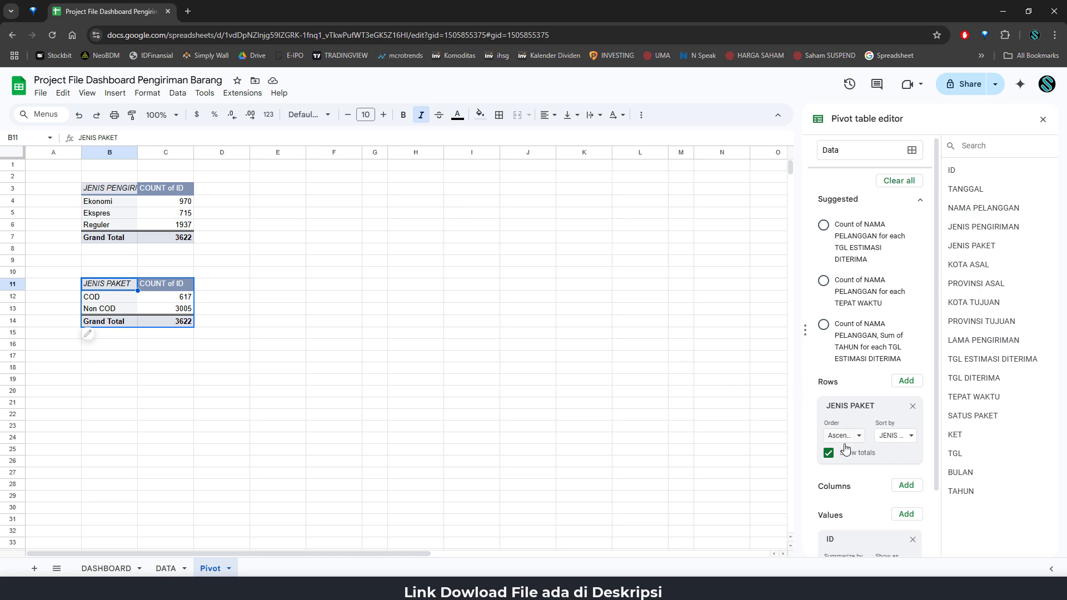
{"action": "scroll", "coordinate": [828, 422], "scroll_direction": "down", "scroll_amount": 2}
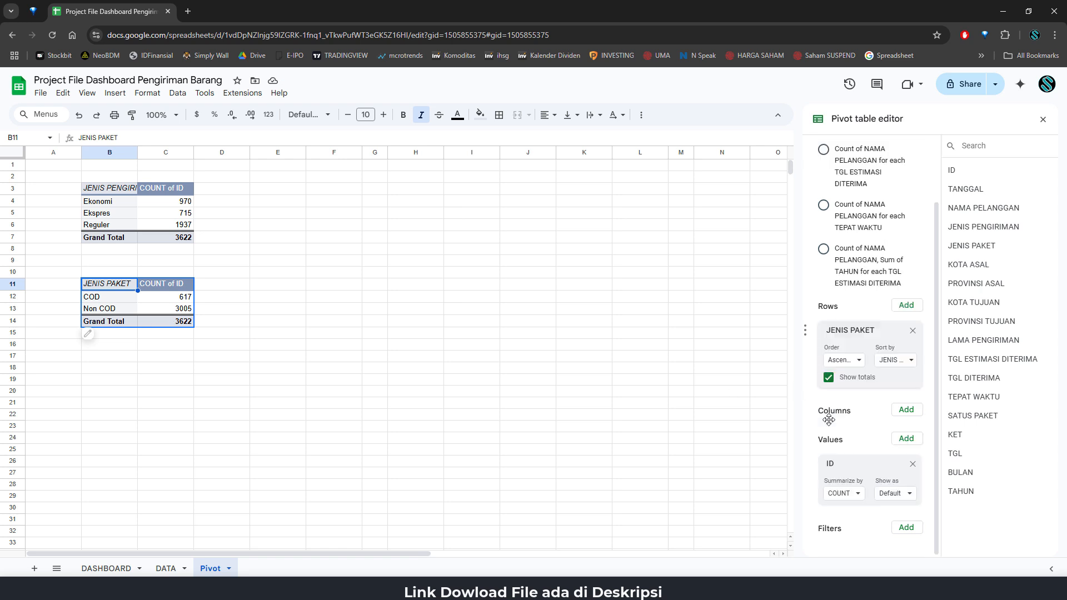
{"action": "left_click", "coordinate": [829, 379]}
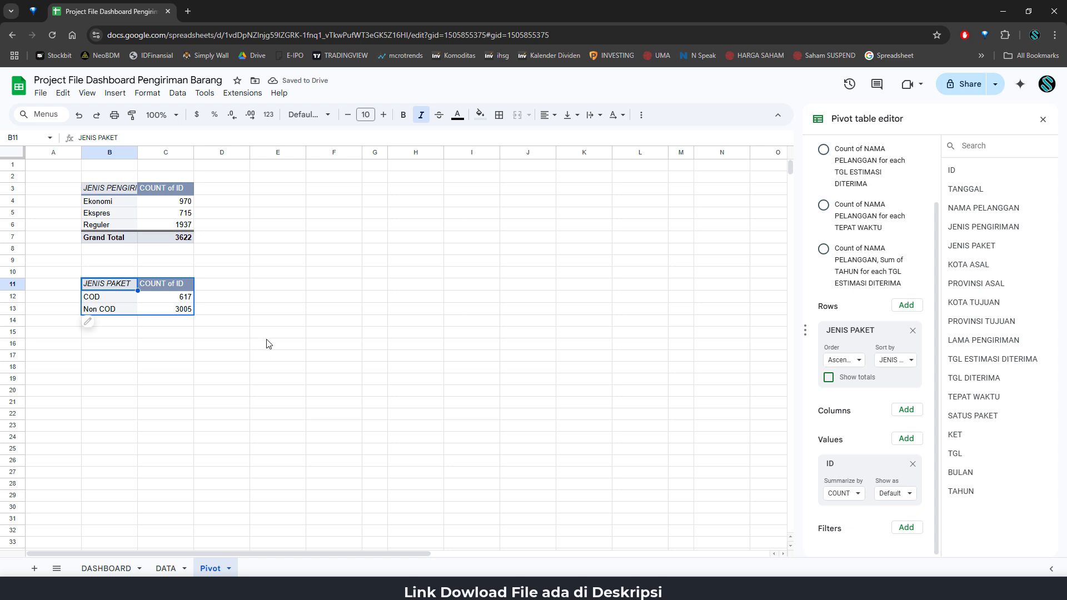
Step: Copy the JENIS PAKET pivot table in B11:C13 and paste the copy at B16
{"action": "left_click", "coordinate": [94, 344]}
{"action": "left_click_drag", "start_coordinate": [101, 287], "coordinate": [190, 313]}
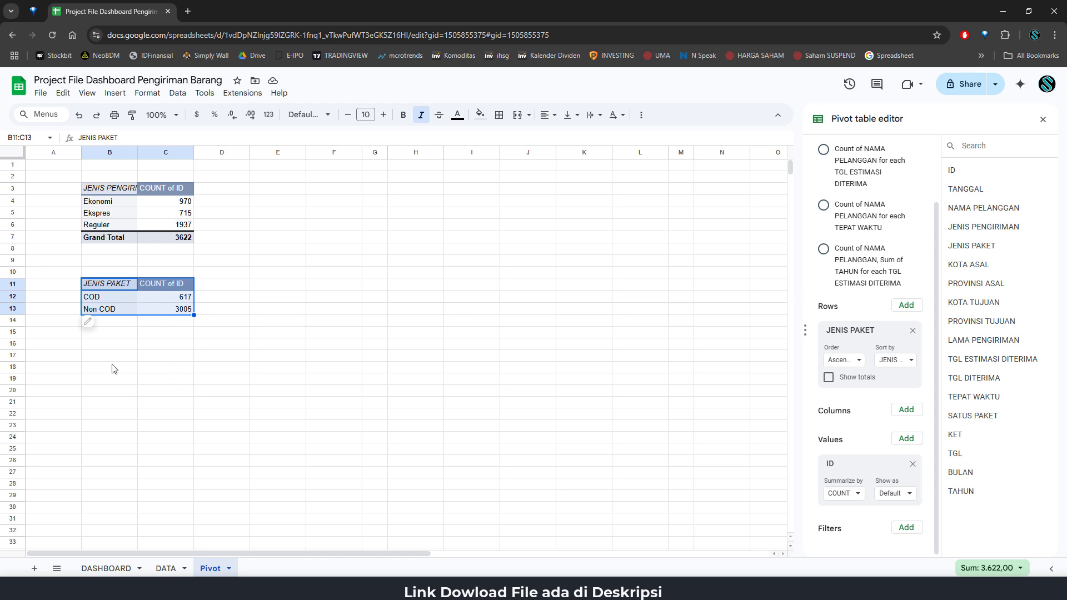
{"action": "left_click", "coordinate": [104, 344]}
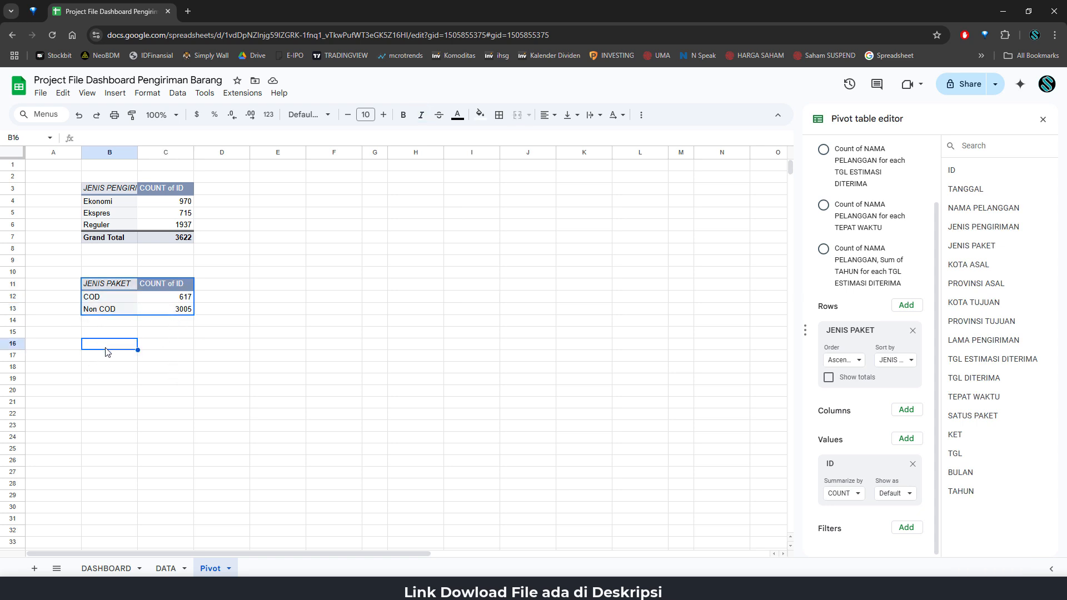
{"action": "key", "text": "ctrl+v"}
{"action": "left_click", "coordinate": [120, 355]}
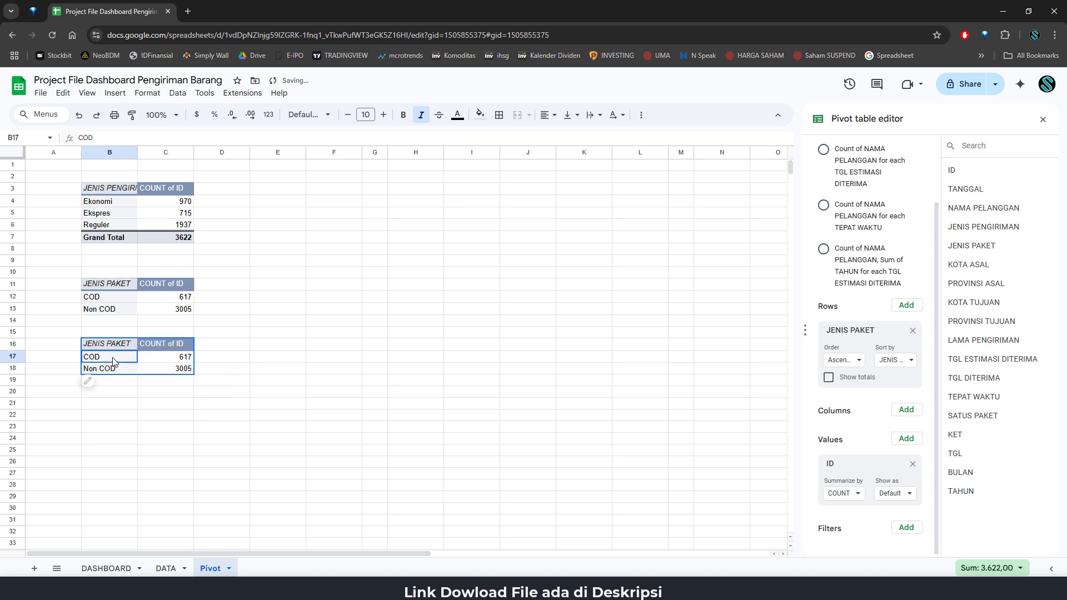
Step: Replace the row field of the pivot table at B16 with SATUS PAKET and turn off its totals
{"action": "left_click", "coordinate": [912, 333]}
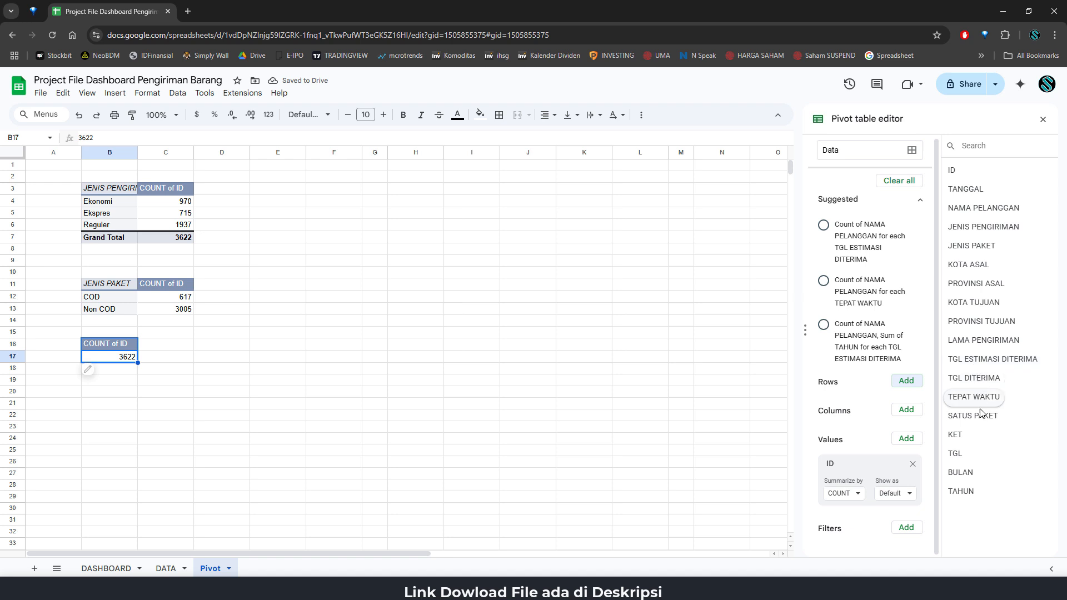
{"action": "left_click_drag", "start_coordinate": [980, 412], "coordinate": [828, 400]}
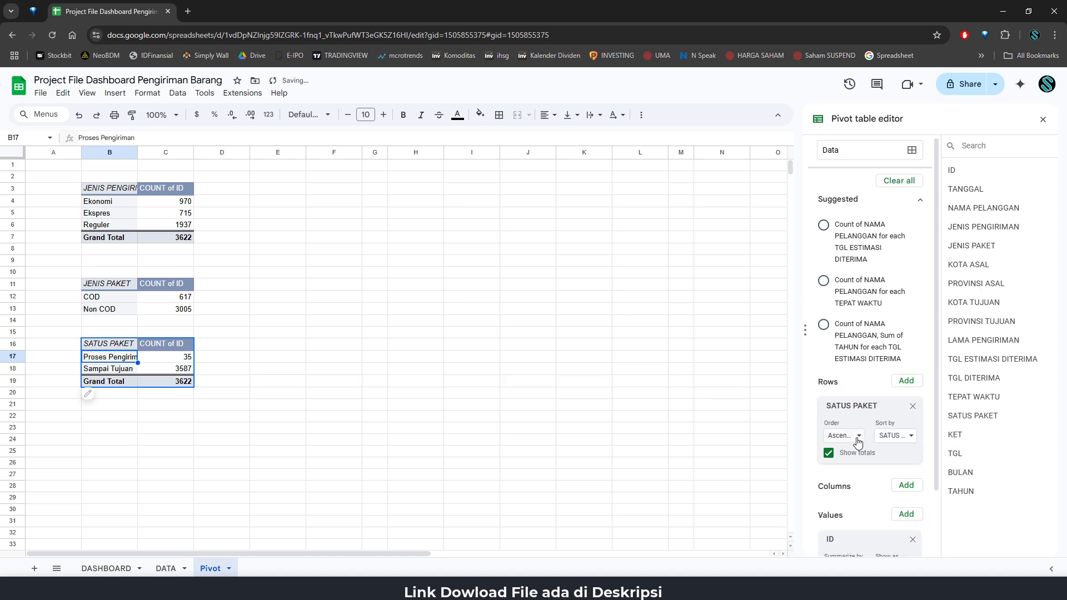
{"action": "left_click", "coordinate": [828, 453]}
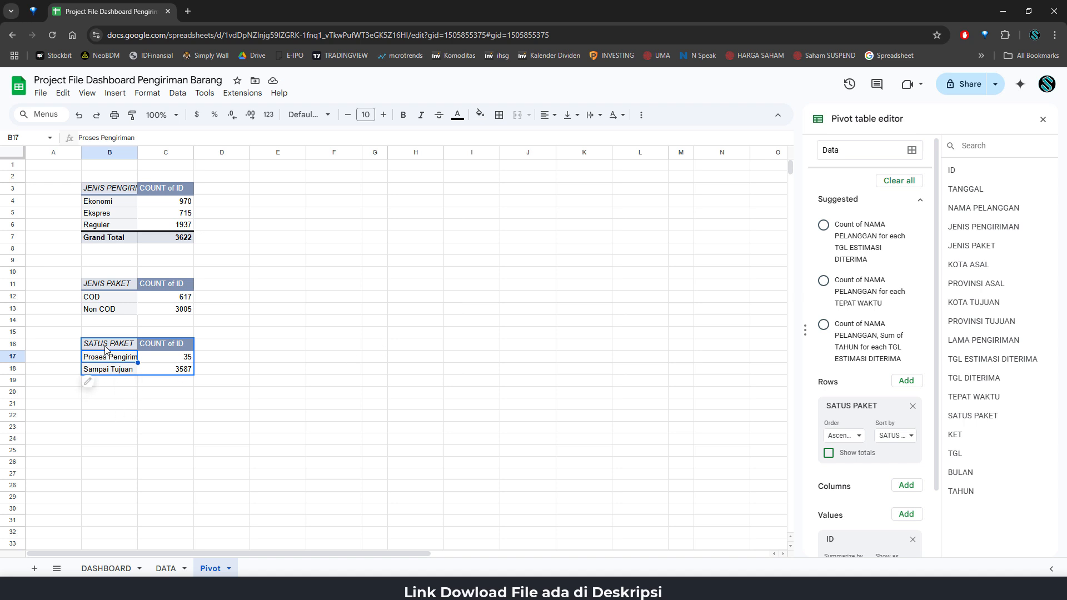
Step: Copy the SATUS PAKET pivot table in B16:C18 and paste the copy at B21
{"action": "left_click_drag", "start_coordinate": [107, 349], "coordinate": [183, 376]}
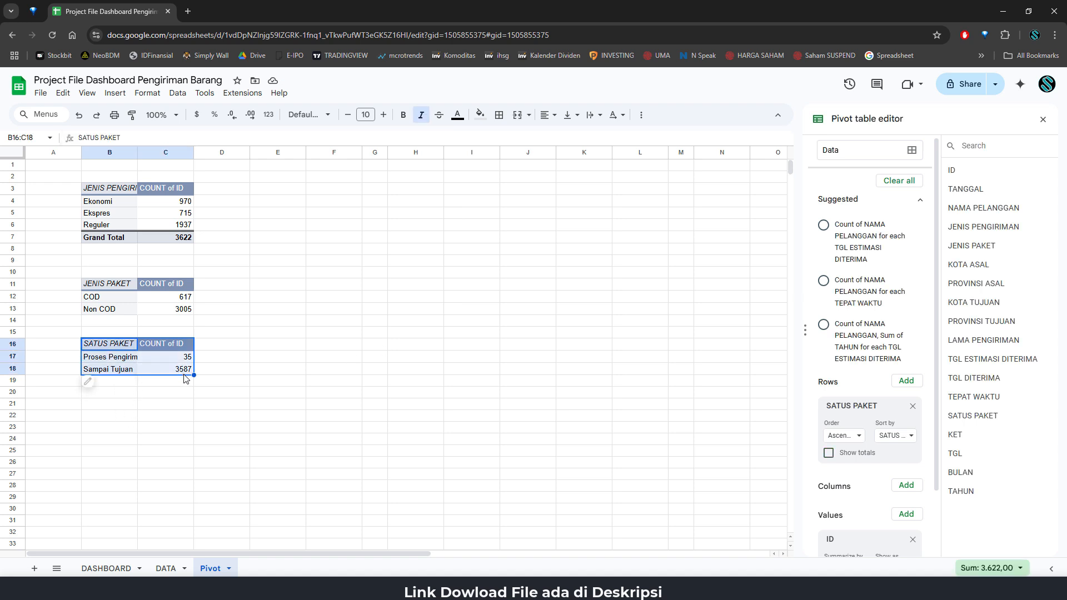
{"action": "left_click", "coordinate": [108, 405]}
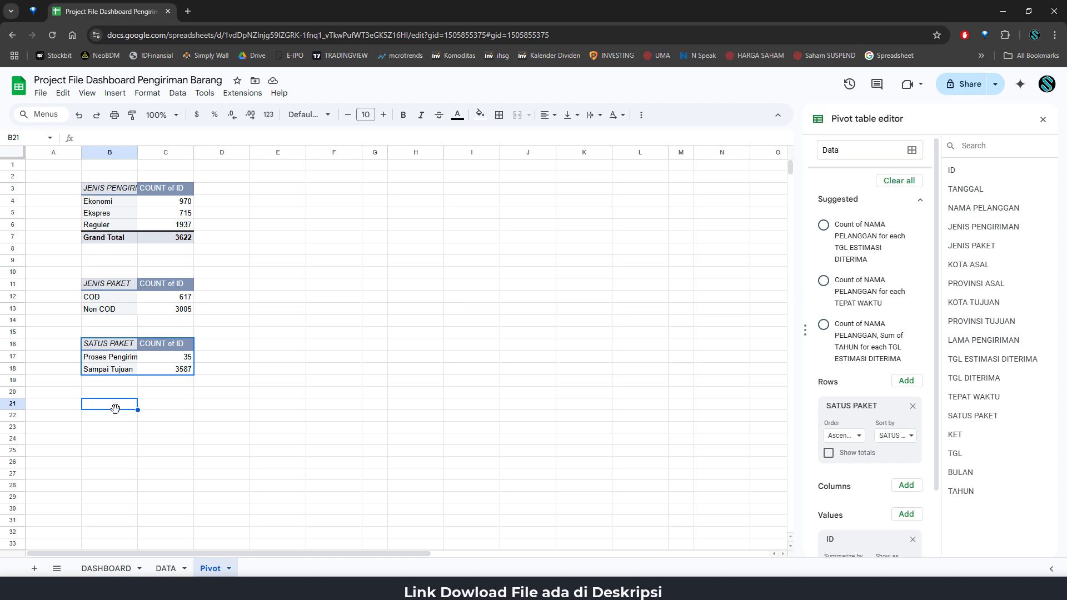
{"action": "key", "text": "ctrl+v"}
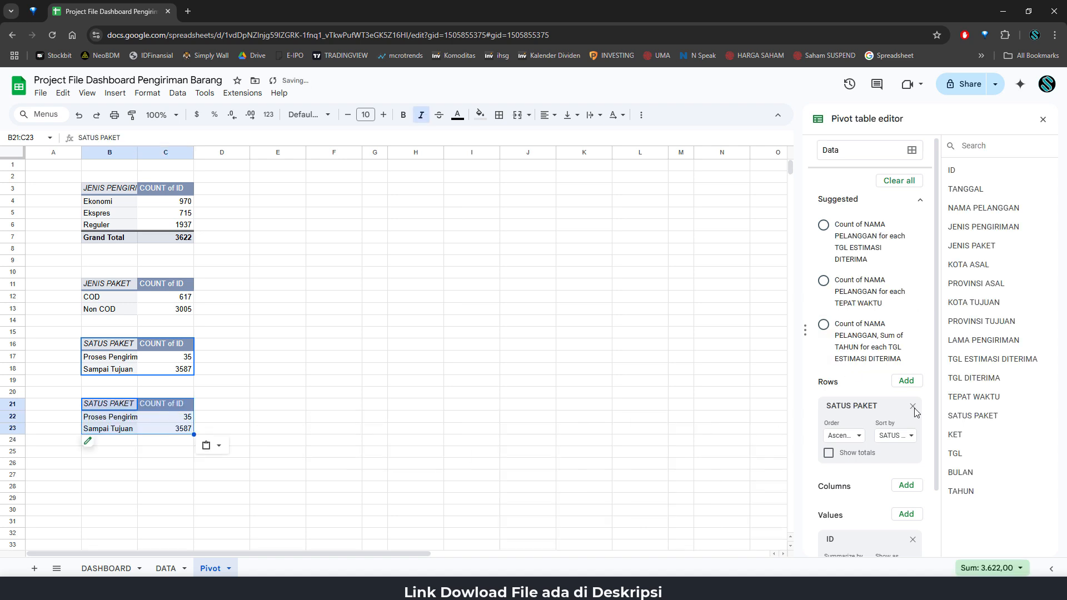
{"action": "left_click", "coordinate": [913, 407]}
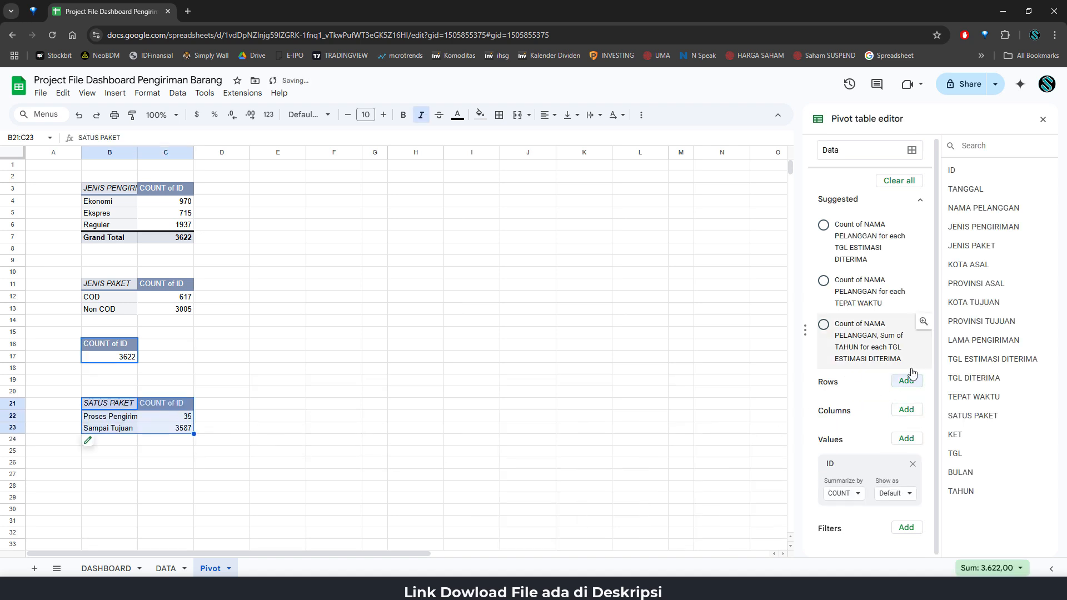
{"action": "left_click_drag", "start_coordinate": [954, 435], "coordinate": [826, 392]}
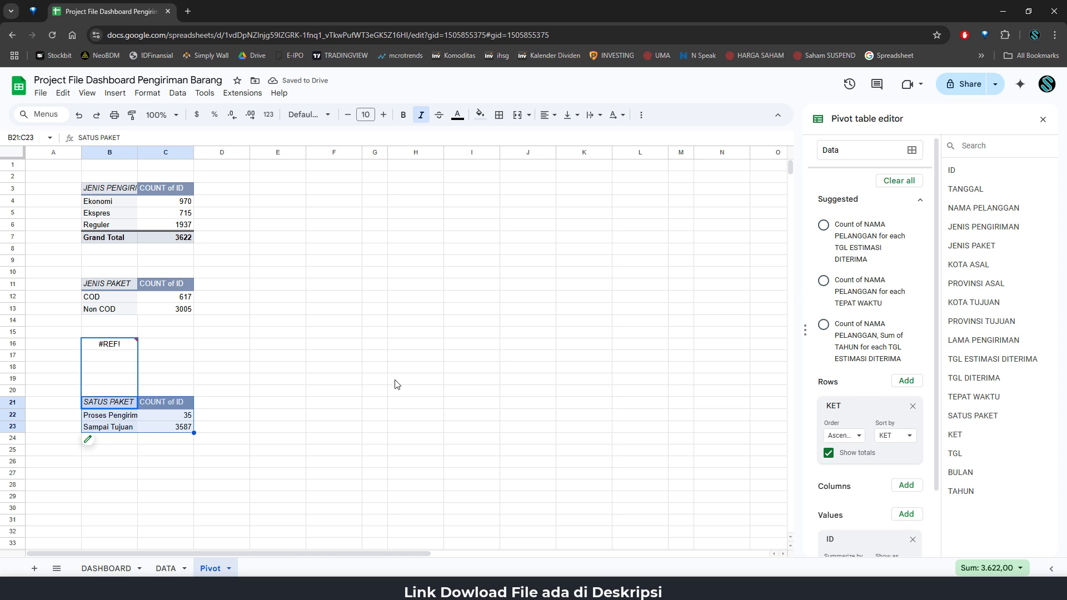
{"action": "key", "text": "ctrl+z"}
{"action": "left_click", "coordinate": [265, 418]}
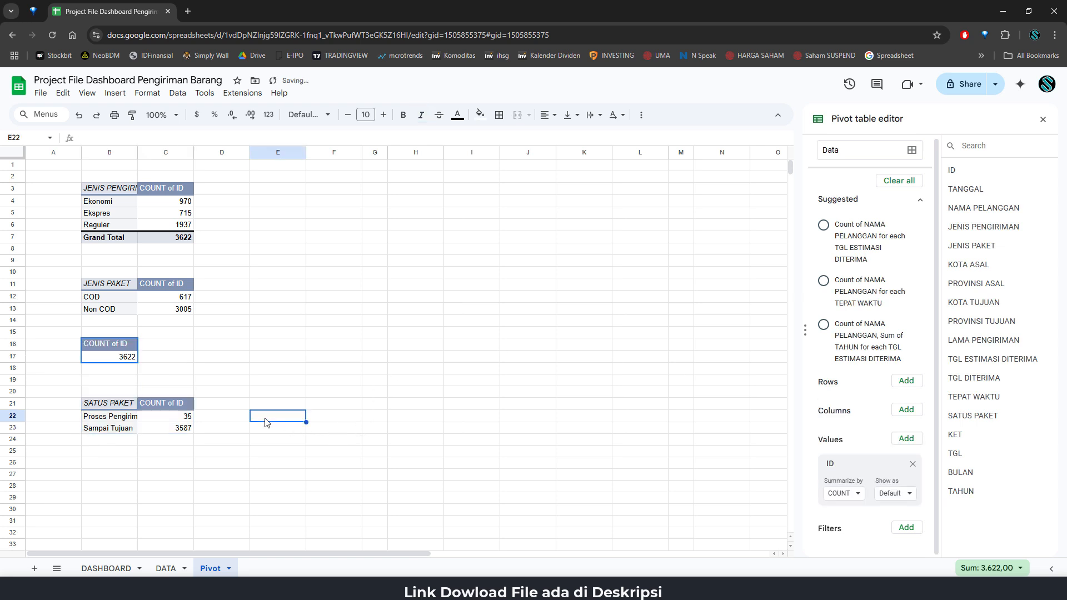
{"action": "key", "text": "ctrl+z"}
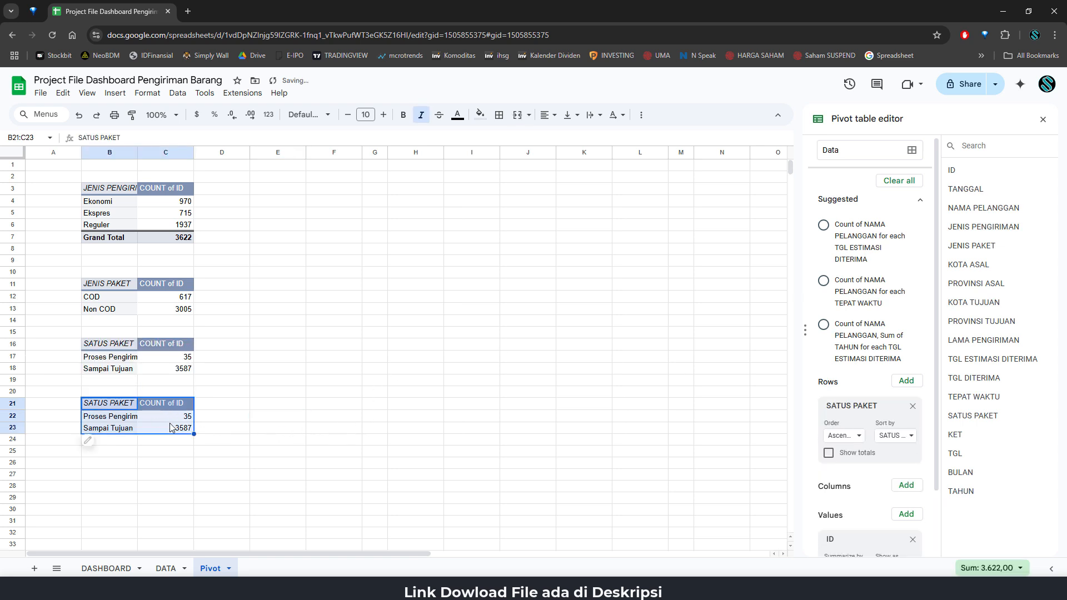
Step: Replace the row field of the pivot table at B21 with KET and turn off its totals
{"action": "left_click", "coordinate": [170, 420]}
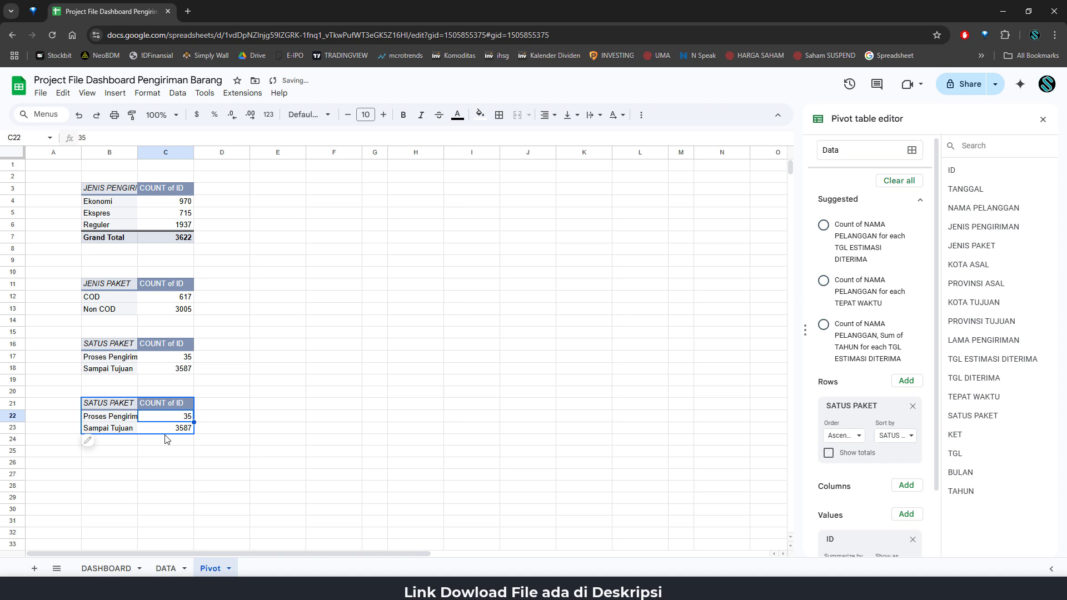
{"action": "left_click", "coordinate": [913, 407]}
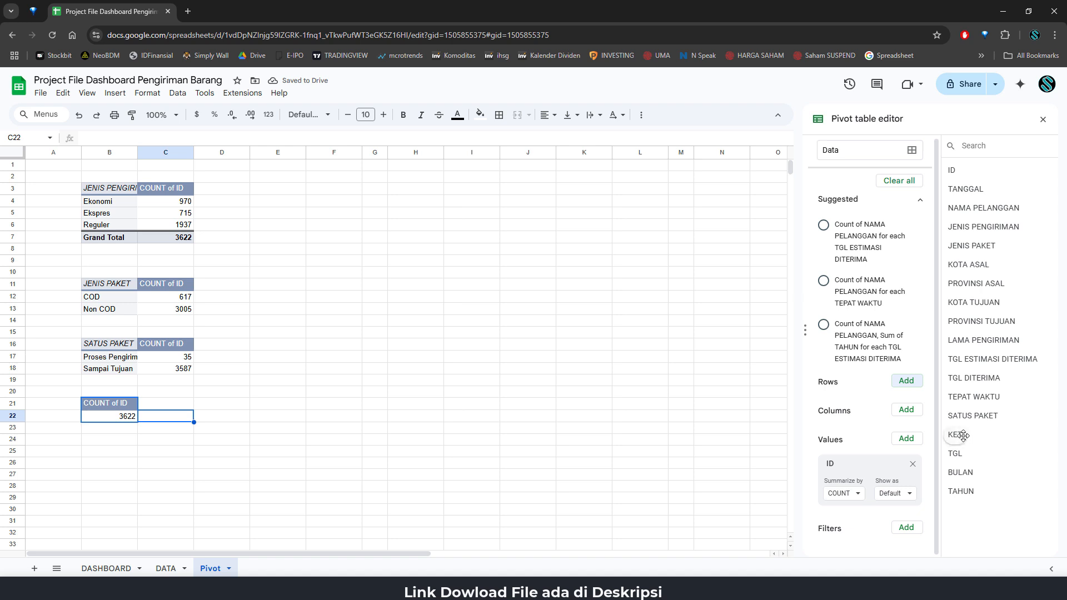
{"action": "left_click_drag", "start_coordinate": [957, 436], "coordinate": [839, 390]}
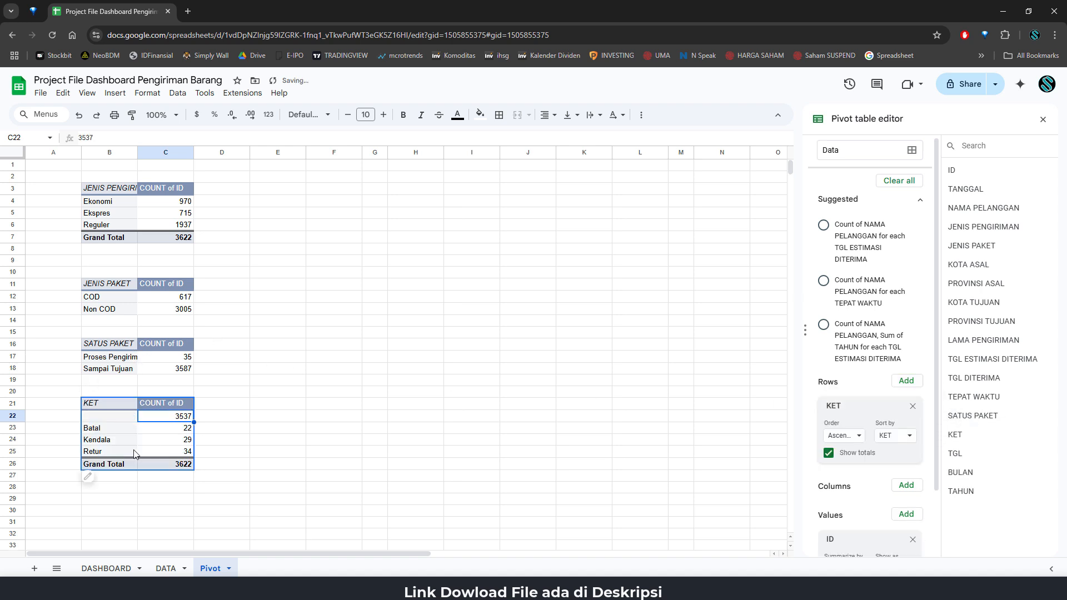
{"action": "left_click", "coordinate": [828, 453]}
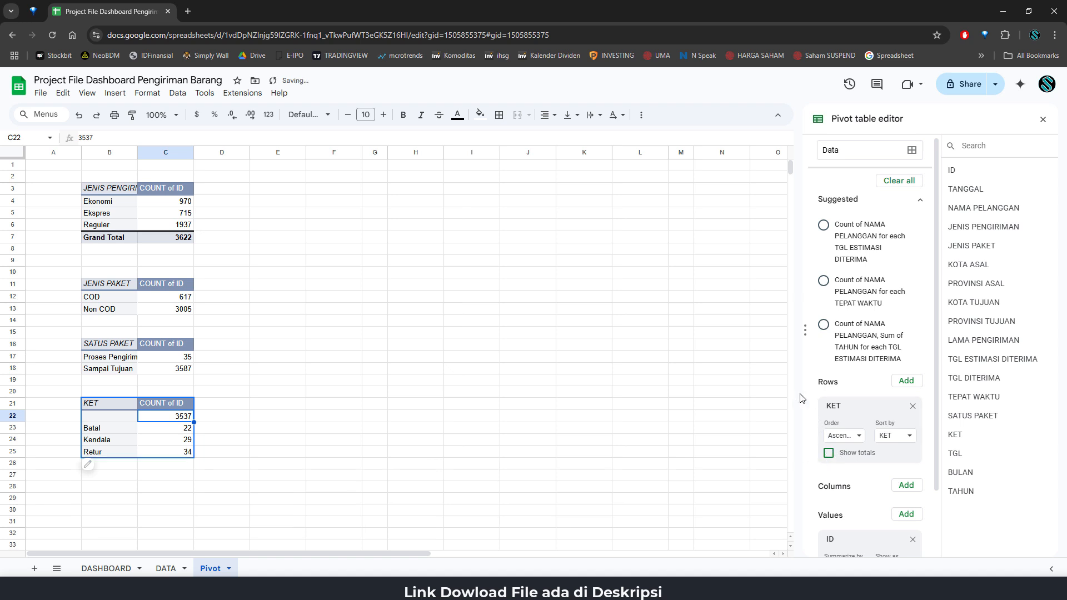
{"action": "left_click", "coordinate": [259, 240]}
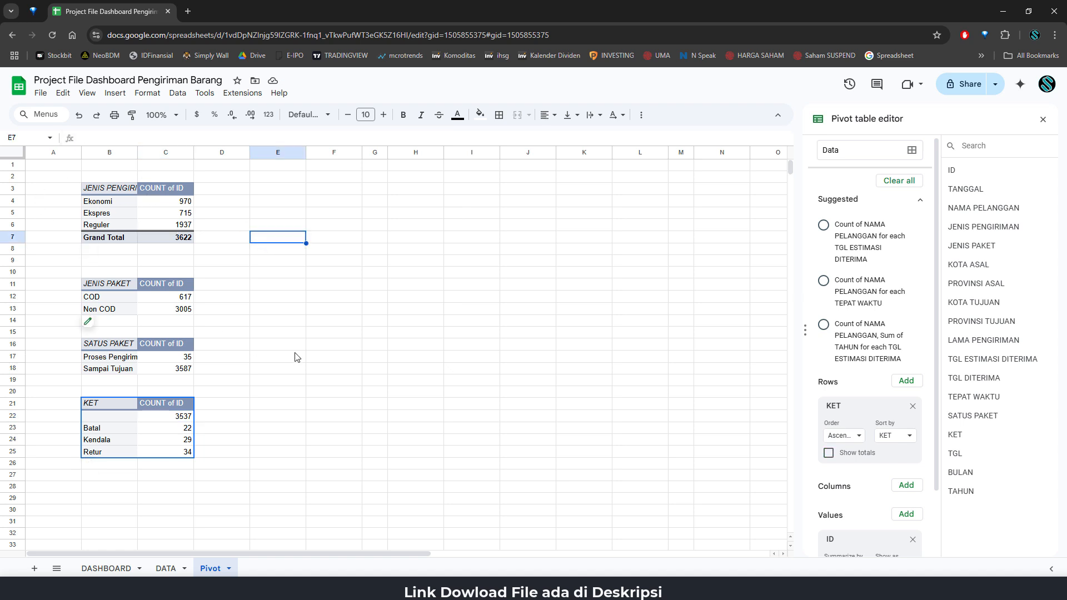
Step: Link the Total Pengiriman card in cell H5 of the DASHBOARD sheet to the pivot grand total with =Pivot!C7
{"action": "left_click", "coordinate": [105, 569]}
{"action": "left_click", "coordinate": [232, 213]}
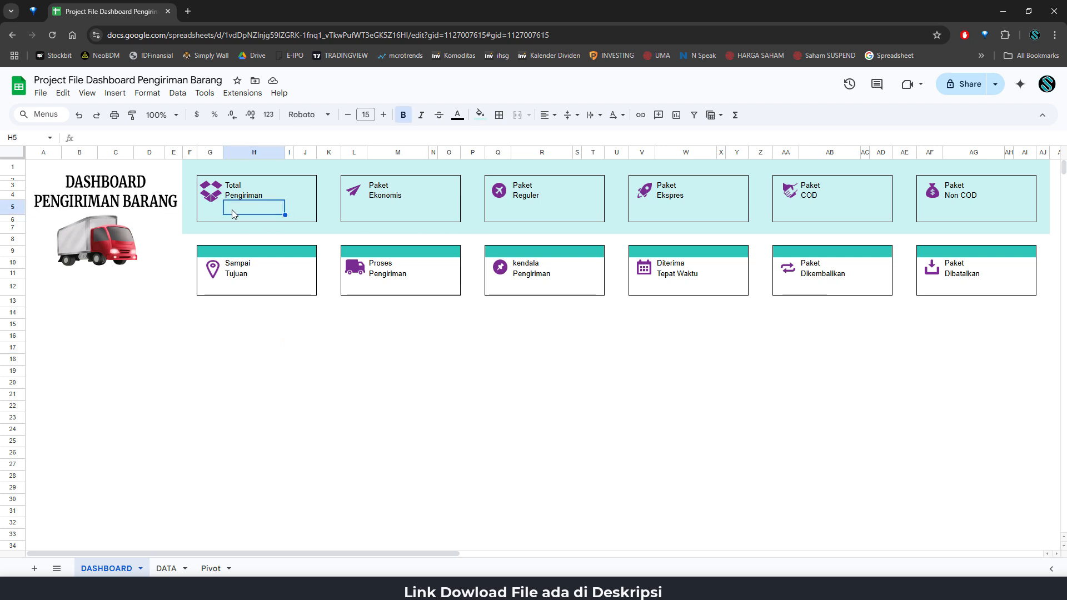
{"action": "type", "text": "="}
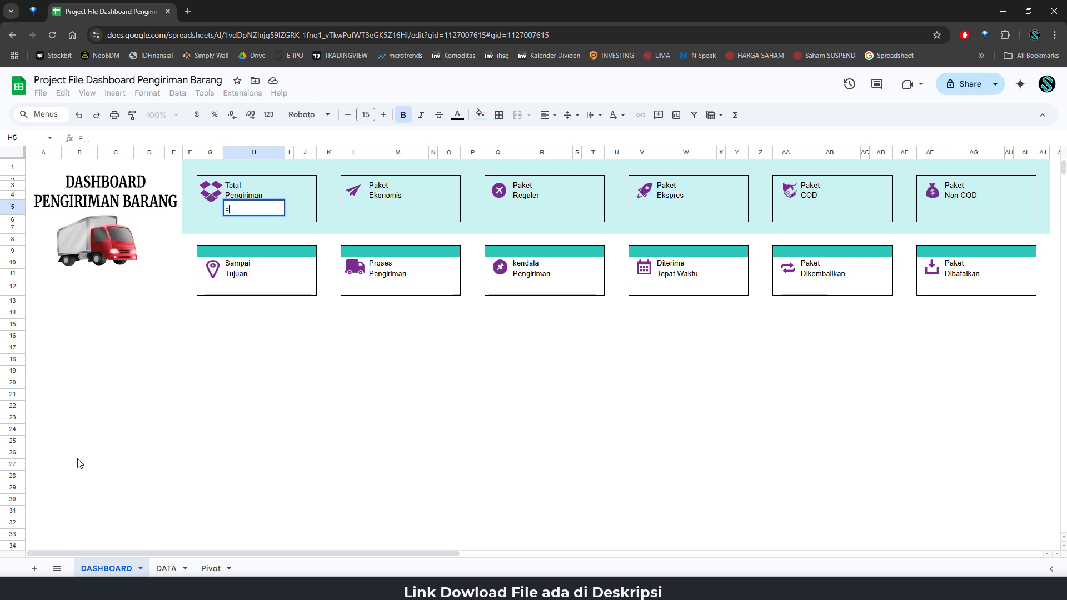
{"action": "left_click", "coordinate": [211, 569]}
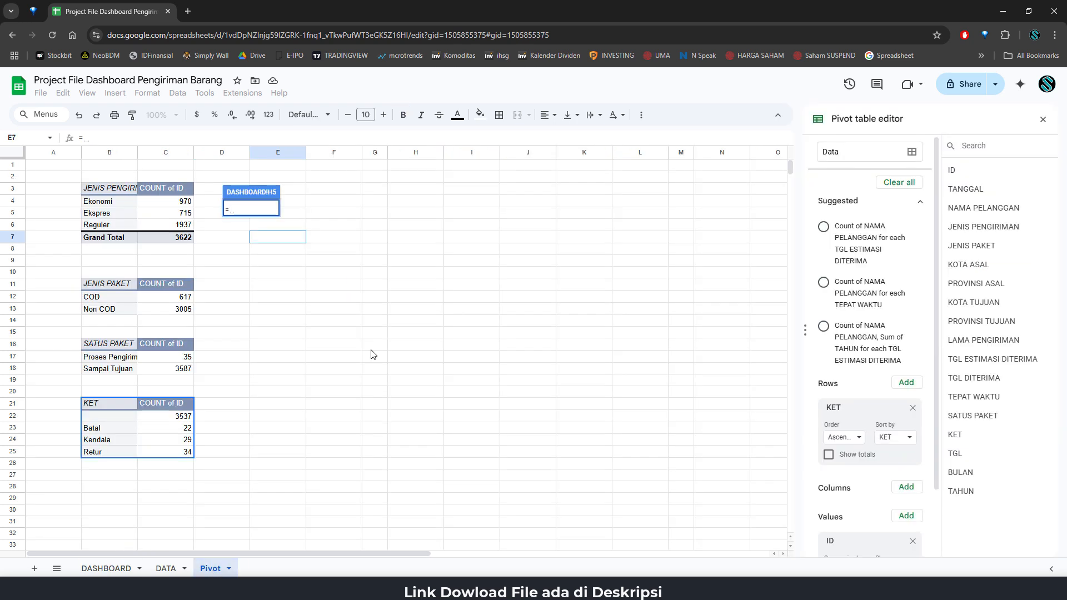
{"action": "left_click", "coordinate": [187, 238]}
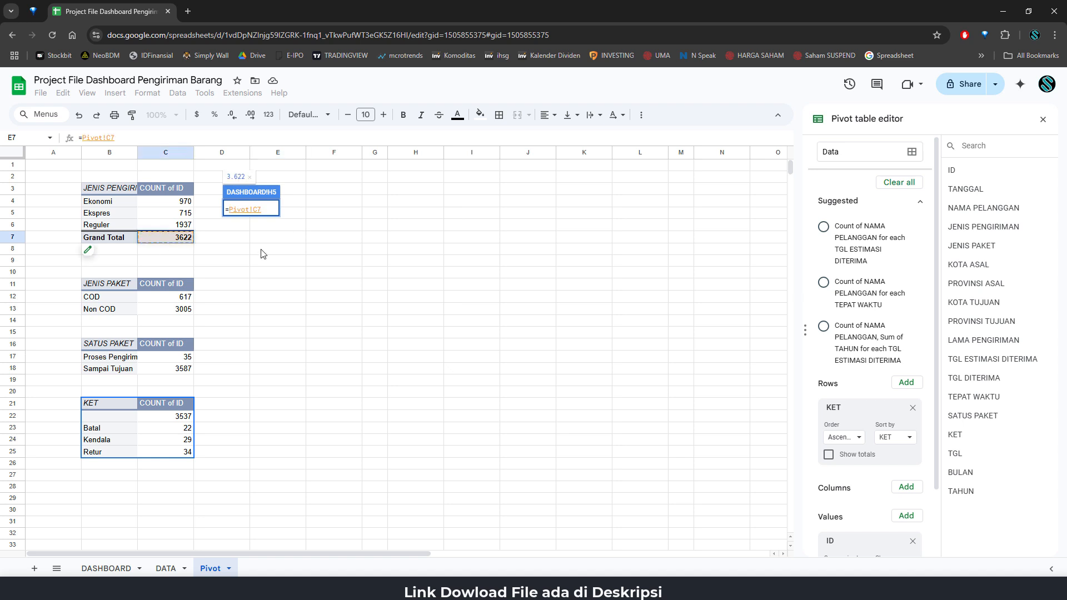
{"action": "key", "text": "Return"}
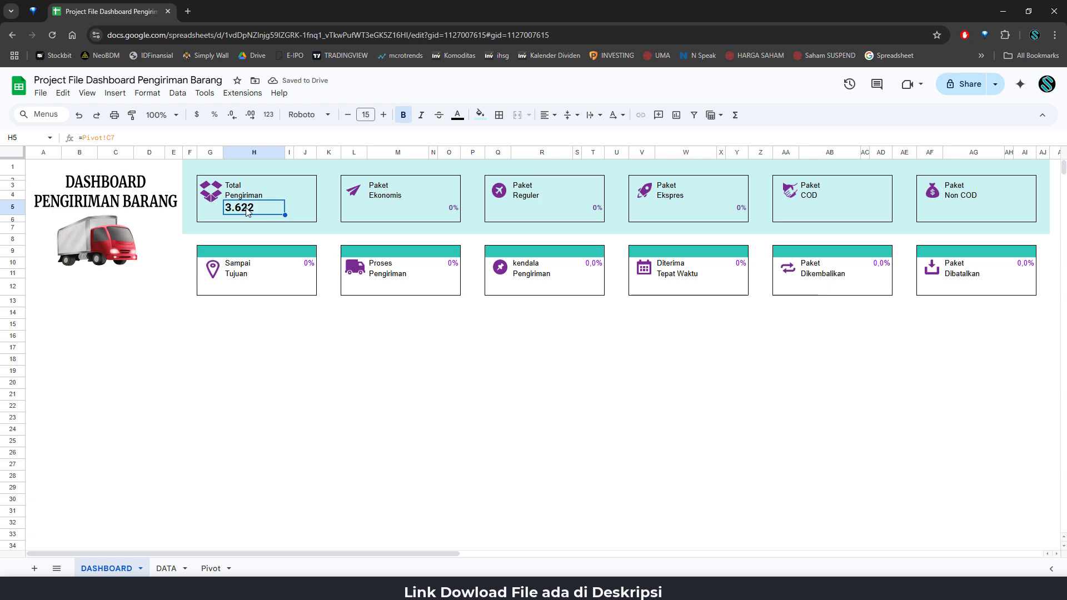
Step: Link the Paket Ekonomis card in cell M5 of the DASHBOARD sheet to the Ekonomi count with =Pivot!C4
{"action": "left_click", "coordinate": [211, 567]}
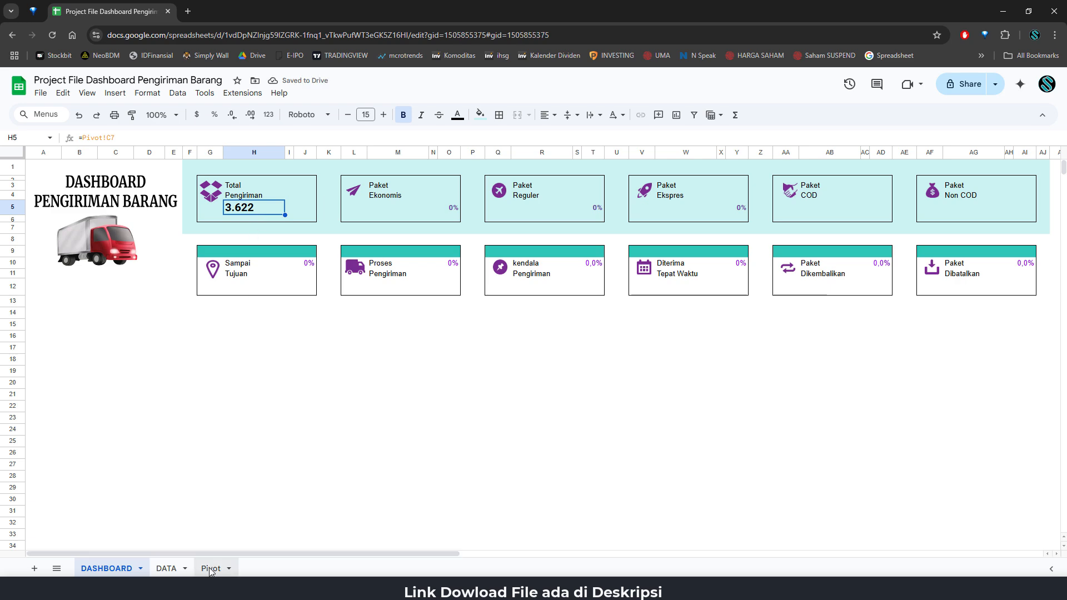
{"action": "left_click", "coordinate": [106, 567]}
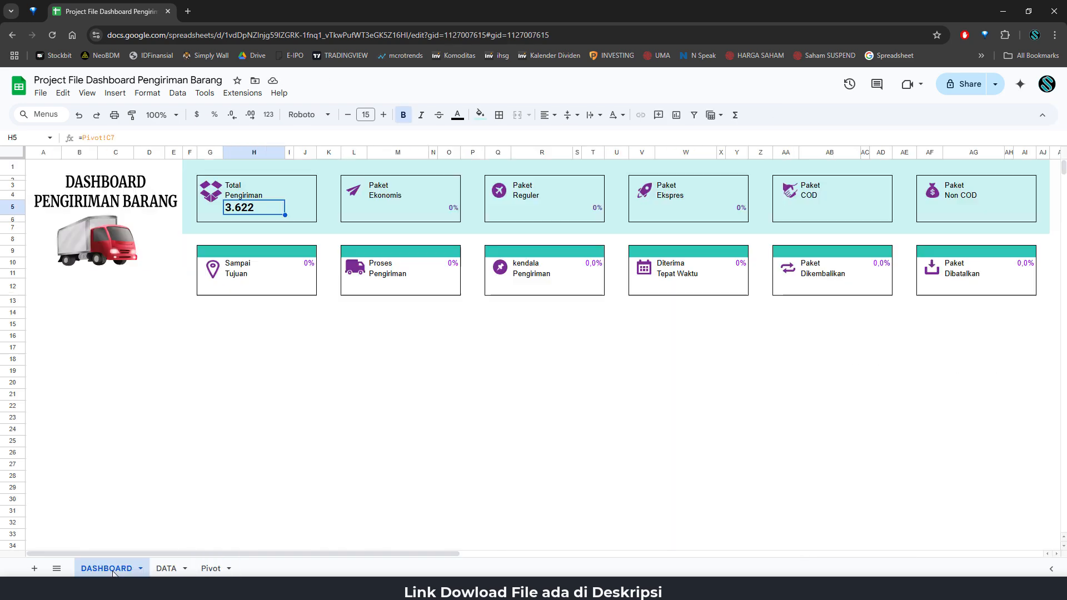
{"action": "left_click", "coordinate": [386, 210]}
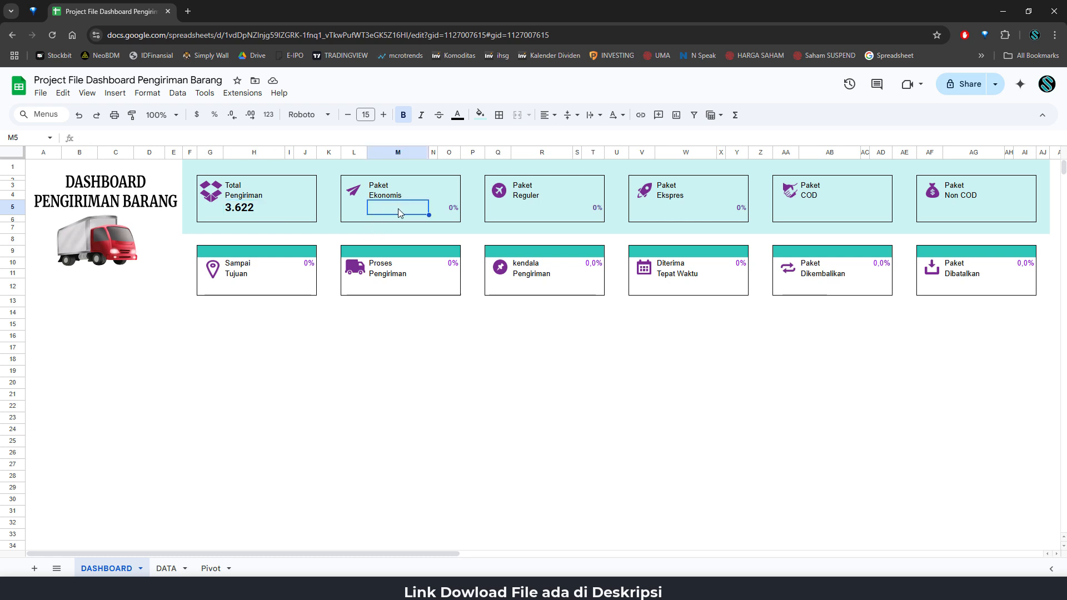
{"action": "type", "text": "="}
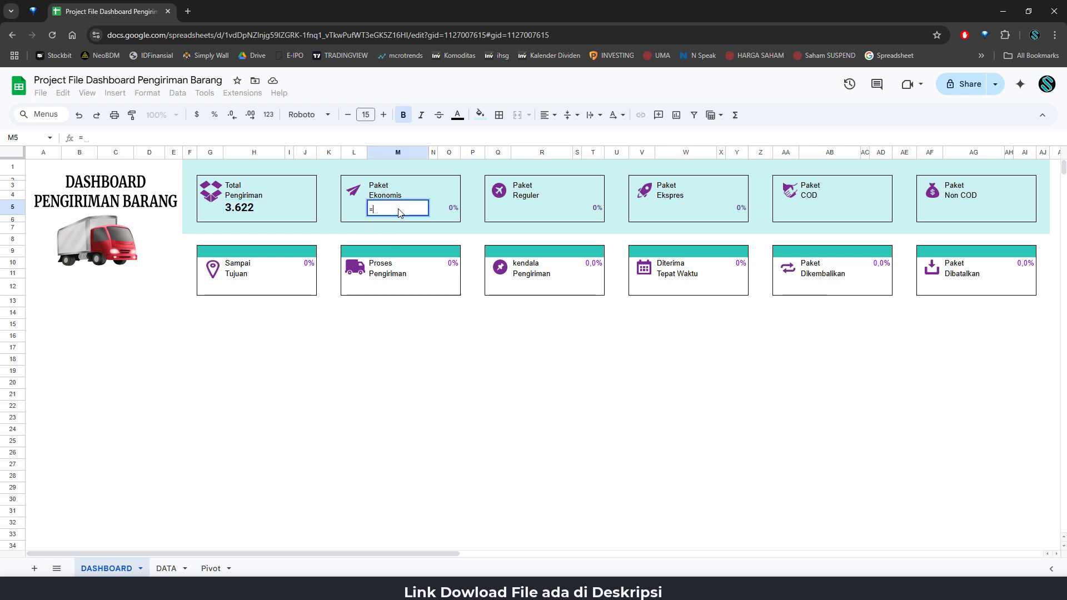
{"action": "left_click", "coordinate": [210, 568]}
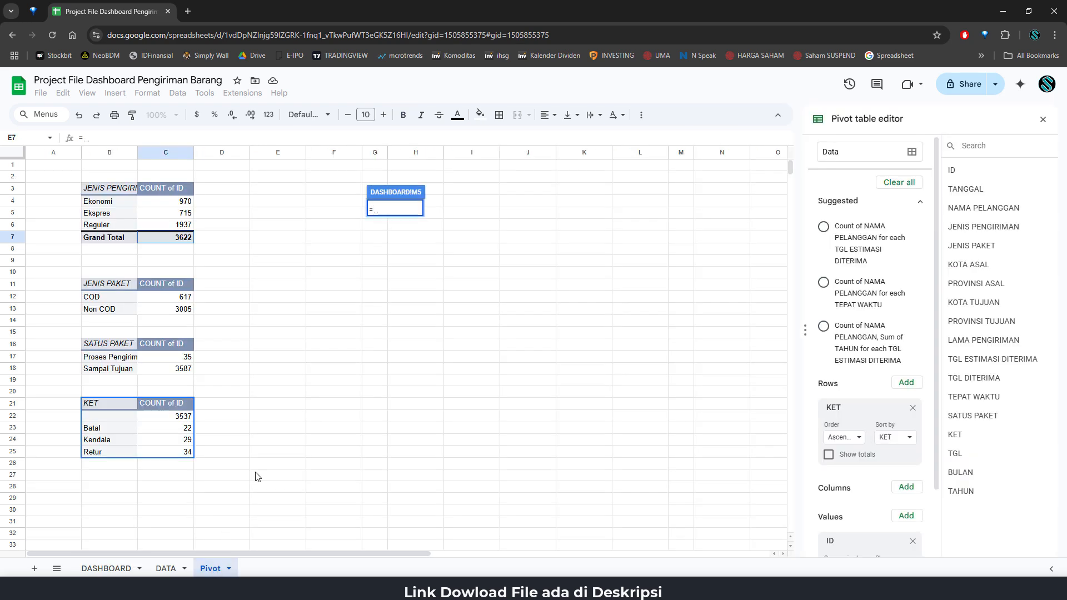
{"action": "left_click", "coordinate": [171, 205]}
{"action": "key", "text": "Return"}
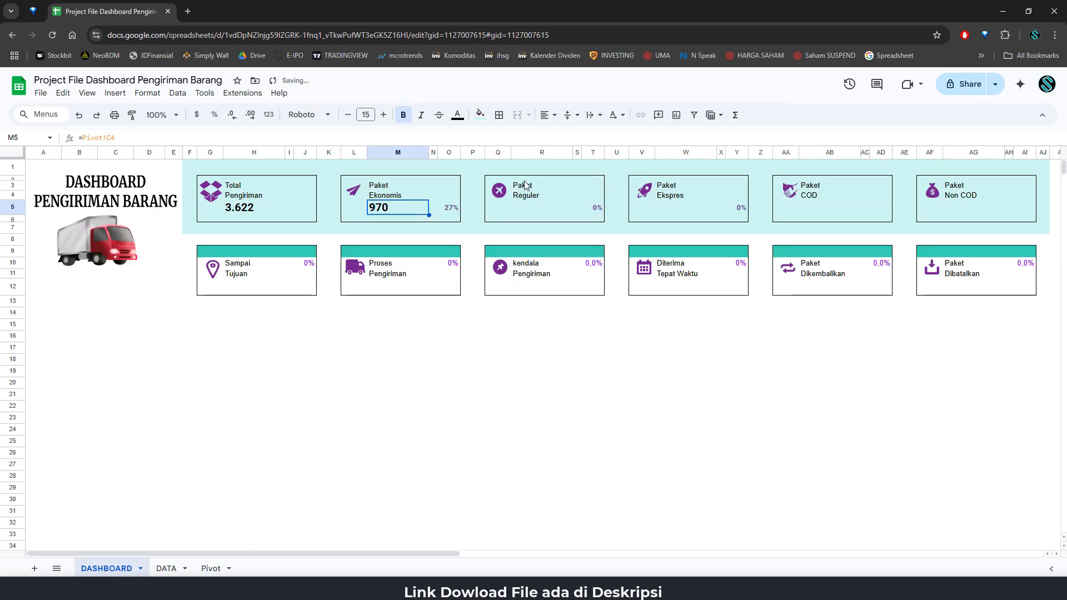
Step: Link the Paket Reguler card in cell R5 to the Reguler count with =Pivot!C6
{"action": "left_click", "coordinate": [522, 203]}
{"action": "type", "text": "="}
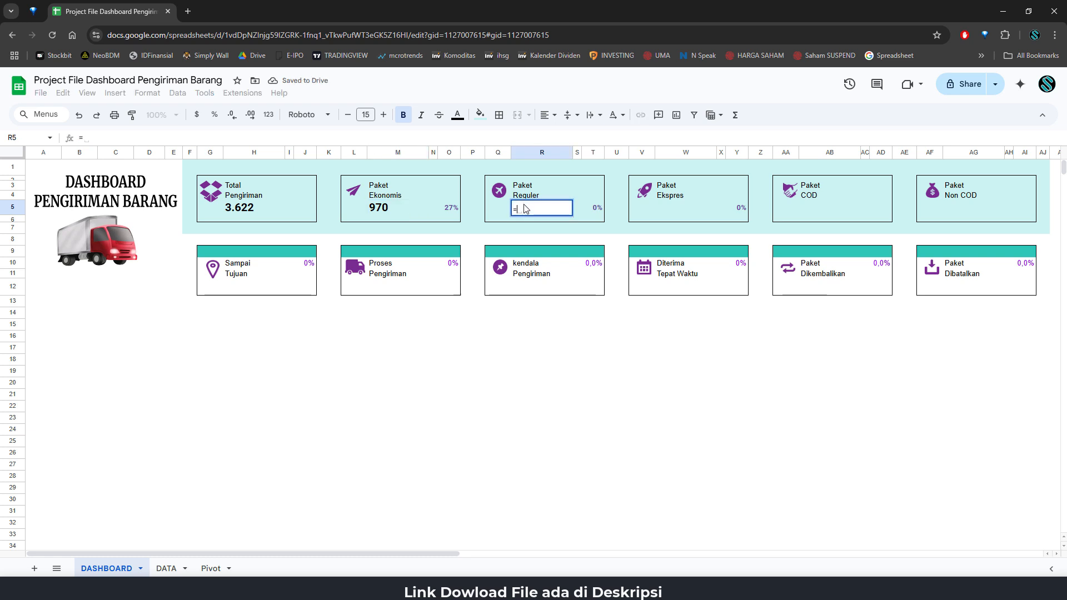
{"action": "left_click", "coordinate": [205, 567]}
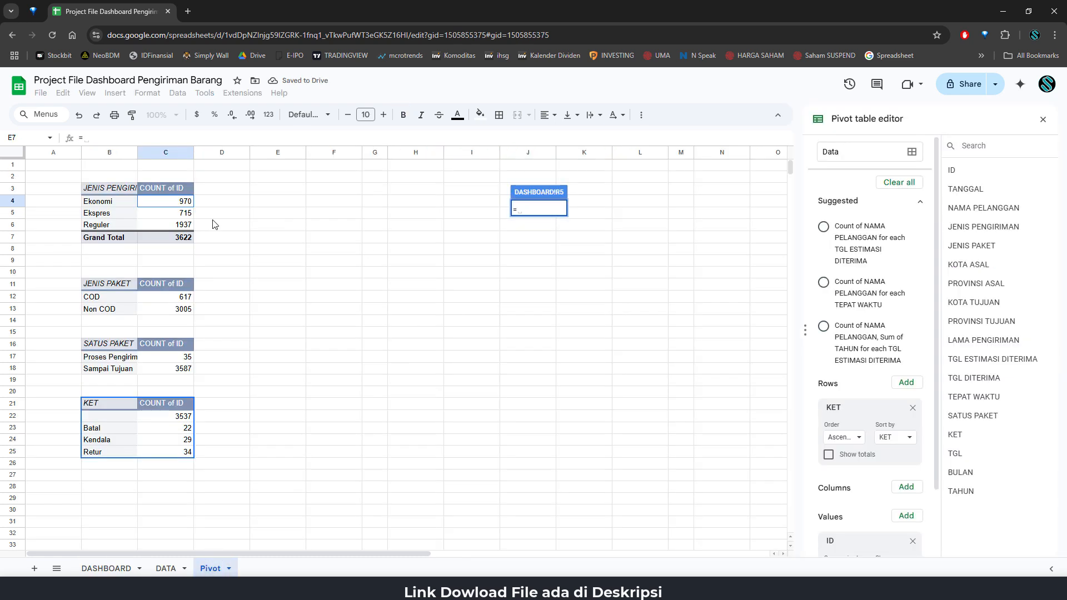
{"action": "left_click", "coordinate": [178, 225]}
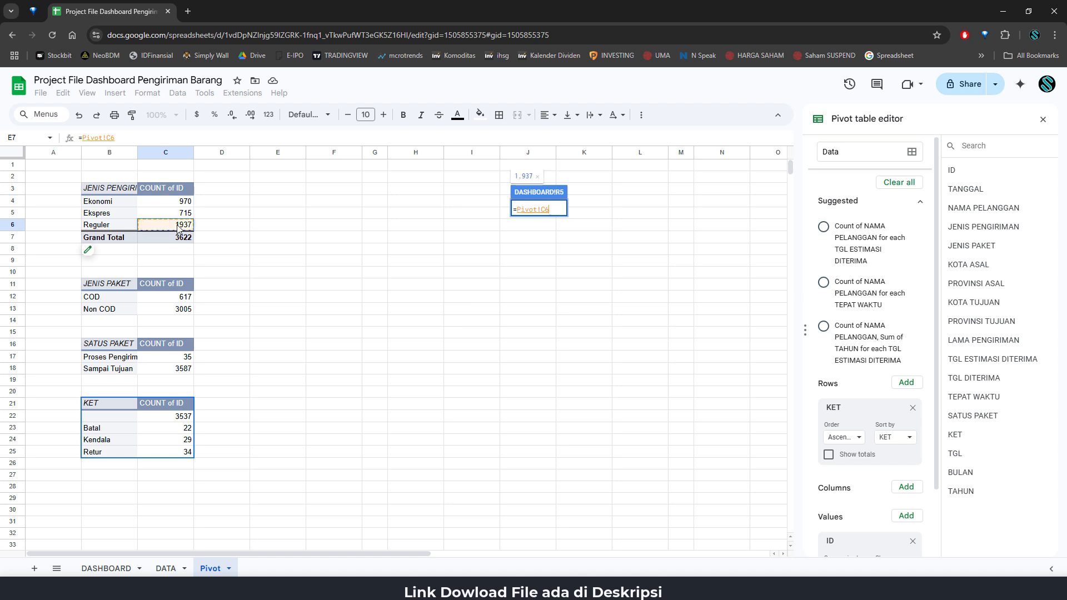
{"action": "key", "text": "Return"}
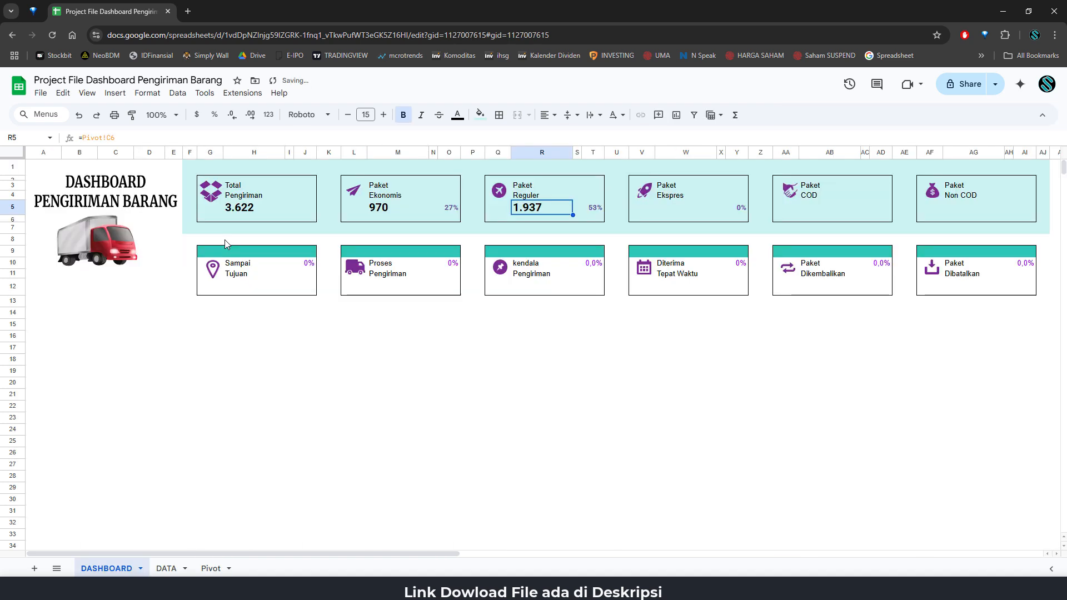
Step: Link the Paket Ekspres card in cell W5 to the Ekspres count with =Pivot!C5
{"action": "left_click", "coordinate": [665, 209]}
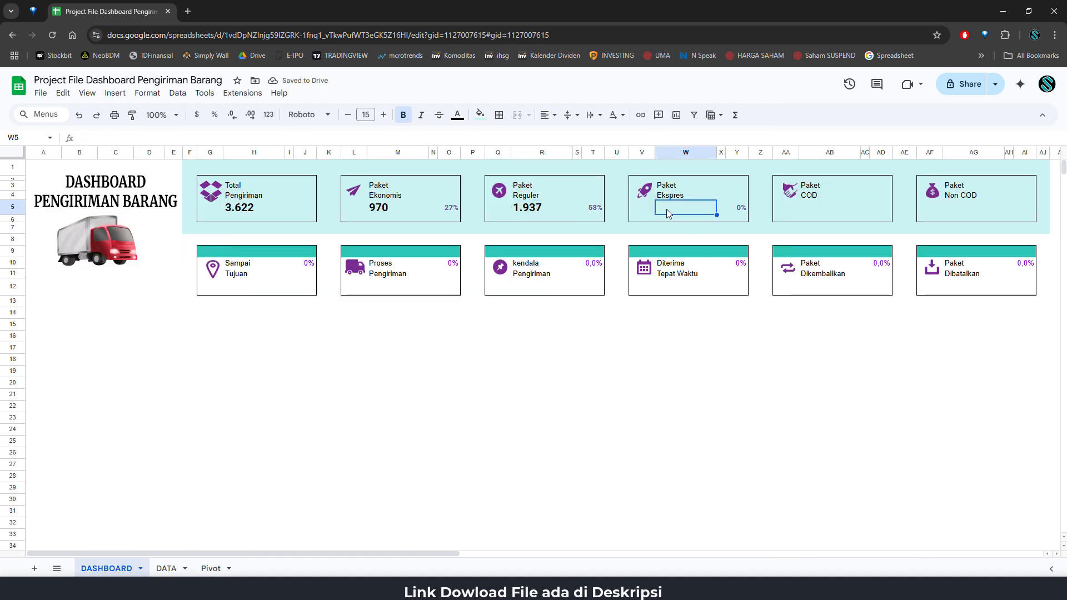
{"action": "type", "text": "="}
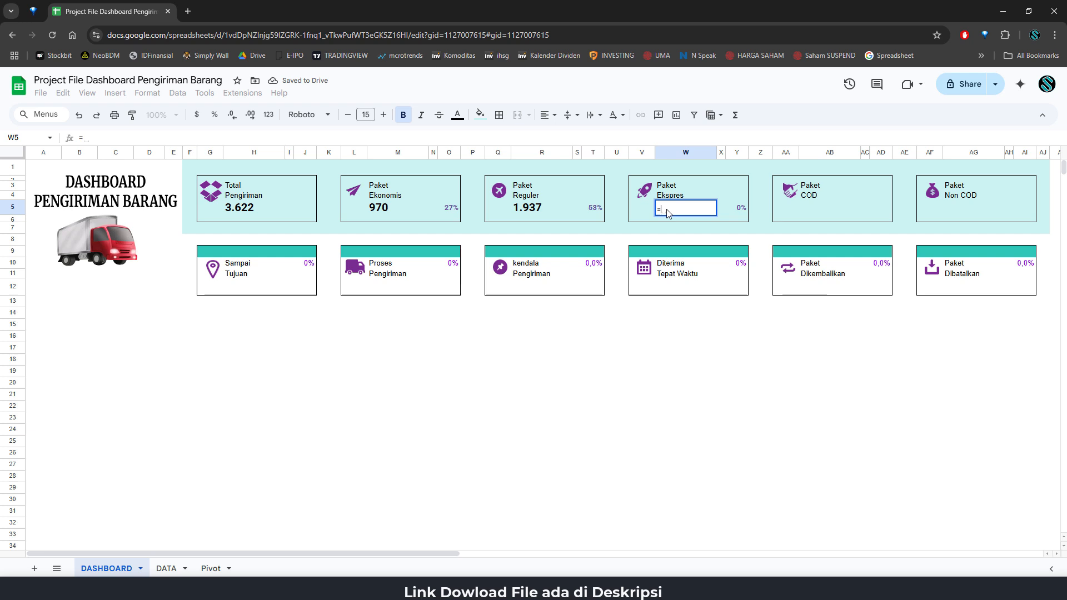
{"action": "left_click", "coordinate": [212, 569]}
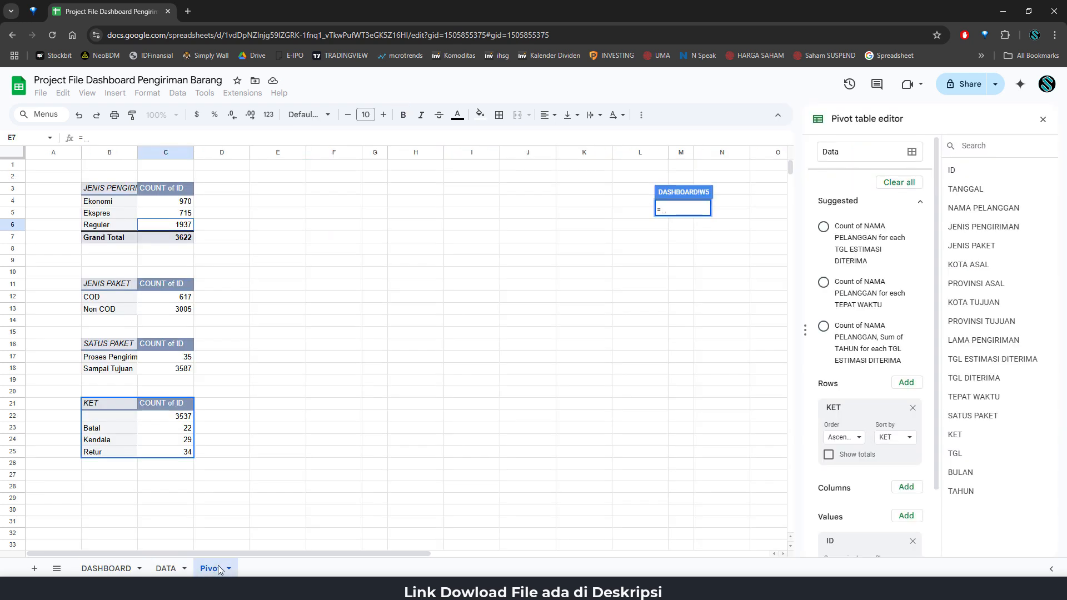
{"action": "left_click", "coordinate": [182, 215]}
{"action": "key", "text": "Return"}
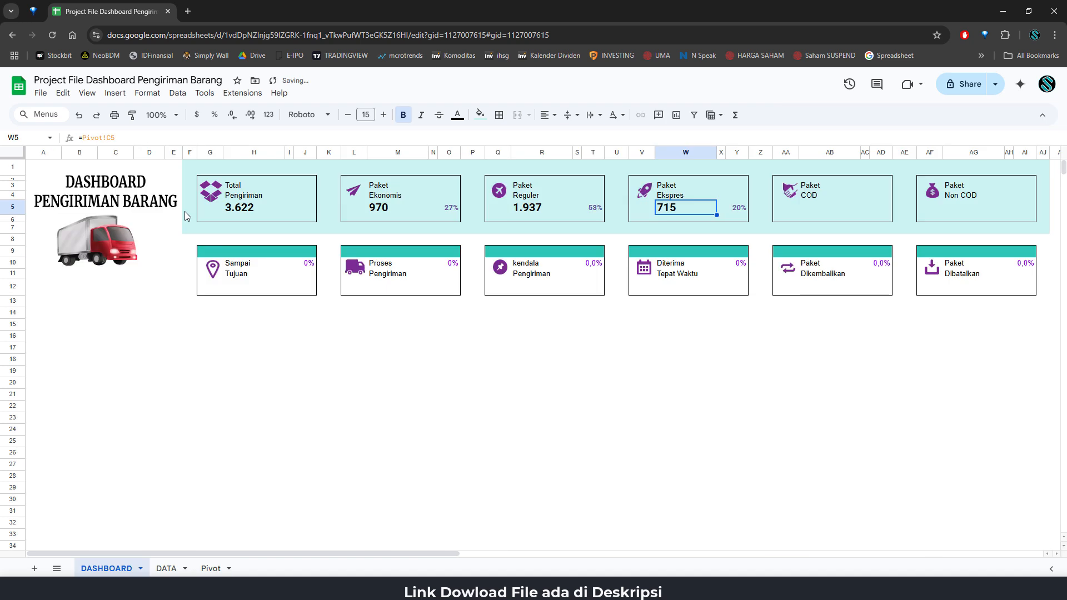
Step: Check the percentage formulas in O5, T5 and Y5, testing the IFERROR handling by clearing M5 and H5 and undoing both deletions
{"action": "left_click", "coordinate": [284, 208]}
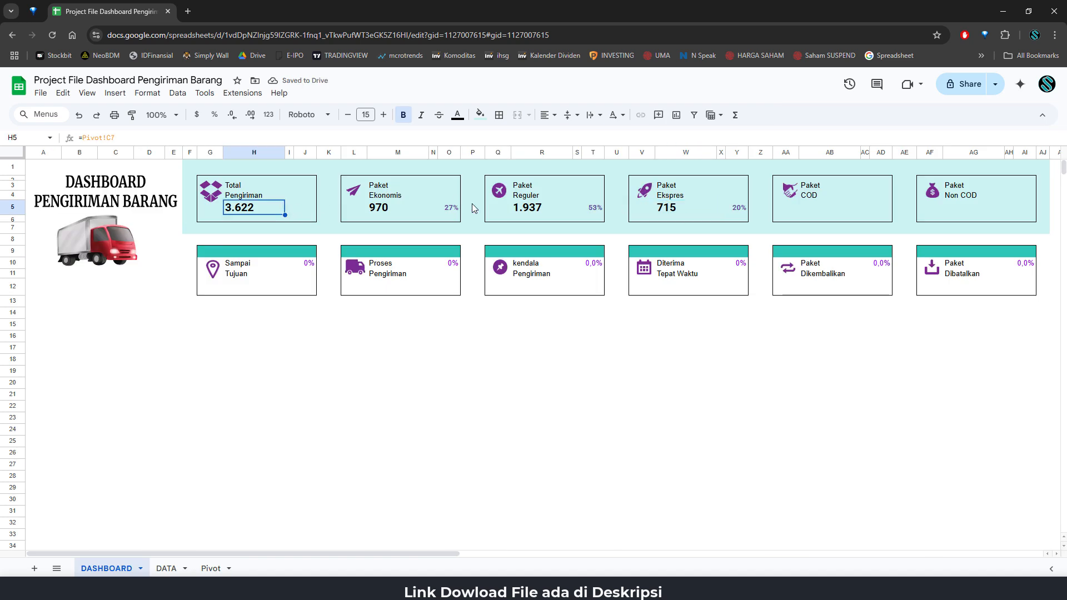
{"action": "left_click", "coordinate": [450, 210]}
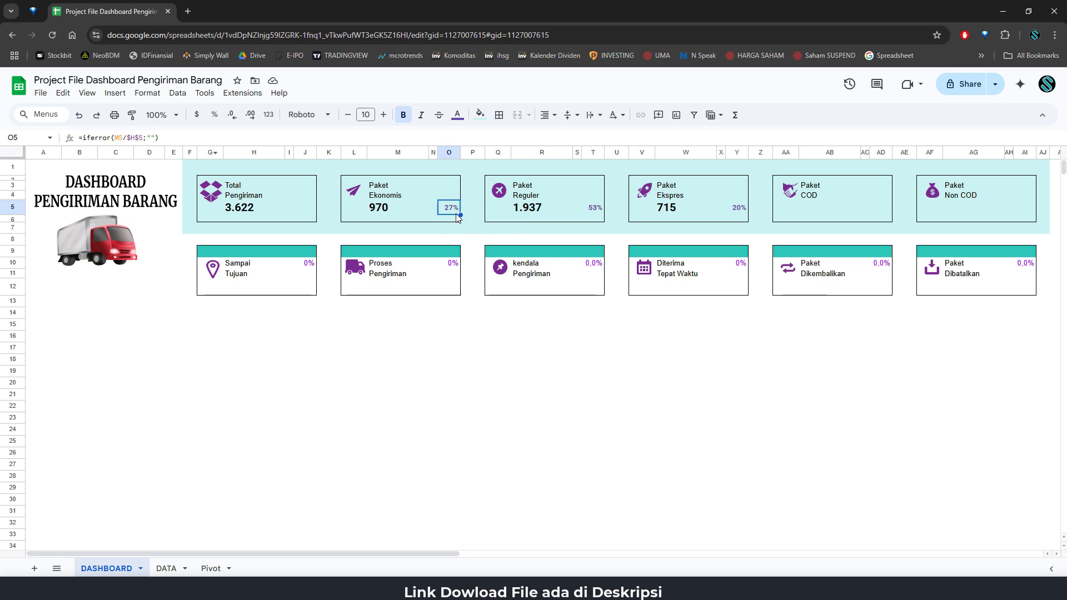
{"action": "left_click", "coordinate": [594, 214]}
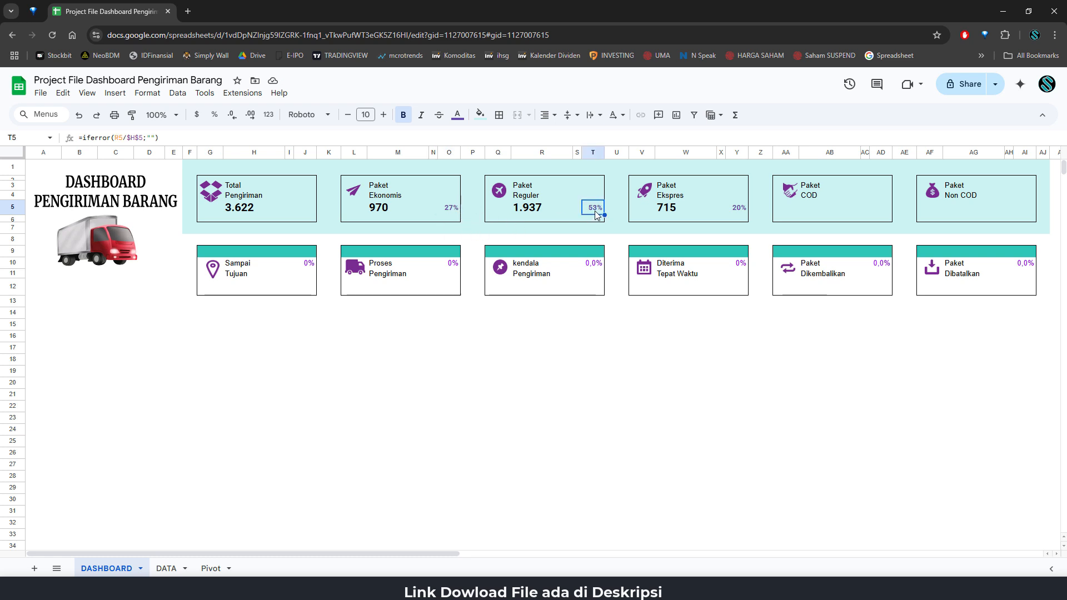
{"action": "left_click", "coordinate": [739, 210]}
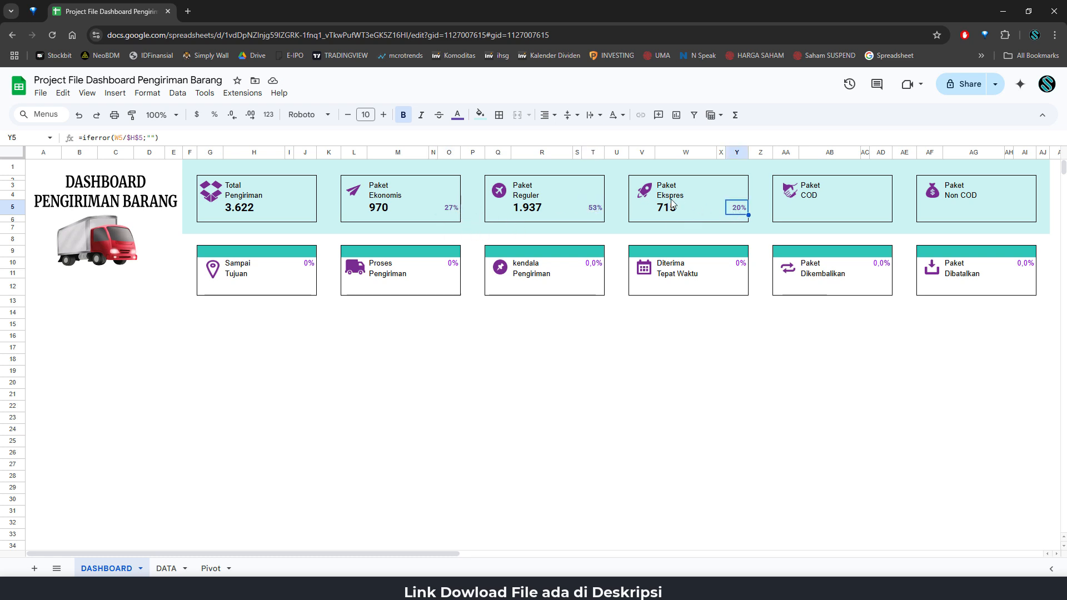
{"action": "left_click", "coordinate": [396, 216]}
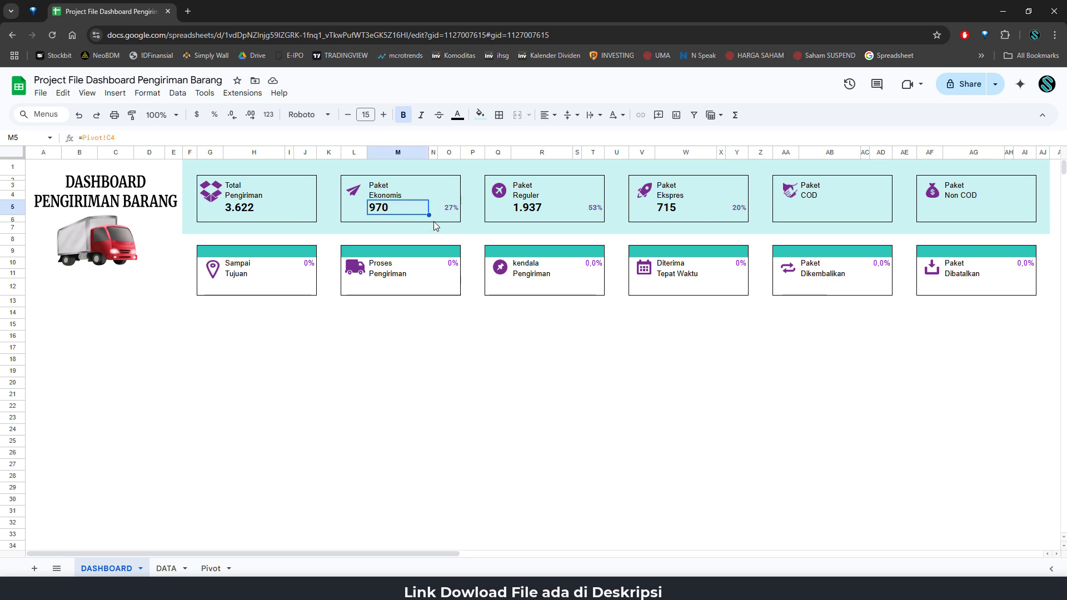
{"action": "key", "text": "Delete"}
{"action": "left_click", "coordinate": [254, 207]}
{"action": "key", "text": "Delete"}
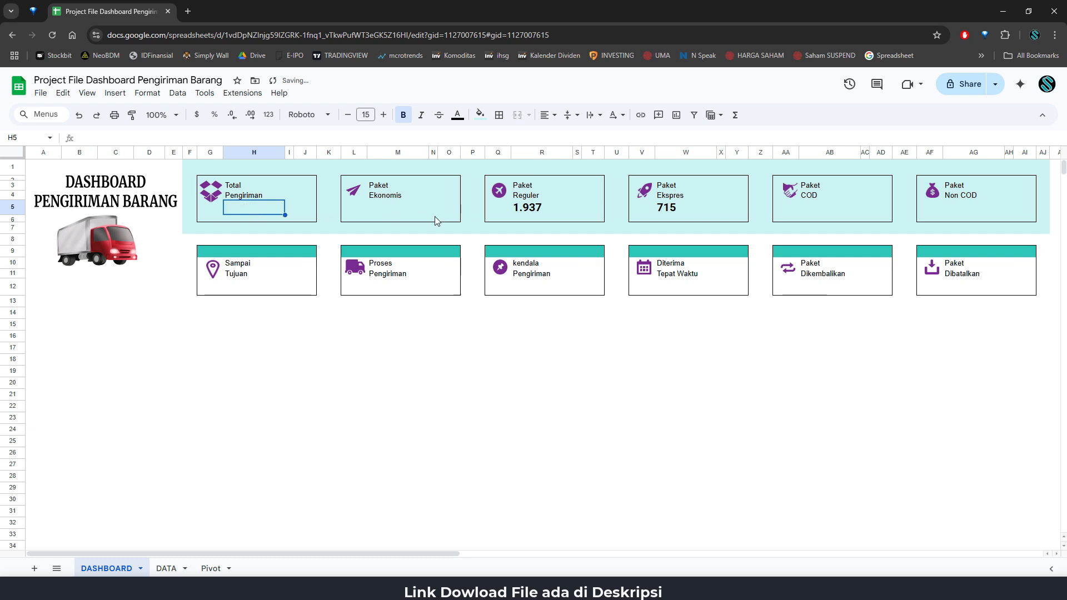
{"action": "left_click", "coordinate": [450, 210]}
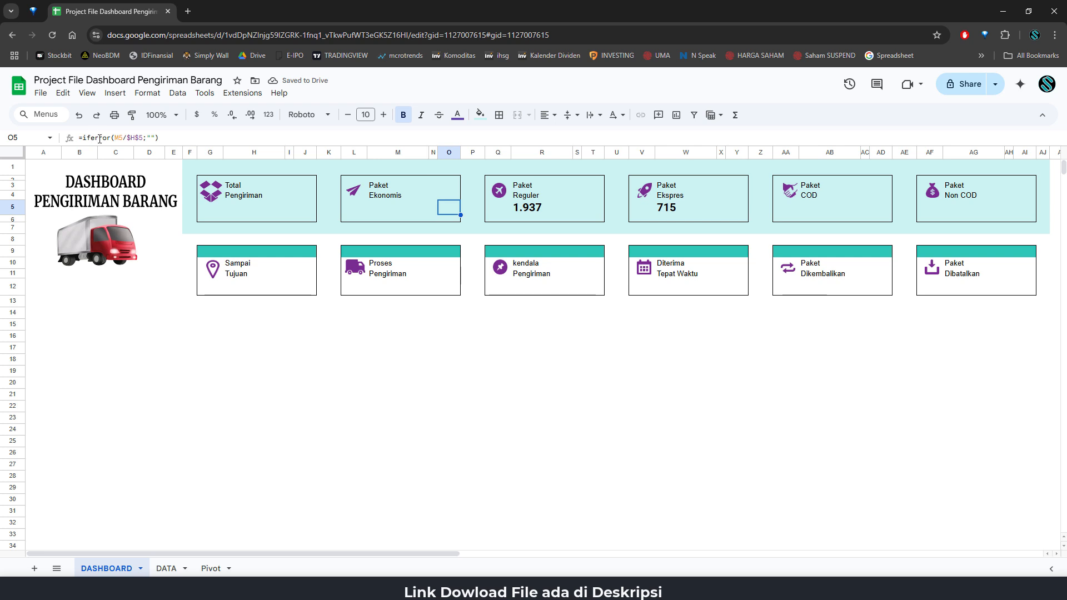
{"action": "key", "text": "ctrl+z"}
{"action": "key", "text": "ctrl+z"}
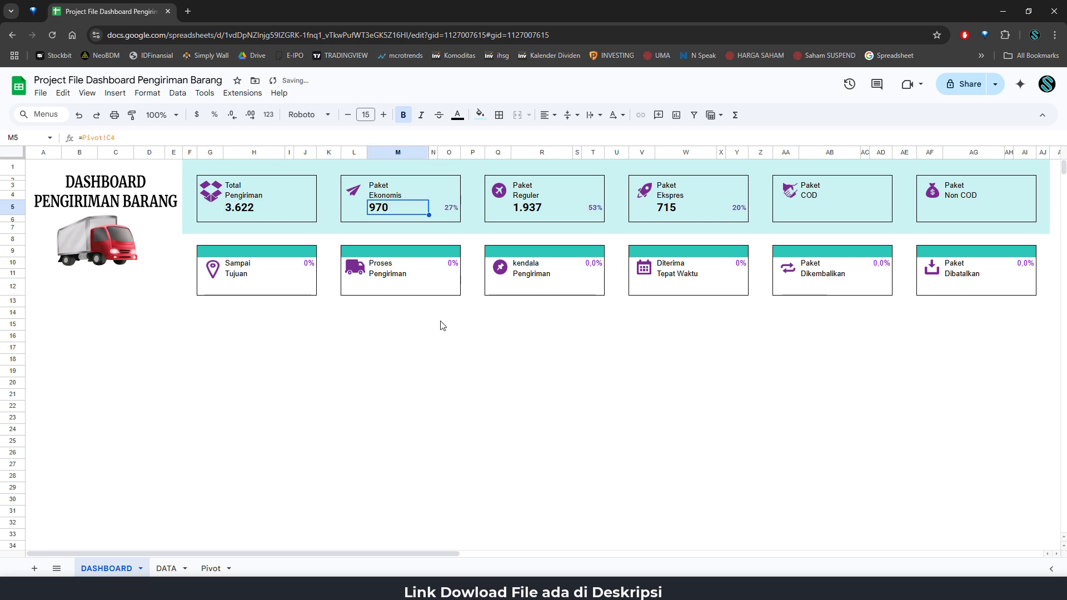
Step: Link the Paket COD card in cell AB5 to the COD count with =Pivot!C12
{"action": "left_click", "coordinate": [811, 211]}
{"action": "type", "text": "="}
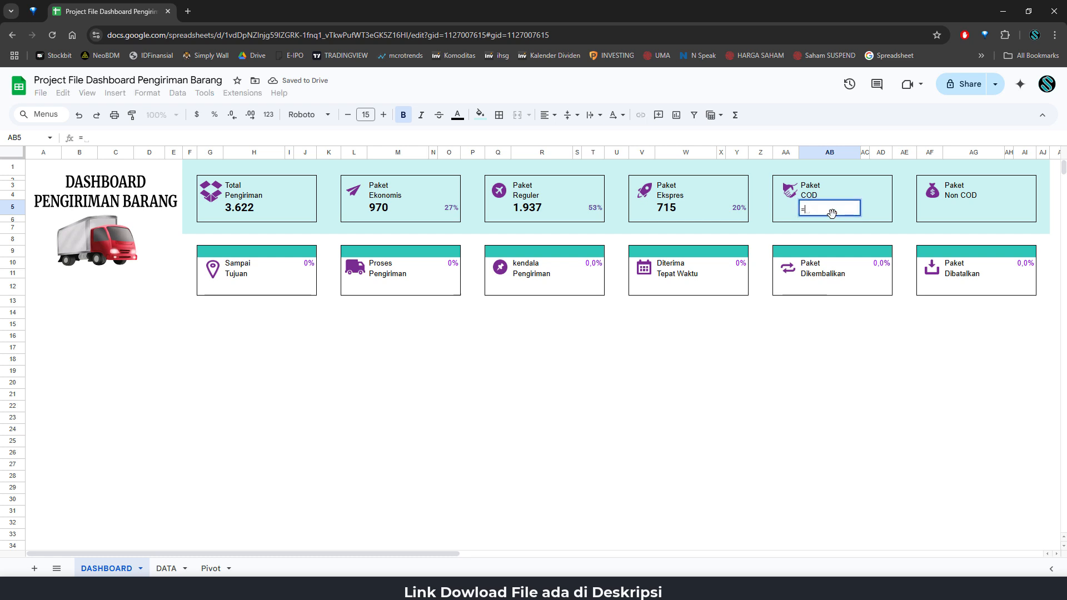
{"action": "left_click", "coordinate": [211, 568]}
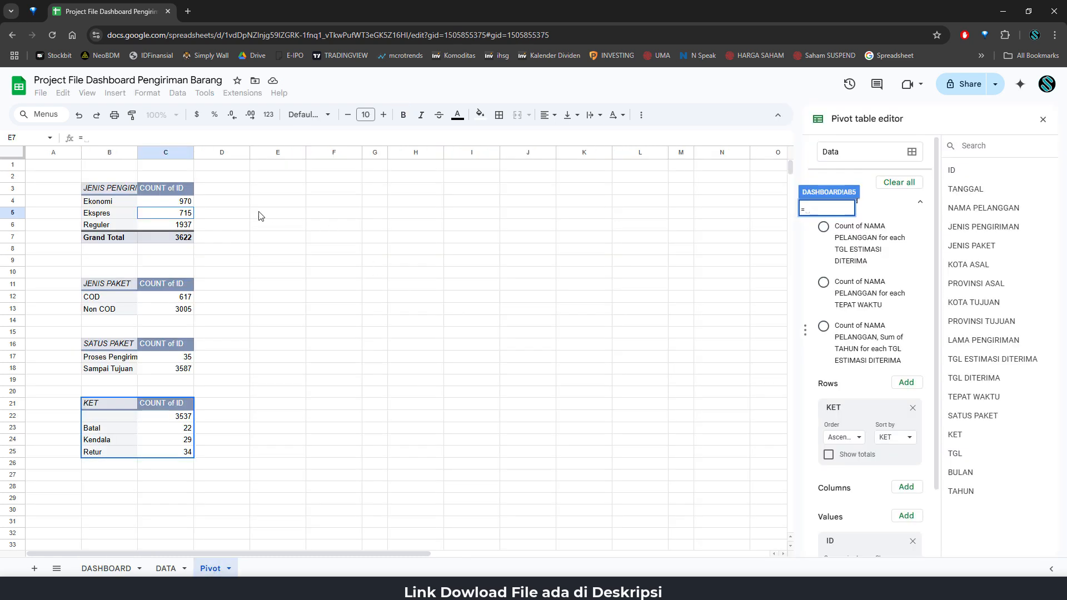
{"action": "left_click", "coordinate": [180, 297]}
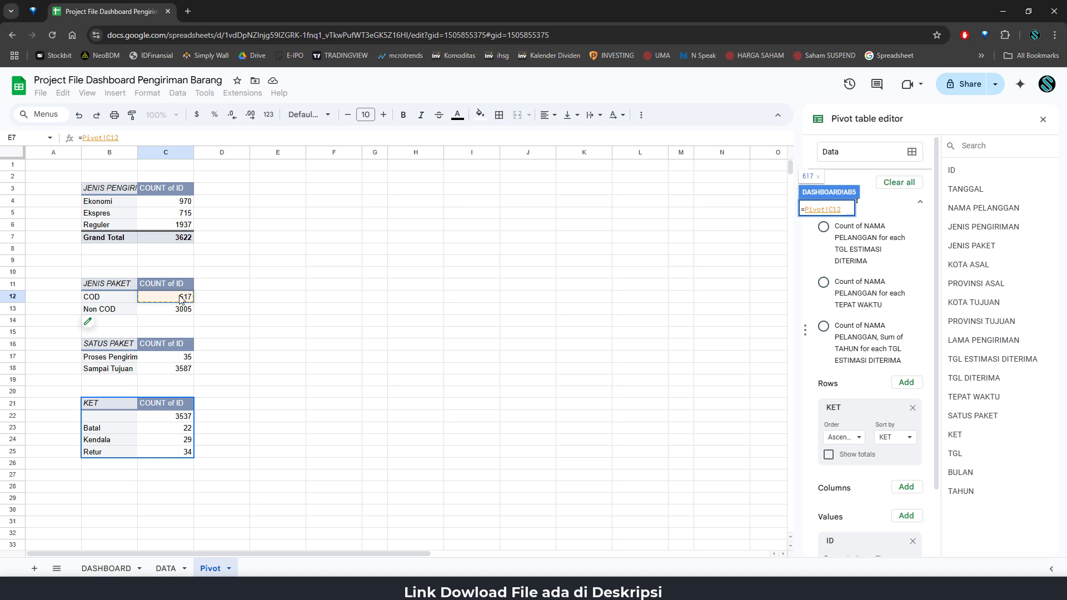
{"action": "key", "text": "Return"}
Step: Link the Paket Non COD card in cell AG5 to the Non COD count with =Pivot!C13
{"action": "left_click", "coordinate": [954, 207]}
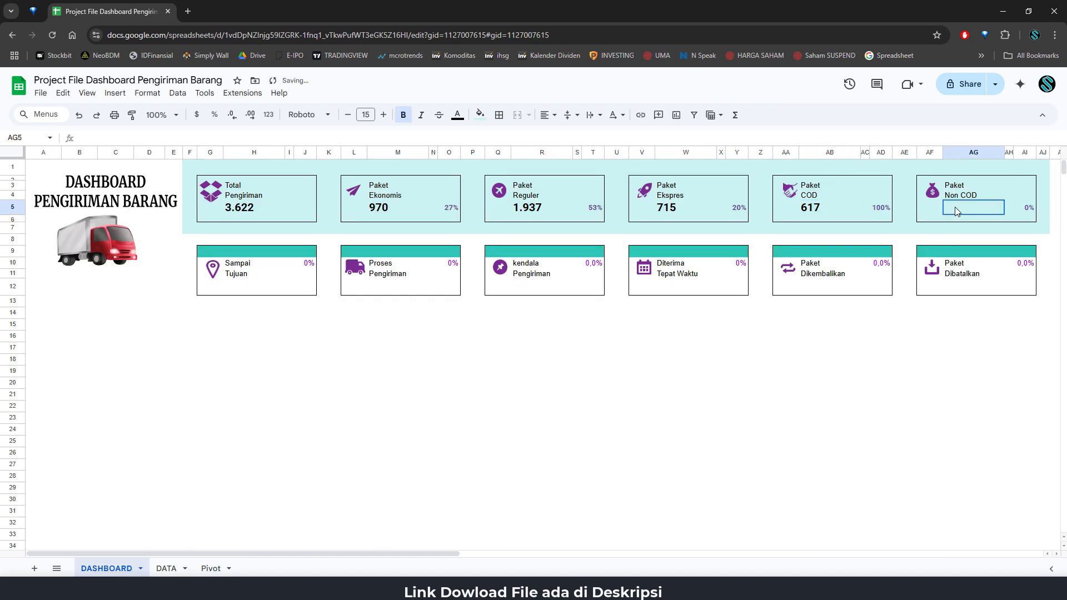
{"action": "type", "text": "="}
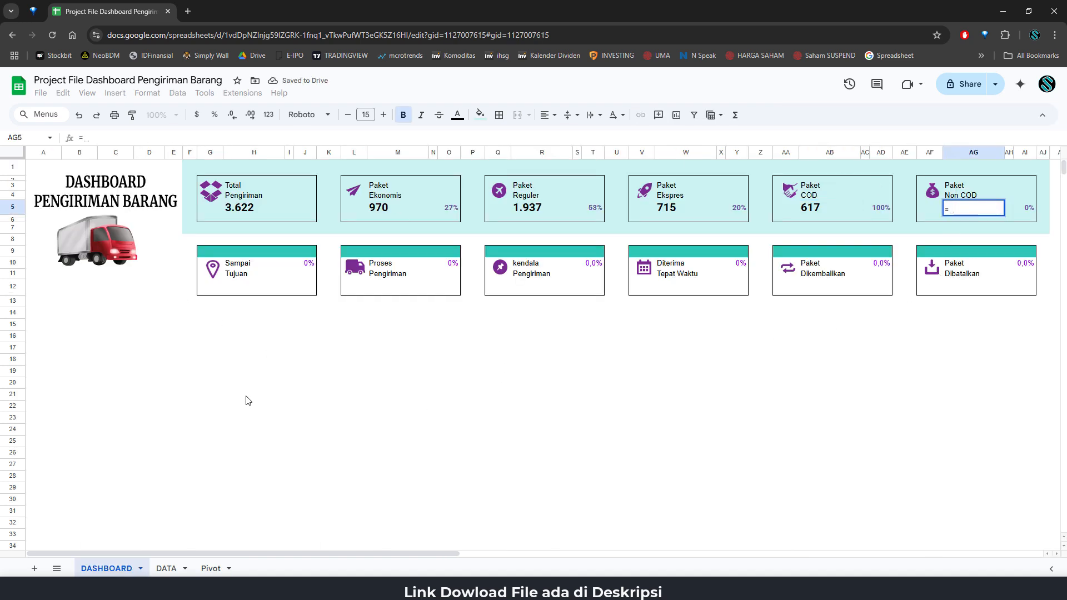
{"action": "left_click", "coordinate": [211, 568]}
{"action": "left_click", "coordinate": [169, 310]}
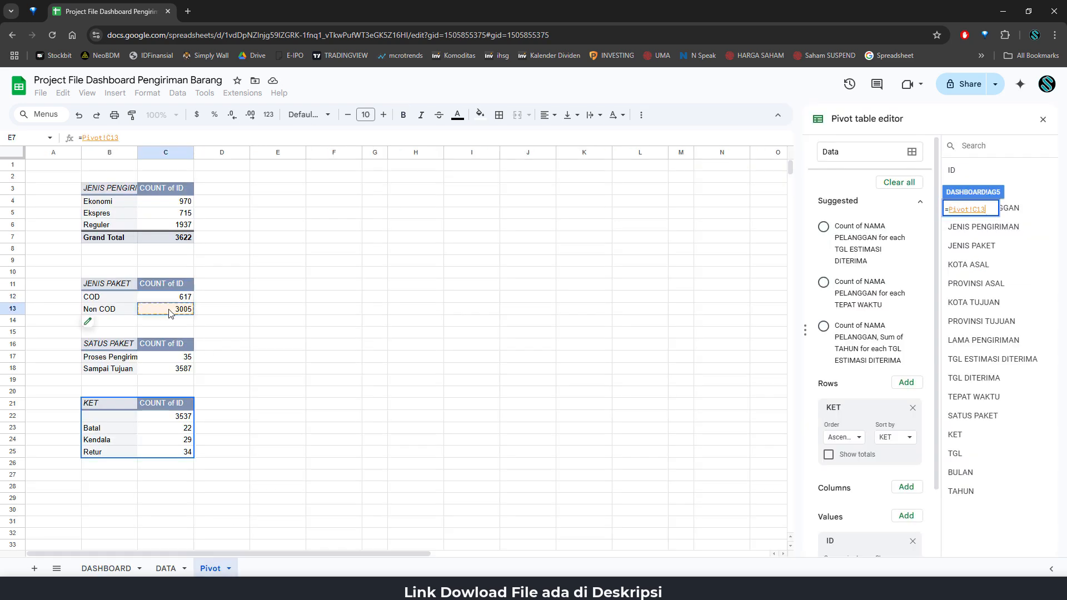
{"action": "key", "text": "Return"}
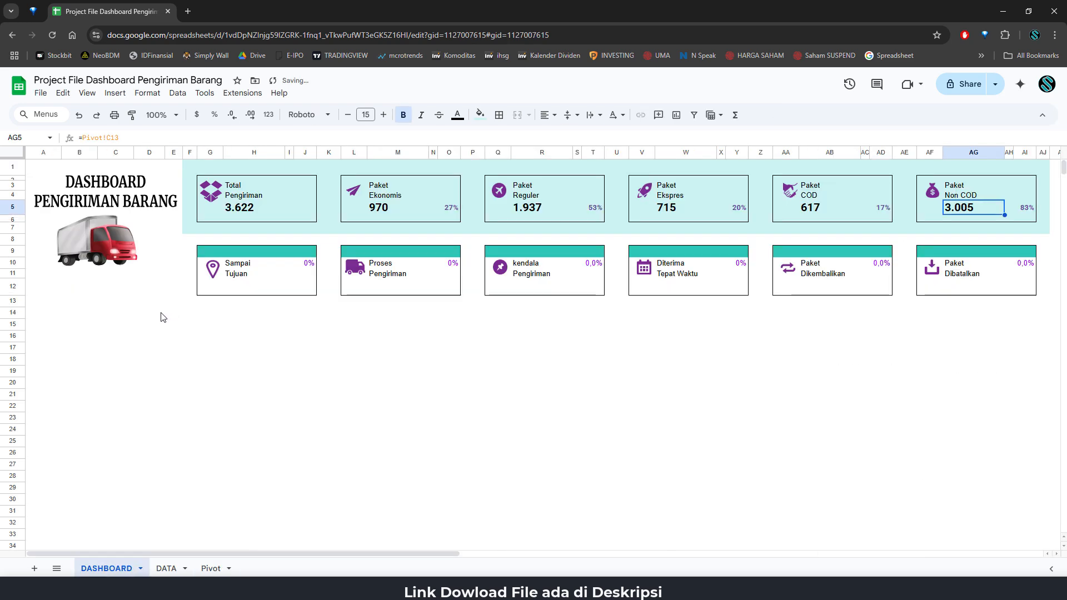
{"action": "left_click", "coordinate": [409, 338]}
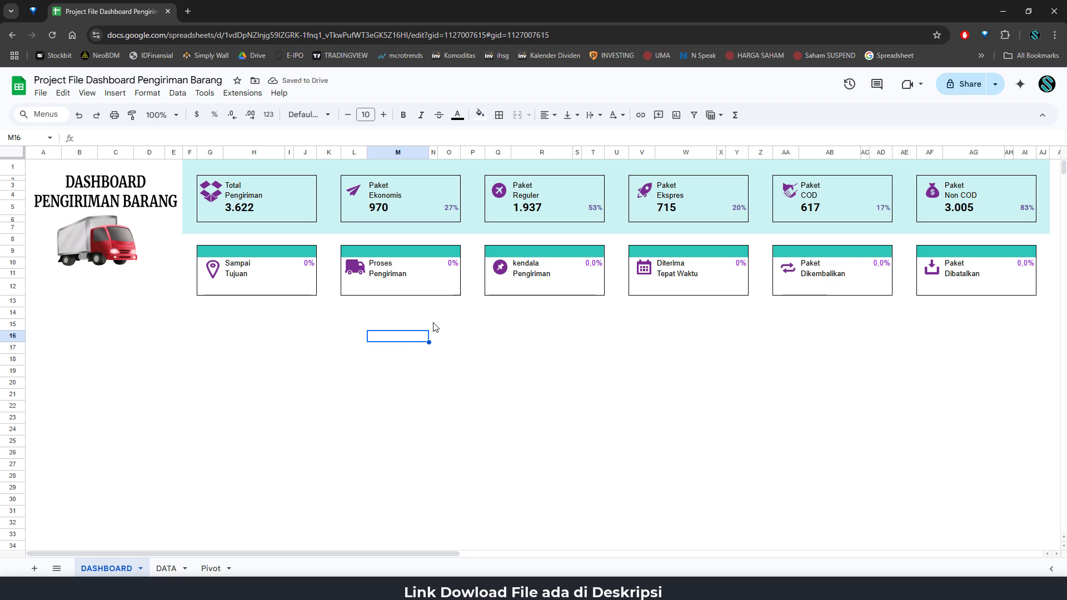
Step: Link the Sampai Tujuan card in cell H12 to the Sampai Tujuan count with =Pivot!C18
{"action": "left_click", "coordinate": [242, 290]}
{"action": "type", "text": "="}
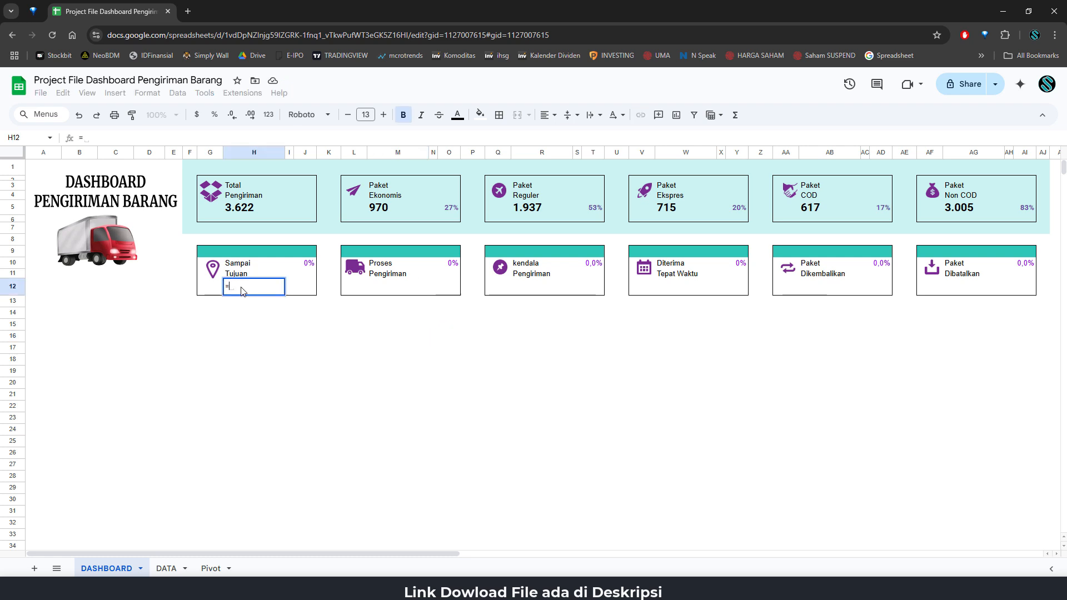
{"action": "left_click", "coordinate": [211, 568]}
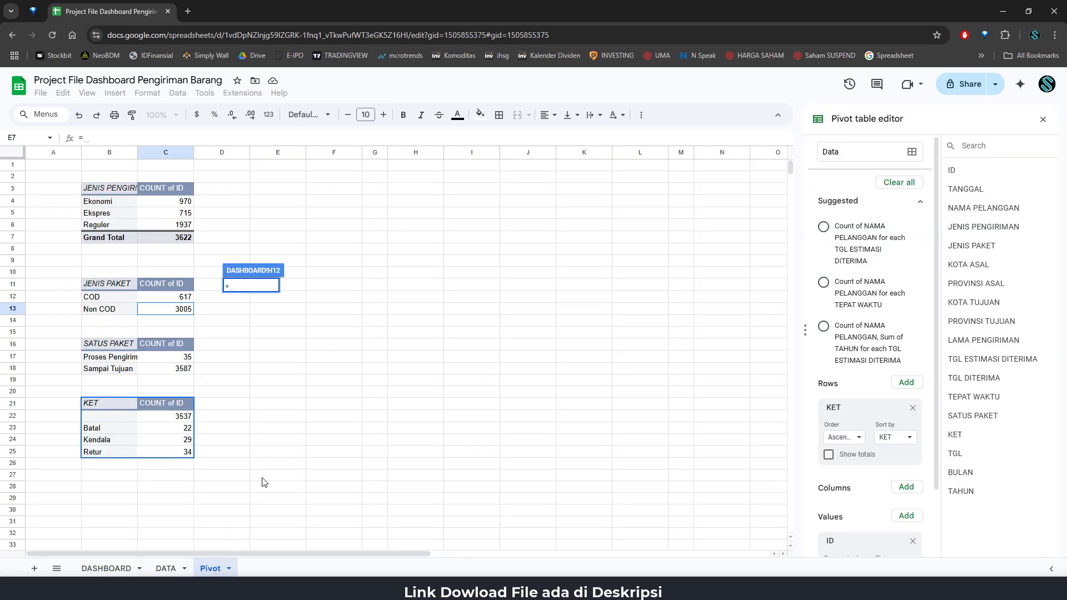
{"action": "left_click", "coordinate": [183, 369]}
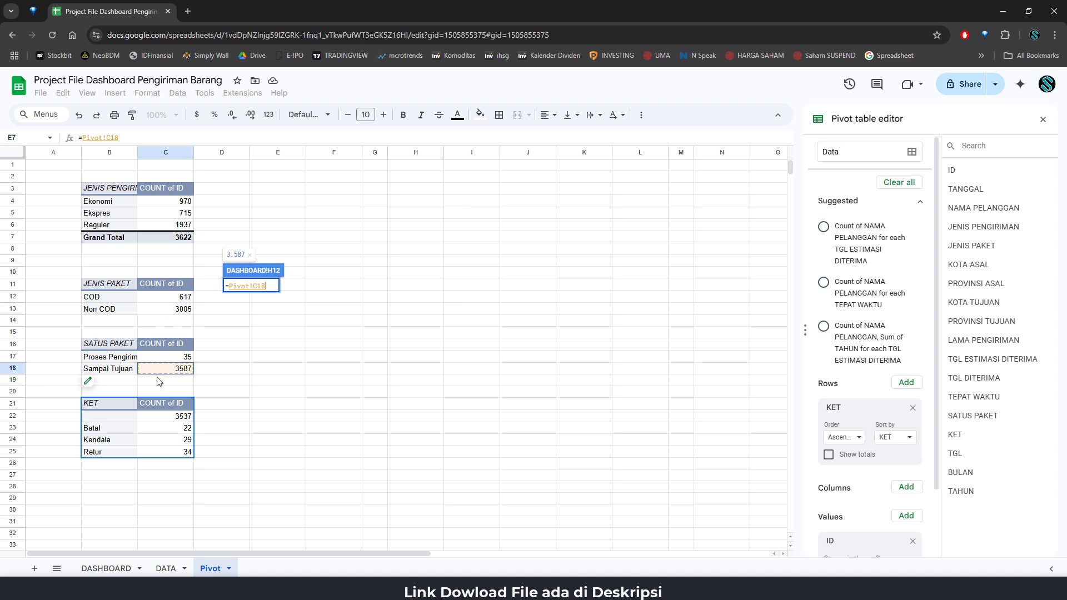
{"action": "key", "text": "Return"}
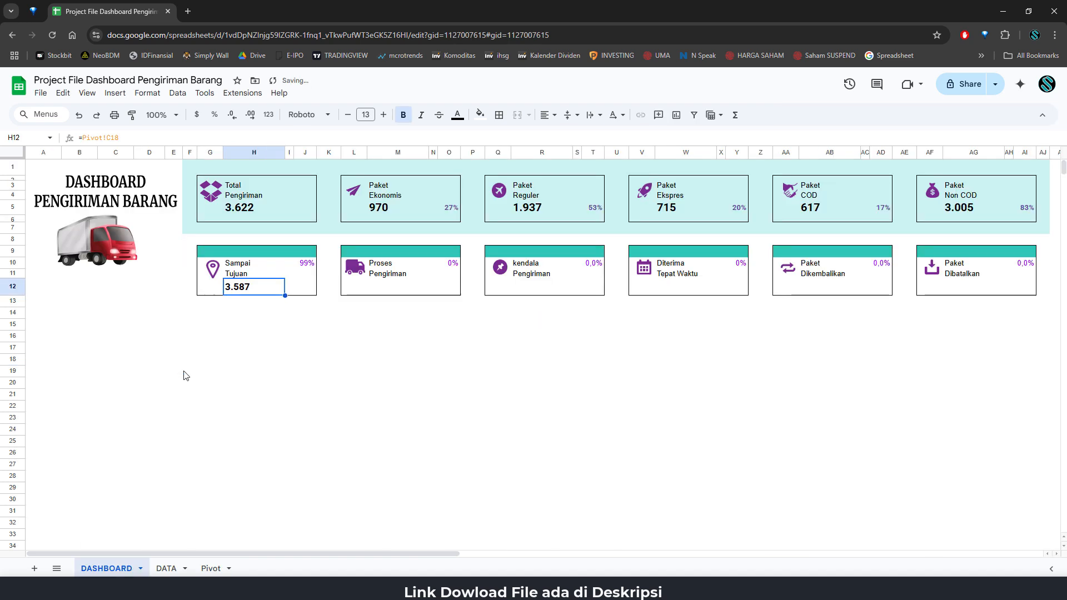
Step: Link the Proses Pengiriman card in cell M12 to the Proses Pengiriman count with =Pivot!C17
{"action": "left_click", "coordinate": [387, 290]}
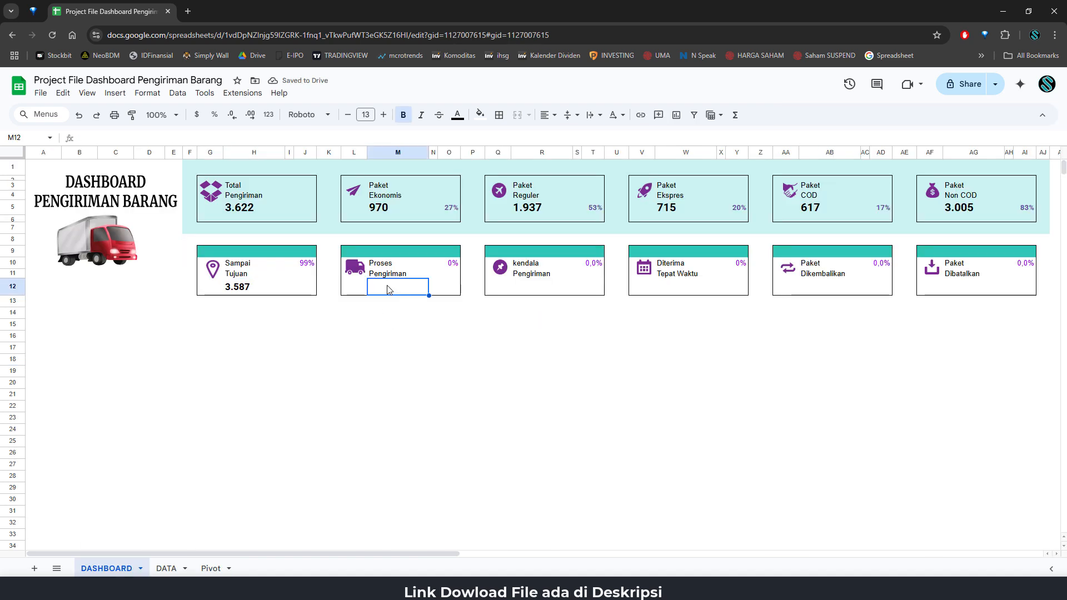
{"action": "type", "text": "="}
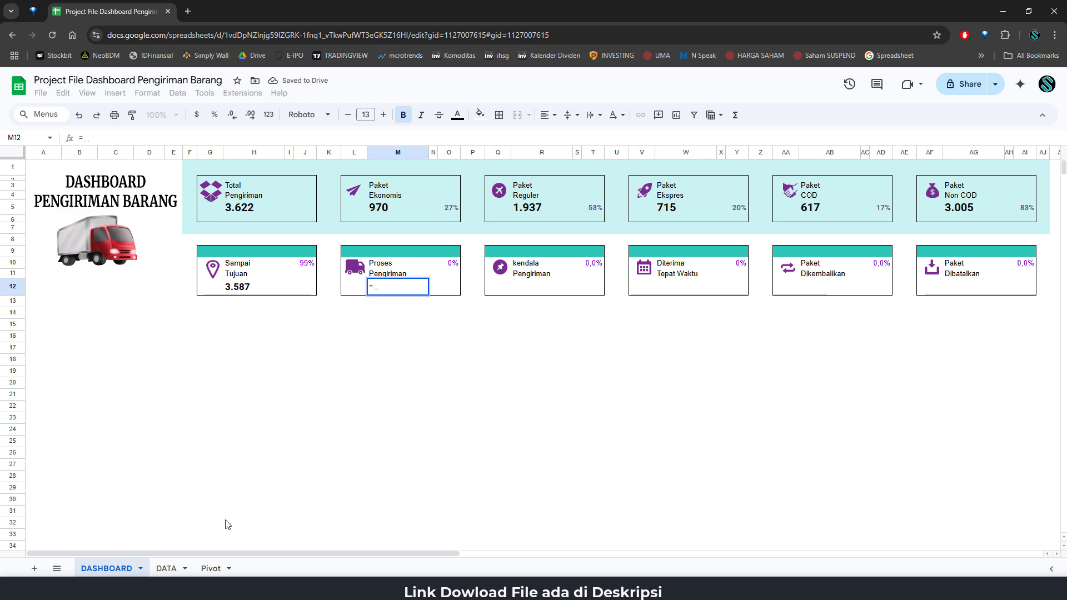
{"action": "left_click", "coordinate": [210, 567]}
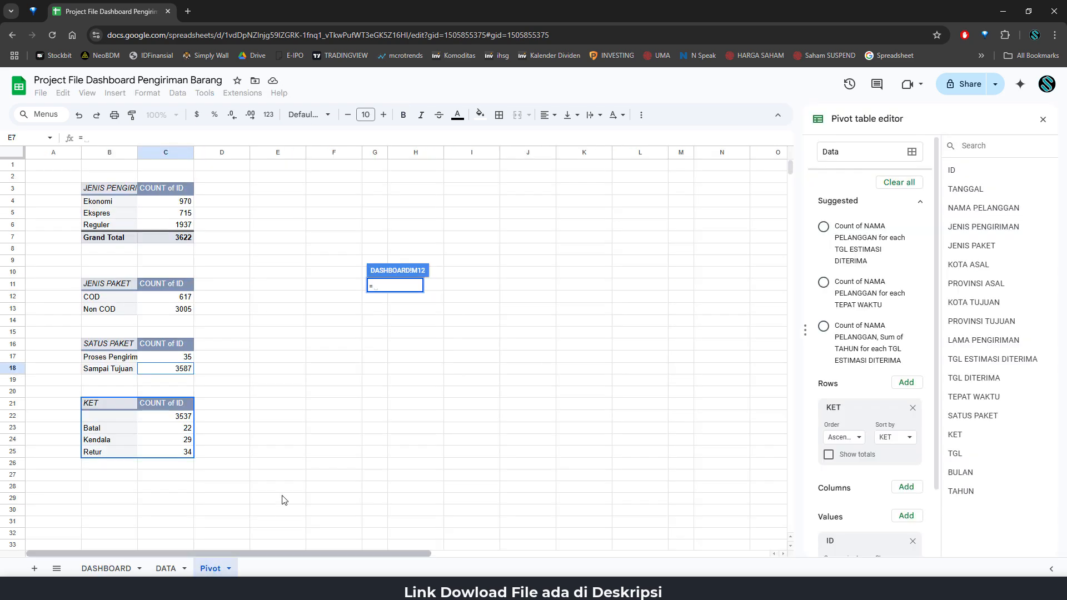
{"action": "left_click", "coordinate": [177, 358]}
{"action": "key", "text": "Return"}
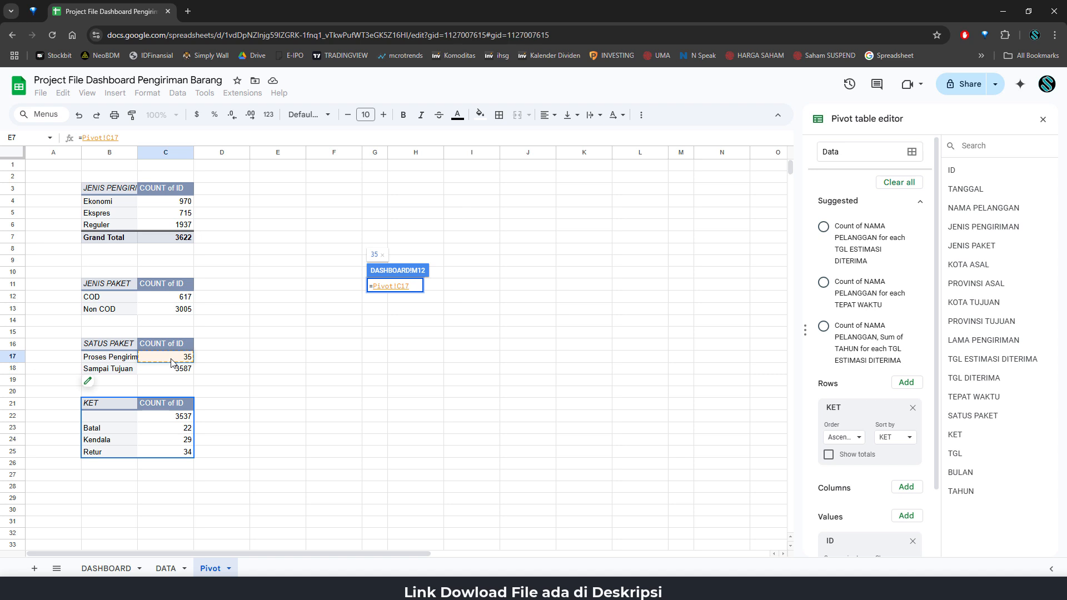
Step: Link the Kendala Pengiriman card in cell R12 to the Kendala count with =Pivot!C24
{"action": "left_click", "coordinate": [528, 288]}
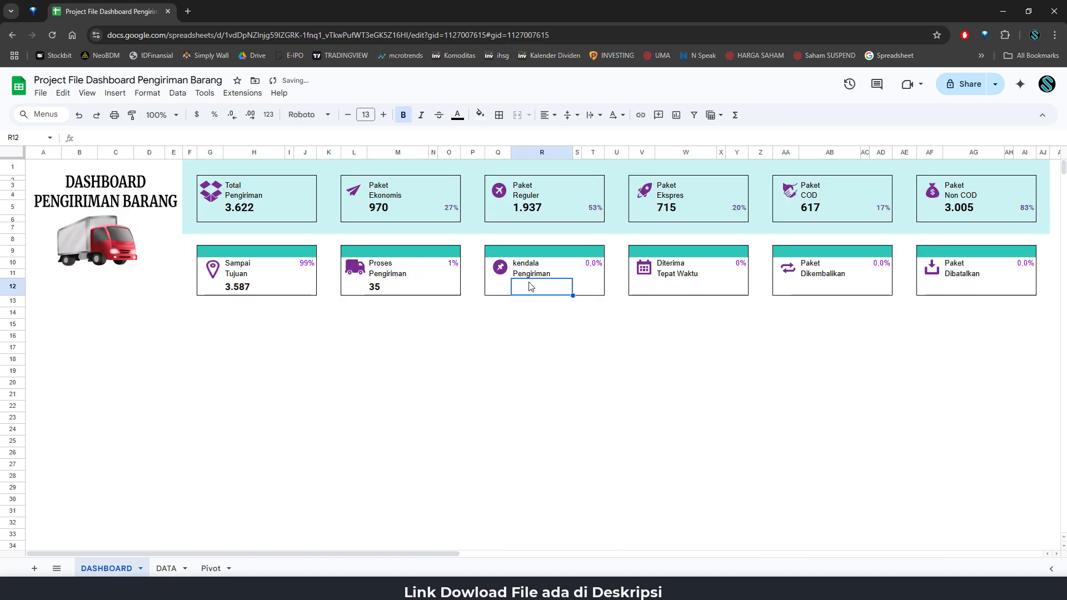
{"action": "type", "text": "="}
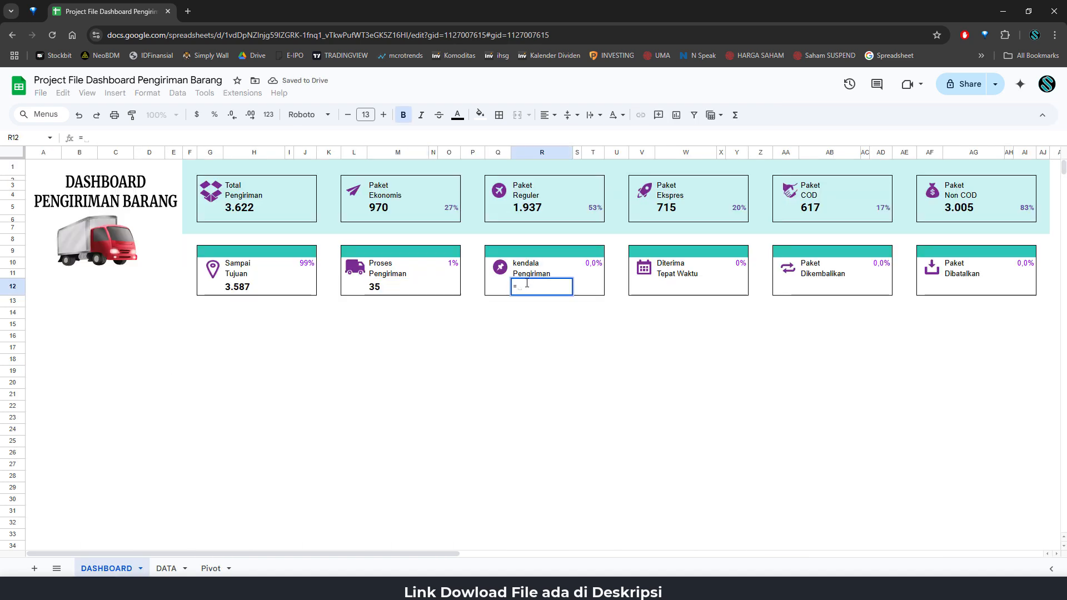
{"action": "left_click", "coordinate": [211, 568]}
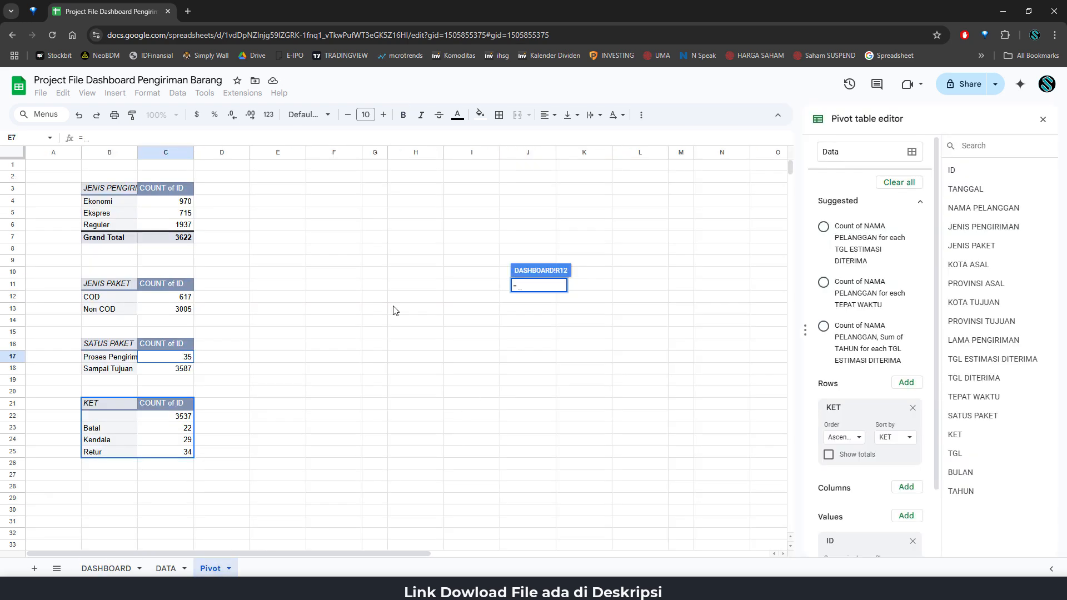
{"action": "left_click", "coordinate": [176, 440]}
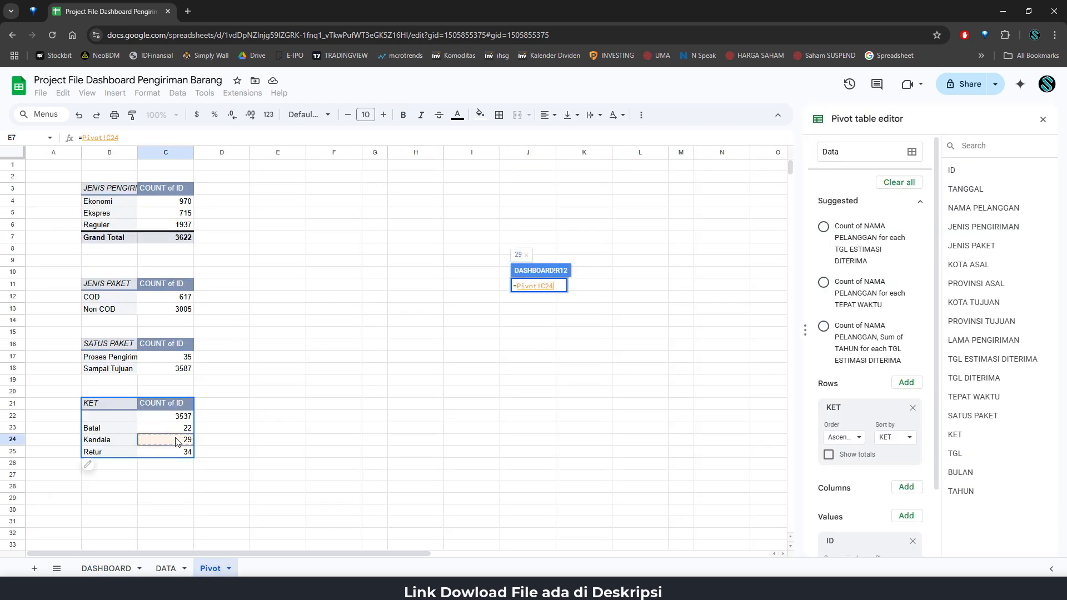
{"action": "key", "text": "Return"}
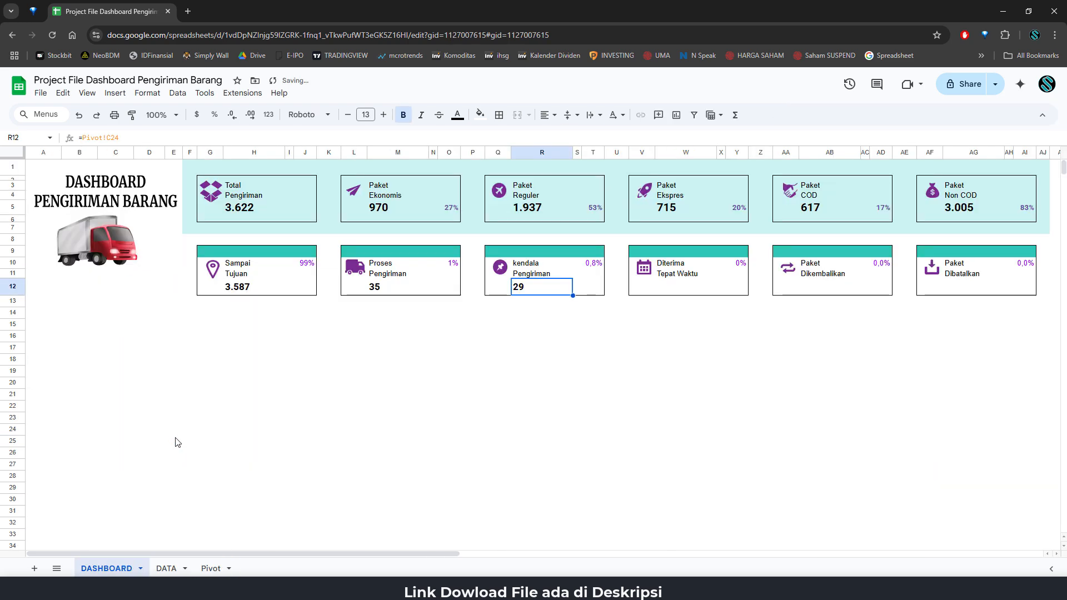
Step: Link the Diterima Tepat Waktu card in cell W12 to the blank-KET count with =Pivot!C22
{"action": "left_click", "coordinate": [666, 286]}
{"action": "type", "text": "="}
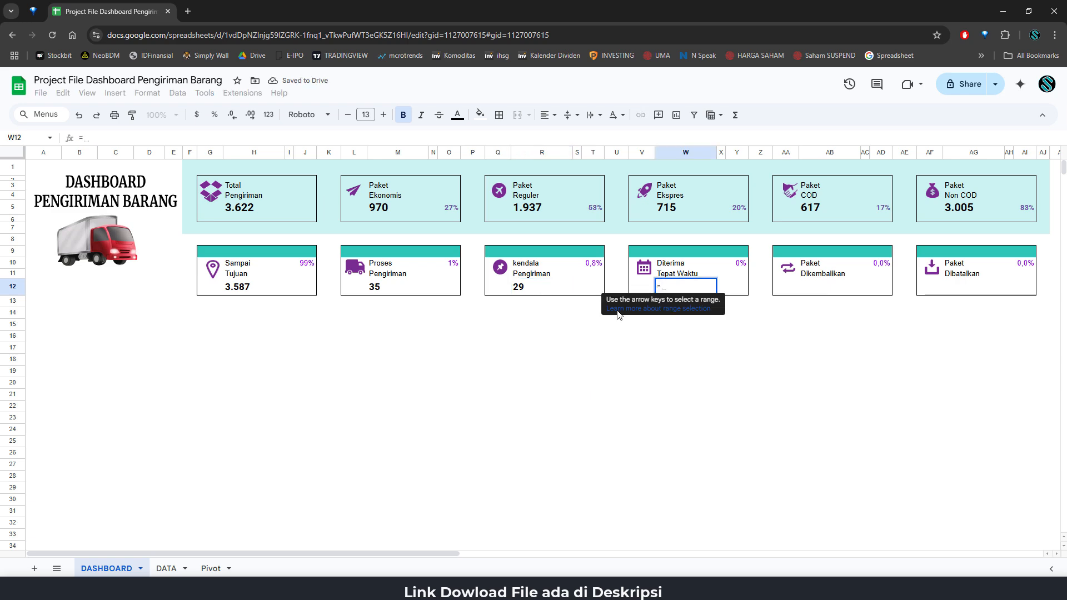
{"action": "left_click", "coordinate": [214, 568]}
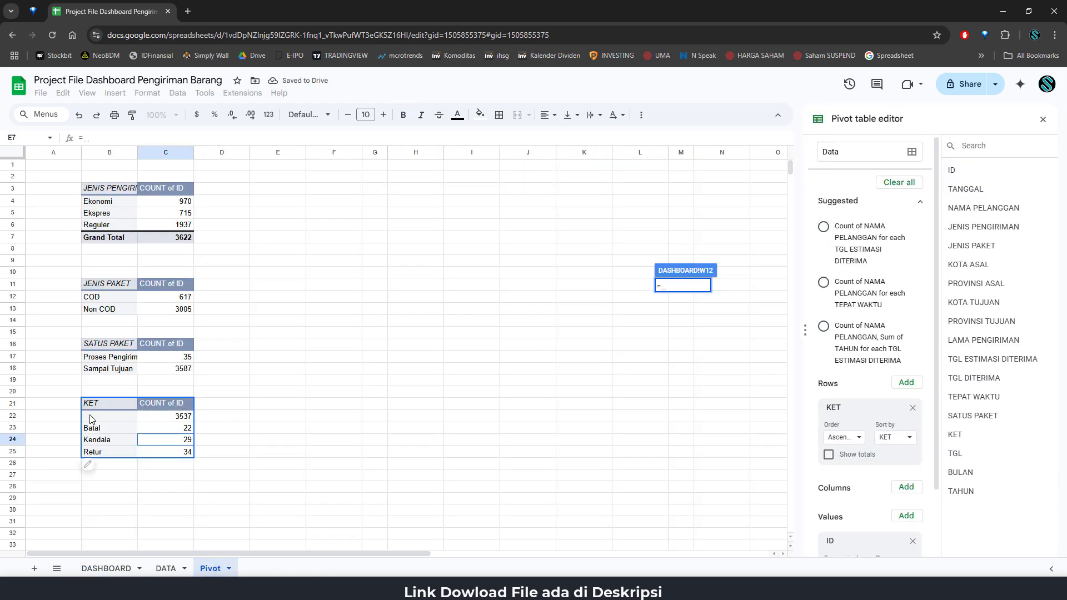
{"action": "left_click", "coordinate": [170, 418]}
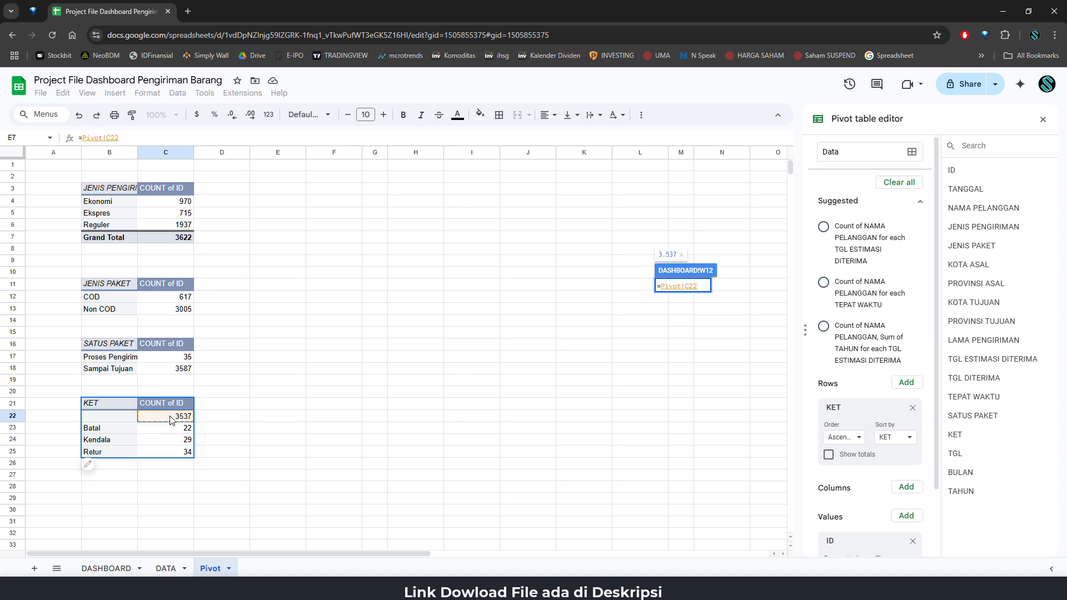
{"action": "key", "text": "Return"}
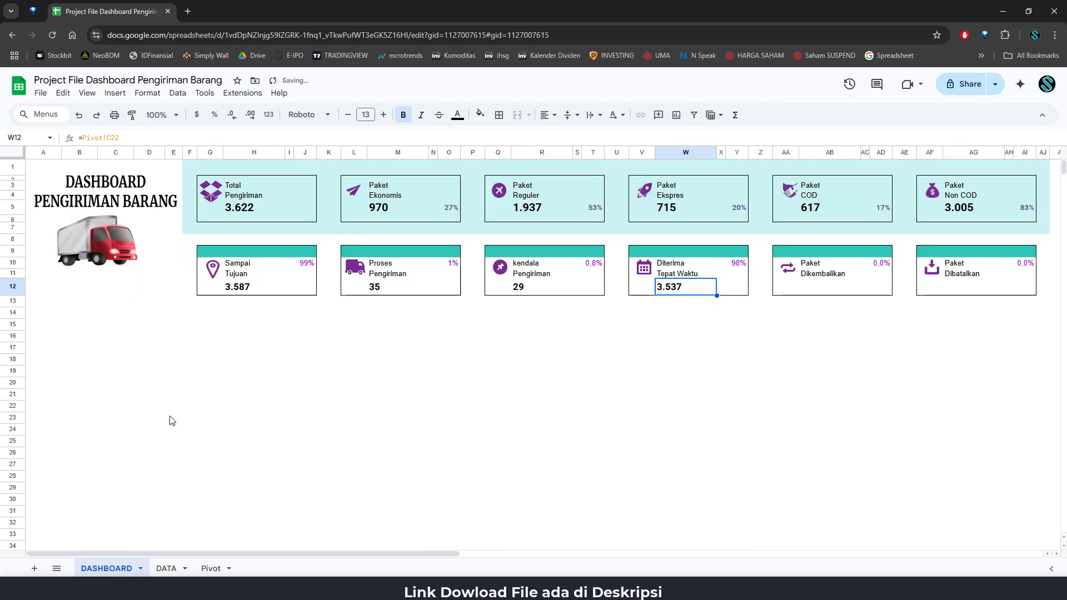
Step: Compare the KET column on the DATA sheet with the KET pivot table, and return to the DASHBOARD sheet
{"action": "left_click", "coordinate": [169, 569]}
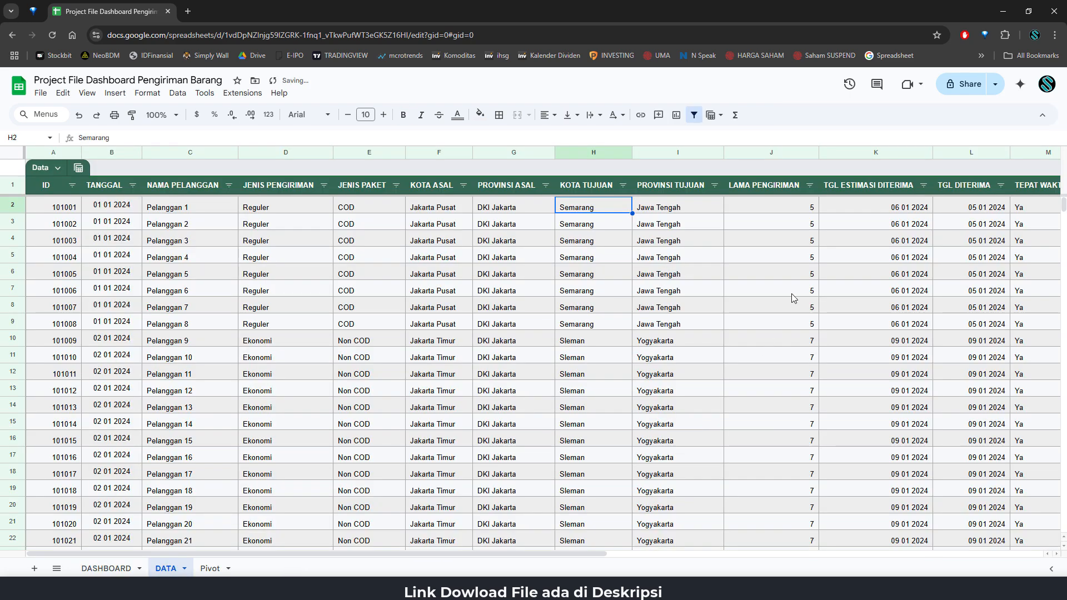
{"action": "left_click_drag", "start_coordinate": [511, 554], "coordinate": [770, 553]}
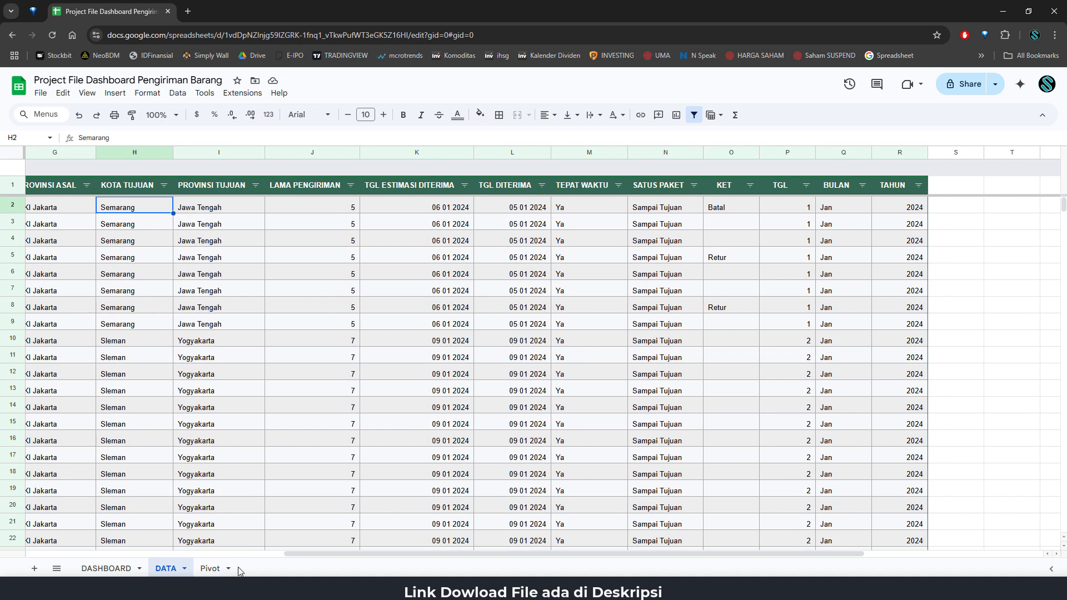
{"action": "left_click", "coordinate": [211, 569]}
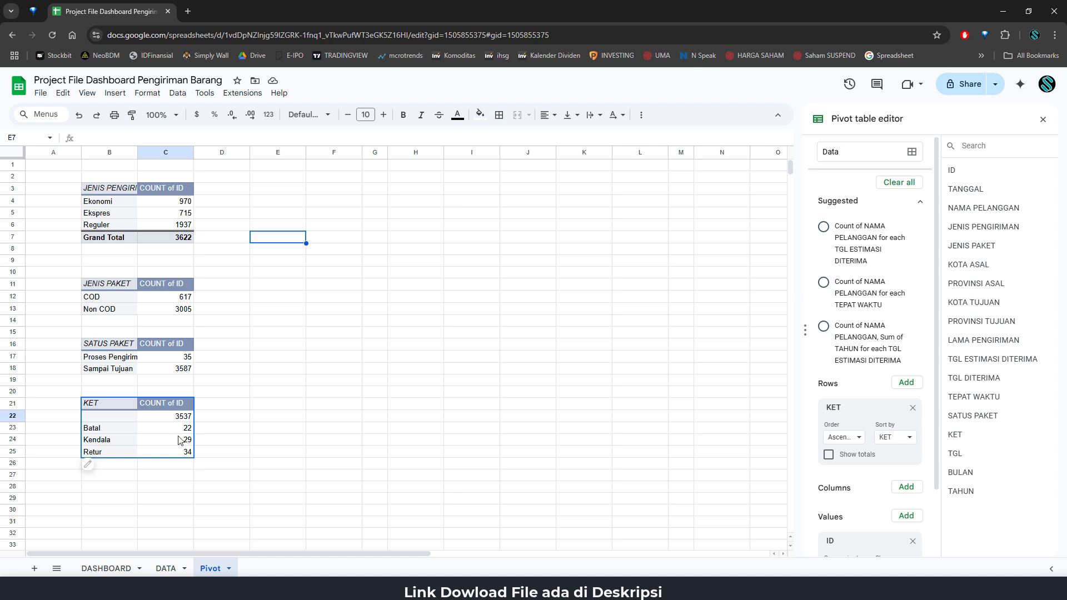
{"action": "left_click", "coordinate": [106, 568]}
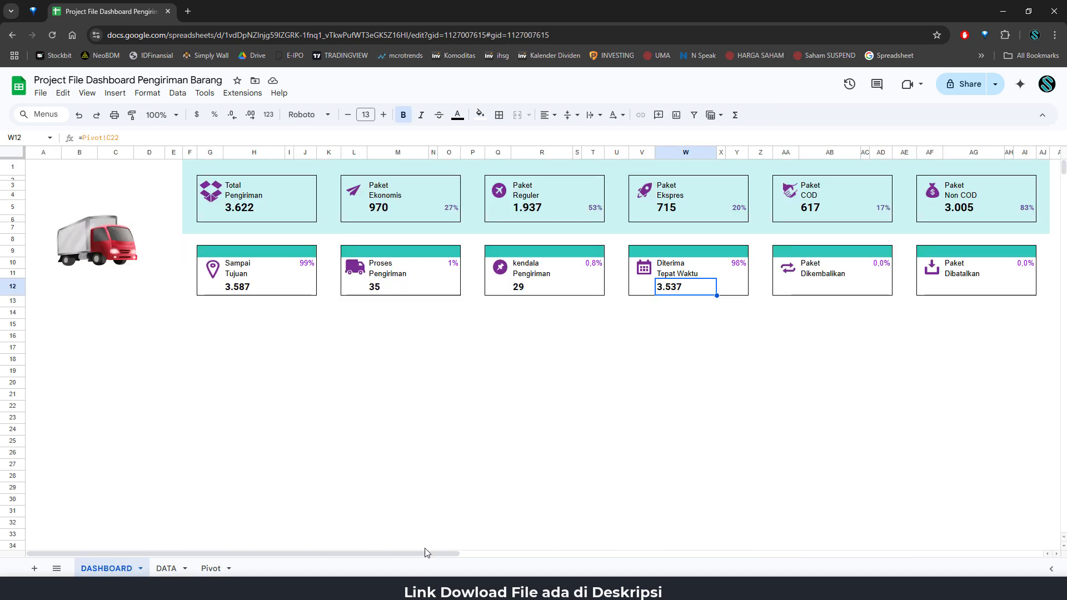
Step: Link the Paket Dikembalikan card in cell AB12 to the Retur count with =Pivot!C25
{"action": "left_click", "coordinate": [821, 290]}
{"action": "type", "text": "="}
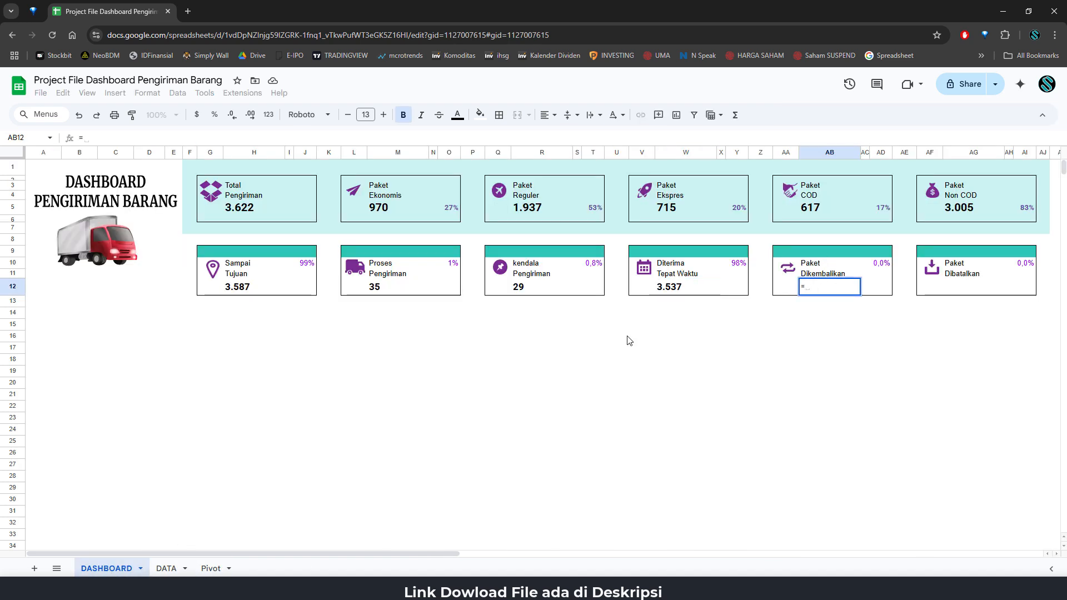
{"action": "left_click", "coordinate": [211, 568]}
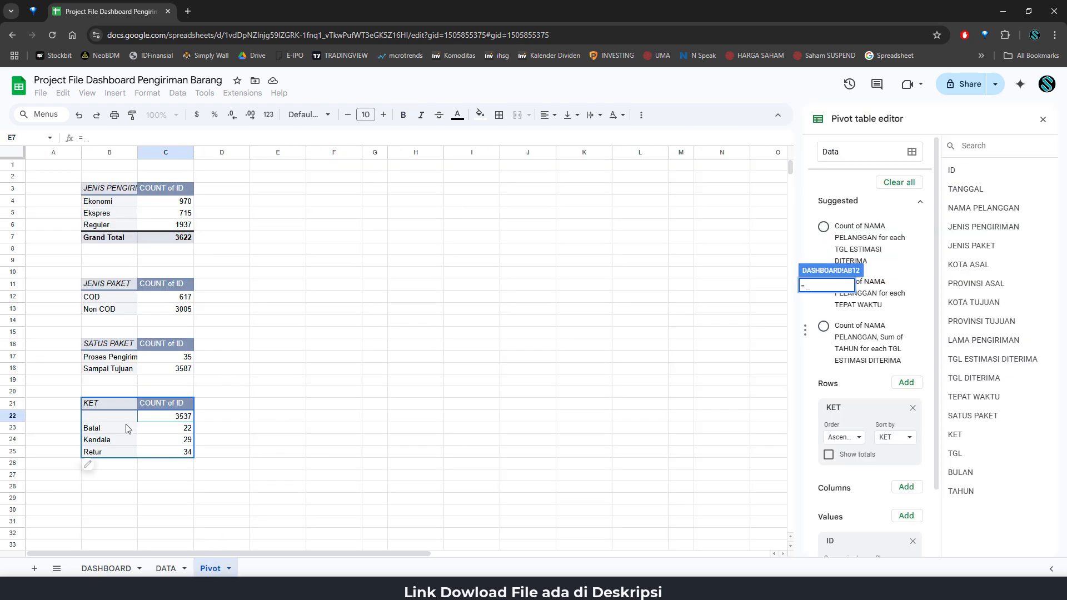
{"action": "left_click", "coordinate": [162, 453]}
{"action": "key", "text": "Return"}
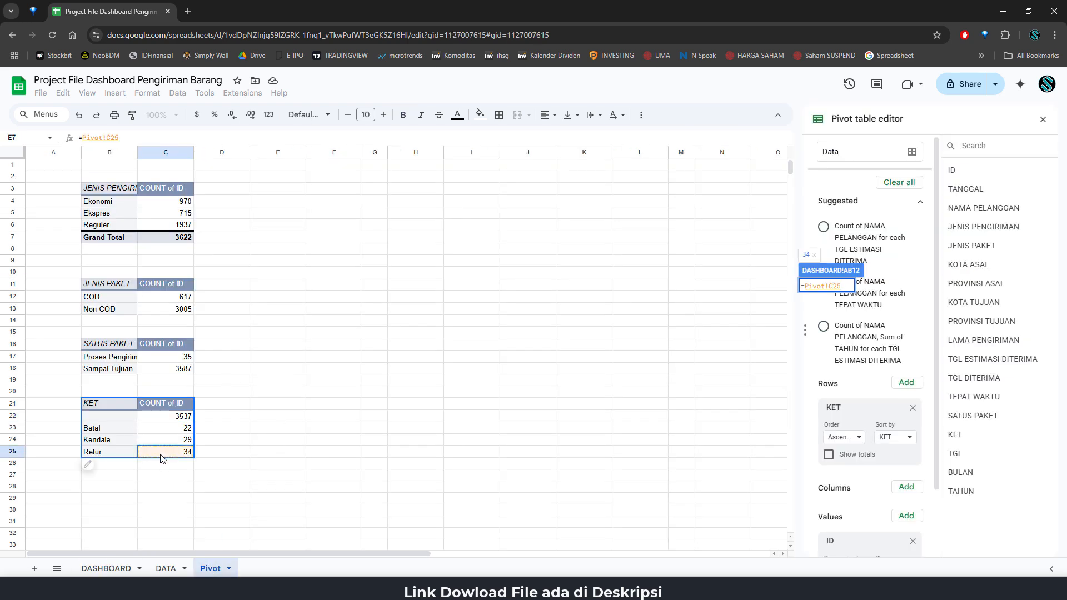
Step: Link the Paket Dibatalkan card in cell AG12 to the Batal count with =Pivot!C23
{"action": "left_click", "coordinate": [950, 287]}
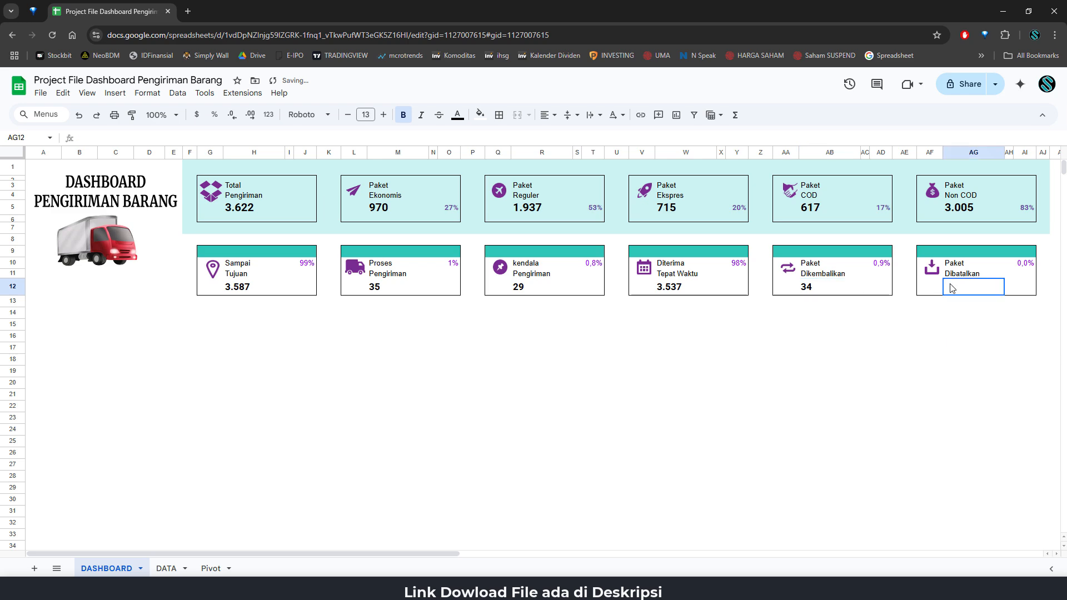
{"action": "type", "text": "="}
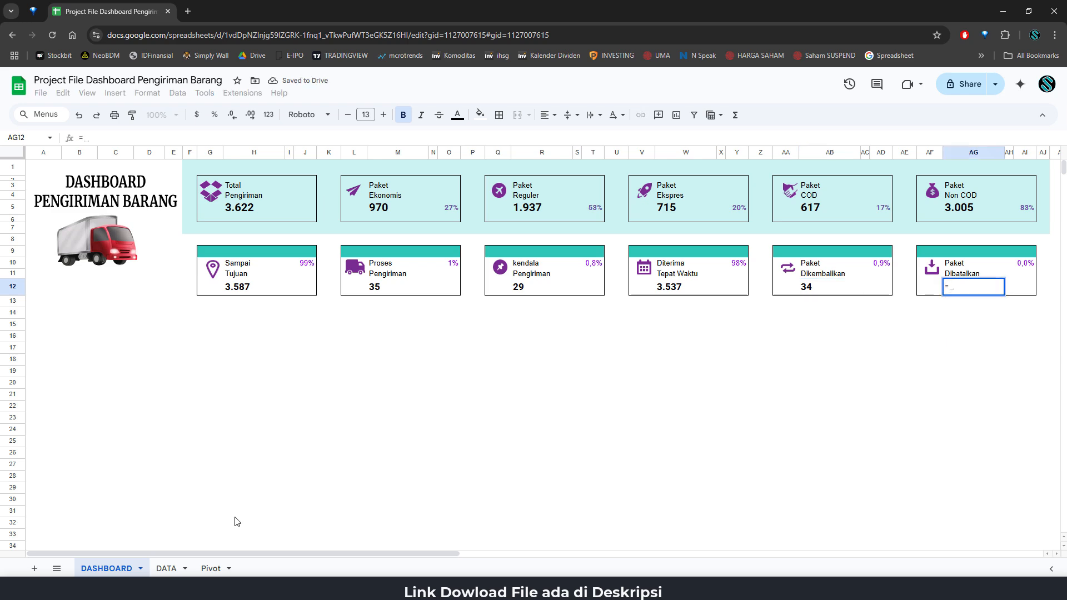
{"action": "left_click", "coordinate": [210, 568]}
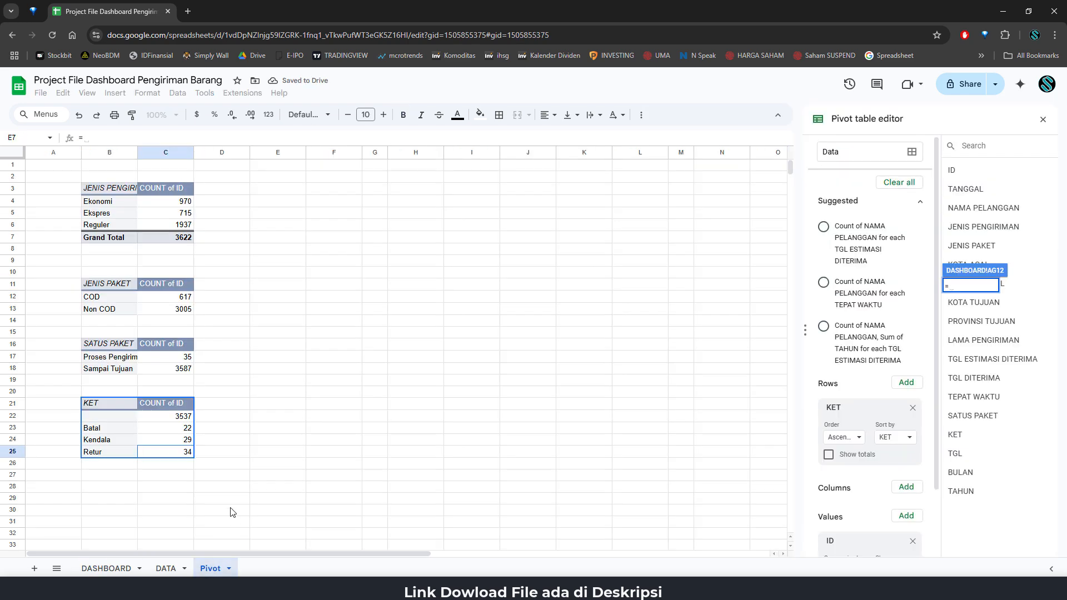
{"action": "left_click", "coordinate": [184, 429]}
{"action": "key", "text": "Return"}
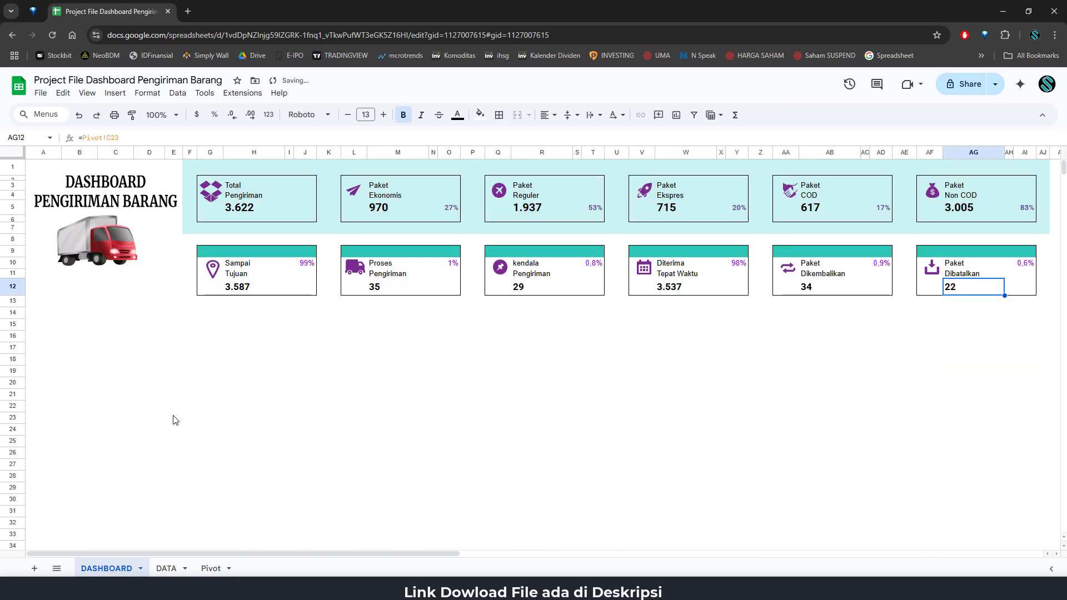
{"action": "left_click", "coordinate": [801, 318]}
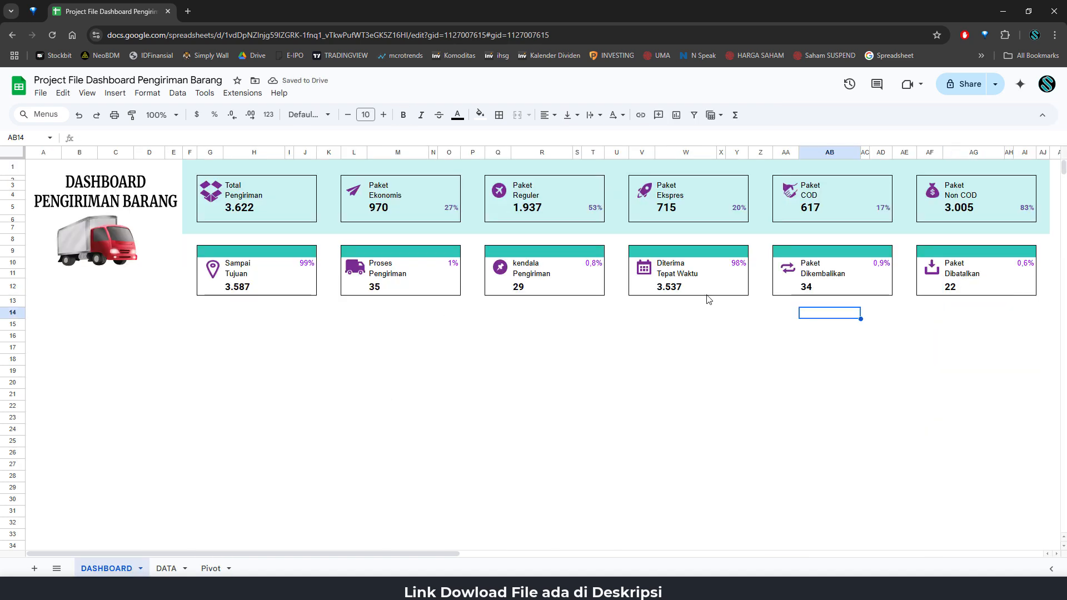
Step: Capitalize the card label in cell R10 so that it reads Kendala
{"action": "left_click", "coordinate": [524, 264]}
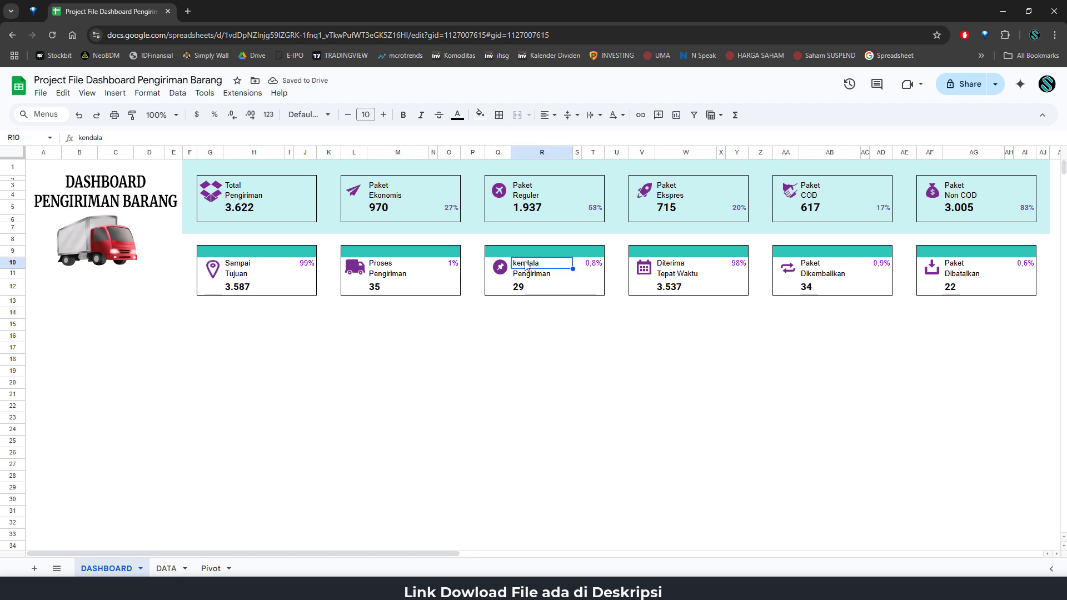
{"action": "double_click", "coordinate": [516, 263]}
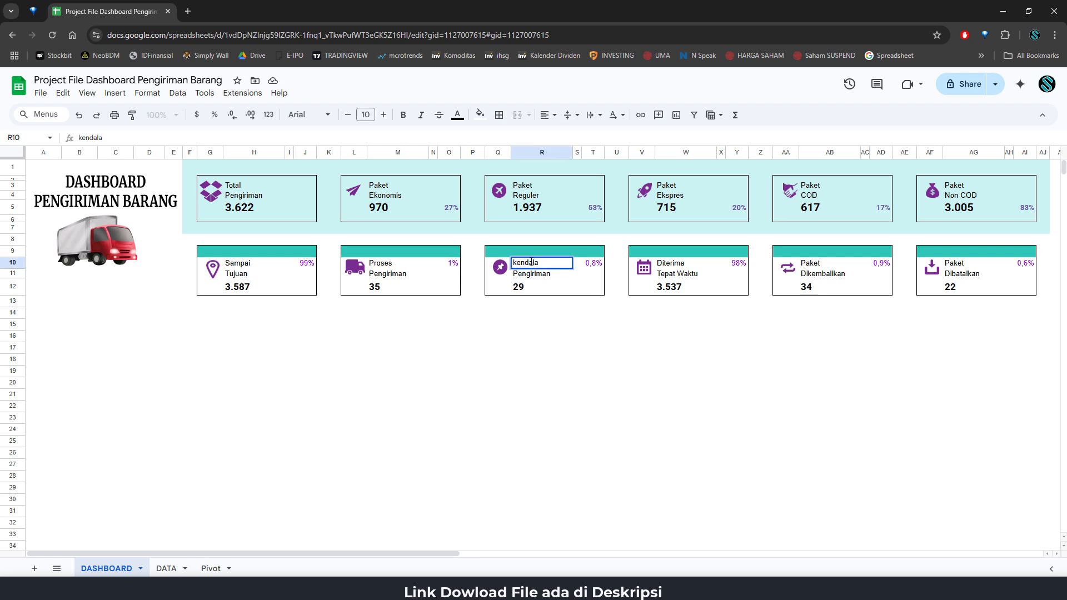
{"action": "key", "text": "Home"}
{"action": "key", "text": "Delete"}
{"action": "type", "text": "K"}
{"action": "left_click", "coordinate": [482, 327]}
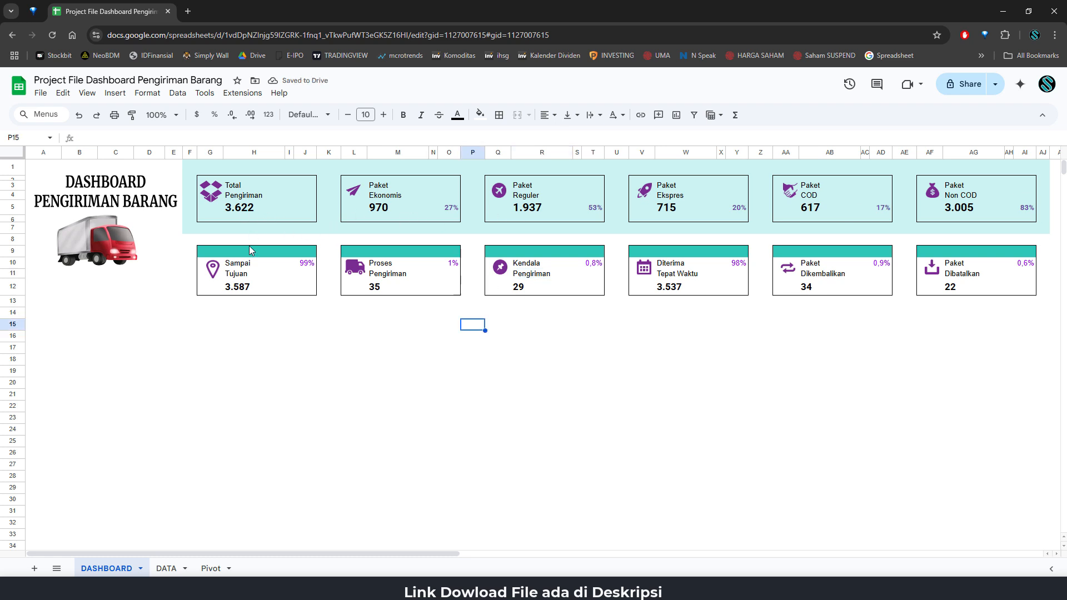
Step: Check the pivot links of the six second-row cards, from H12 through AG12
{"action": "left_click", "coordinate": [257, 290]}
{"action": "left_click", "coordinate": [399, 293]}
{"action": "left_click", "coordinate": [556, 293]}
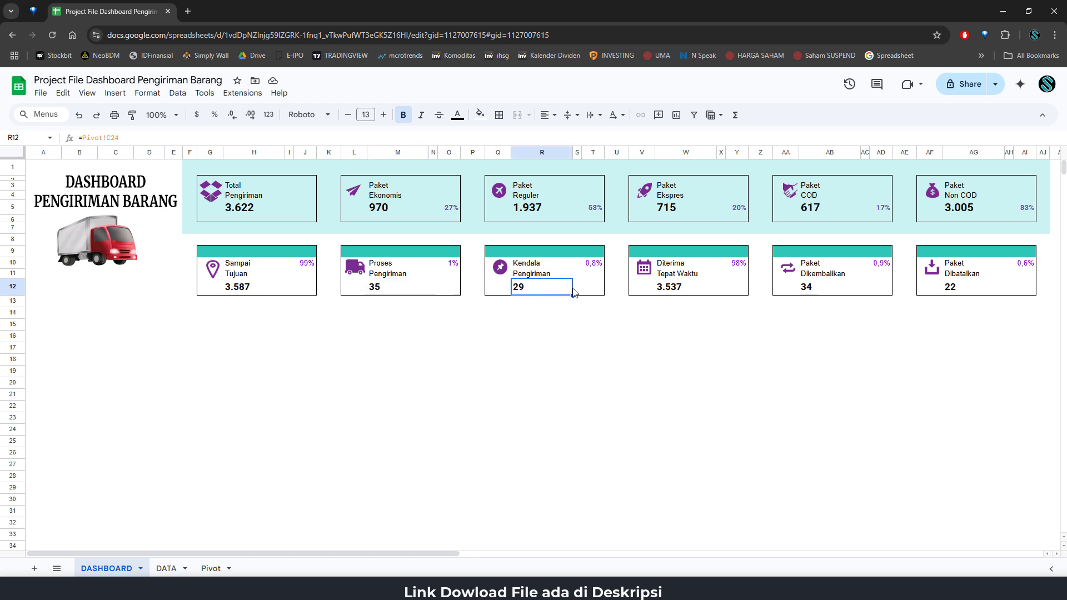
{"action": "left_click", "coordinate": [700, 291]}
{"action": "left_click", "coordinate": [813, 292]}
{"action": "left_click", "coordinate": [970, 291]}
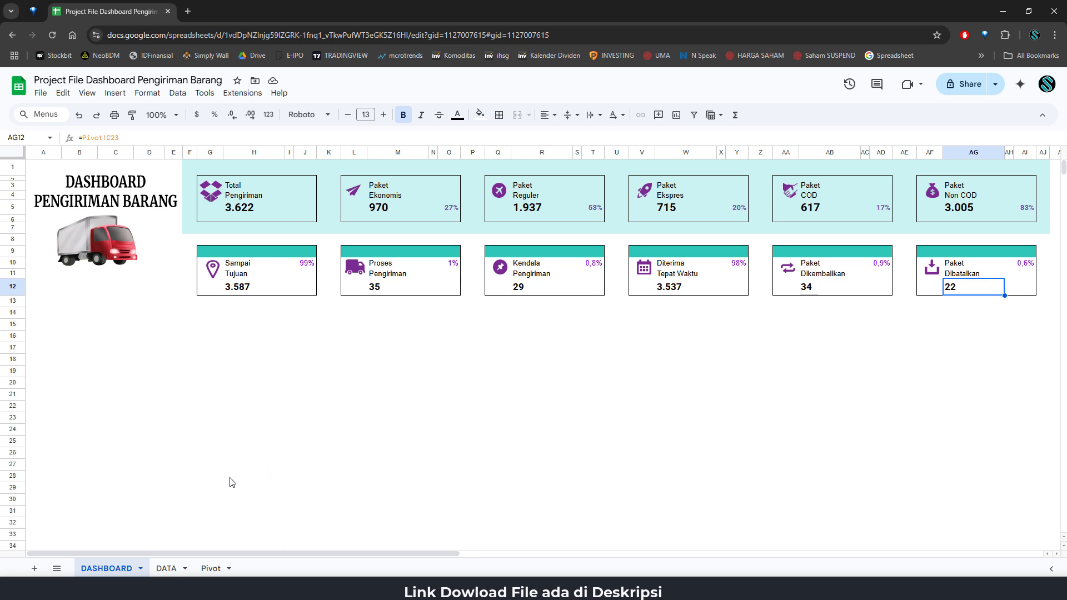
{"action": "left_click", "coordinate": [261, 360]}
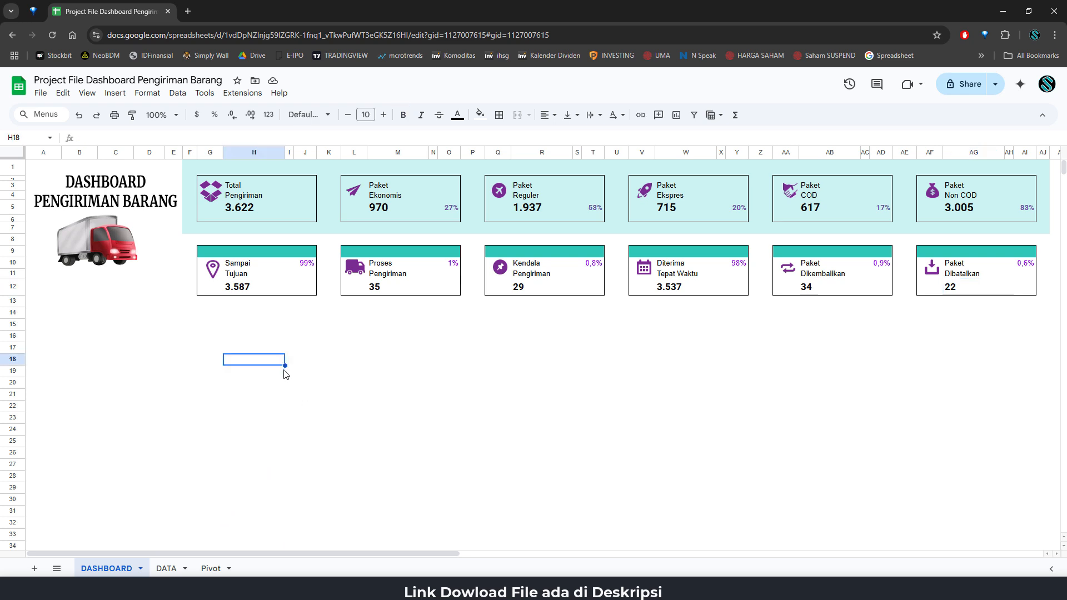
Step: Widen column G on the Pivot sheet to about the width of its neighbours and select the empty cell E3
{"action": "left_click", "coordinate": [210, 568]}
{"action": "left_click", "coordinate": [336, 335]}
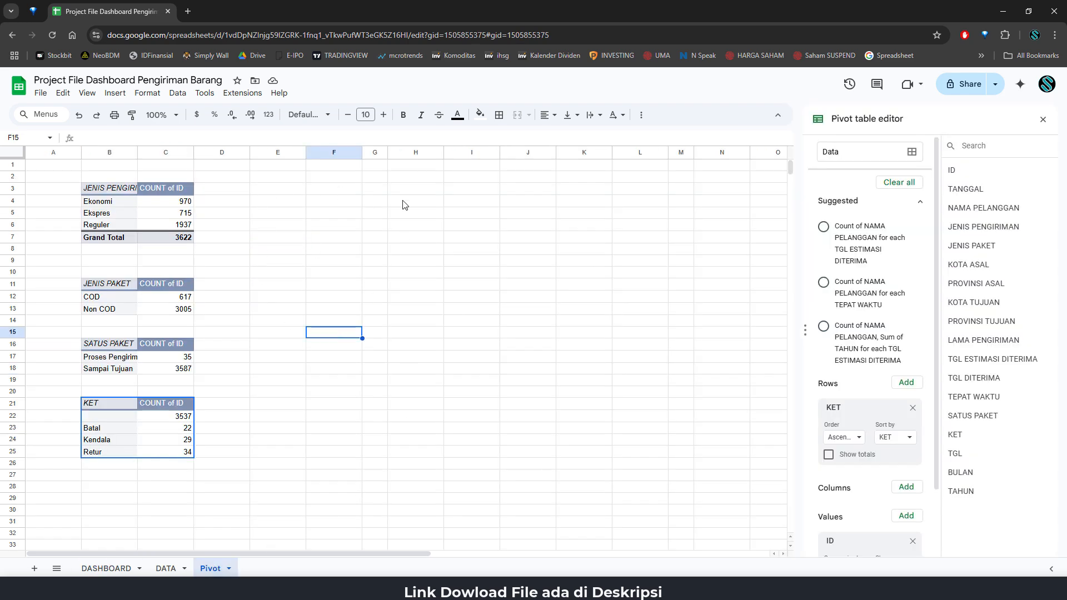
{"action": "left_click_drag", "start_coordinate": [387, 152], "coordinate": [422, 152]}
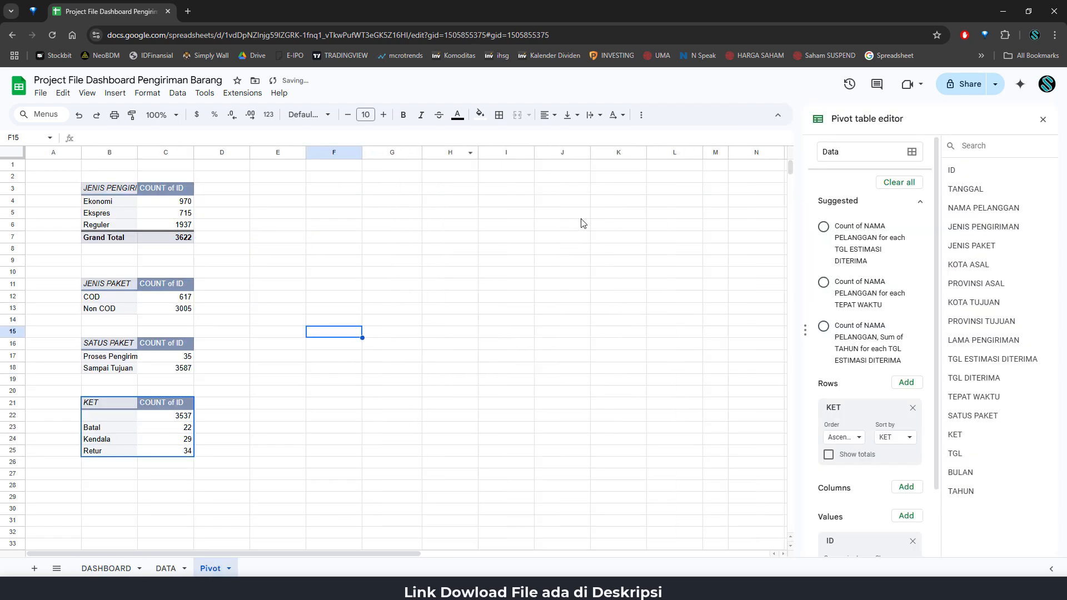
{"action": "left_click", "coordinate": [699, 228]}
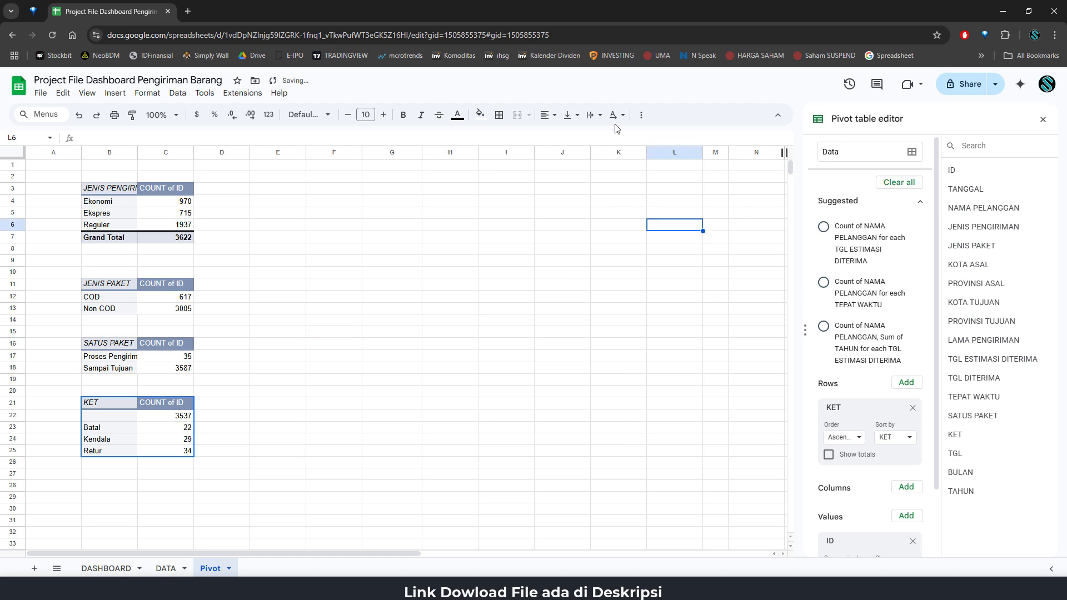
{"action": "left_click", "coordinate": [310, 200]}
{"action": "left_click", "coordinate": [262, 190]}
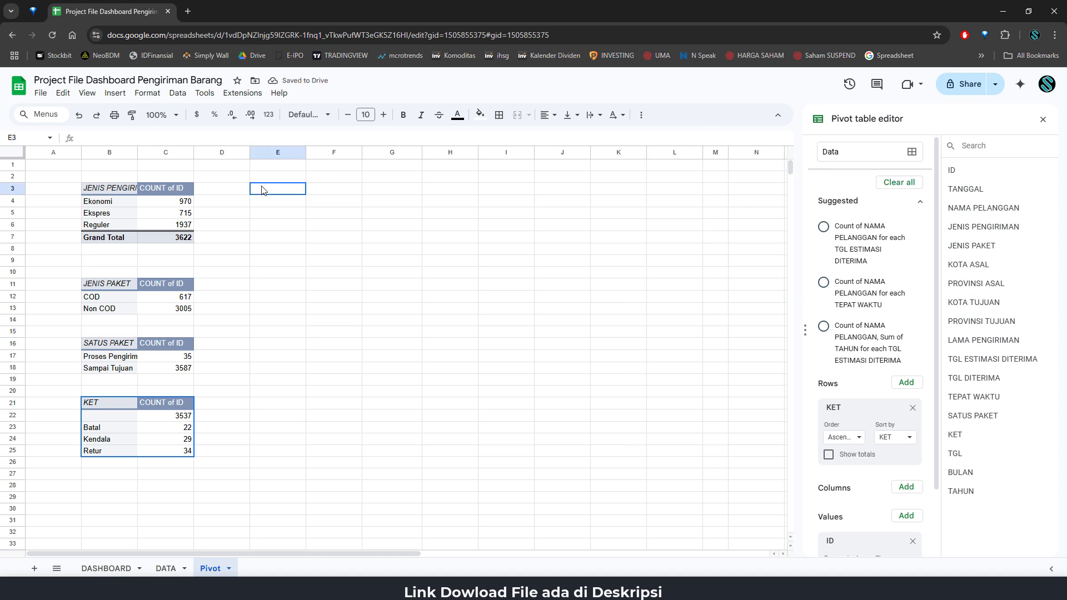
Step: Create a pivot table from the Data range on the existing sheet at Pivot!E3
{"action": "left_click", "coordinate": [115, 92]}
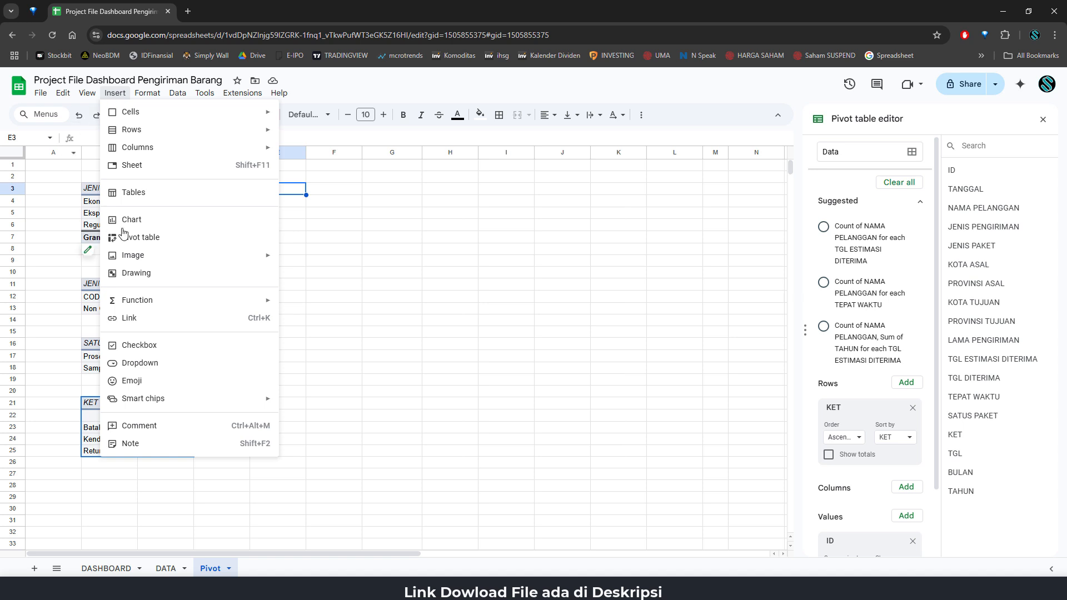
{"action": "left_click", "coordinate": [162, 238]}
{"action": "left_click", "coordinate": [531, 289]}
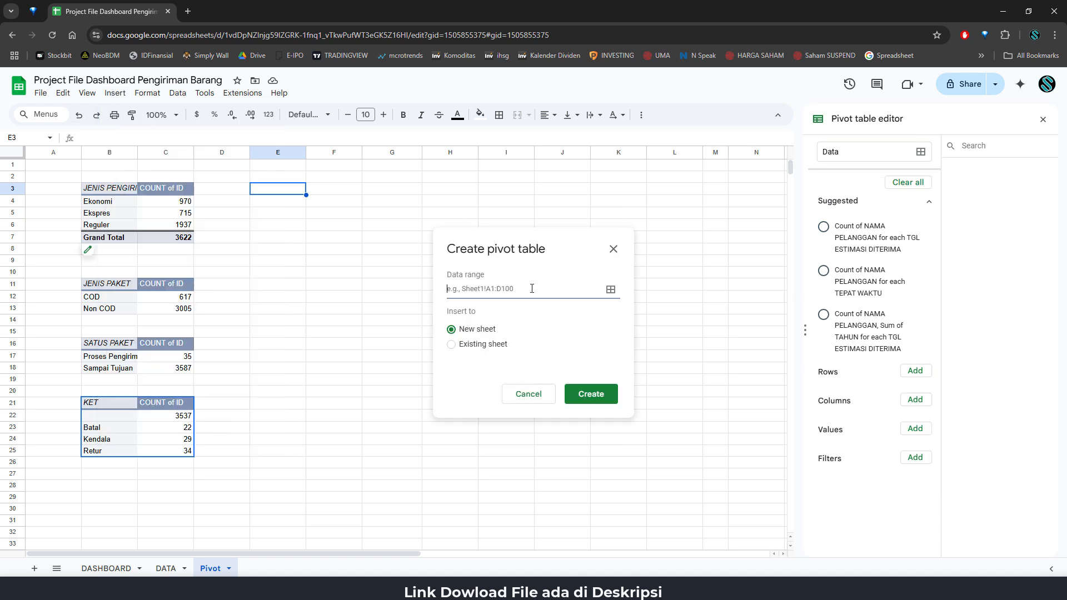
{"action": "type", "text": "Data"}
{"action": "left_click", "coordinate": [502, 345]}
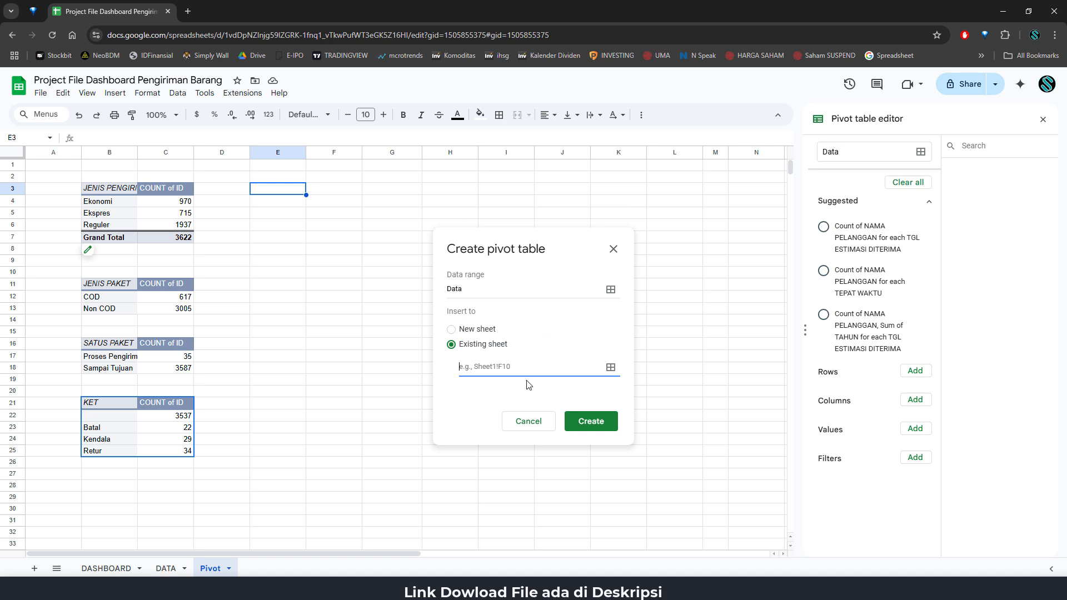
{"action": "left_click", "coordinate": [278, 189]}
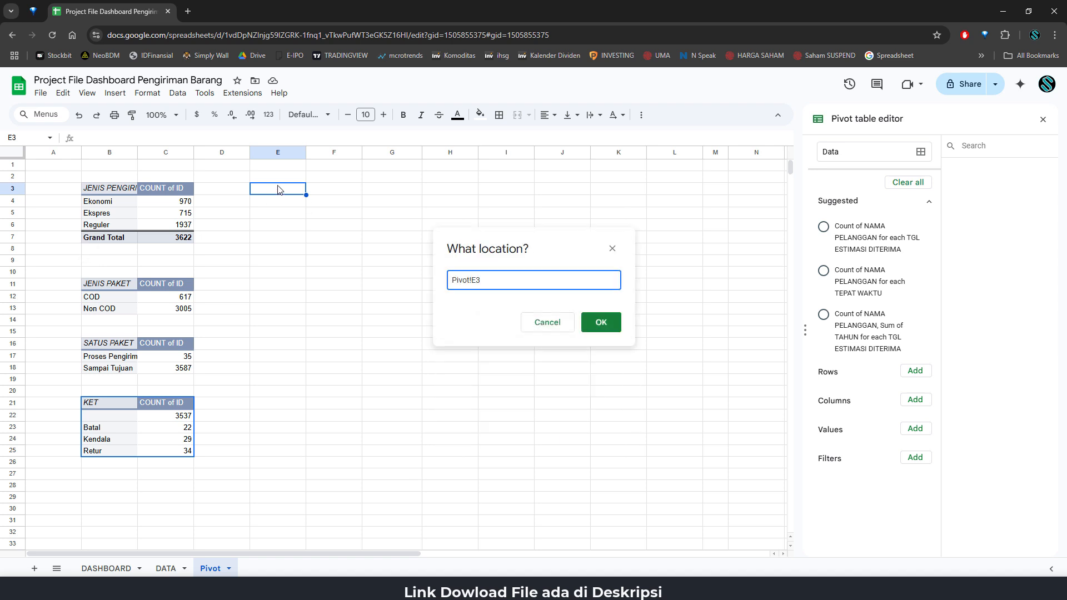
{"action": "left_click", "coordinate": [603, 319]}
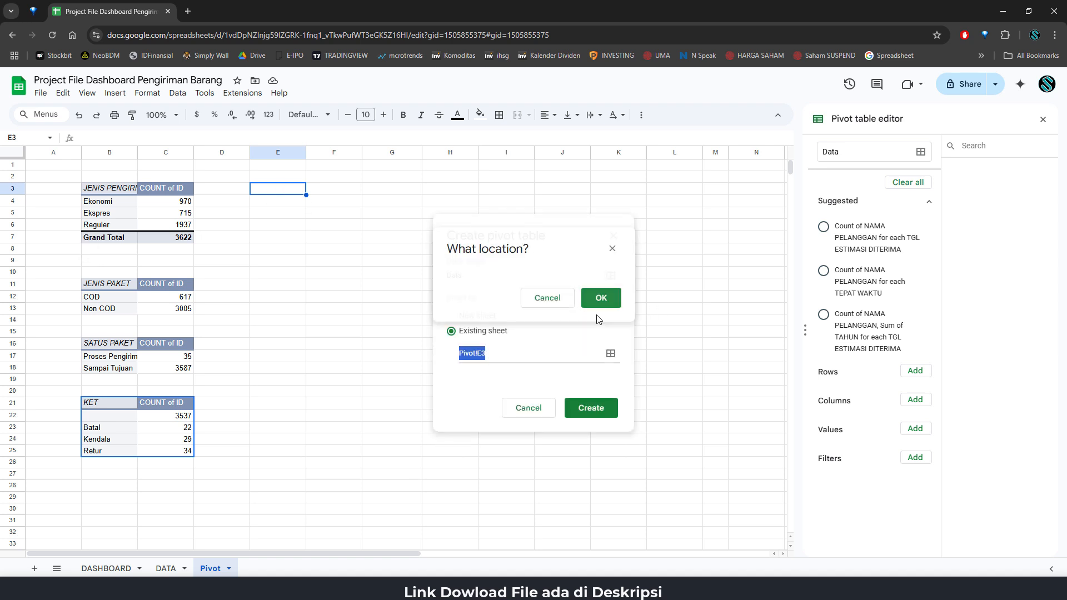
{"action": "left_click", "coordinate": [599, 411]}
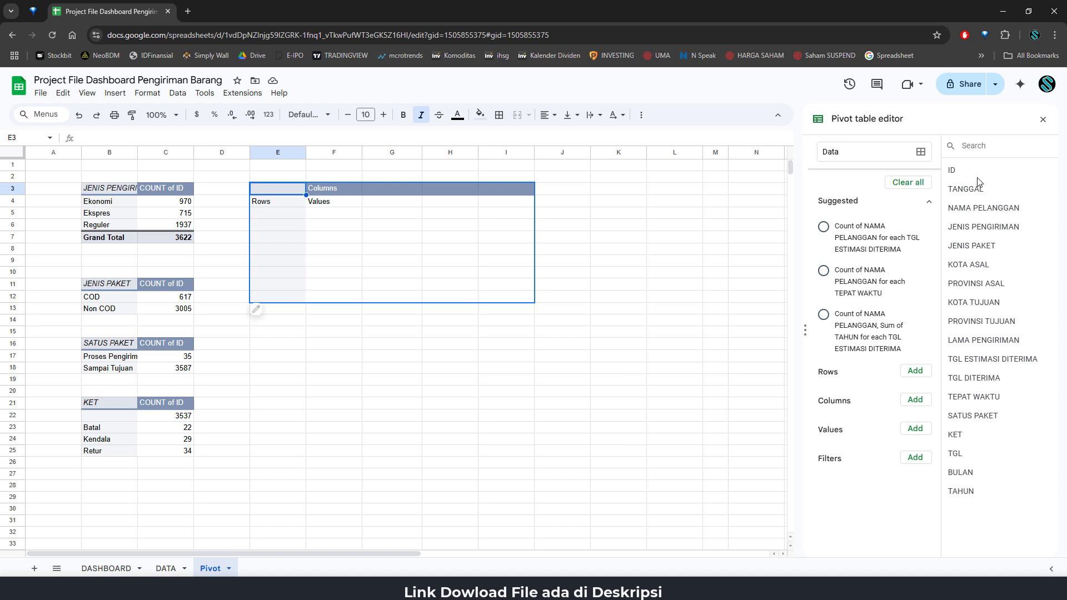
Step: Add TANGGAL as rows and ID as values in the new pivot table, with the row totals hidden
{"action": "left_click_drag", "start_coordinate": [958, 194], "coordinate": [848, 384]}
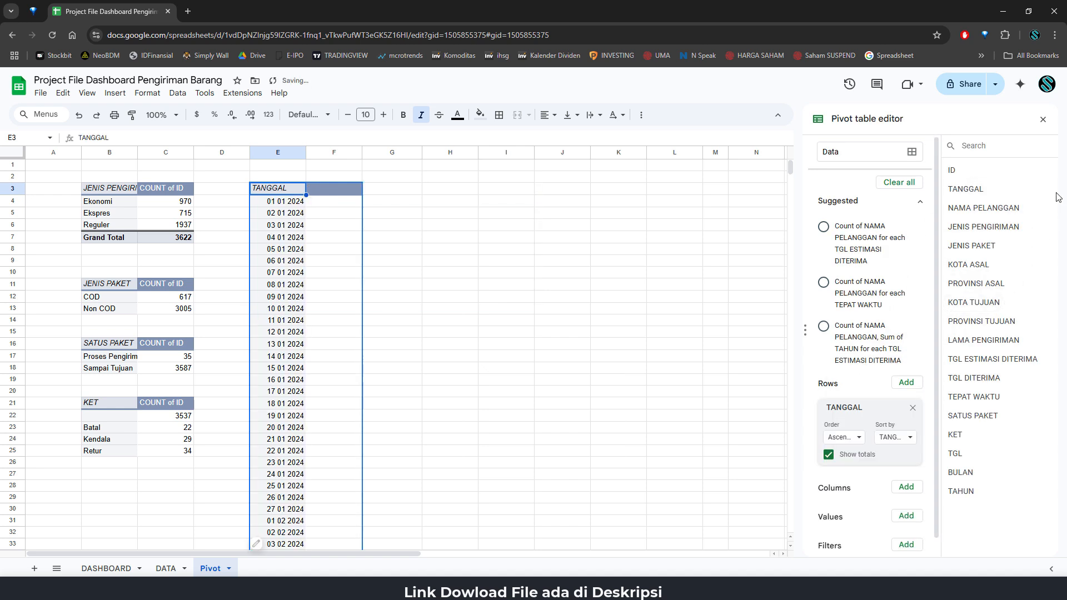
{"action": "left_click_drag", "start_coordinate": [957, 171], "coordinate": [838, 539]}
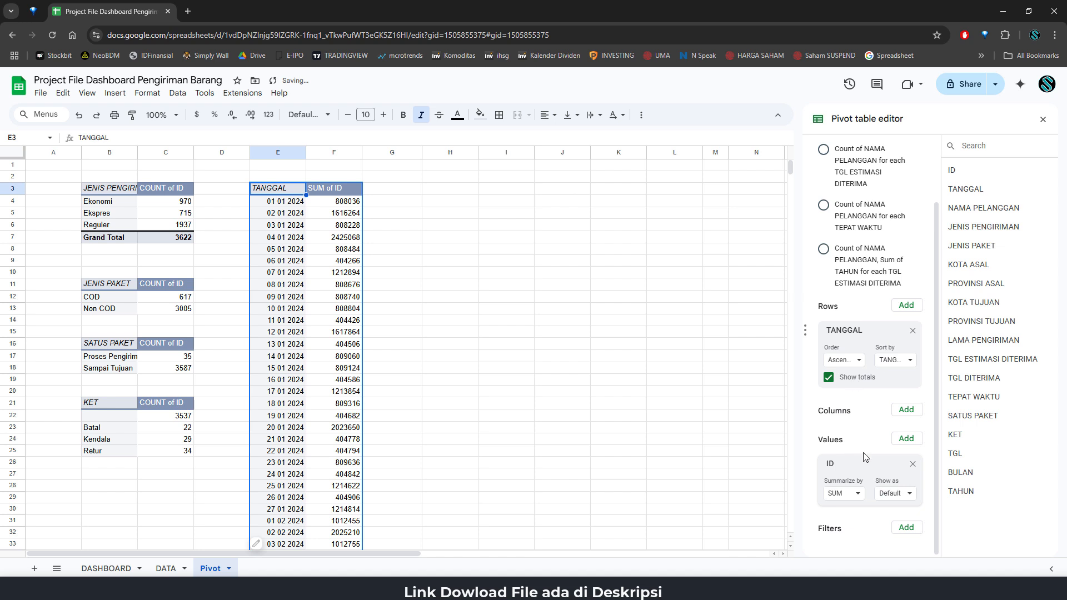
{"action": "left_click", "coordinate": [829, 379]}
Step: Group the TANGGAL dates by day of the month and summarize the ID values by COUNT
{"action": "left_click", "coordinate": [289, 226]}
{"action": "right_click", "coordinate": [280, 225]}
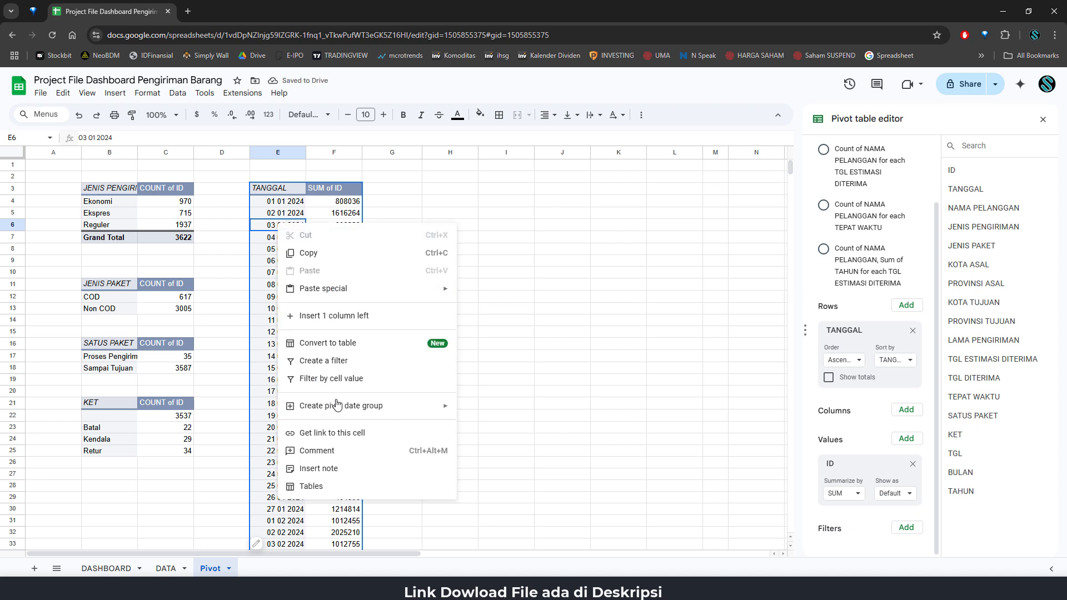
{"action": "mouse_move", "coordinate": [386, 408]}
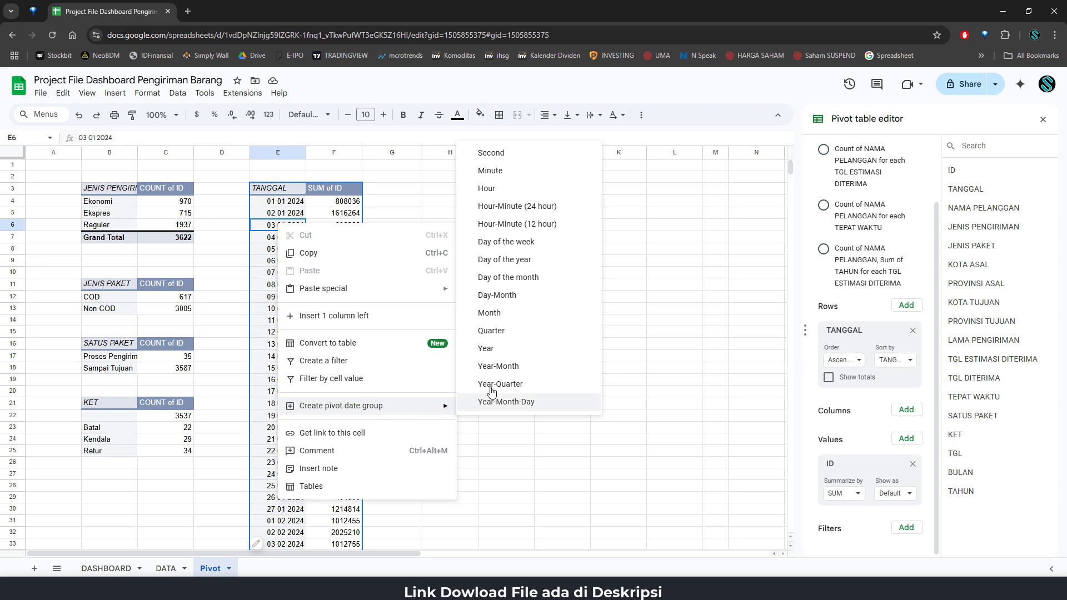
{"action": "left_click", "coordinate": [522, 278]}
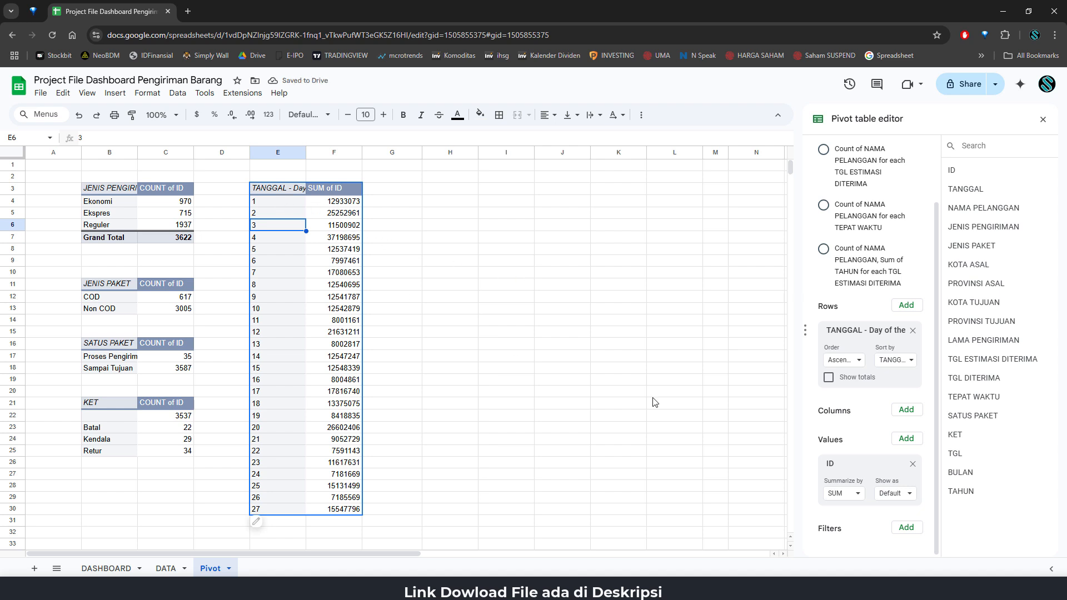
{"action": "left_click", "coordinate": [857, 495]}
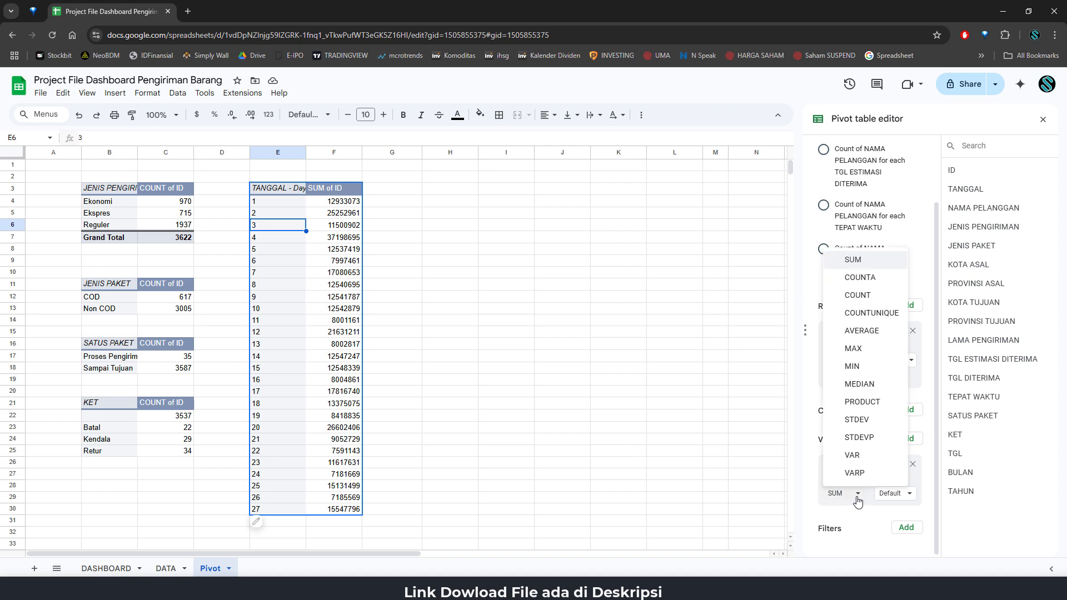
{"action": "left_click", "coordinate": [857, 296]}
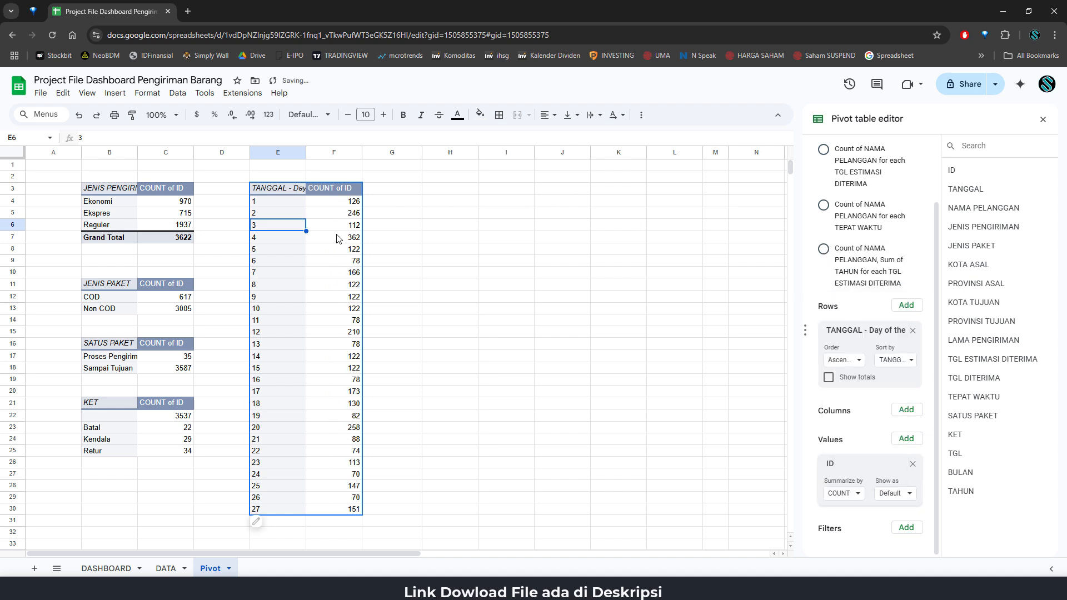
Step: Examine the ID counts for each day of the month in the new pivot table
{"action": "left_click", "coordinate": [338, 216]}
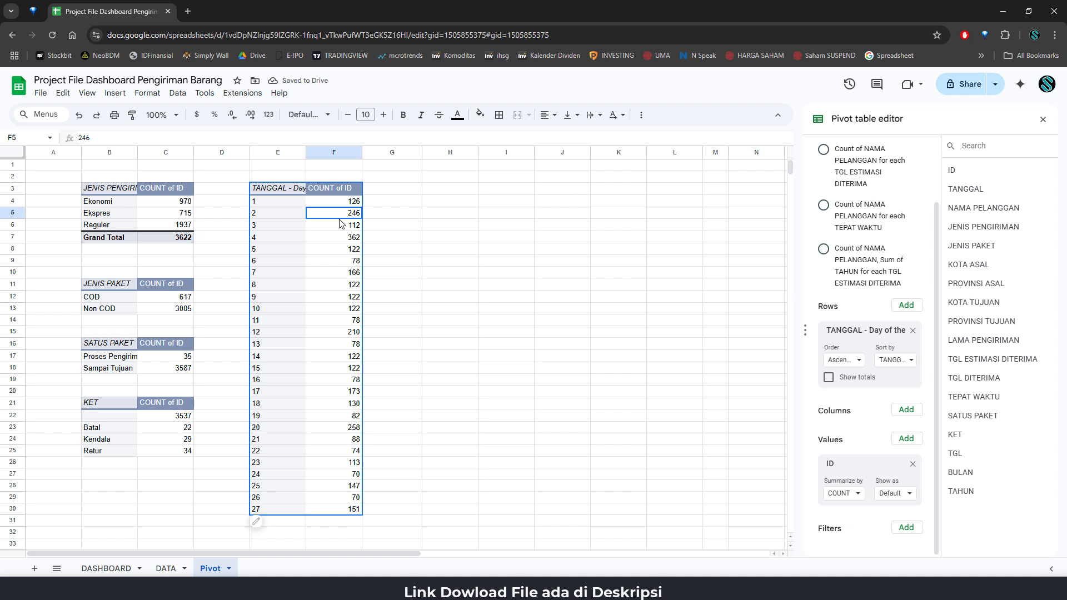
{"action": "left_click", "coordinate": [278, 264]}
{"action": "left_click", "coordinate": [276, 202]}
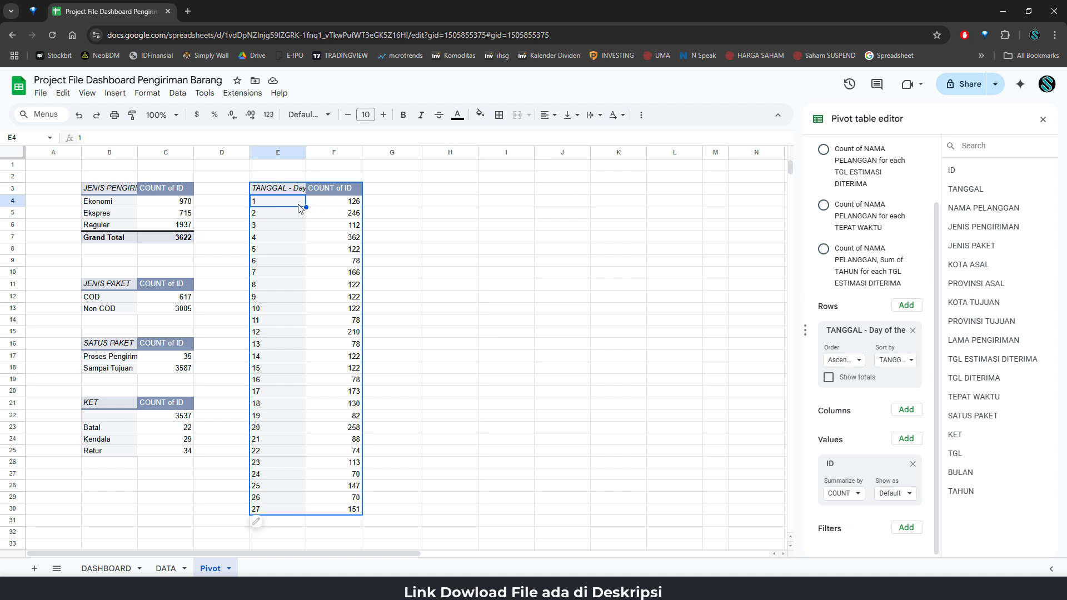
{"action": "left_click", "coordinate": [345, 237]}
{"action": "left_click", "coordinate": [346, 309]}
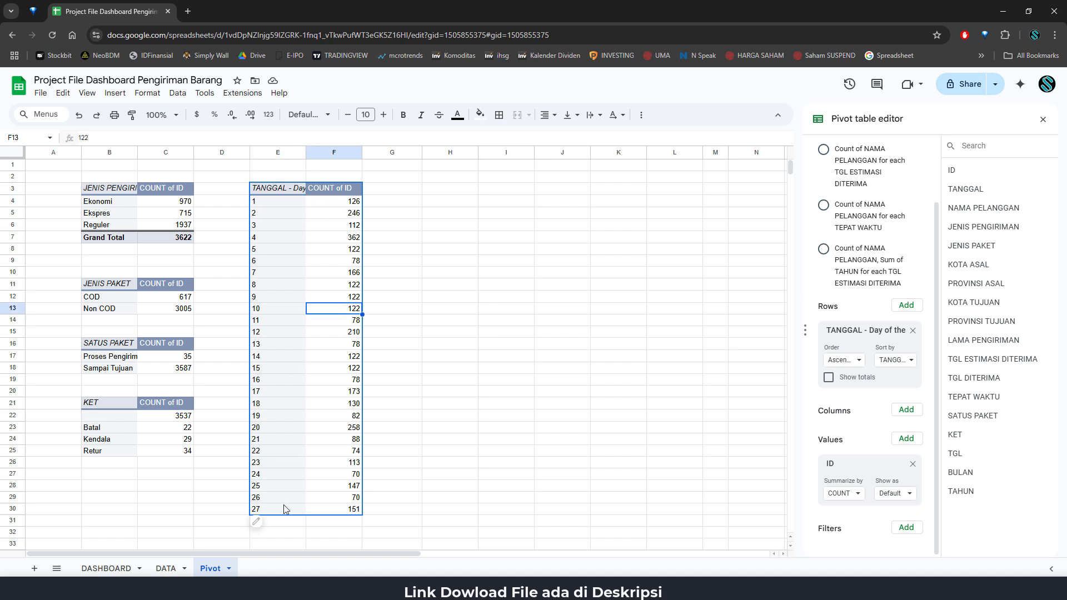
{"action": "scroll", "coordinate": [285, 498], "scroll_direction": "down", "scroll_amount": 5}
{"action": "scroll", "coordinate": [288, 489], "scroll_direction": "up", "scroll_amount": 5}
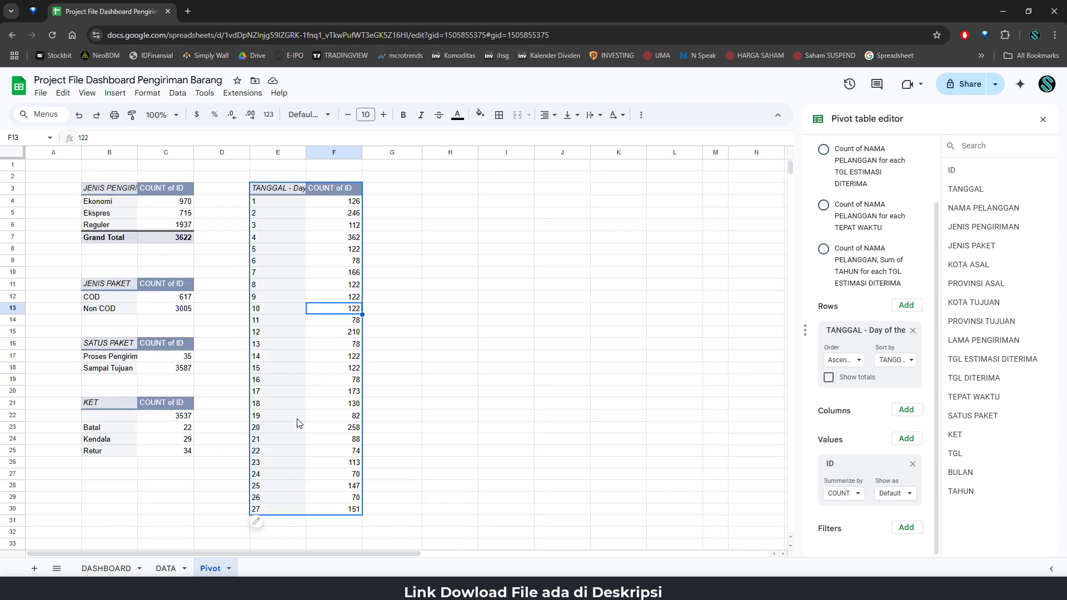
{"action": "left_click", "coordinate": [285, 264]}
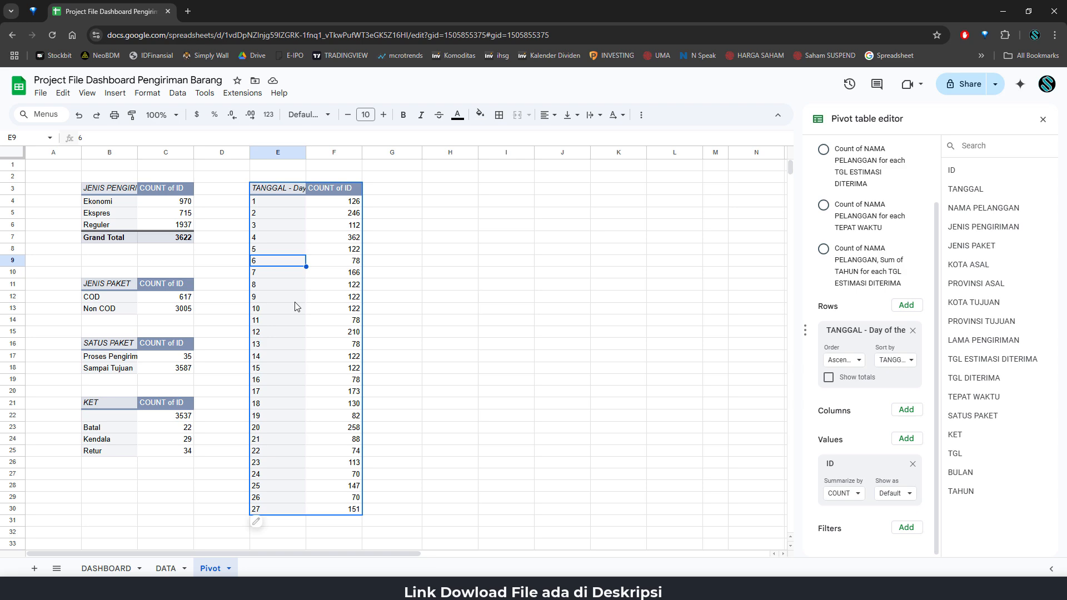
{"action": "scroll", "coordinate": [295, 306], "scroll_direction": "down", "scroll_amount": 5}
{"action": "scroll", "coordinate": [295, 306], "scroll_direction": "up", "scroll_amount": 5}
Step: Insert a smooth line chart of the daily counts in E4:F30 and place it beside the pivot table, clear of its columns
{"action": "left_click_drag", "start_coordinate": [277, 201], "coordinate": [347, 511]}
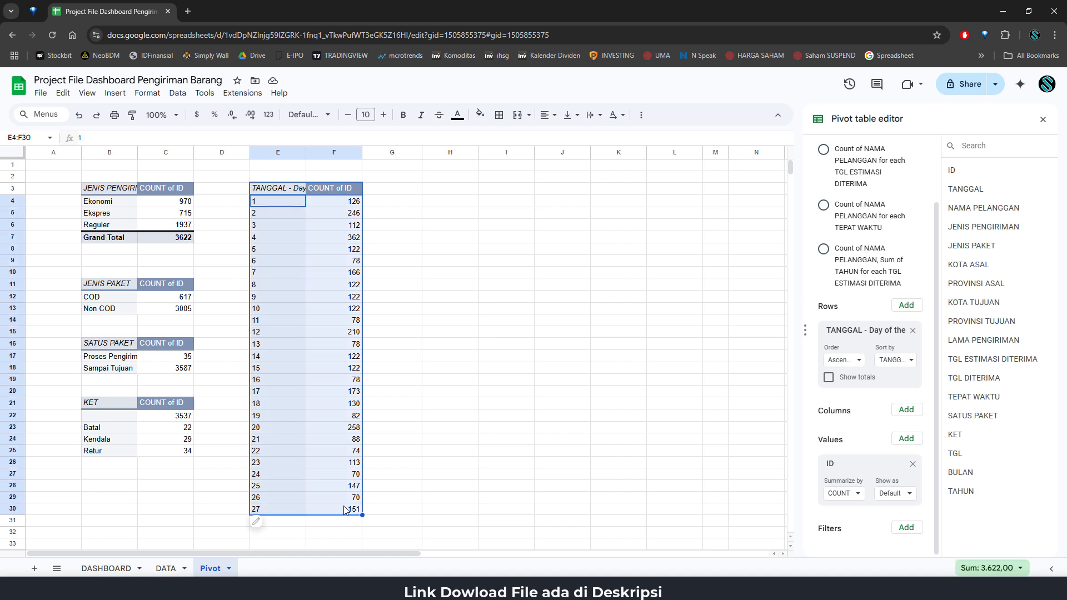
{"action": "left_click", "coordinate": [1039, 119]}
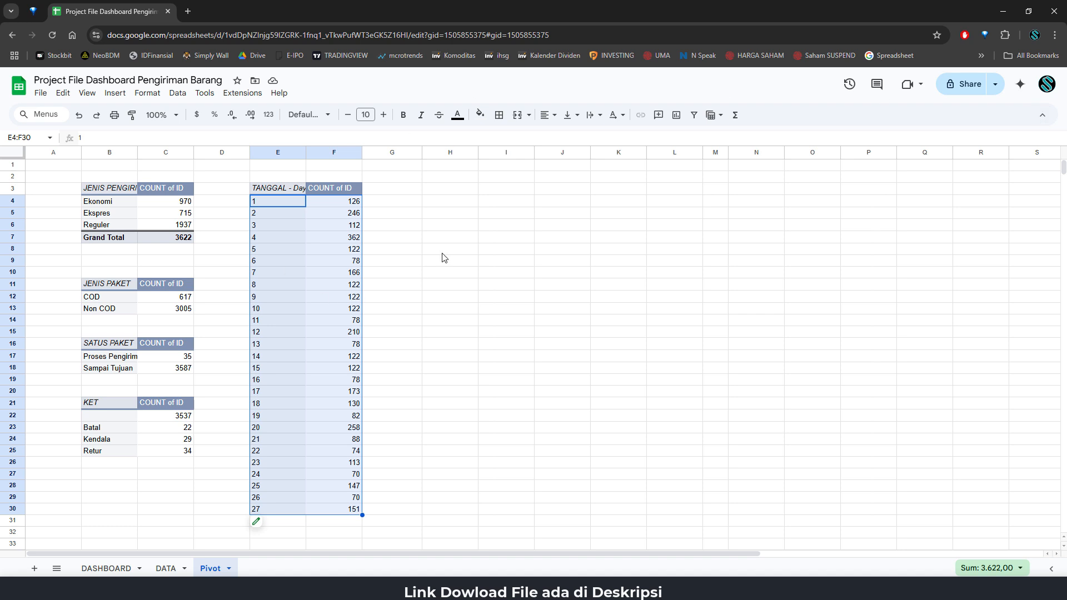
{"action": "left_click", "coordinate": [124, 94]}
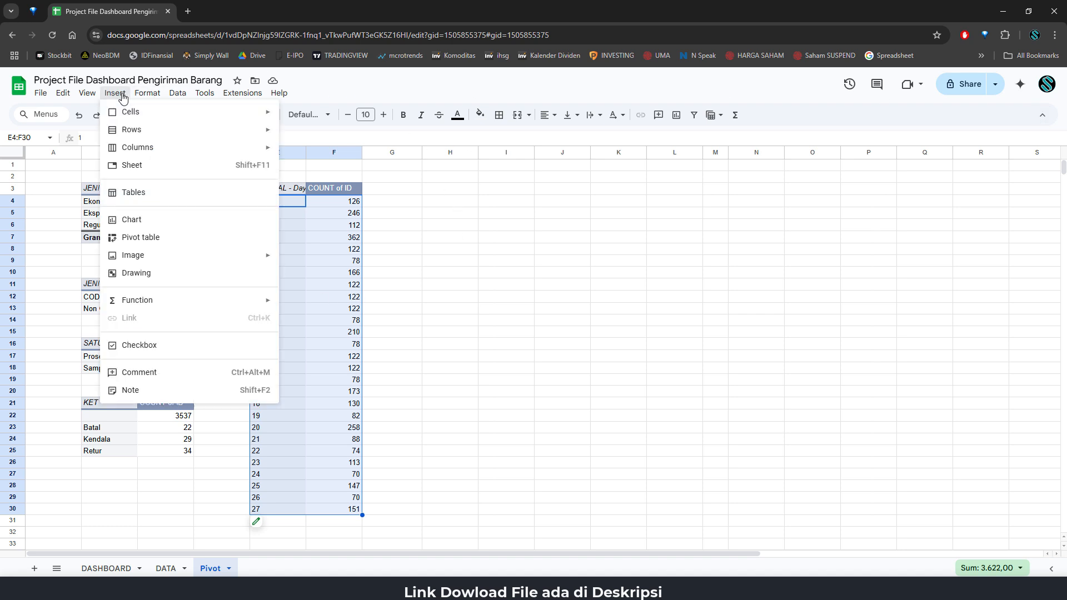
{"action": "left_click", "coordinate": [175, 221]}
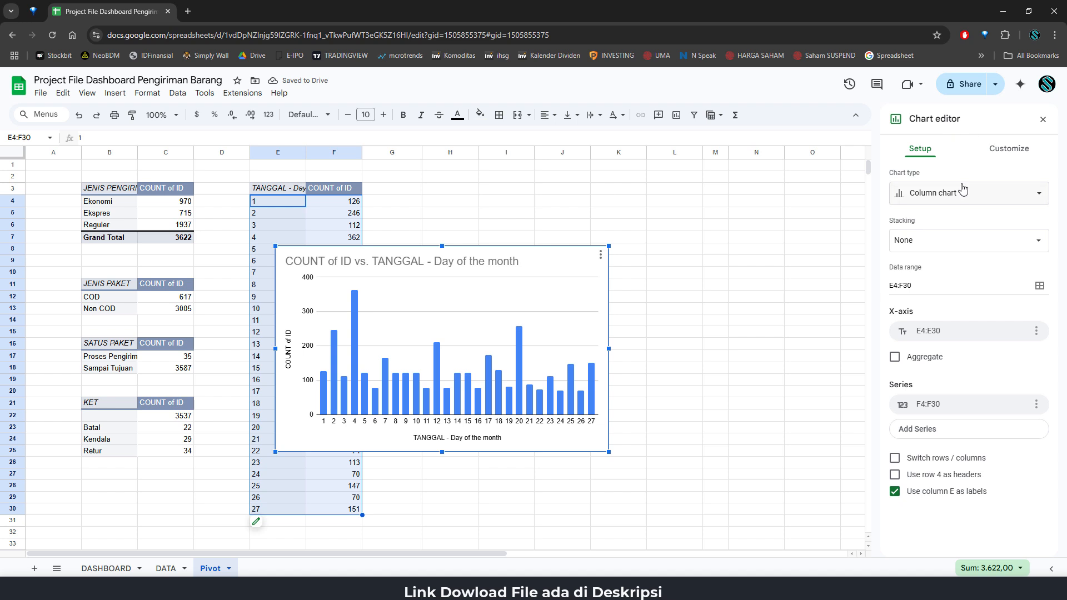
{"action": "left_click", "coordinate": [1005, 195]}
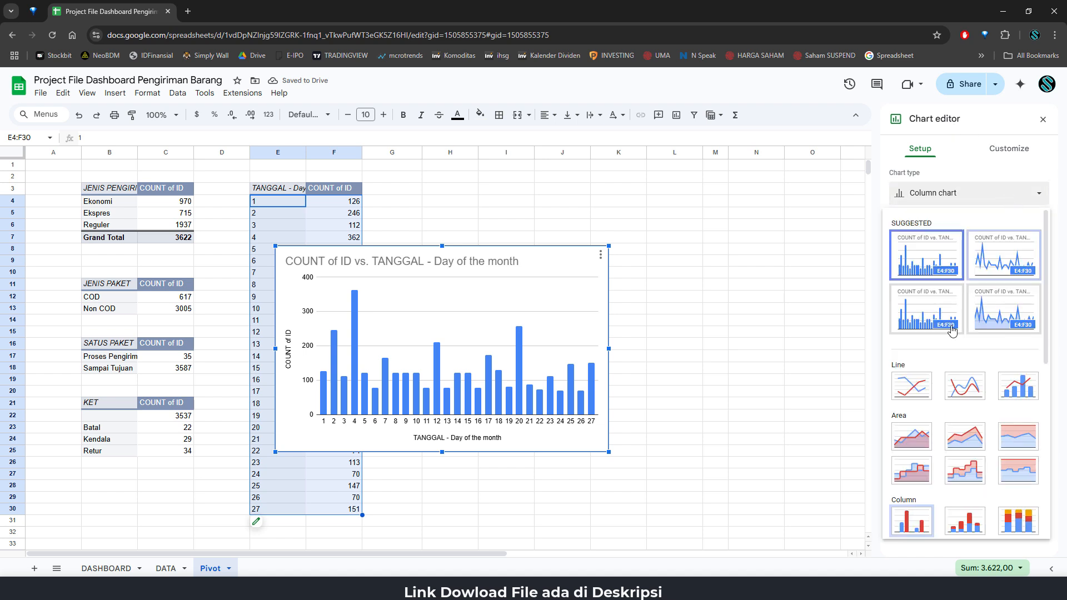
{"action": "left_click", "coordinate": [965, 387]}
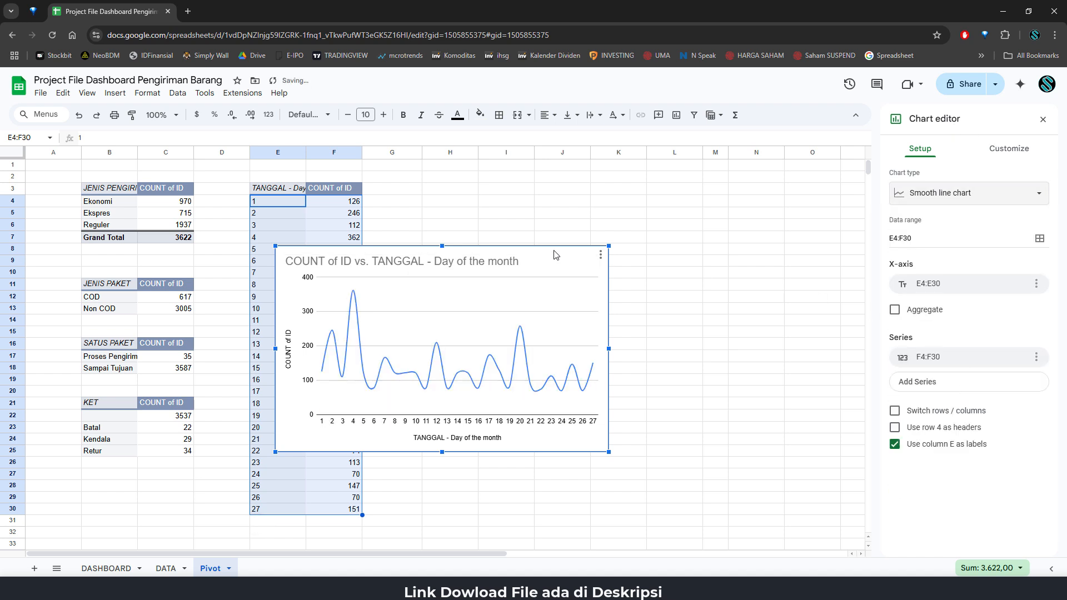
{"action": "left_click_drag", "start_coordinate": [605, 247], "coordinate": [709, 240]}
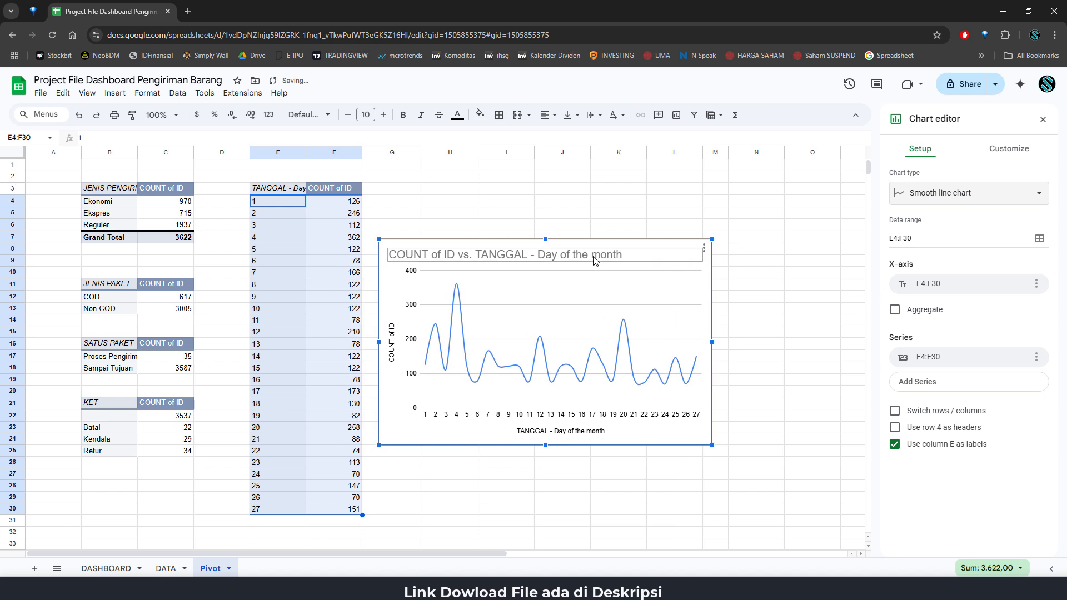
Step: Set the chart title to GRAFIK PENGIRIMAN BERDASARLAN TANGGAL and center it
{"action": "left_click", "coordinate": [595, 260]}
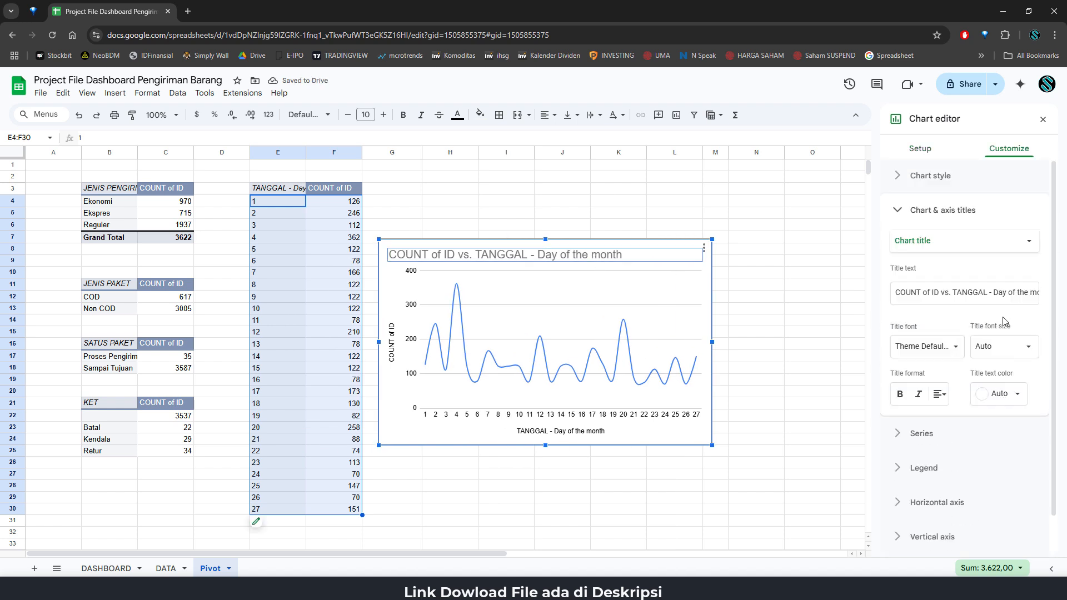
{"action": "left_click", "coordinate": [903, 292]}
{"action": "key", "text": "ctrl+a"}
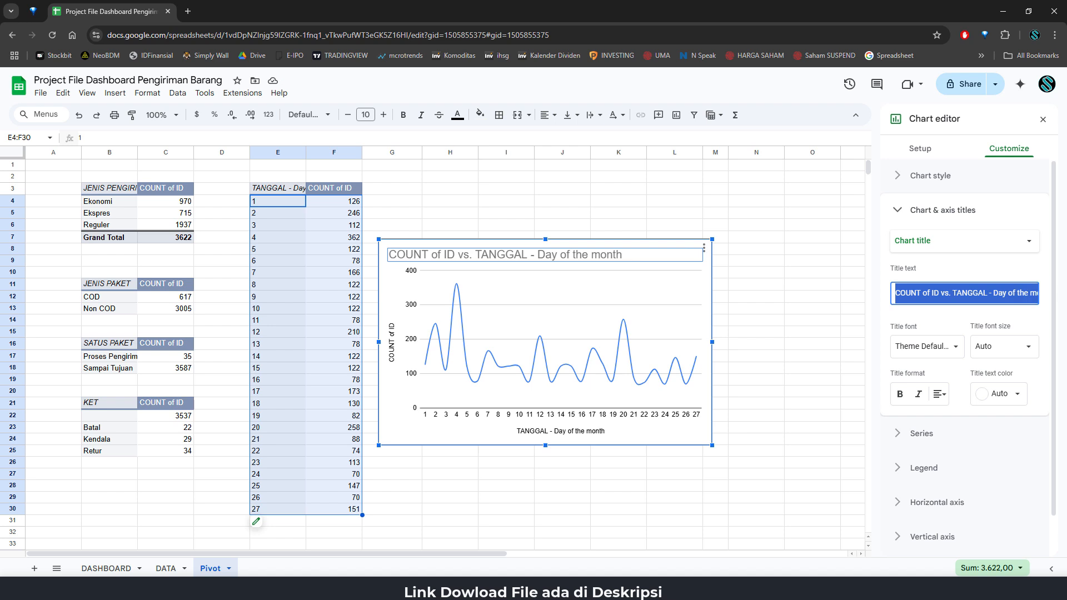
{"action": "type", "text": "G"}
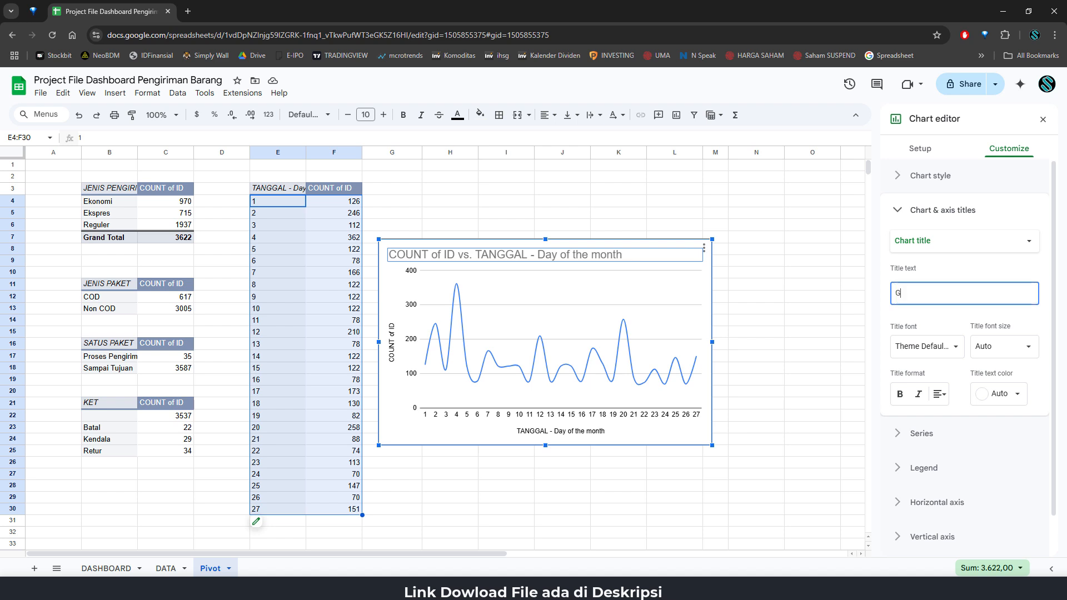
{"action": "type", "text": "RA"}
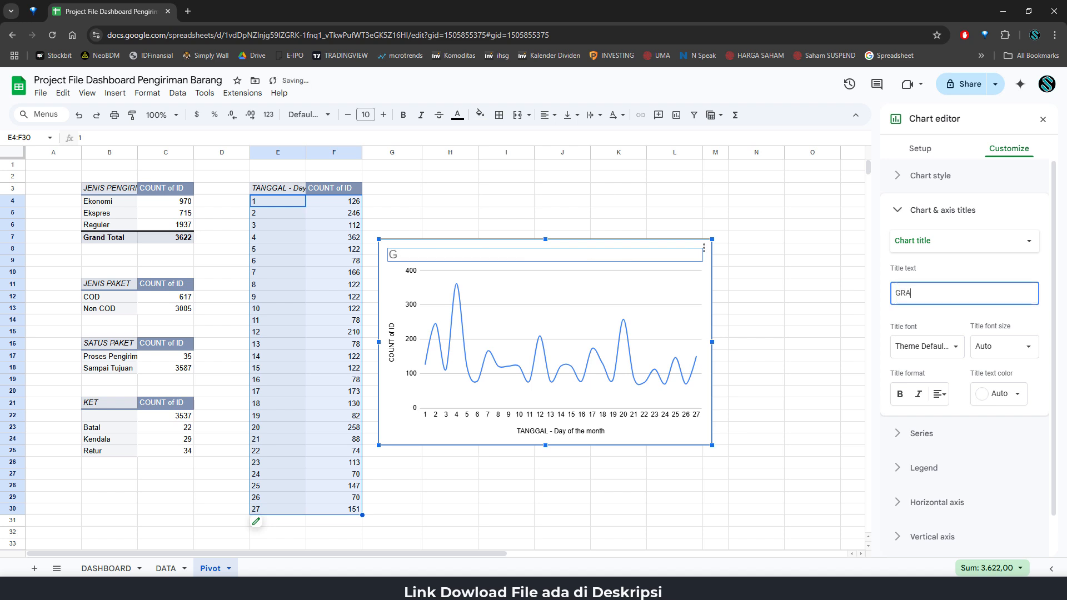
{"action": "type", "text": "FIK PENGI"}
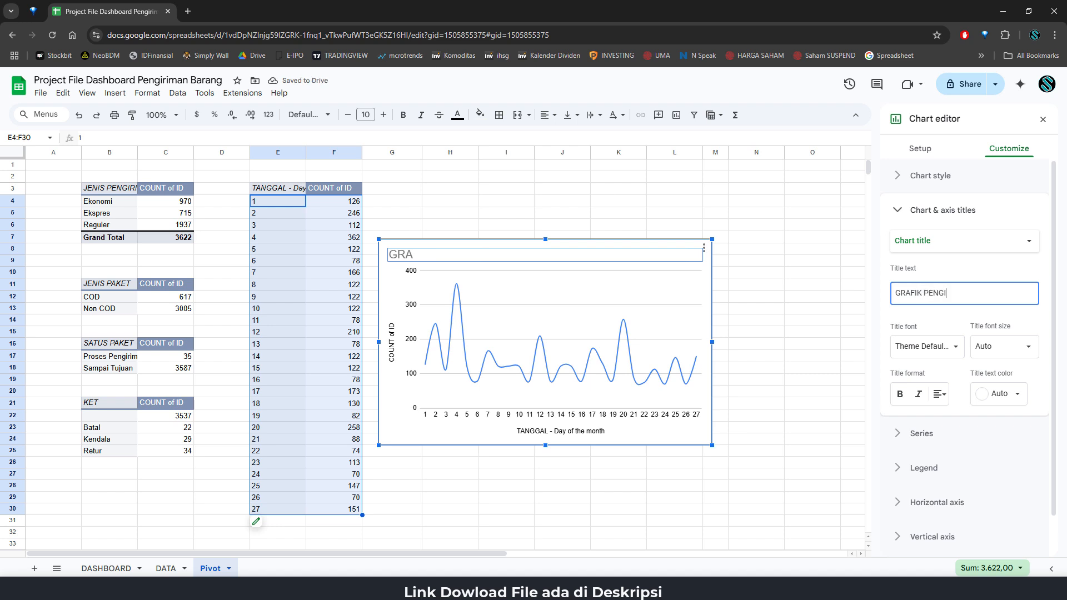
{"action": "type", "text": "RIMAN"}
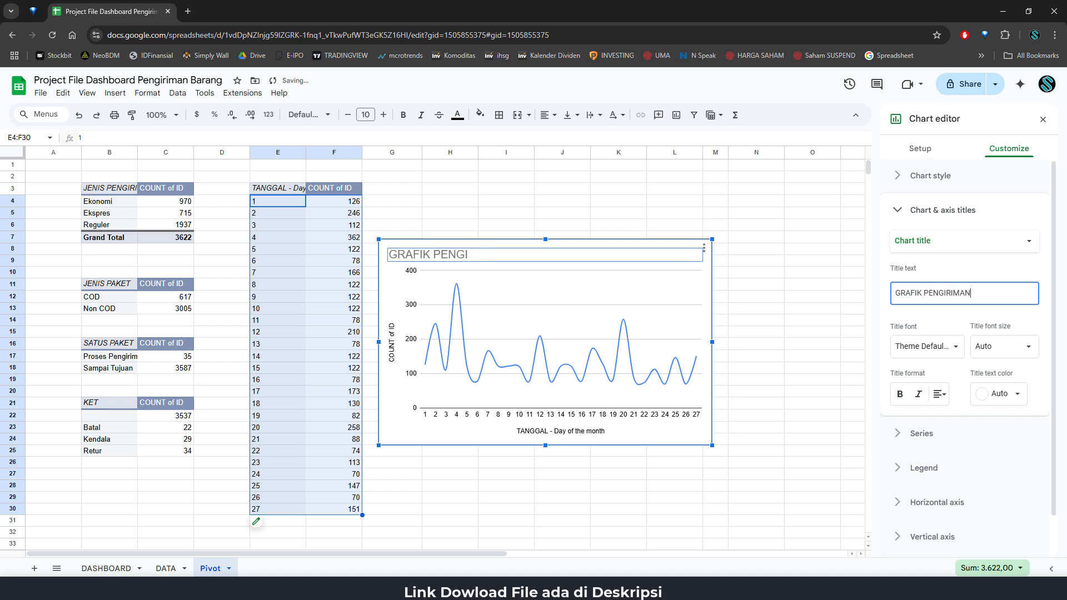
{"action": "type", "text": " BERDASART"}
{"action": "key", "text": "BackSpace"}
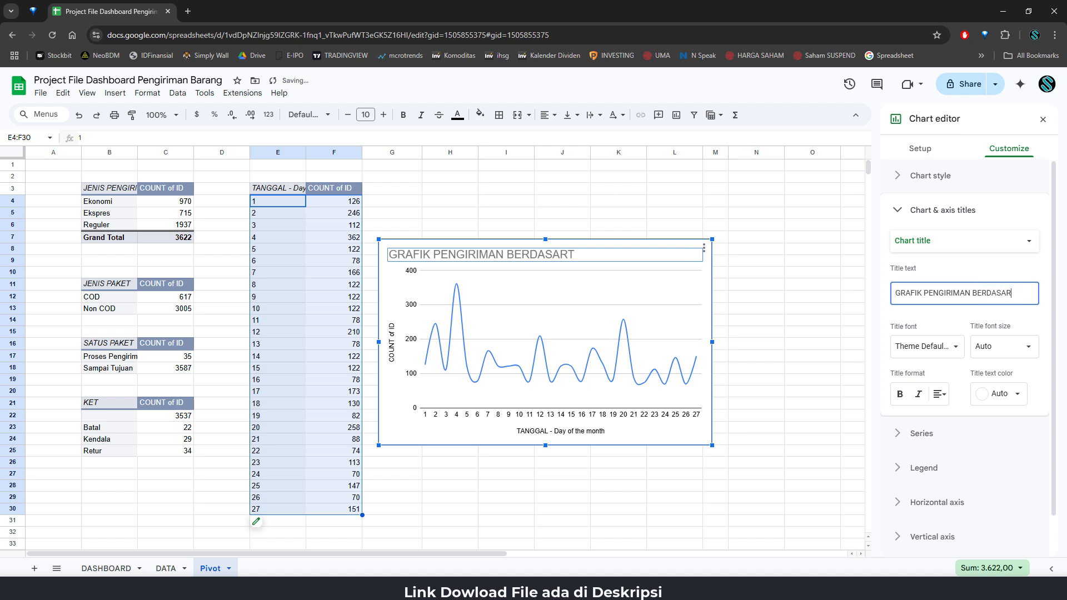
{"action": "type", "text": "LAN TANGGAL"}
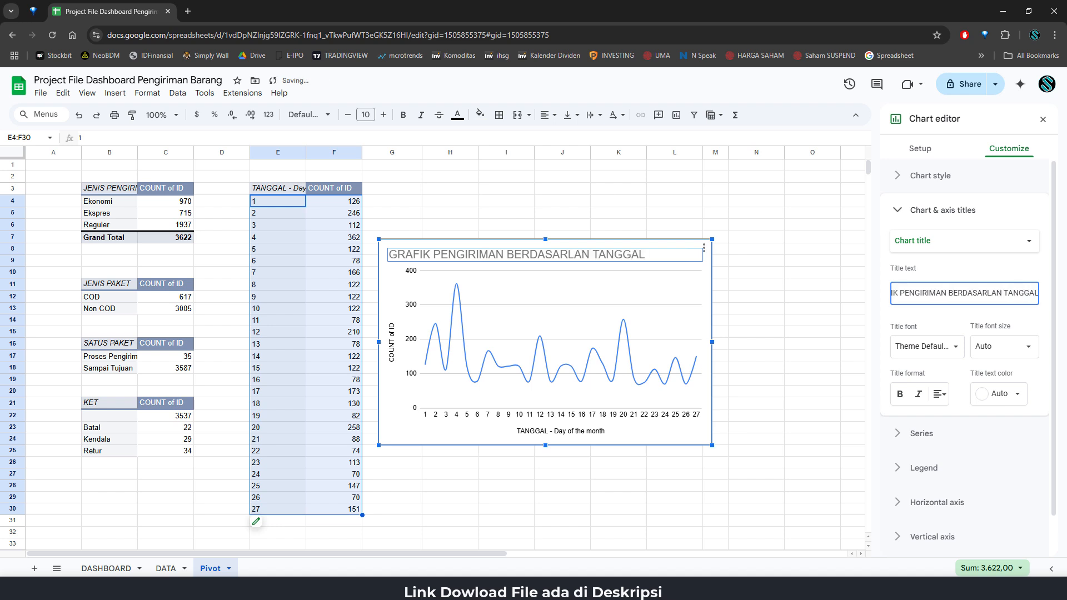
{"action": "left_click", "coordinate": [939, 394]}
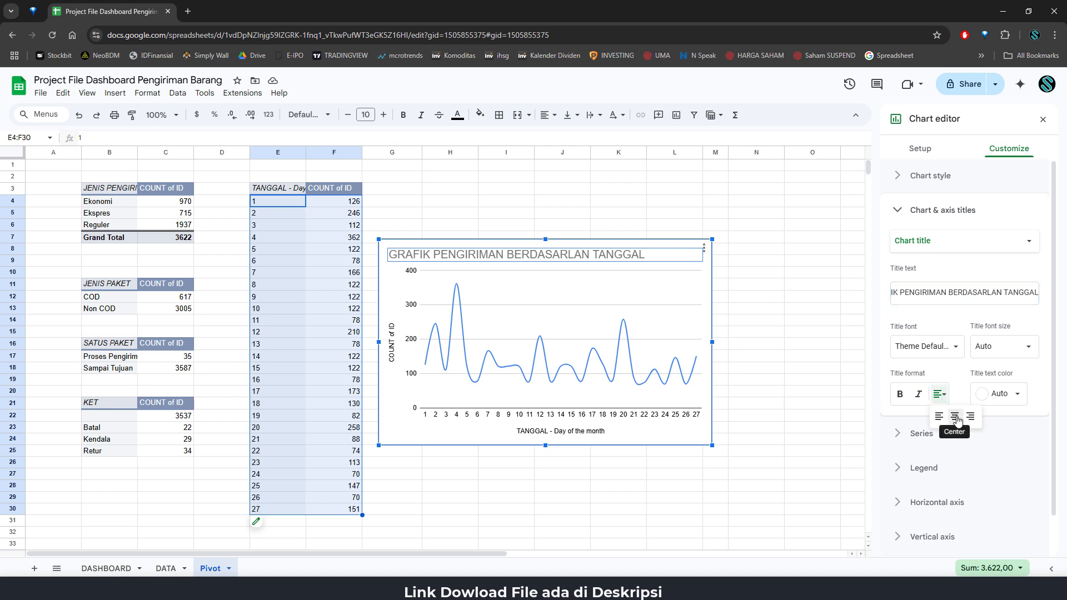
{"action": "left_click", "coordinate": [955, 416]}
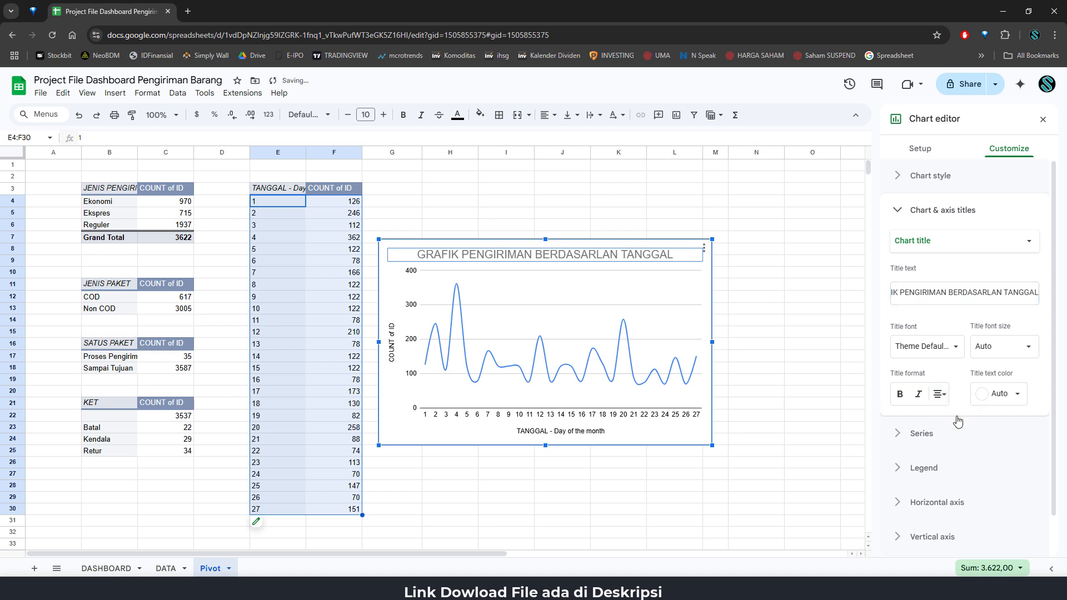
Step: Set the chart title's text color to black and remove both the vertical and horizontal axis titles
{"action": "left_click", "coordinate": [1016, 396]}
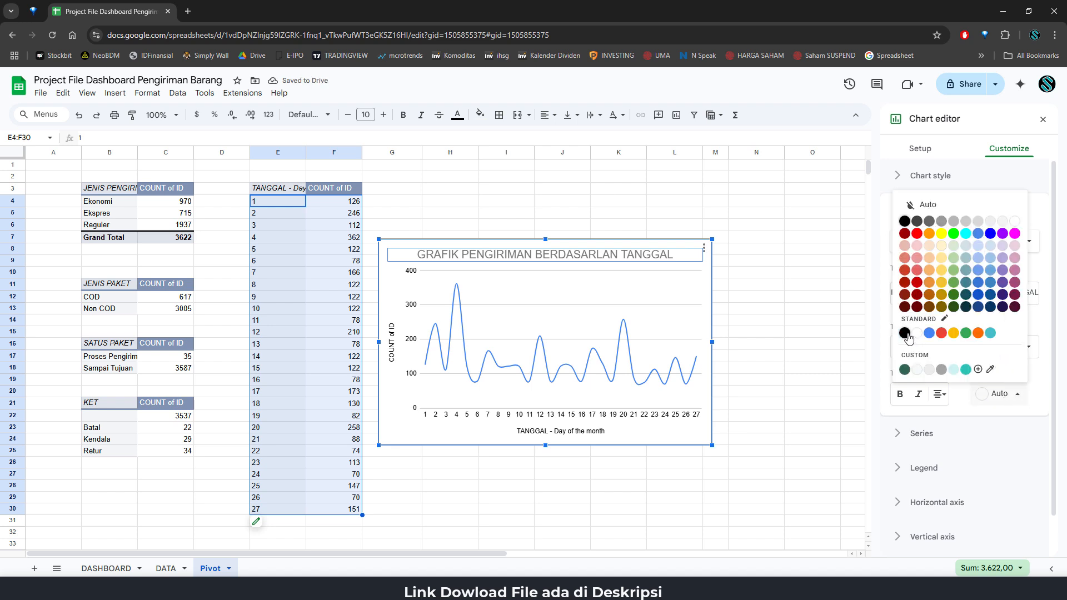
{"action": "left_click", "coordinate": [905, 333]}
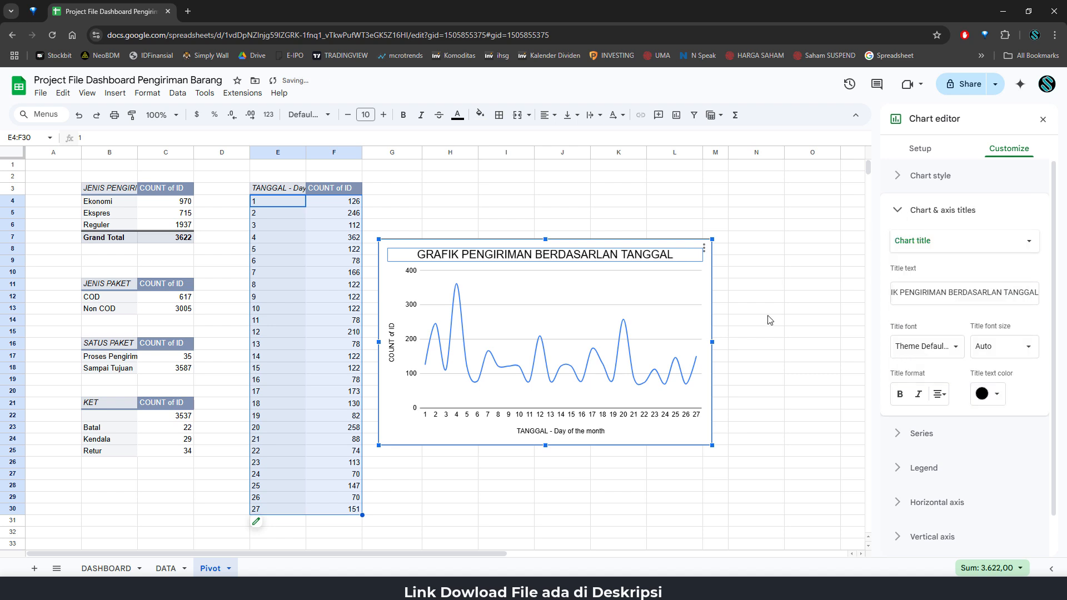
{"action": "left_click", "coordinate": [392, 350]}
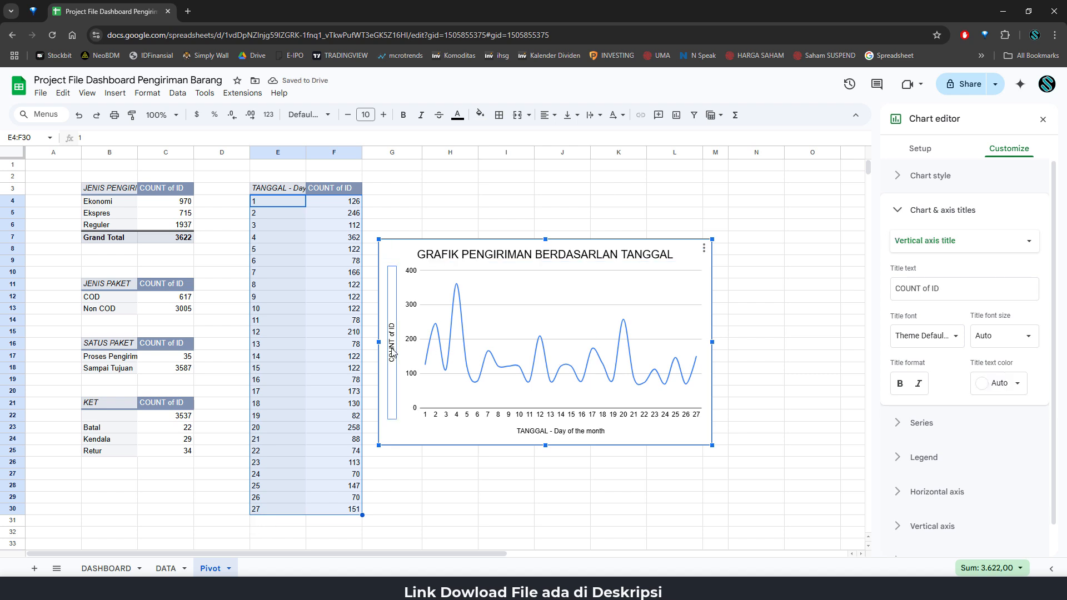
{"action": "triple_click", "coordinate": [934, 289]}
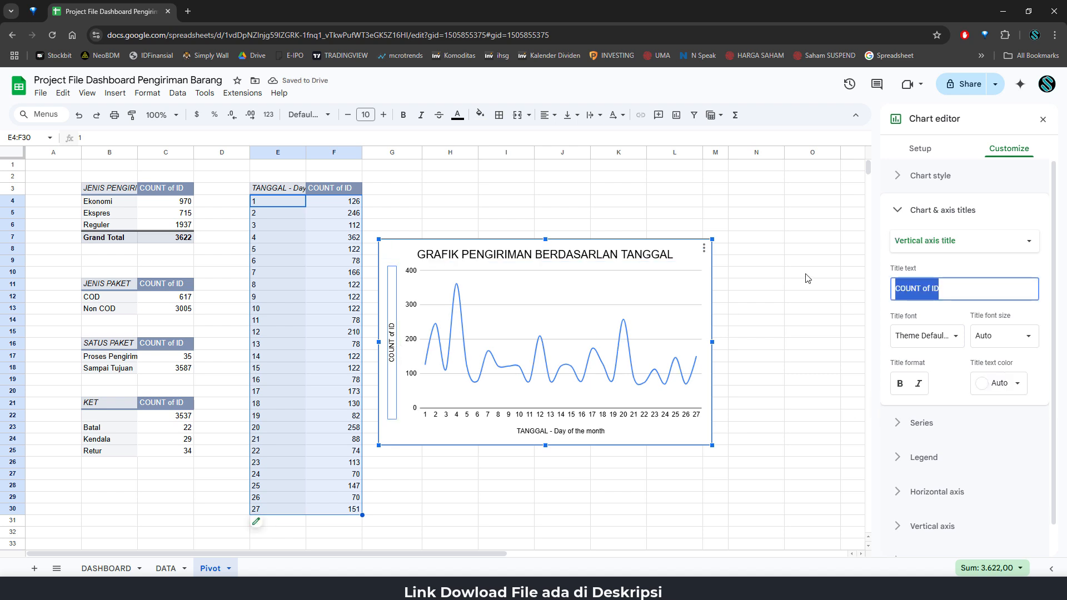
{"action": "key", "text": "BackSpace"}
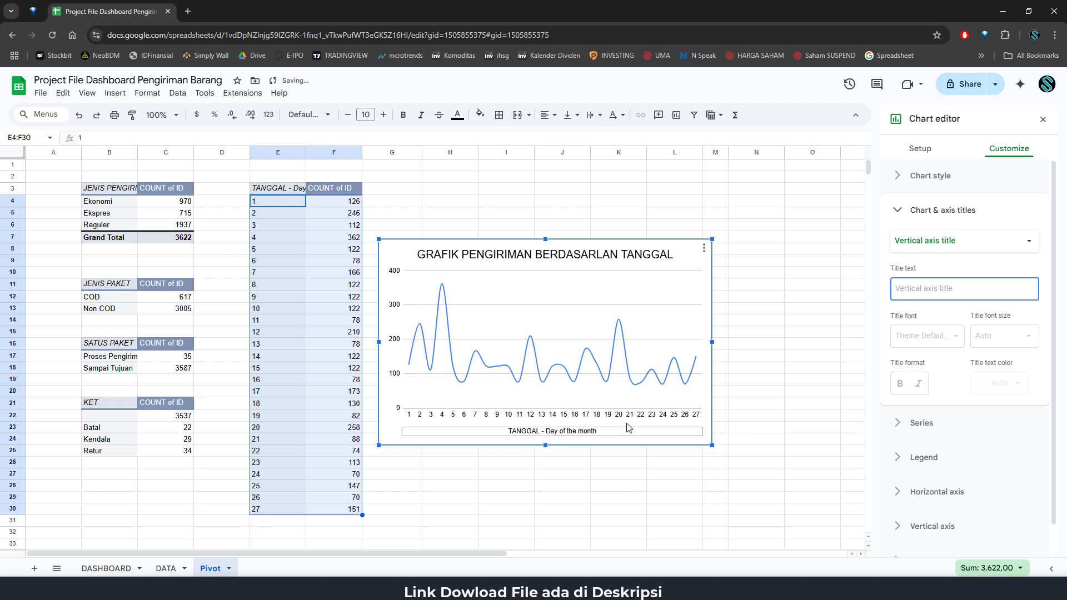
{"action": "left_click", "coordinate": [562, 432]}
{"action": "triple_click", "coordinate": [938, 288]}
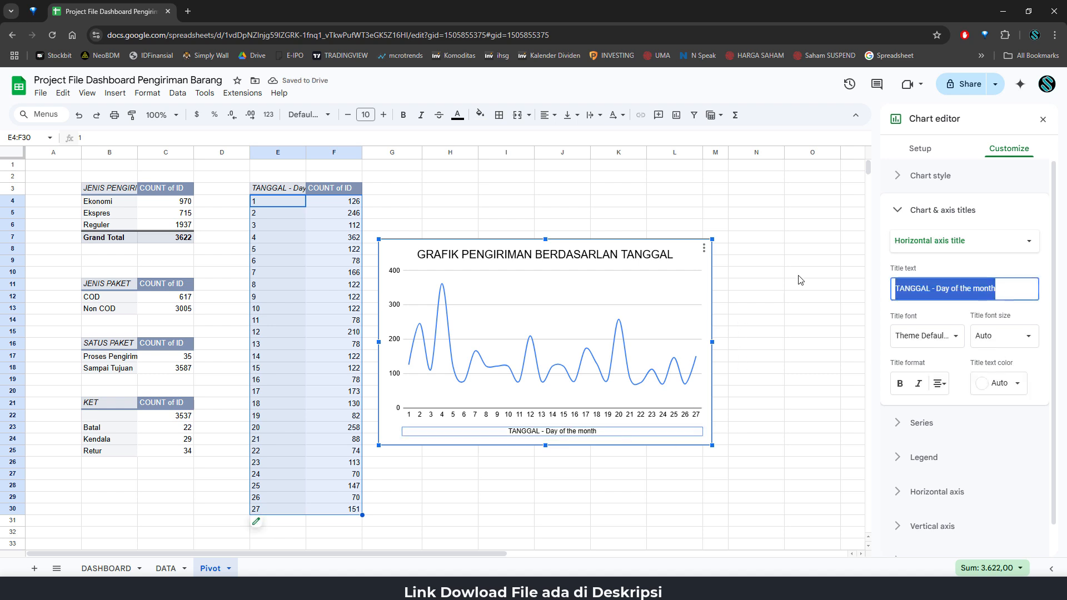
{"action": "key", "text": "BackSpace"}
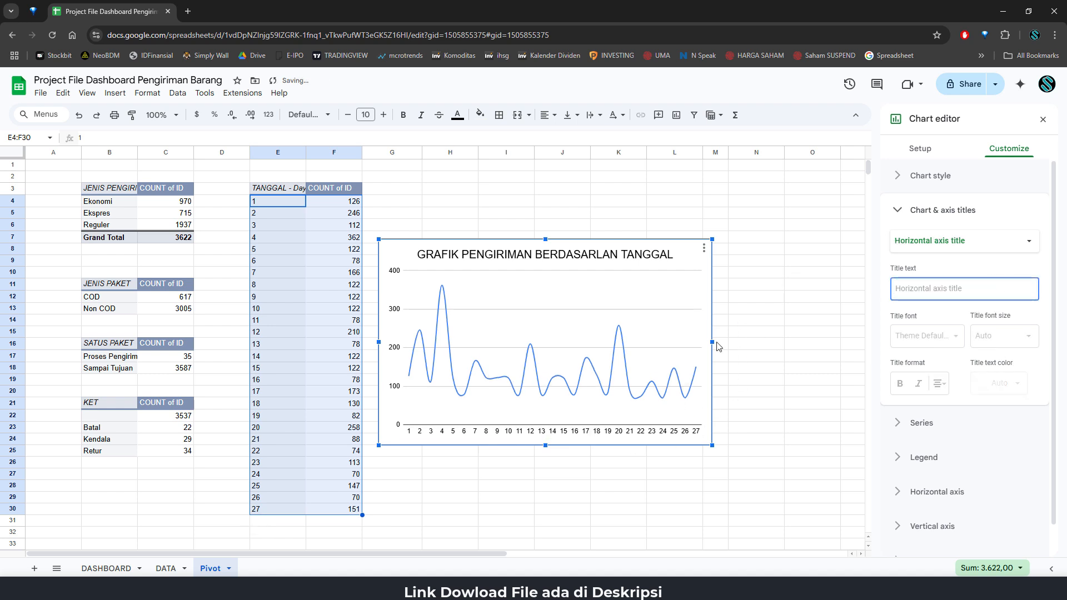
Step: Turn off the vertical axis major gridlines of the daily delivery chart
{"action": "left_click", "coordinate": [633, 308]}
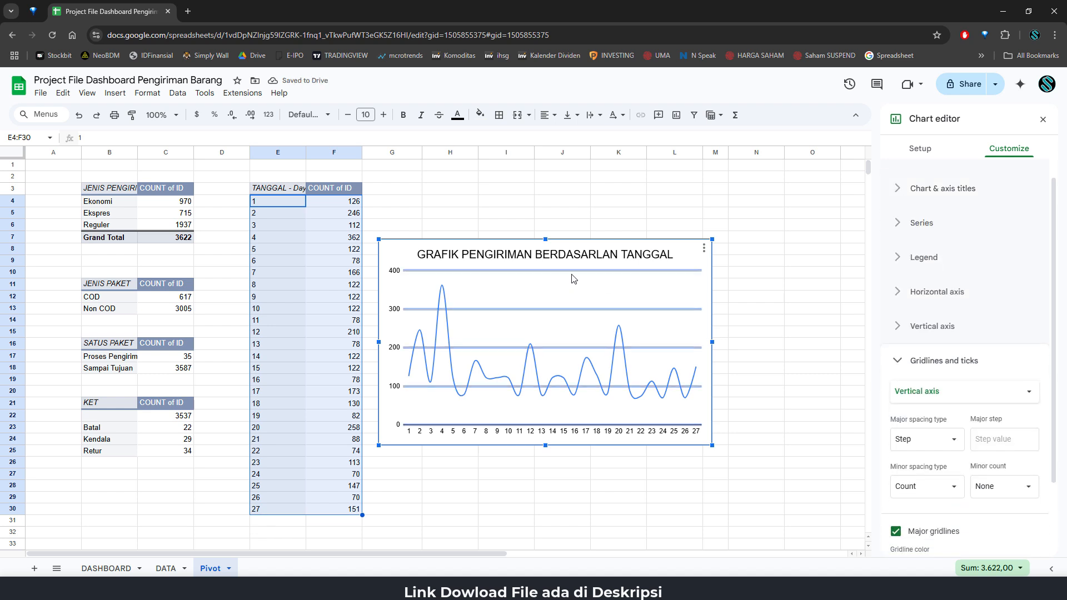
{"action": "scroll", "coordinate": [884, 491], "scroll_direction": "down", "scroll_amount": 2}
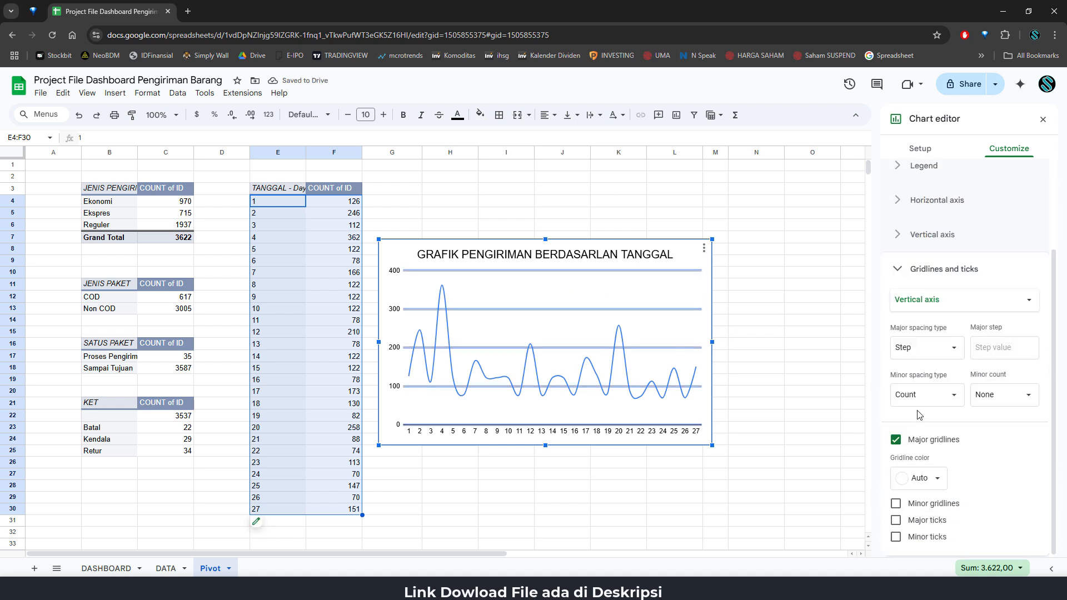
{"action": "left_click", "coordinate": [895, 438]}
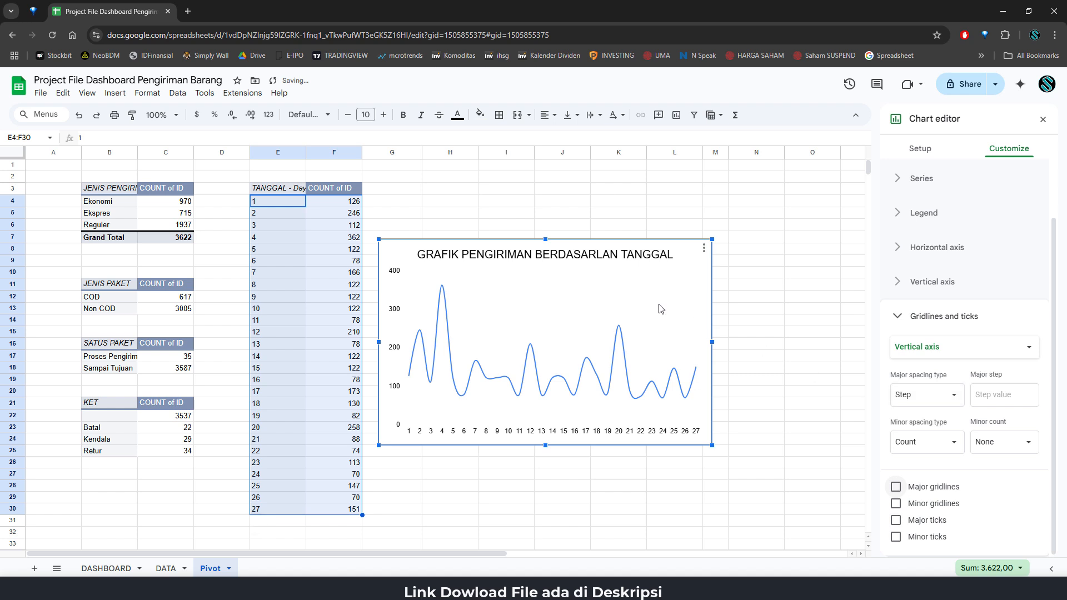
Step: Give the line series 10px points and a 2px line thickness
{"action": "left_click", "coordinate": [622, 340]}
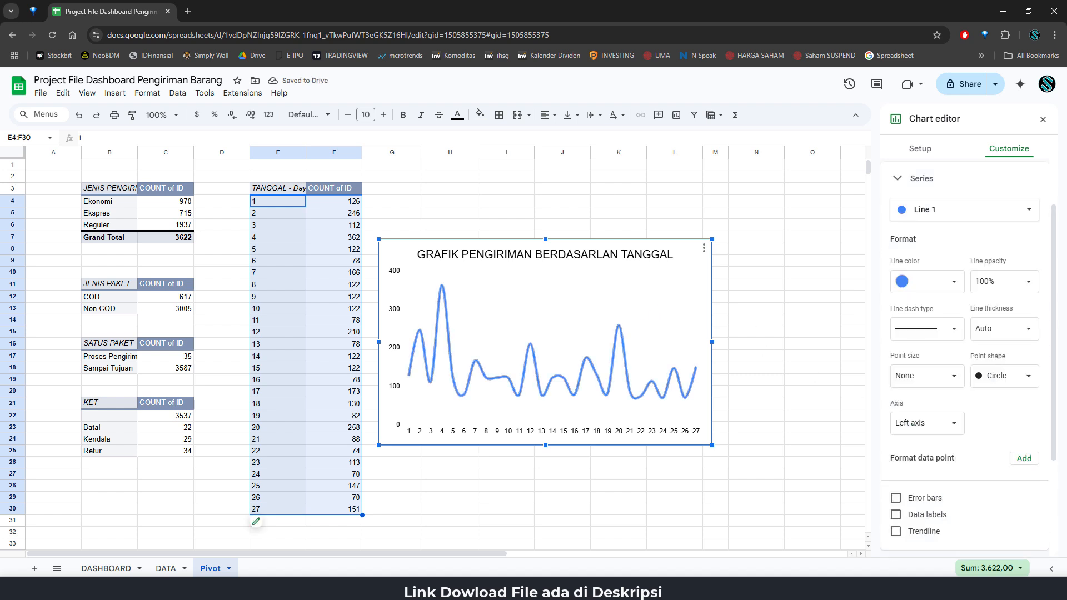
{"action": "left_click", "coordinate": [955, 380]}
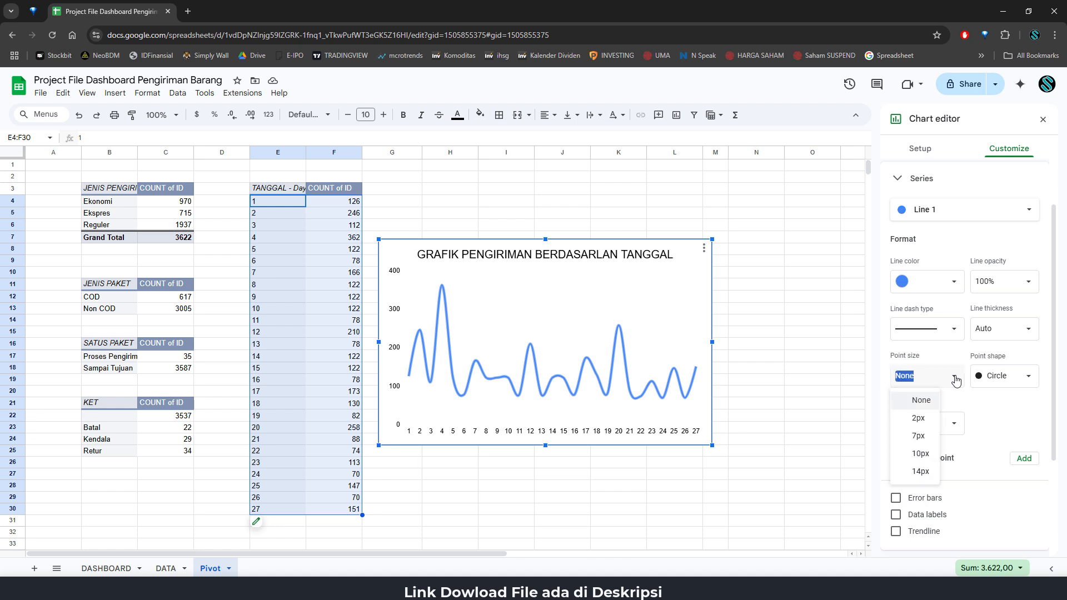
{"action": "left_click", "coordinate": [933, 452]}
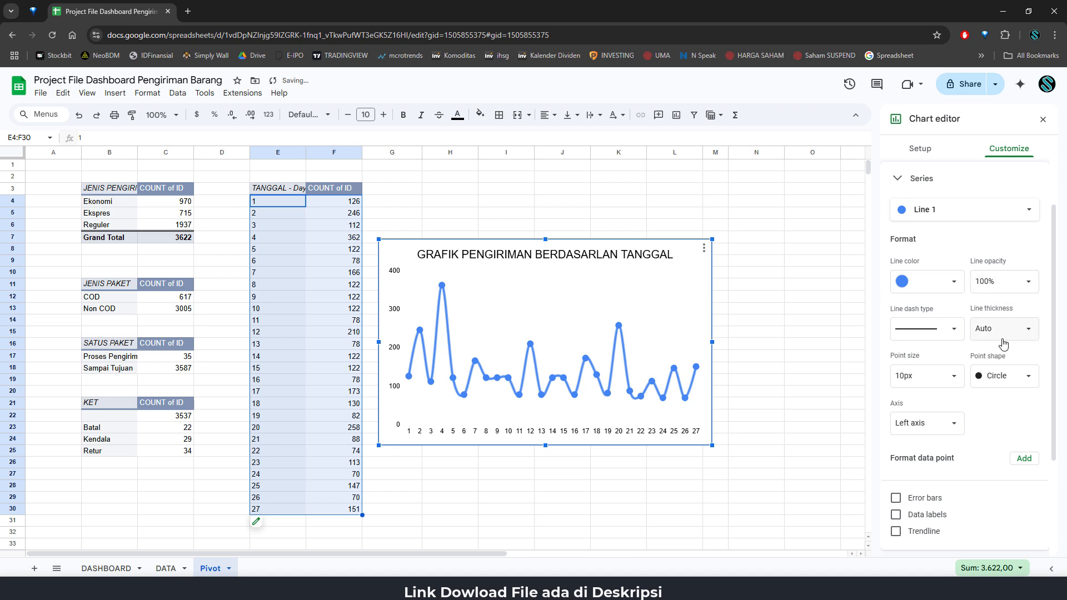
{"action": "left_click", "coordinate": [1029, 333]}
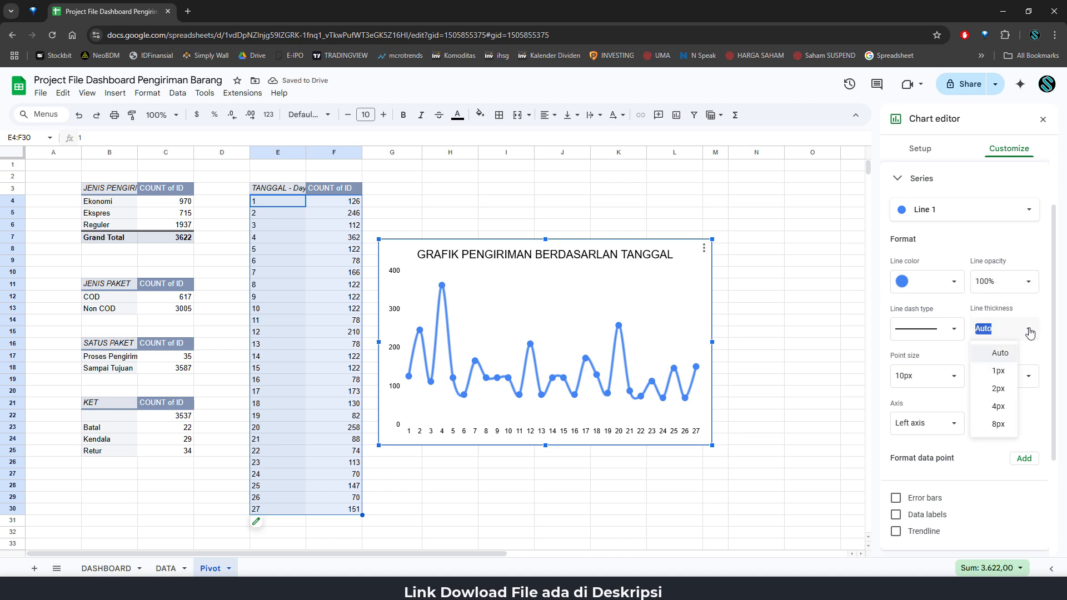
{"action": "left_click", "coordinate": [1001, 388]}
{"action": "left_click", "coordinate": [814, 348]}
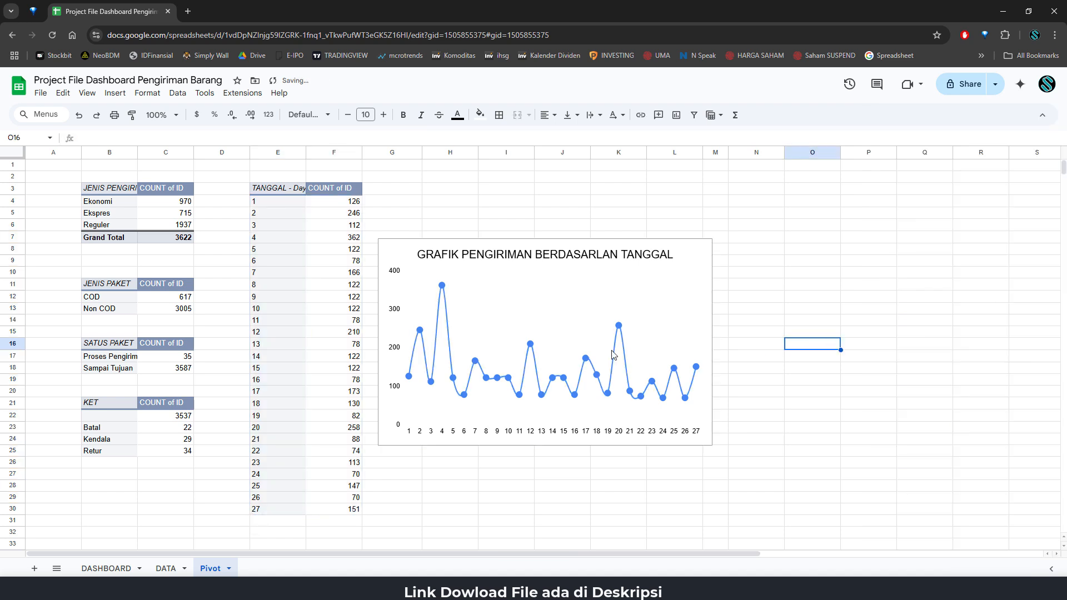
Step: Widen the line chart and place a copy below the cards on the DASHBOARD sheet, spanning about columns F to W
{"action": "left_click", "coordinate": [701, 332]}
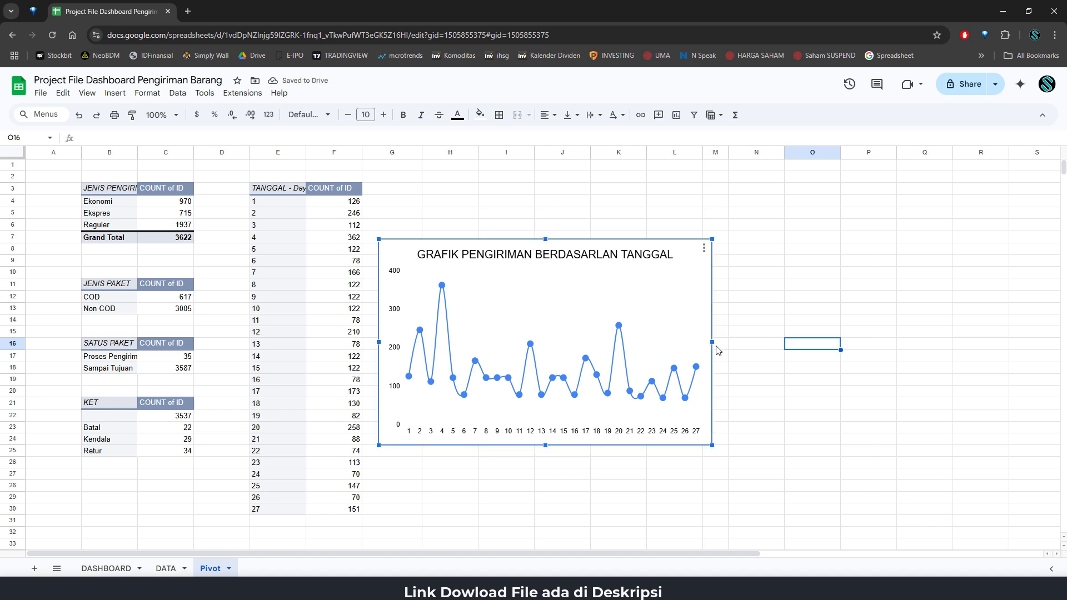
{"action": "left_click_drag", "start_coordinate": [713, 341], "coordinate": [858, 343]}
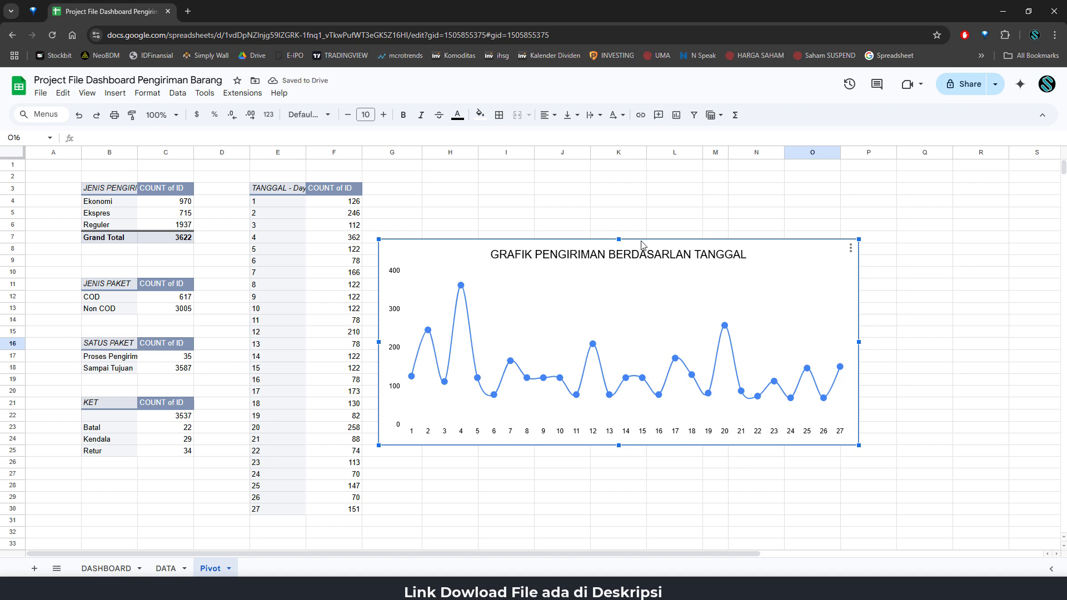
{"action": "left_click", "coordinate": [106, 569]}
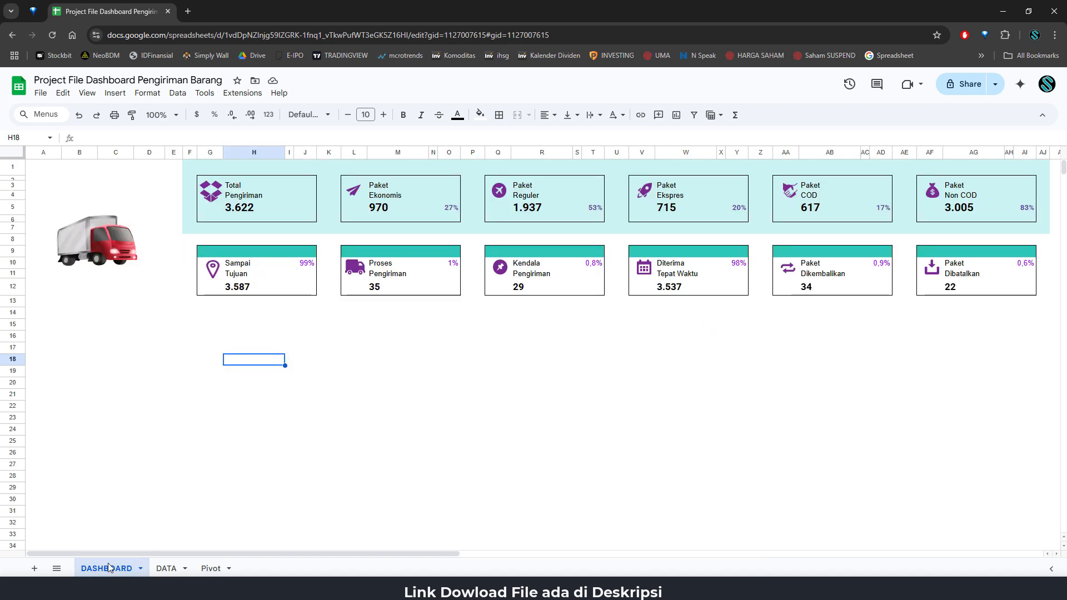
{"action": "scroll", "coordinate": [328, 414], "scroll_direction": "down", "scroll_amount": 2}
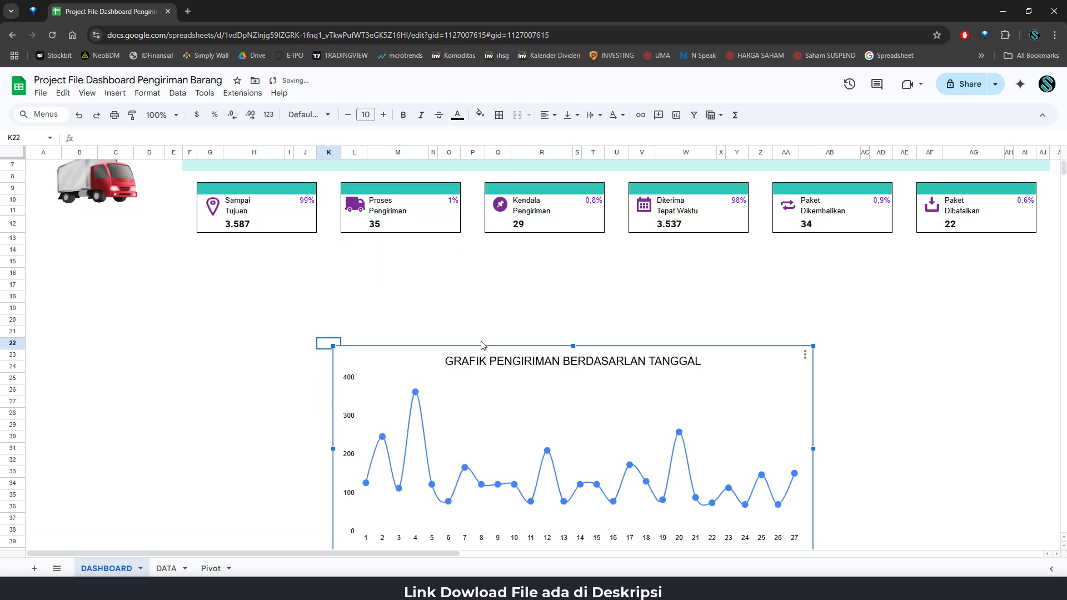
{"action": "left_click_drag", "start_coordinate": [481, 351], "coordinate": [323, 265]}
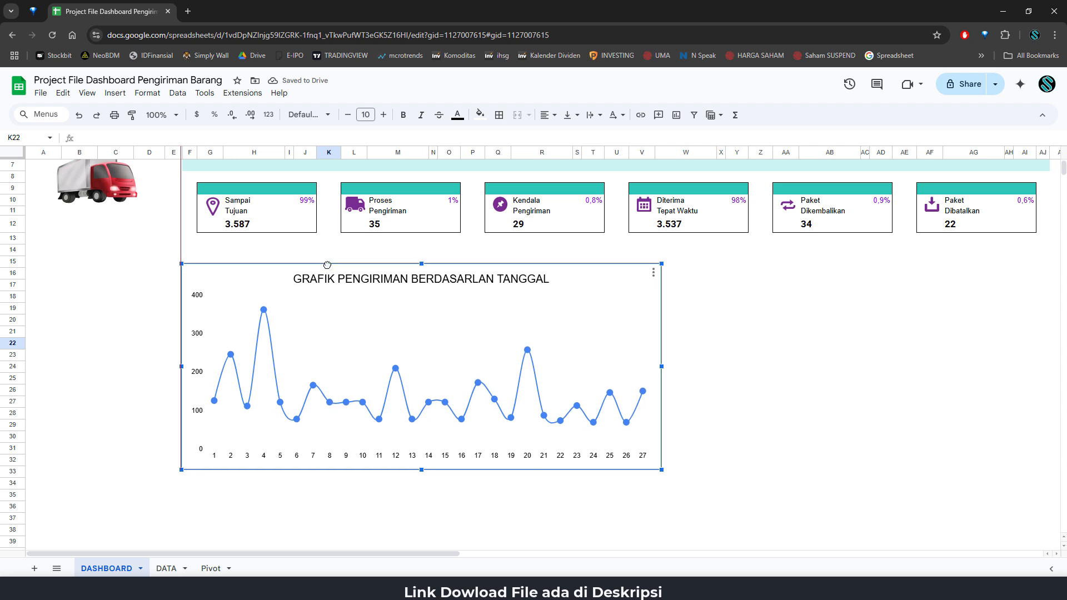
{"action": "left_click_drag", "start_coordinate": [661, 365], "coordinate": [680, 365]}
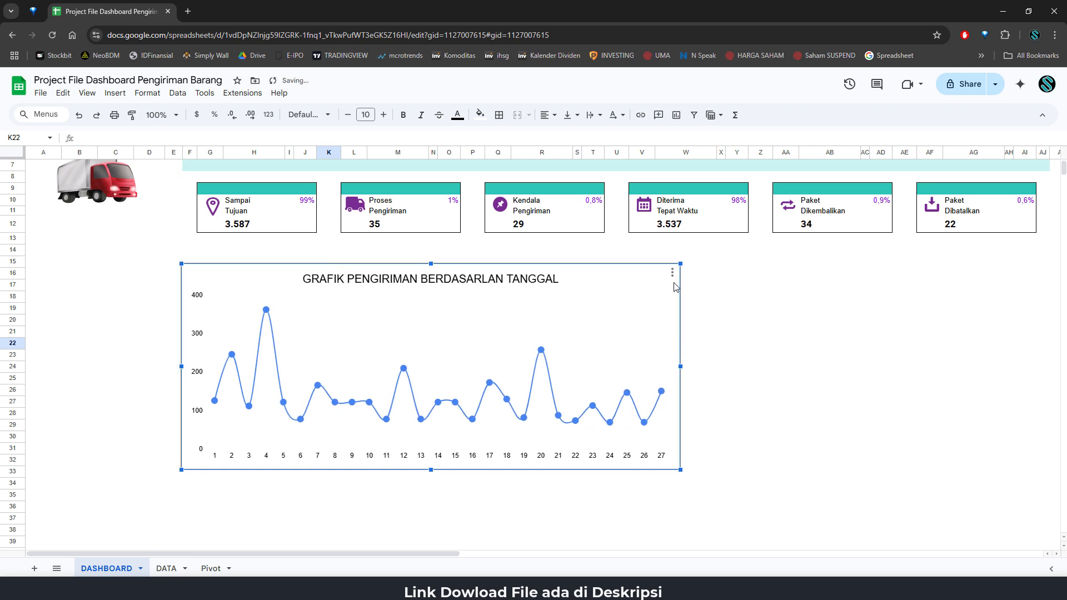
Step: Turn on data labels for the line series of the DASHBOARD chart
{"action": "left_click", "coordinate": [672, 272]}
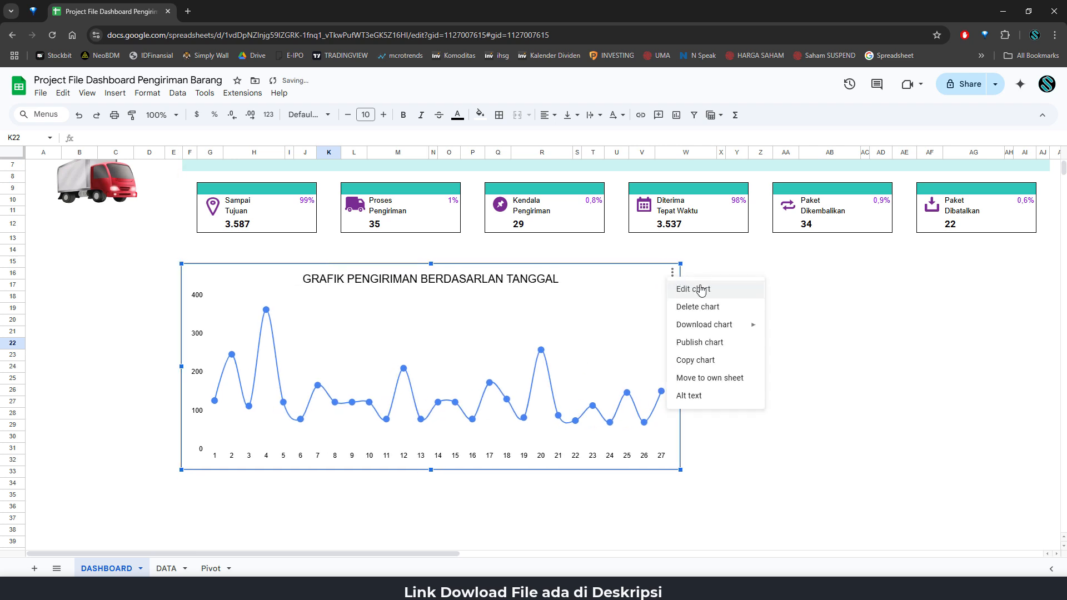
{"action": "left_click", "coordinate": [693, 288]}
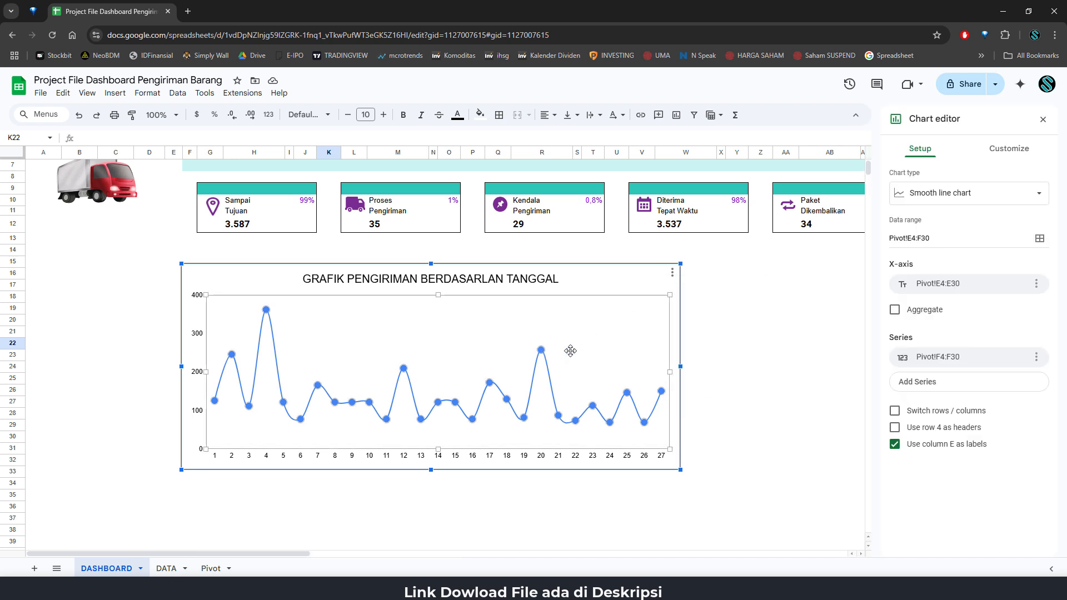
{"action": "left_click", "coordinate": [1007, 149]}
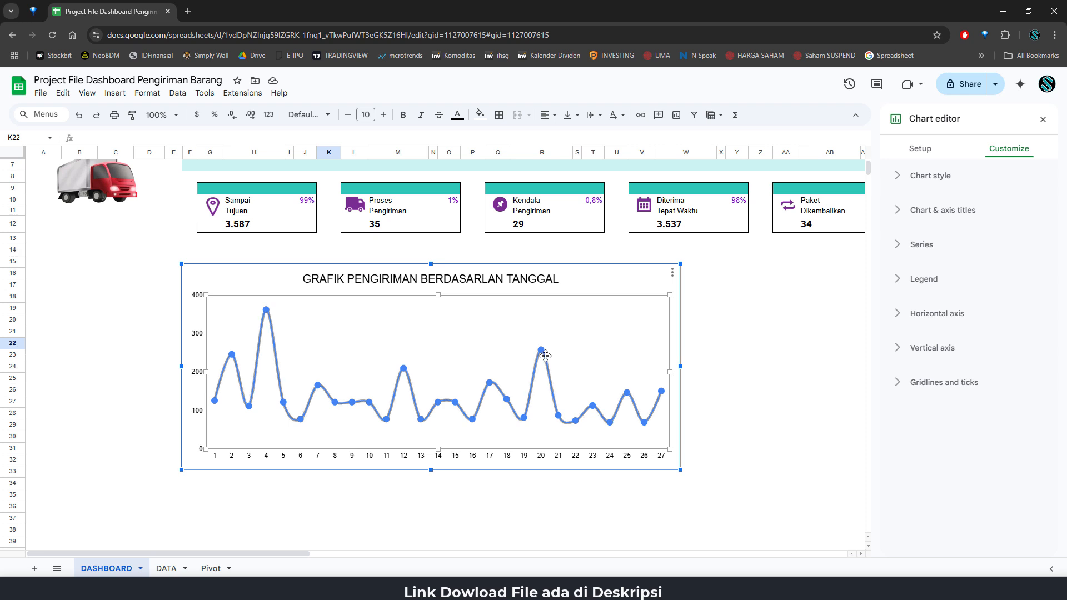
{"action": "left_click", "coordinate": [948, 248]}
{"action": "scroll", "coordinate": [985, 310], "scroll_direction": "down", "scroll_amount": 4}
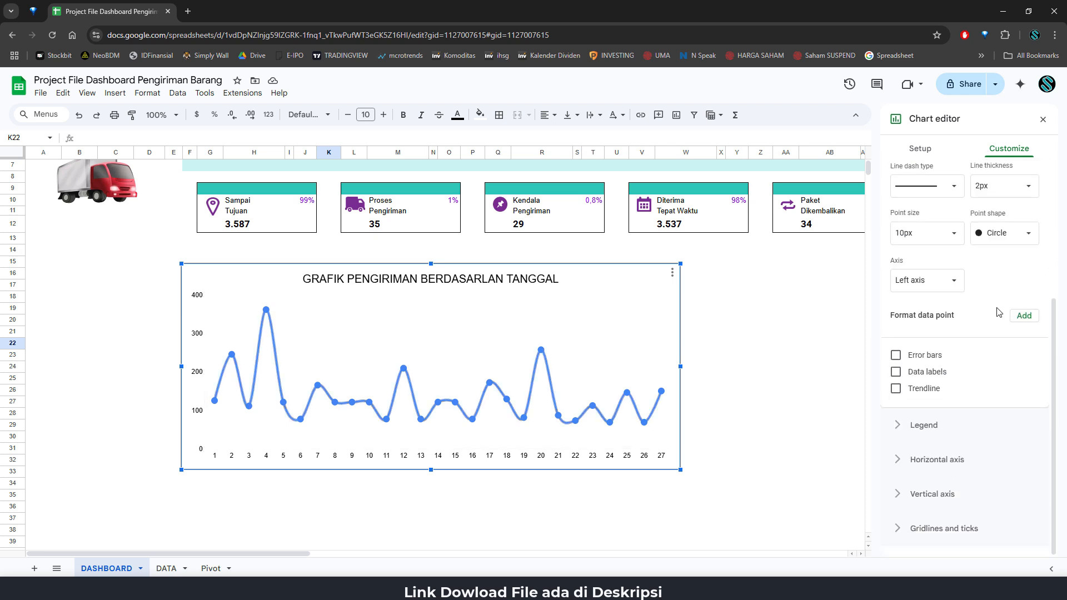
{"action": "left_click", "coordinate": [895, 373]}
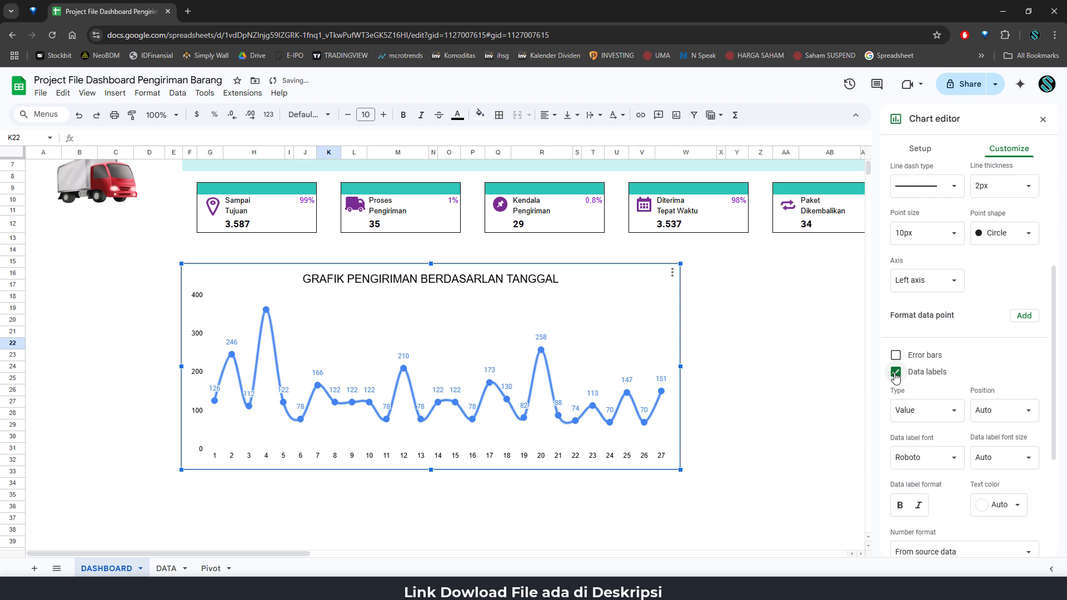
Step: Set the text color of the line chart's data labels to black
{"action": "left_click", "coordinate": [1020, 508]}
{"action": "left_click", "coordinate": [628, 386]}
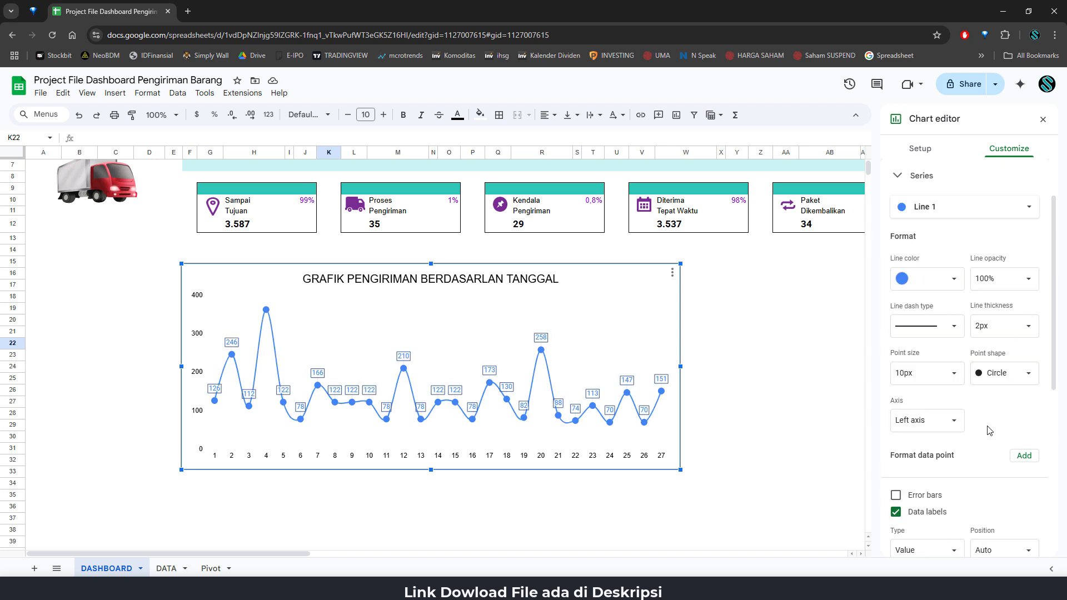
{"action": "scroll", "coordinate": [988, 430], "scroll_direction": "down", "scroll_amount": 3}
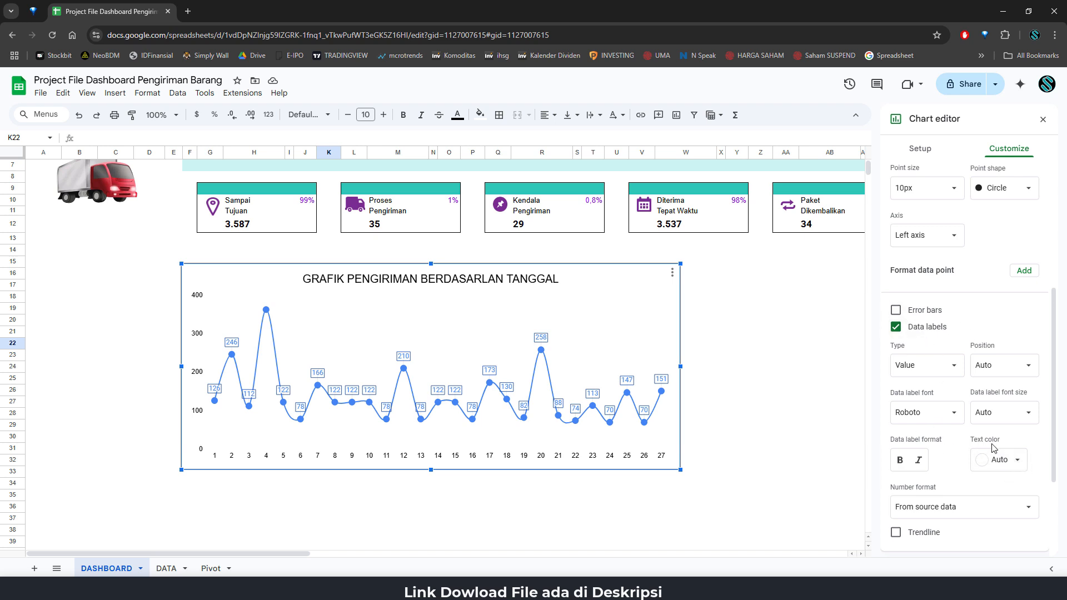
{"action": "left_click", "coordinate": [1017, 461]}
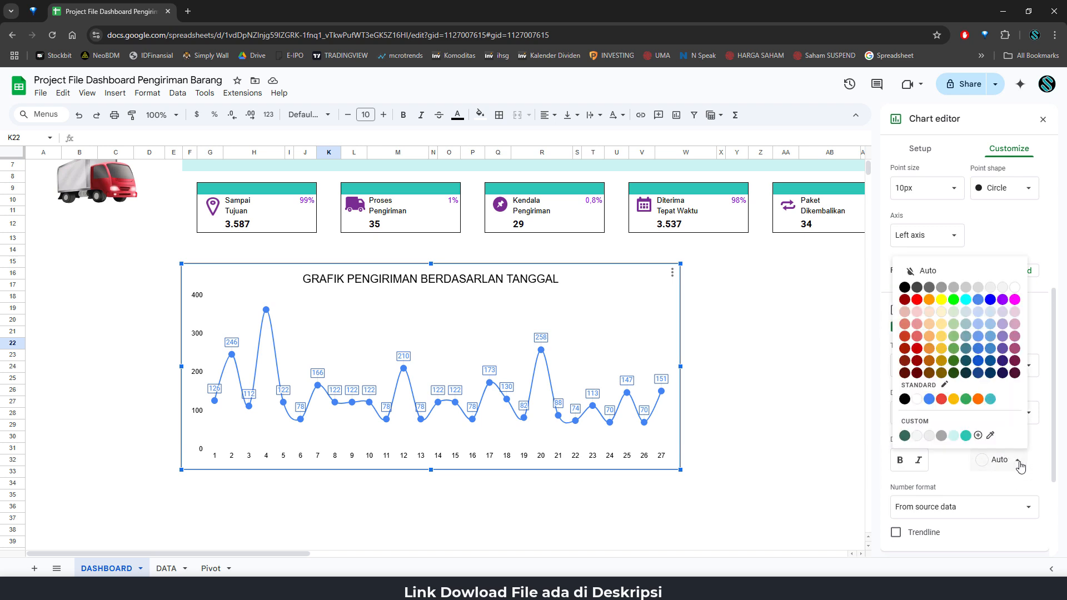
{"action": "left_click", "coordinate": [904, 288]}
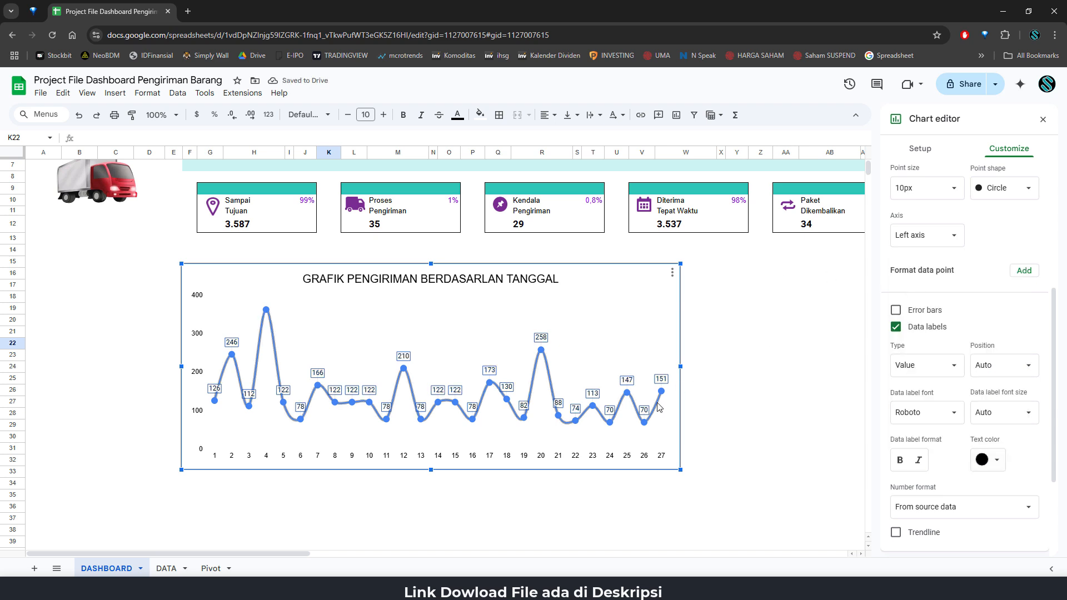
Step: Change the chart's line color to the custom teal used on the dashboard cards
{"action": "scroll", "coordinate": [988, 356], "scroll_direction": "up", "scroll_amount": 5}
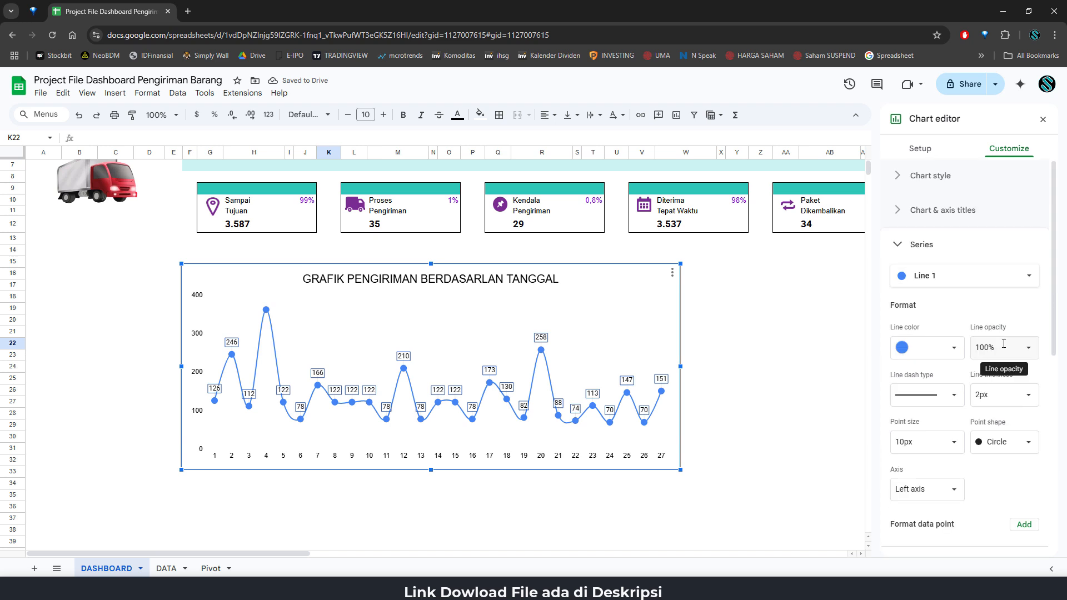
{"action": "left_click", "coordinate": [955, 350]}
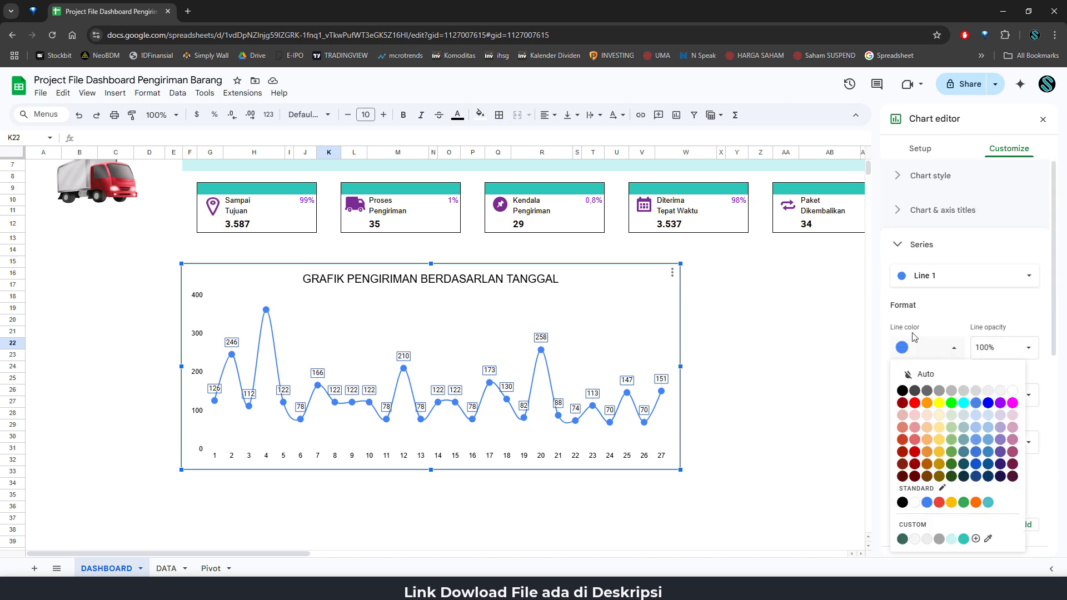
{"action": "left_click", "coordinate": [963, 539]}
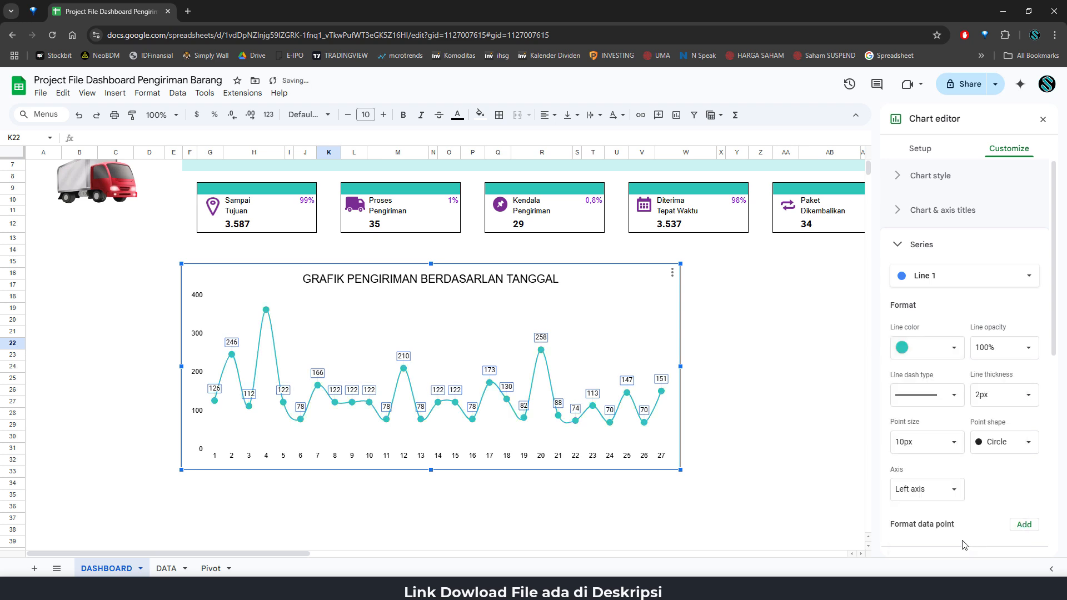
{"action": "left_click", "coordinate": [751, 383]}
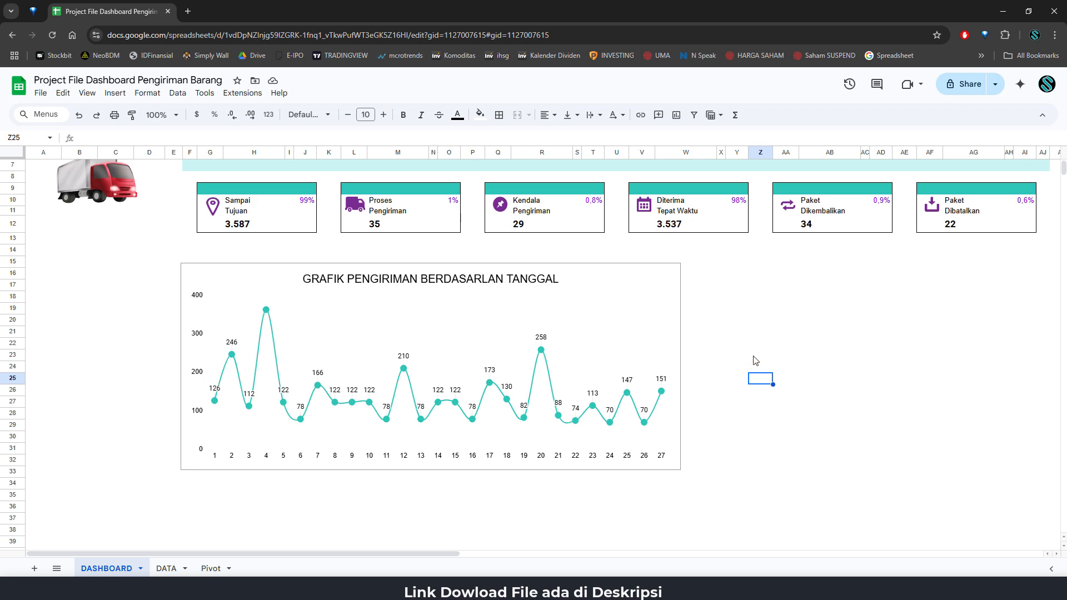
Step: Delete the original line chart from the Pivot sheet
{"action": "left_click", "coordinate": [212, 568]}
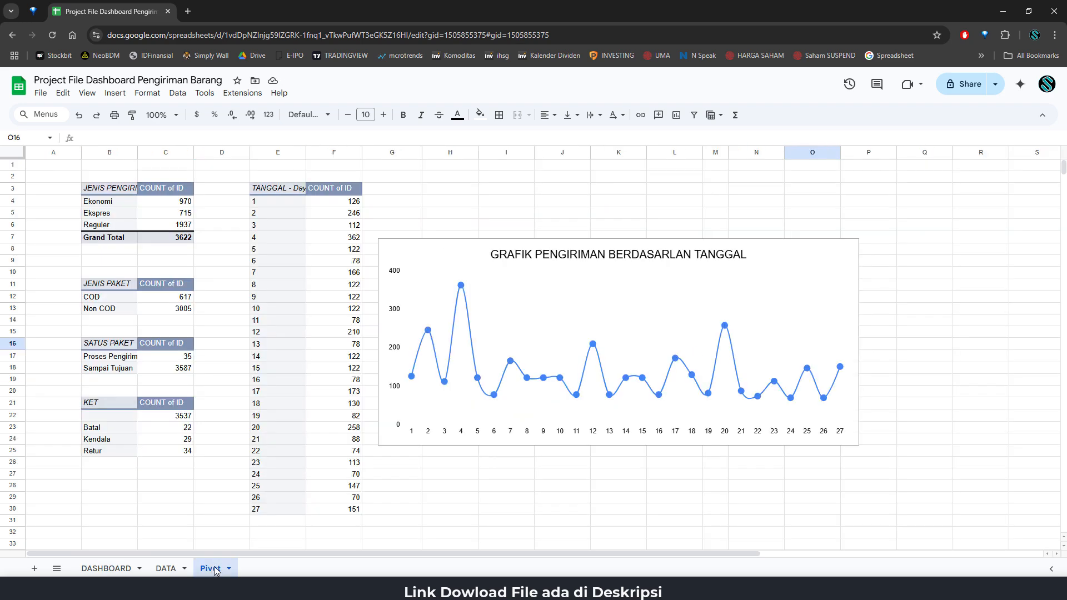
{"action": "left_click", "coordinate": [577, 273]}
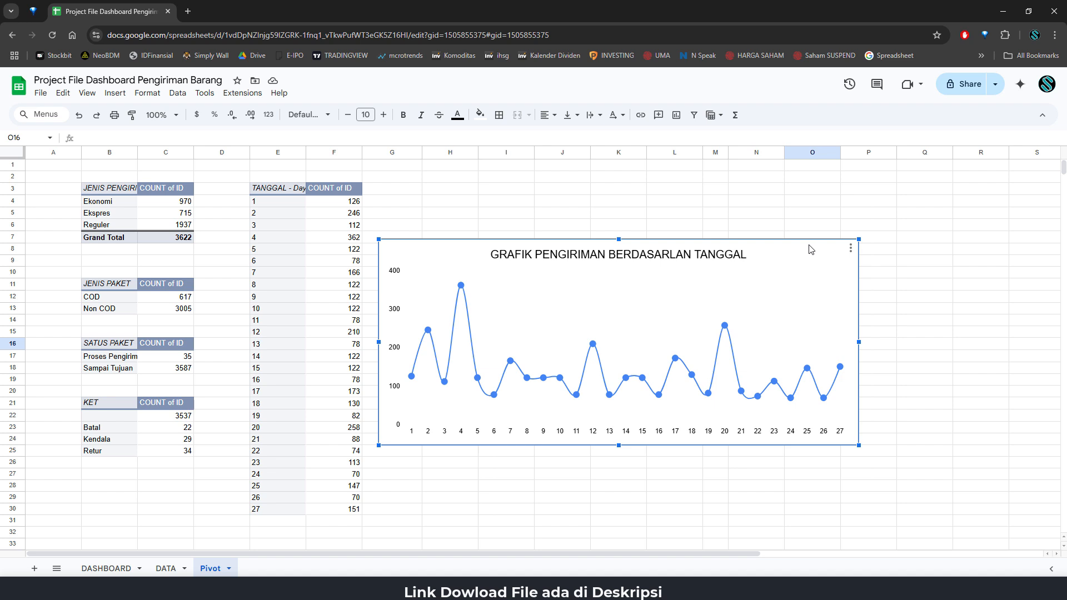
{"action": "key", "text": "Delete"}
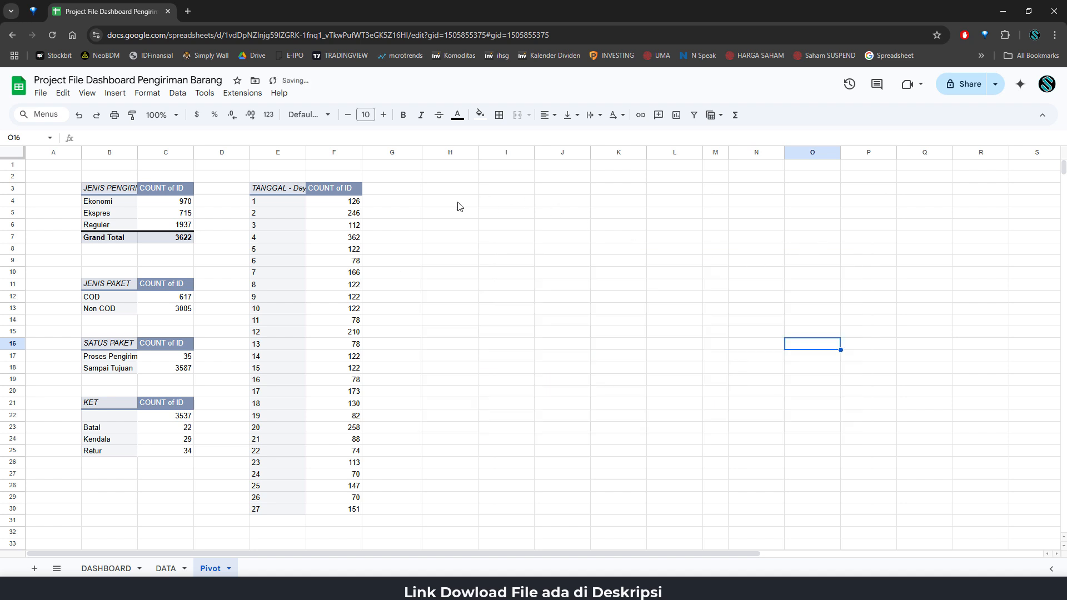
Step: Start a new pivot table from cell H3 of the Pivot sheet, ready for its data range
{"action": "left_click", "coordinate": [451, 189]}
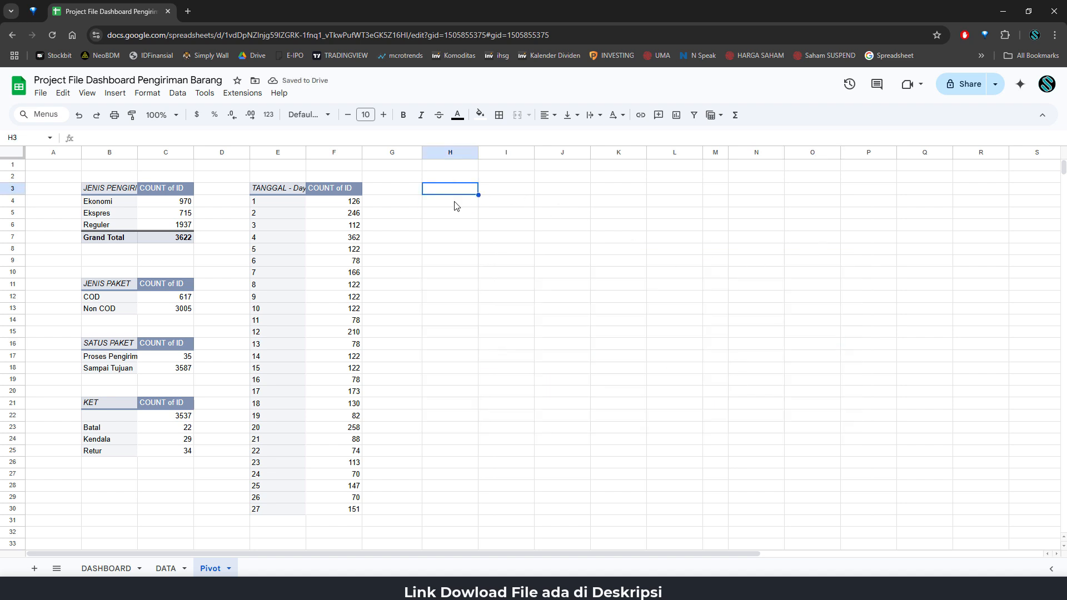
{"action": "left_click", "coordinate": [455, 204]}
{"action": "left_click", "coordinate": [460, 191]}
{"action": "left_click", "coordinate": [115, 93]}
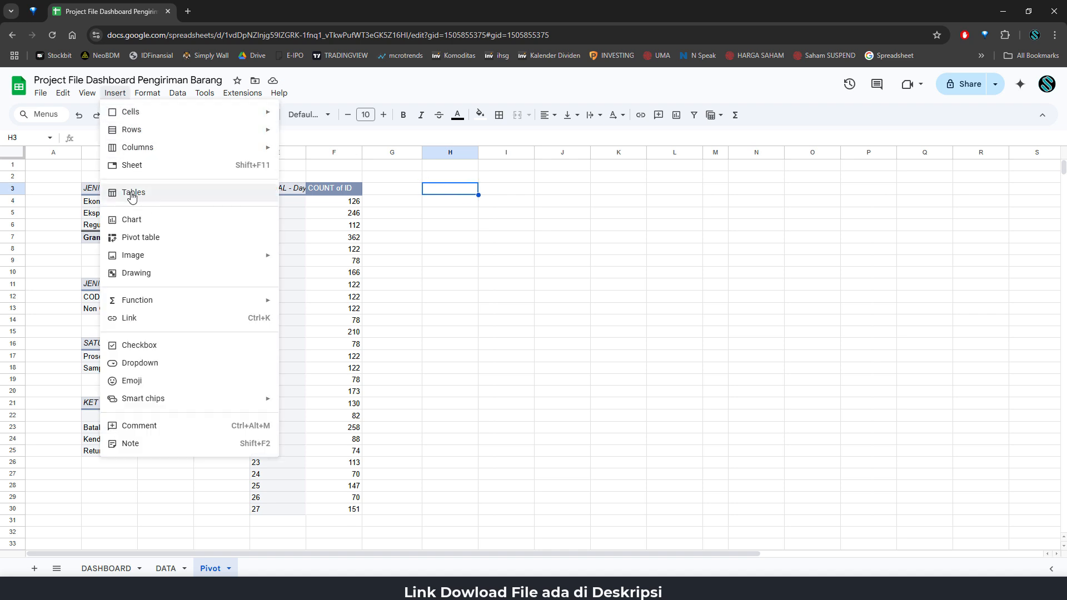
{"action": "left_click", "coordinate": [141, 238]}
{"action": "left_click", "coordinate": [512, 289]}
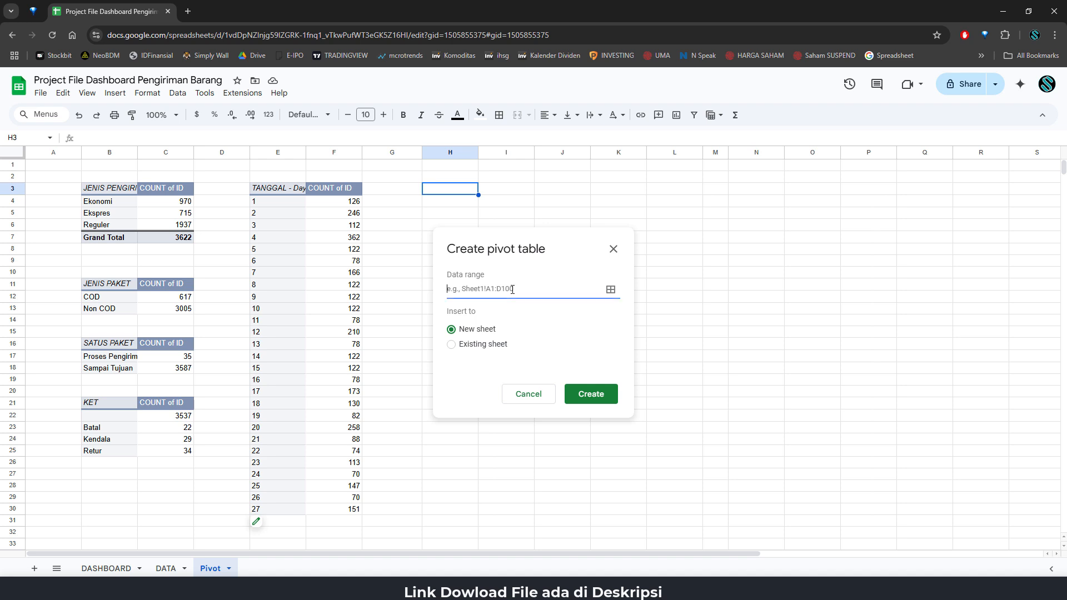
Step: Create a pivot table from the range Data on the existing sheet at Pivot!H3
{"action": "left_click", "coordinate": [496, 348]}
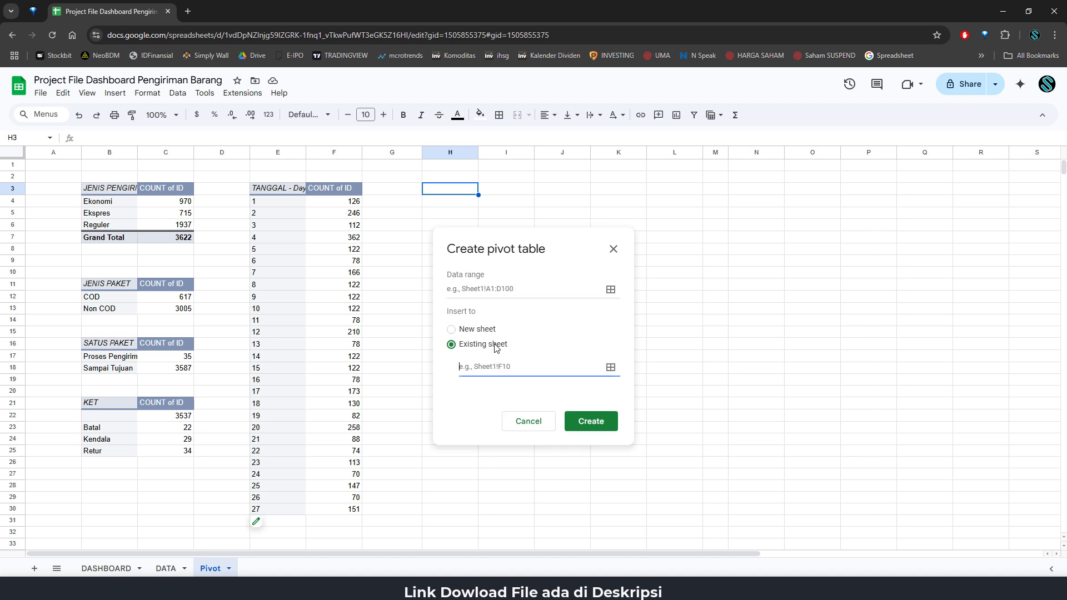
{"action": "left_click", "coordinate": [456, 191]}
{"action": "left_click", "coordinate": [602, 319]}
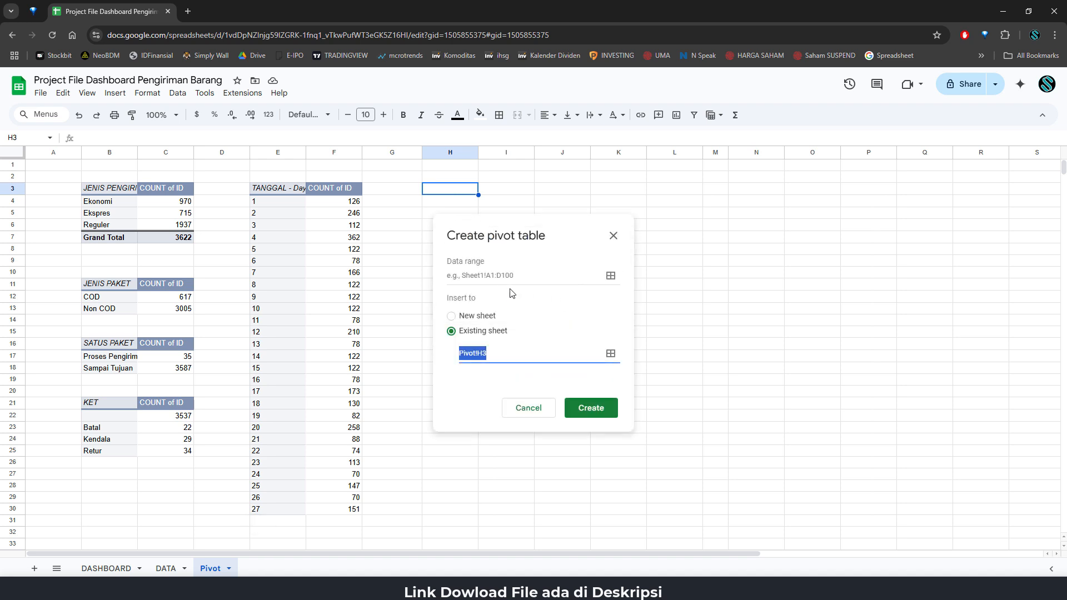
{"action": "left_click", "coordinate": [500, 275]}
{"action": "type", "text": "d"}
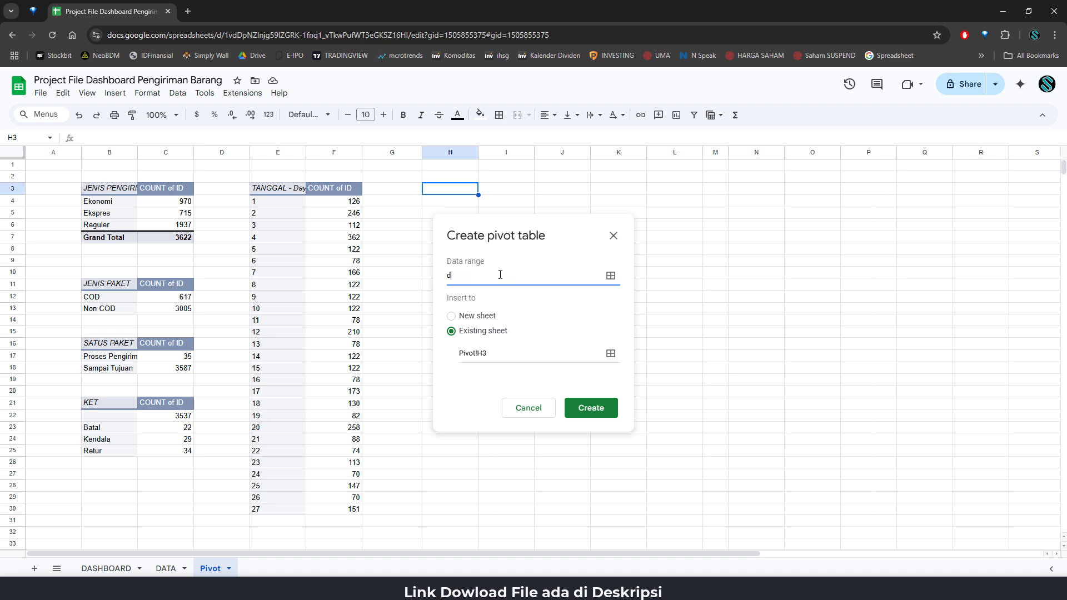
{"action": "key", "text": "BackSpace"}
{"action": "type", "text": "Data"}
{"action": "left_click", "coordinate": [591, 408]}
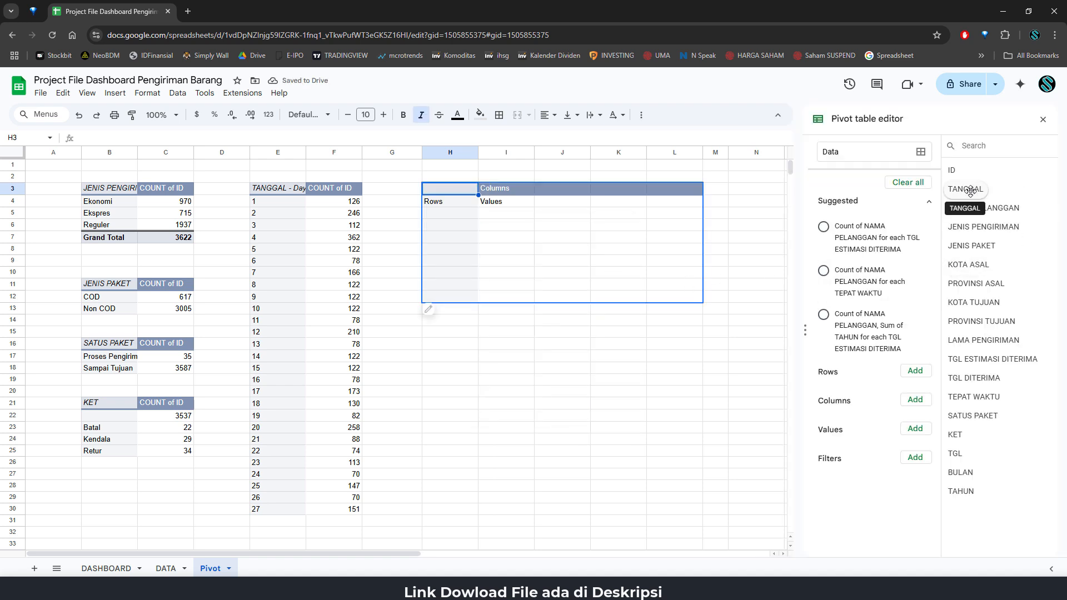
Step: Add TANGGAL to the pivot table's rows and ID to its values
{"action": "left_click_drag", "start_coordinate": [970, 191], "coordinate": [839, 379]}
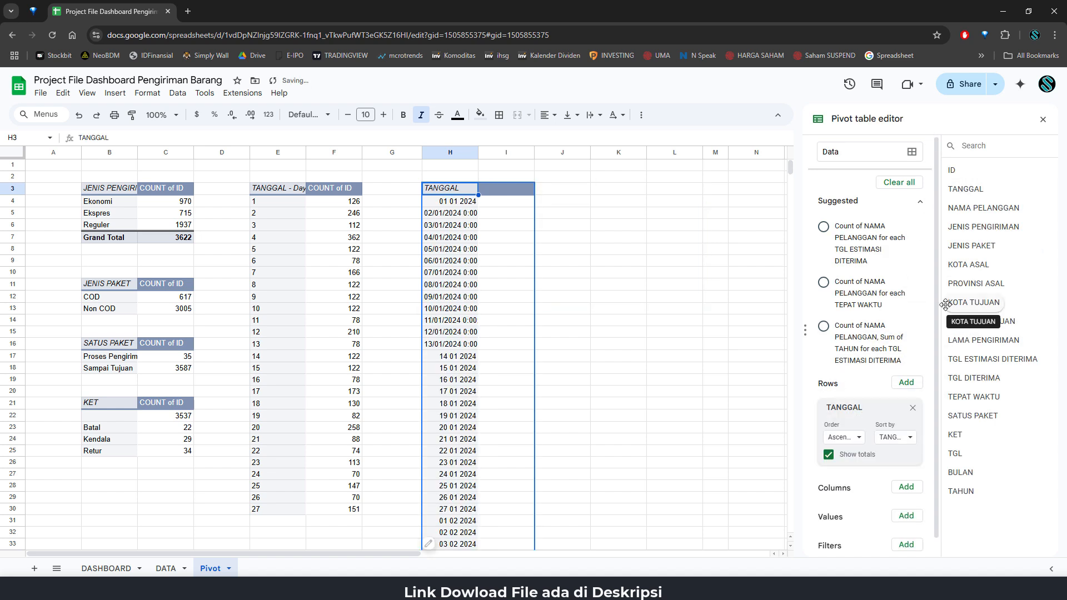
{"action": "left_click_drag", "start_coordinate": [963, 174], "coordinate": [833, 521]}
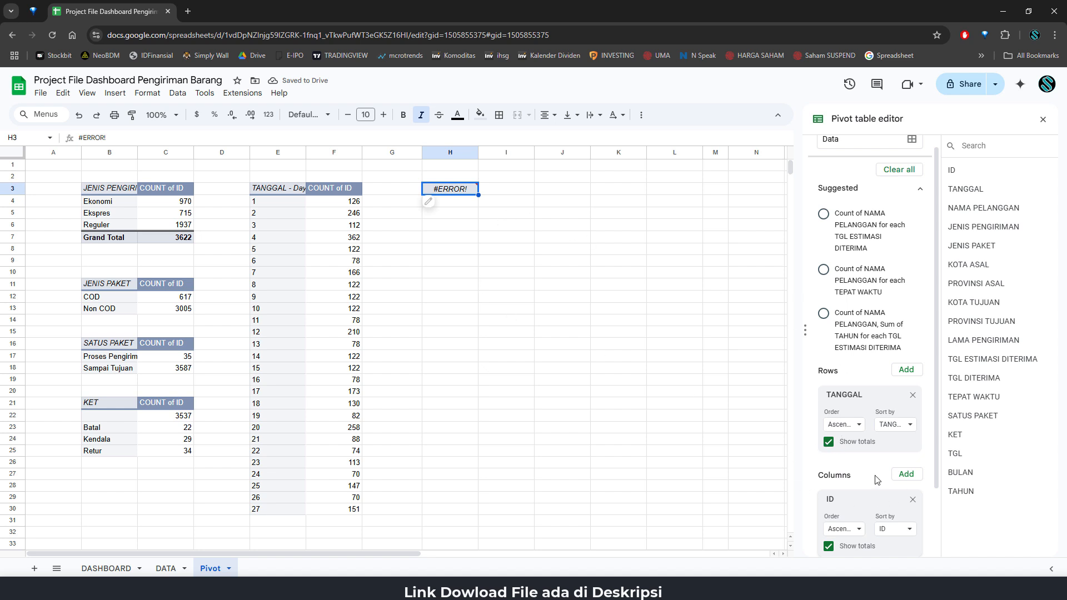
{"action": "scroll", "coordinate": [862, 494], "scroll_direction": "down", "scroll_amount": 2}
{"action": "left_click_drag", "start_coordinate": [870, 418], "coordinate": [848, 491]}
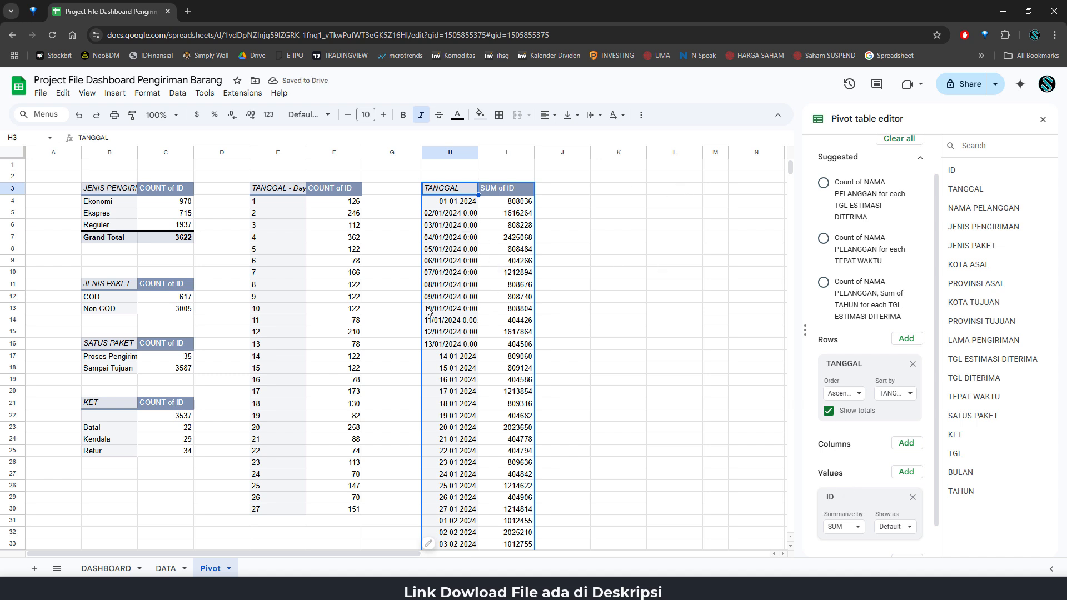
Step: Group the pivot table's TANGGAL dates by month and hide the row totals
{"action": "left_click", "coordinate": [446, 285]}
{"action": "right_click", "coordinate": [446, 285]}
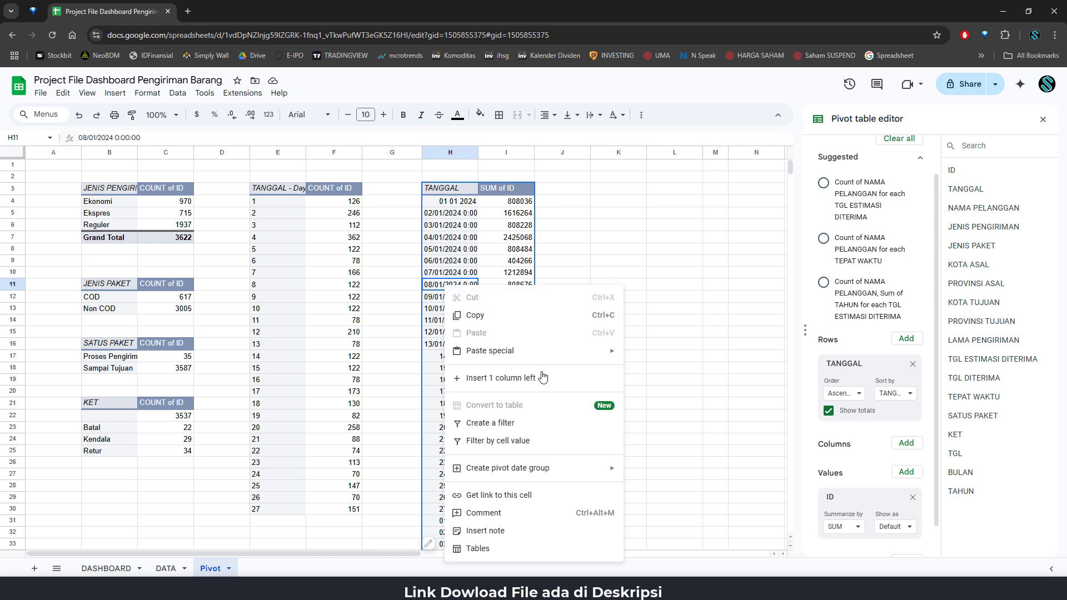
{"action": "mouse_move", "coordinate": [606, 471]}
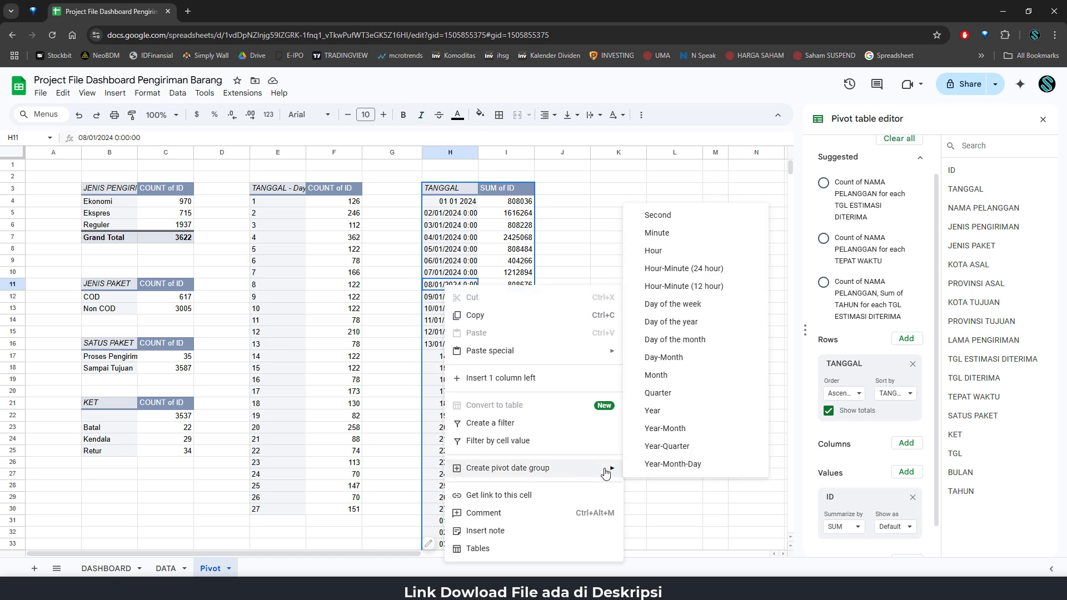
{"action": "left_click", "coordinate": [656, 376]}
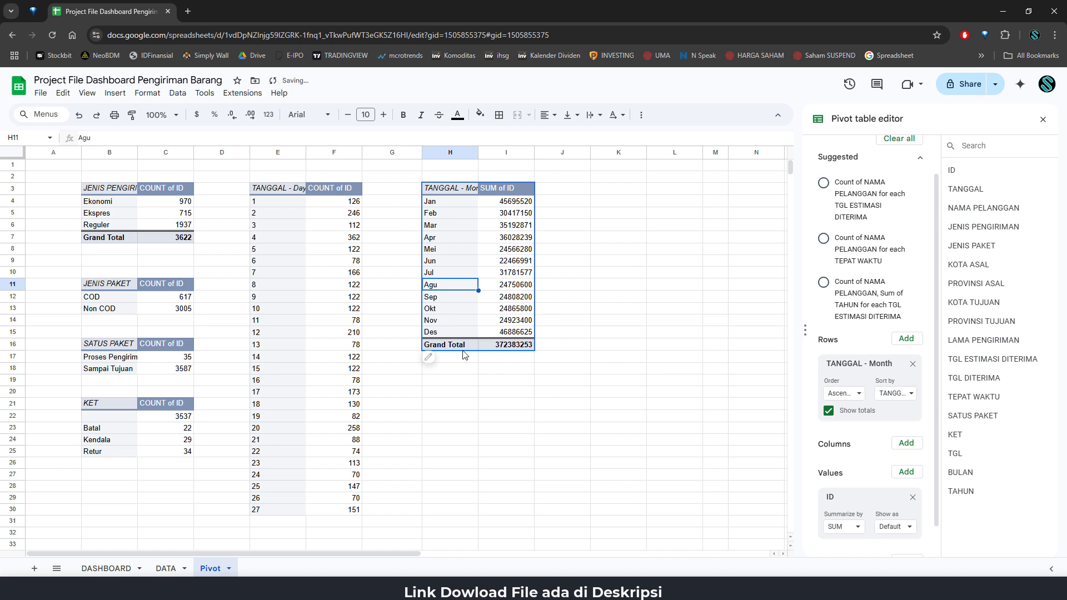
{"action": "left_click", "coordinate": [828, 411]}
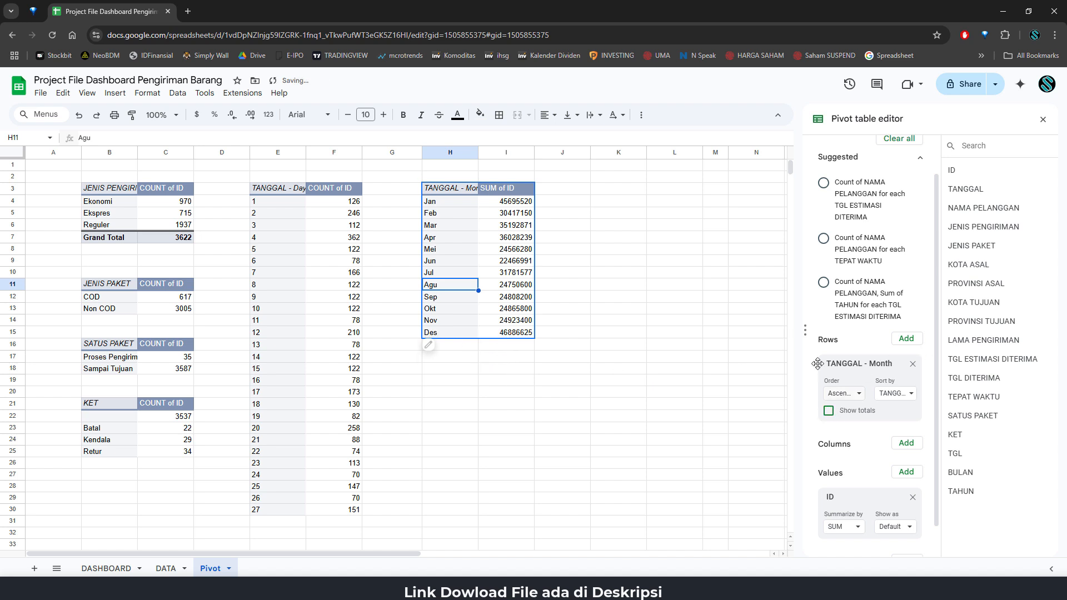
Step: Summarize the ID values in the monthly pivot table by COUNT
{"action": "left_click", "coordinate": [512, 208]}
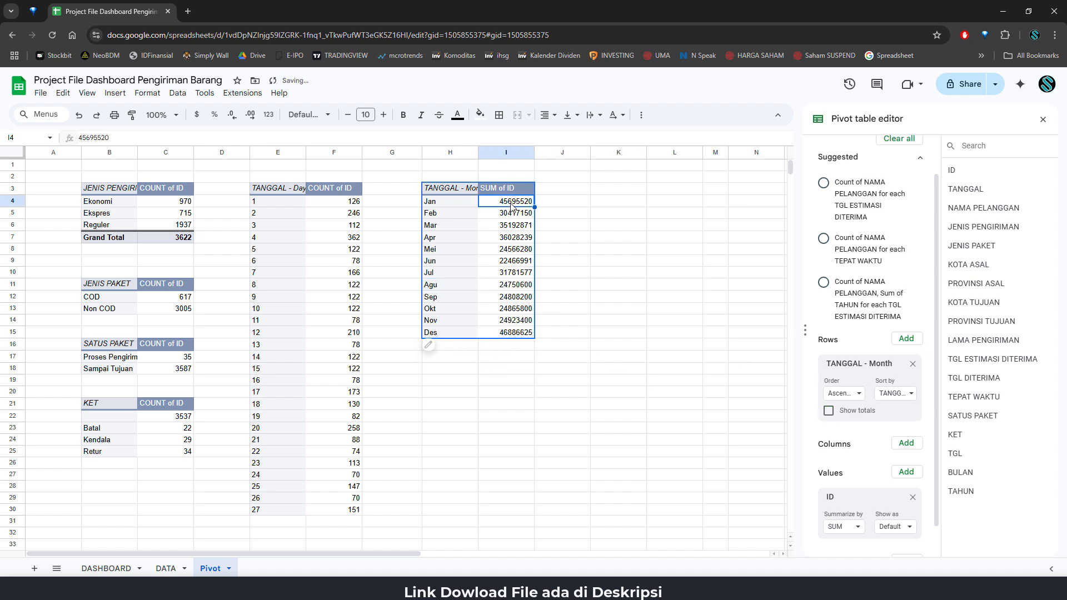
{"action": "left_click", "coordinate": [857, 526]}
{"action": "left_click", "coordinate": [861, 327]}
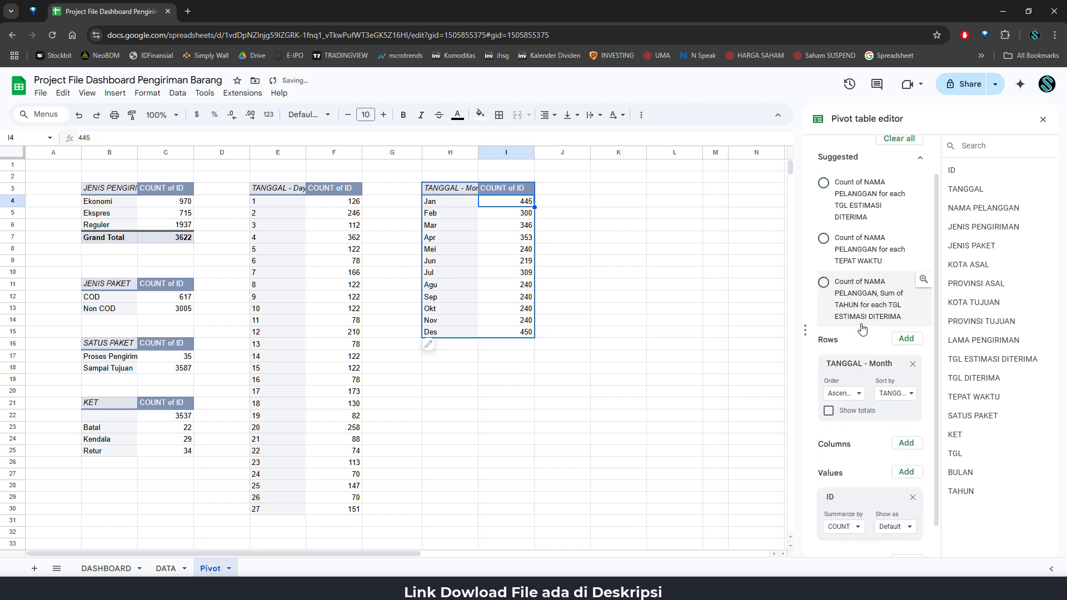
{"action": "left_click", "coordinate": [571, 226]}
Step: Insert a combo chart of the monthly pivot data in H4:I15 and move it clear of the daily pivot table
{"action": "left_click", "coordinate": [435, 206]}
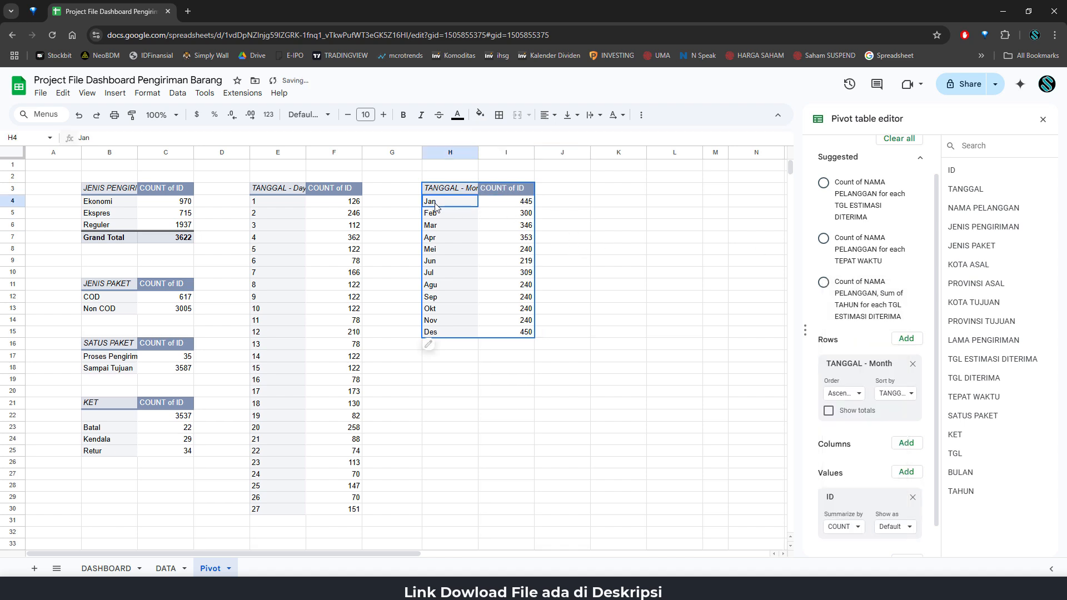
{"action": "left_click_drag", "start_coordinate": [435, 207], "coordinate": [510, 335]}
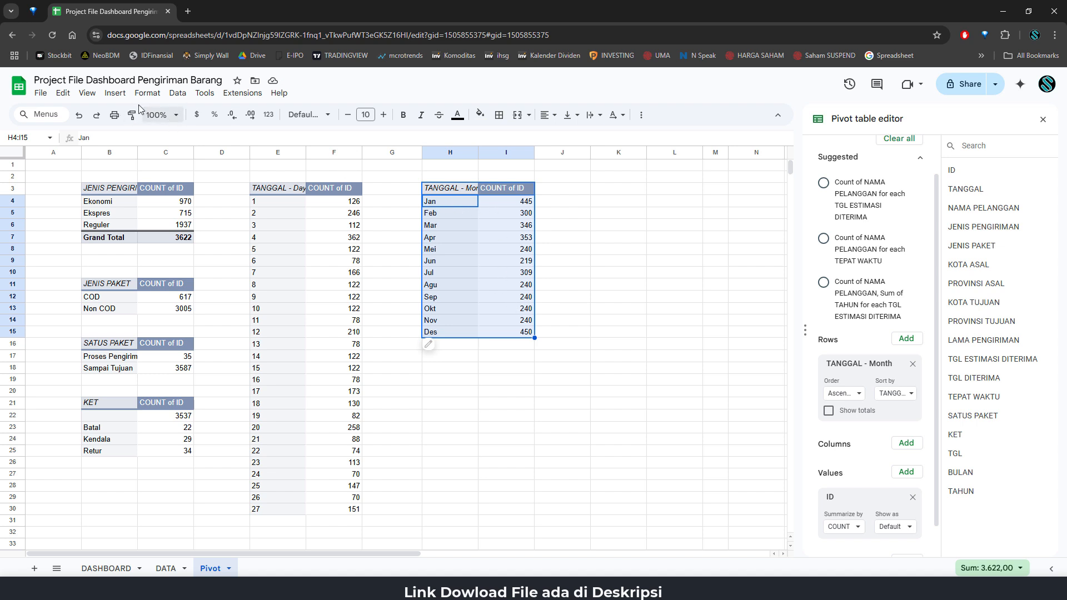
{"action": "left_click", "coordinate": [115, 92]}
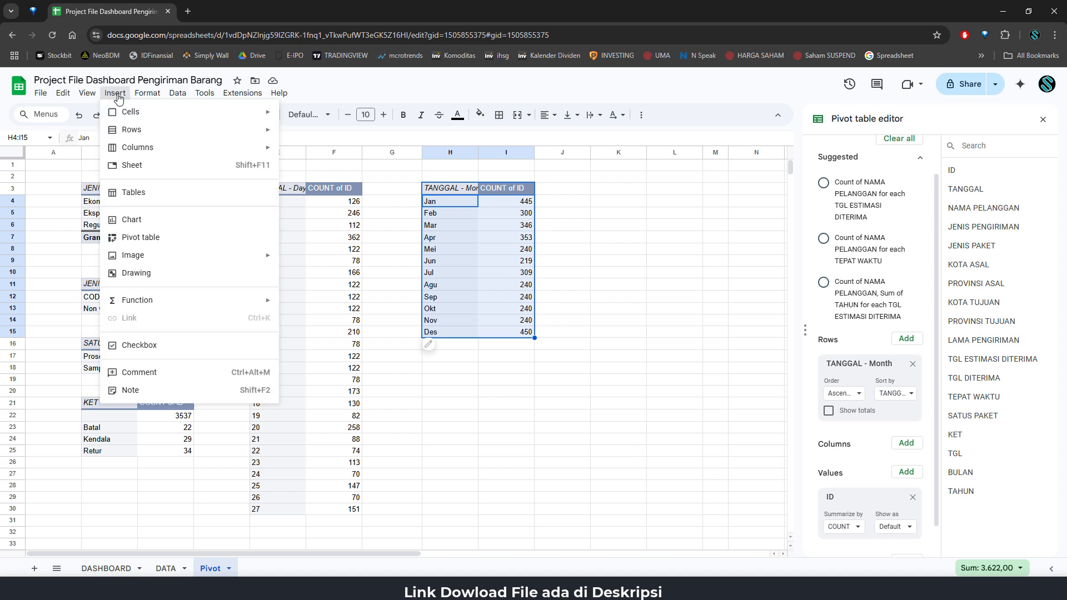
{"action": "left_click", "coordinate": [138, 224]}
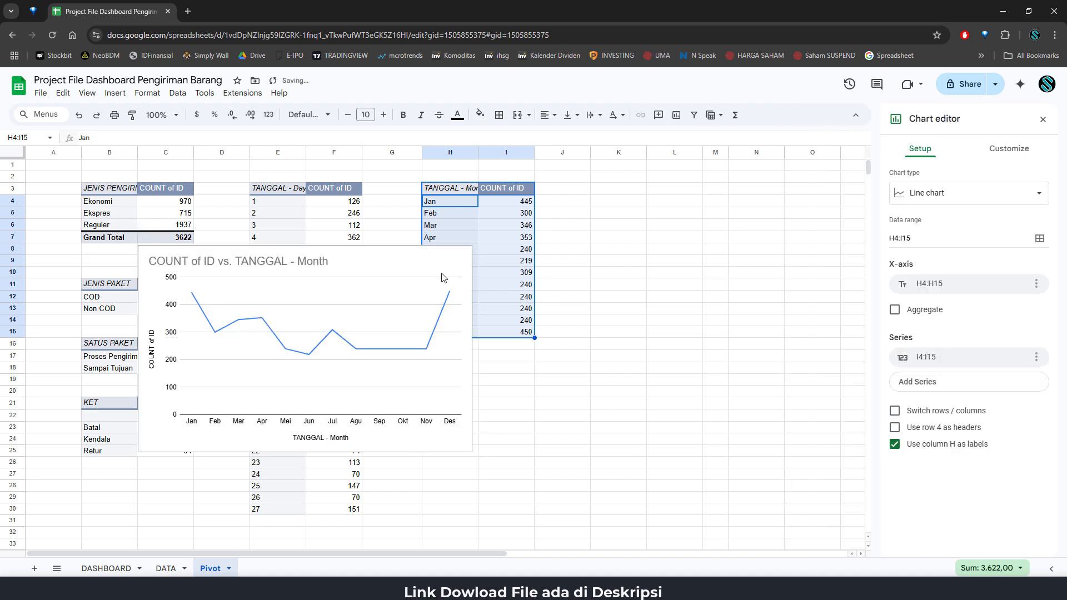
{"action": "left_click", "coordinate": [1039, 199]}
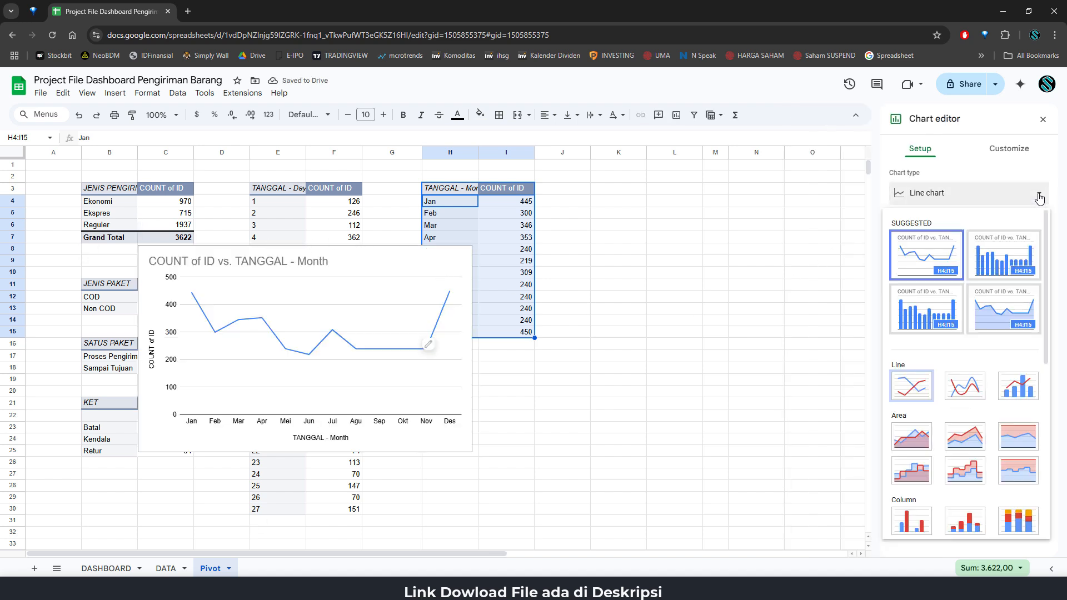
{"action": "left_click", "coordinate": [930, 314]}
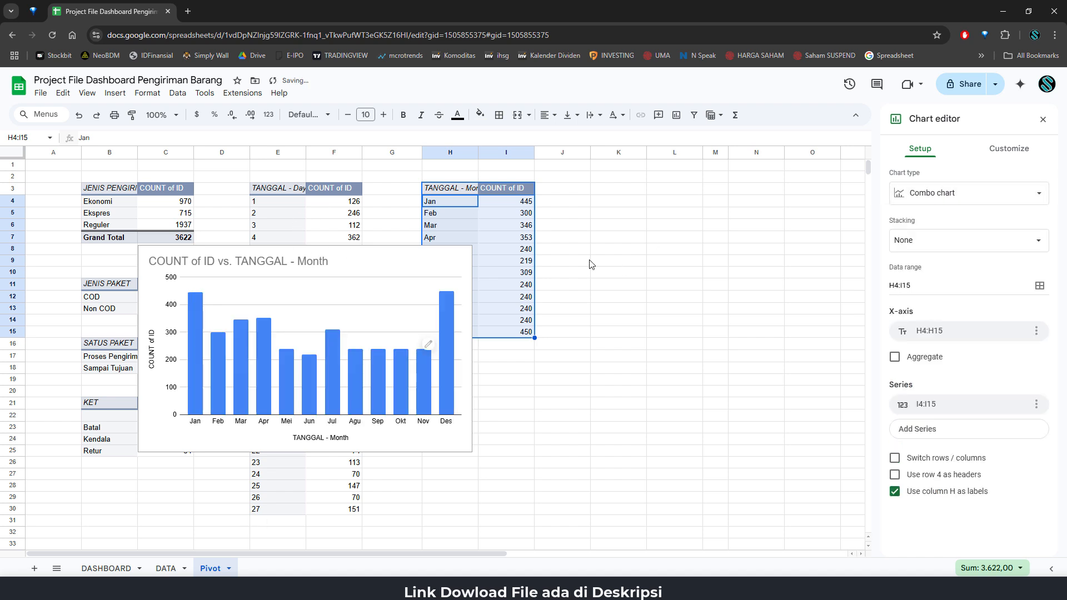
{"action": "left_click_drag", "start_coordinate": [404, 266], "coordinate": [726, 293]}
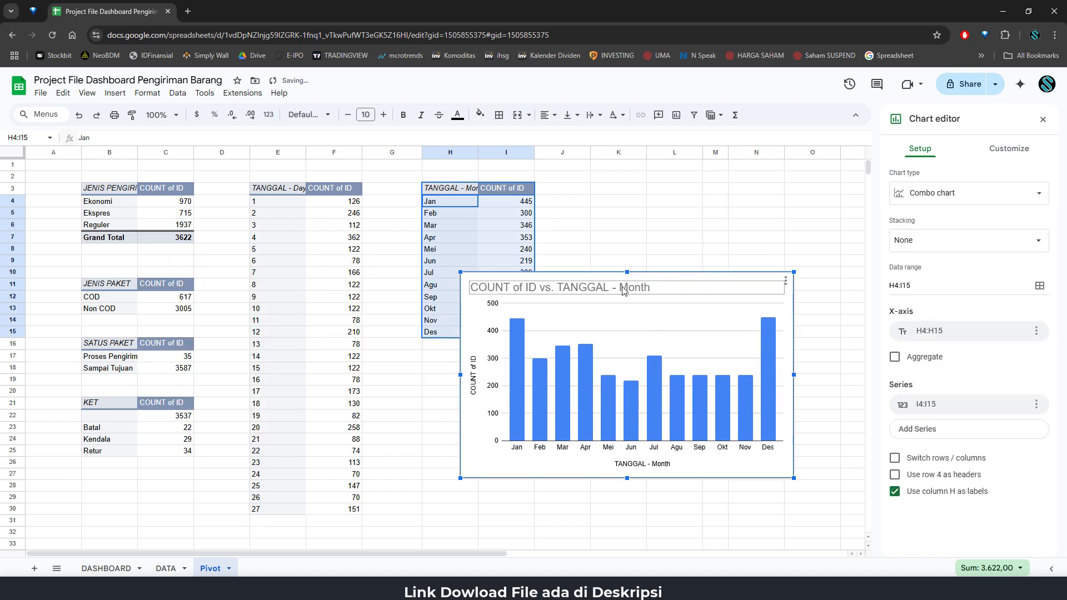
Step: Change the monthly chart's title to PENGIRIMAN PER BULAN in capitals
{"action": "left_click", "coordinate": [643, 291]}
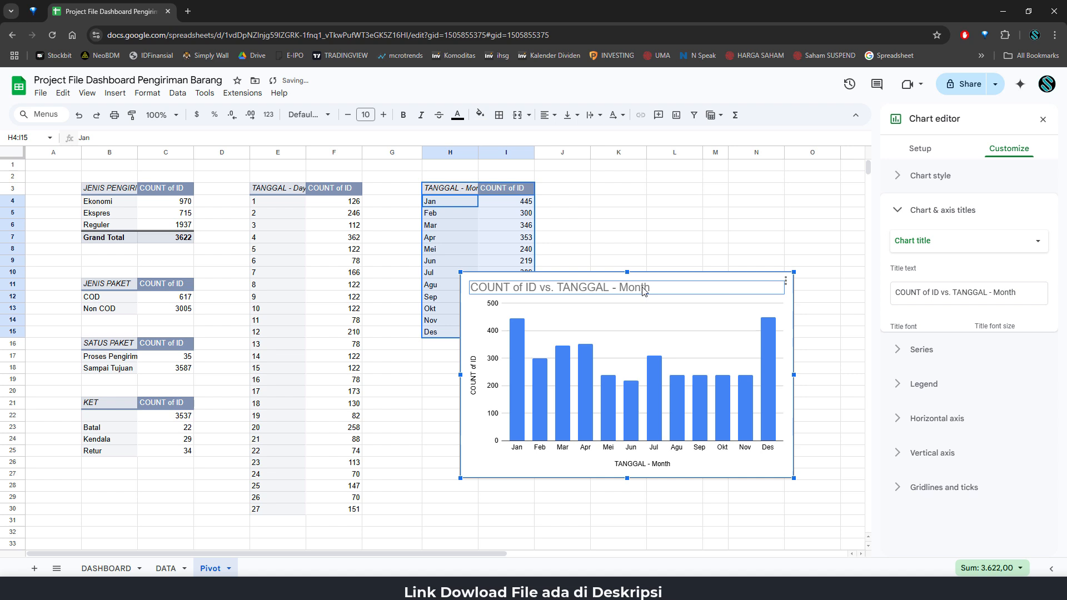
{"action": "left_click", "coordinate": [1029, 296]}
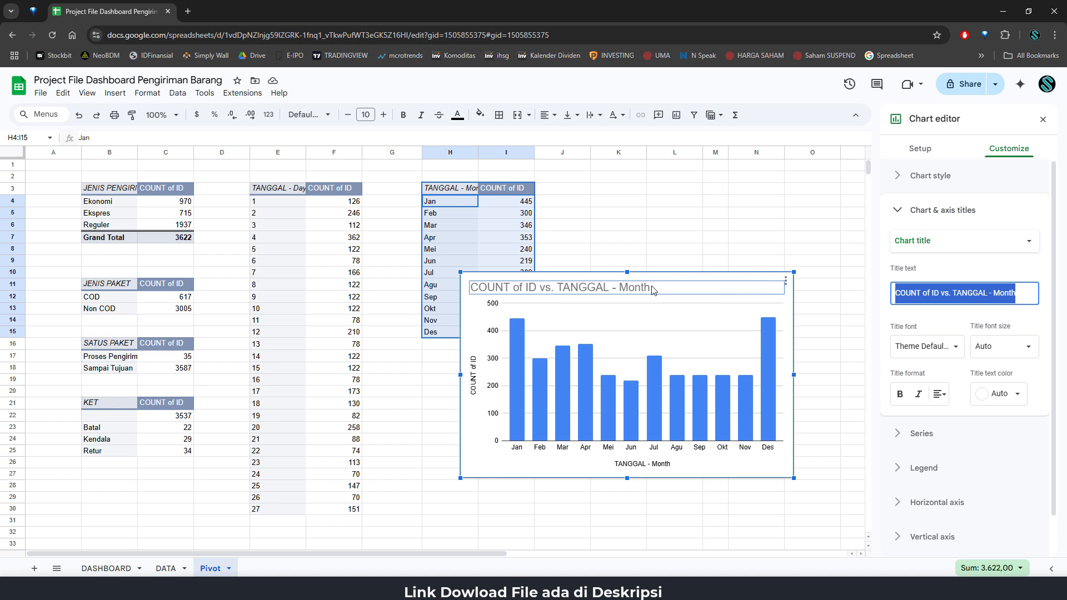
{"action": "type", "text": "p"}
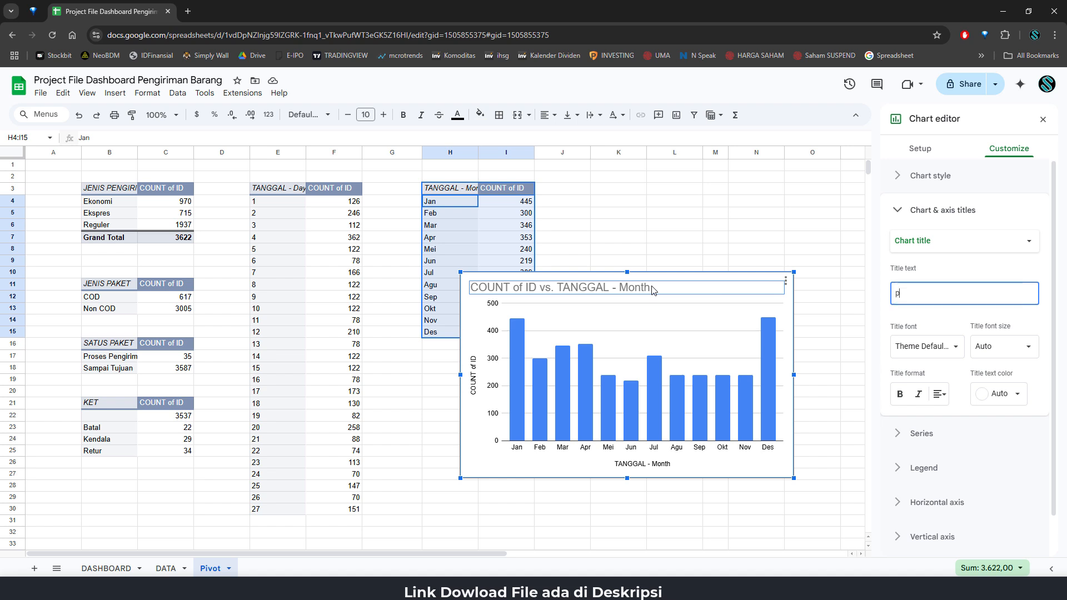
{"action": "type", "text": "engiriman per bulan"}
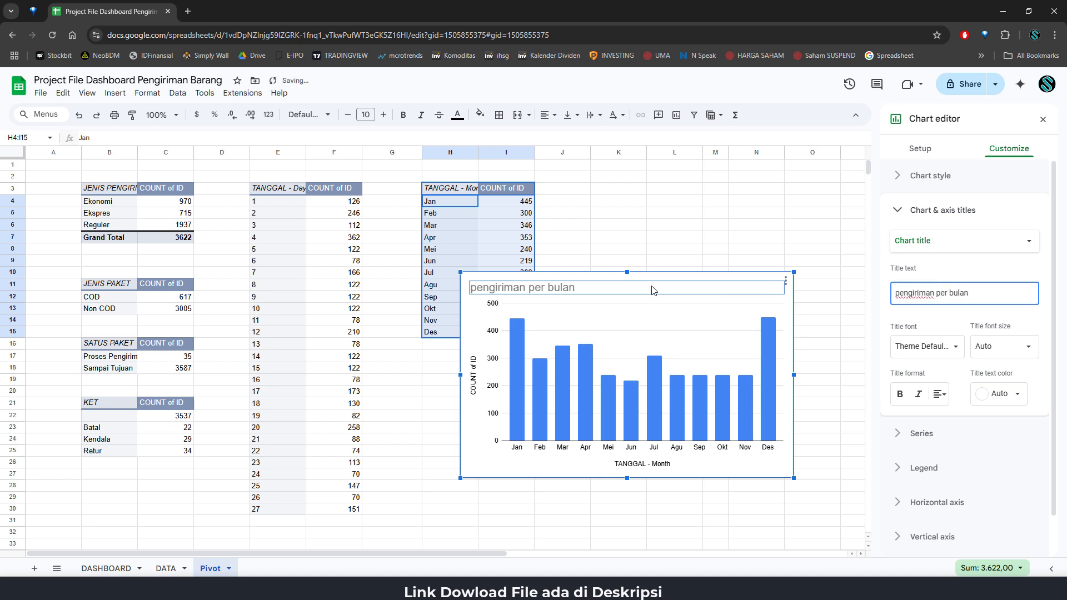
{"action": "key", "text": "ctrl+a"}
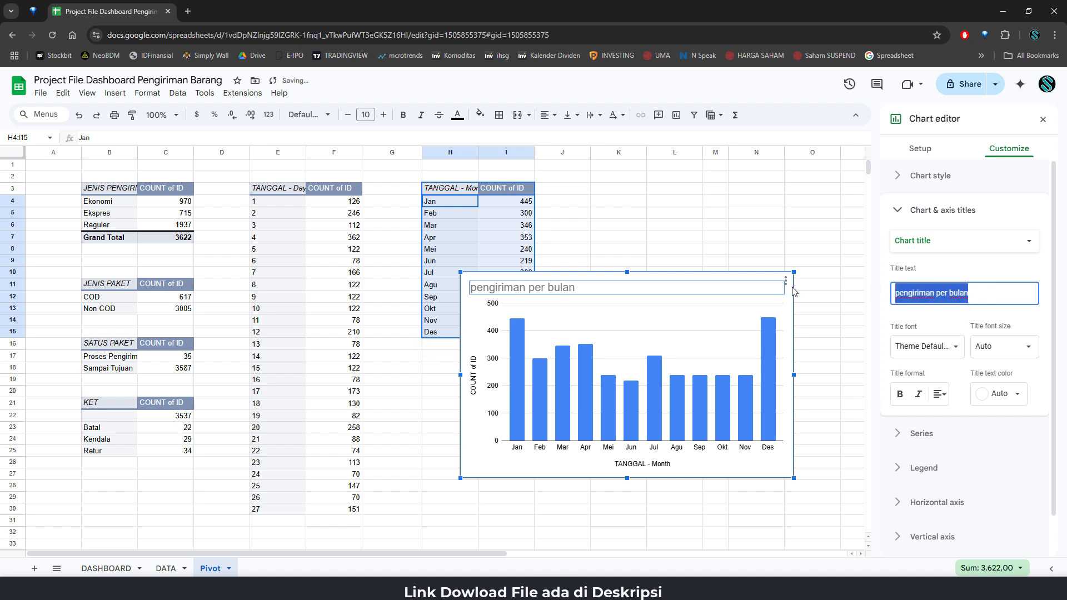
{"action": "type", "text": "PEN"}
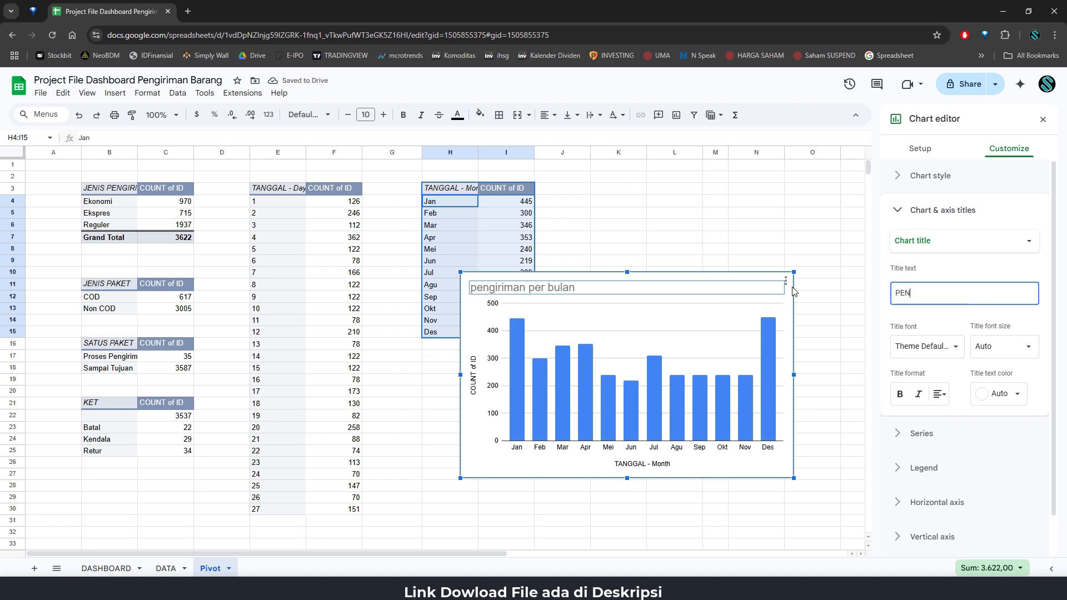
{"action": "type", "text": "GIRIMAN PER BULAN"}
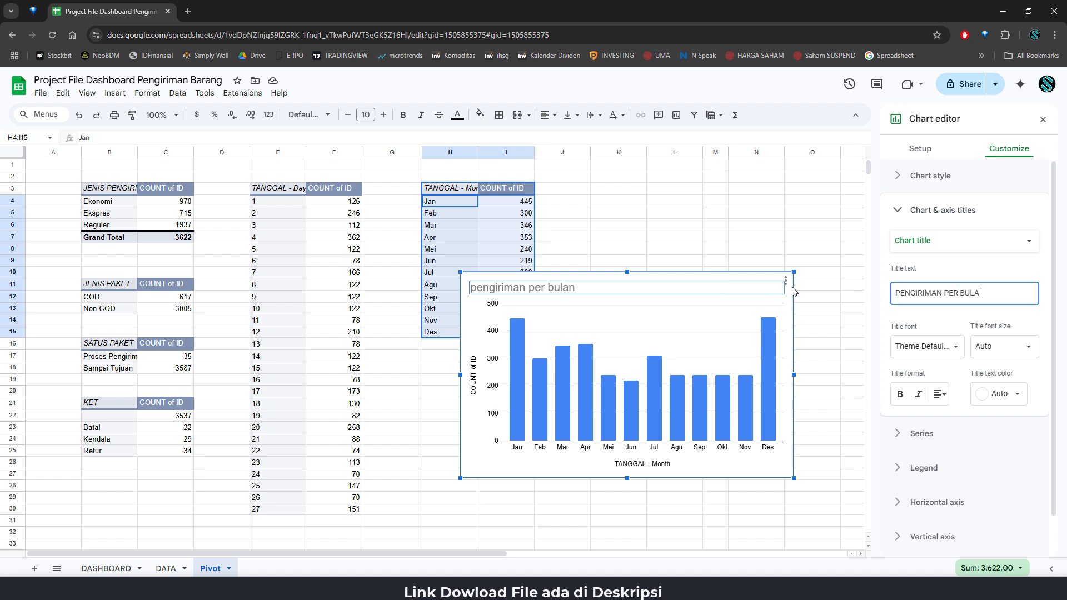
Step: Center the chart title and set its text color to black
{"action": "left_click", "coordinate": [939, 393]}
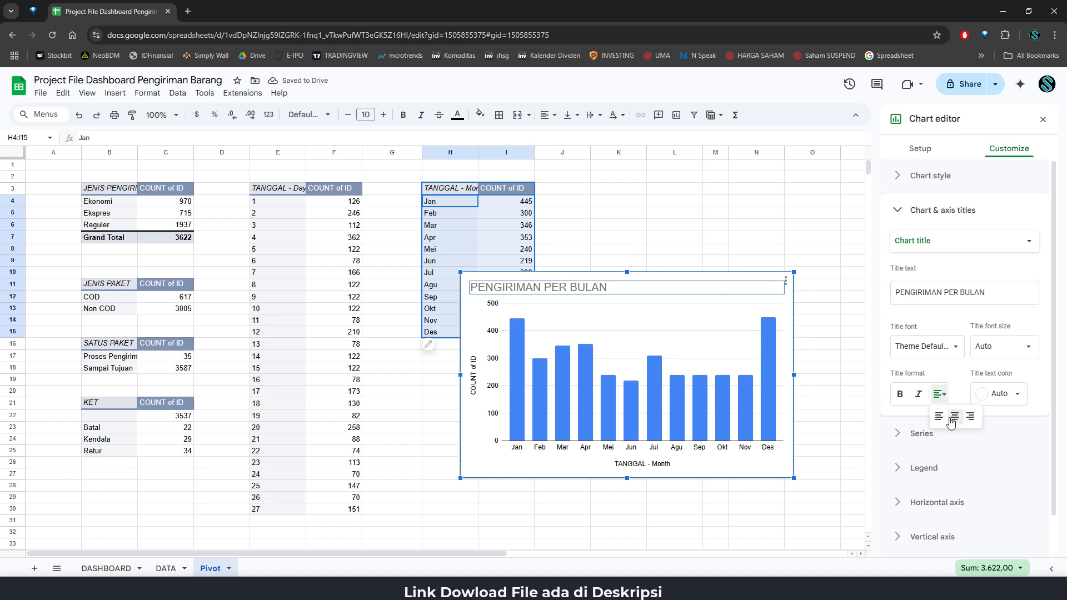
{"action": "left_click", "coordinate": [954, 417]}
{"action": "left_click", "coordinate": [1019, 401]}
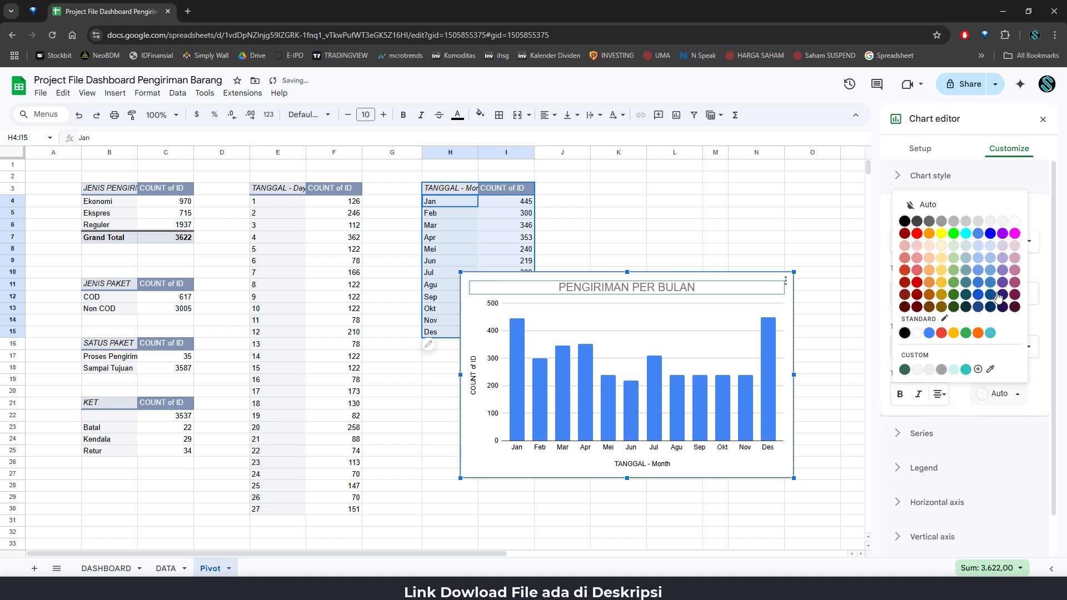
{"action": "left_click", "coordinate": [907, 219]}
Step: Remove the vertical axis title and the horizontal axis title from the monthly chart
{"action": "left_click", "coordinate": [474, 375]}
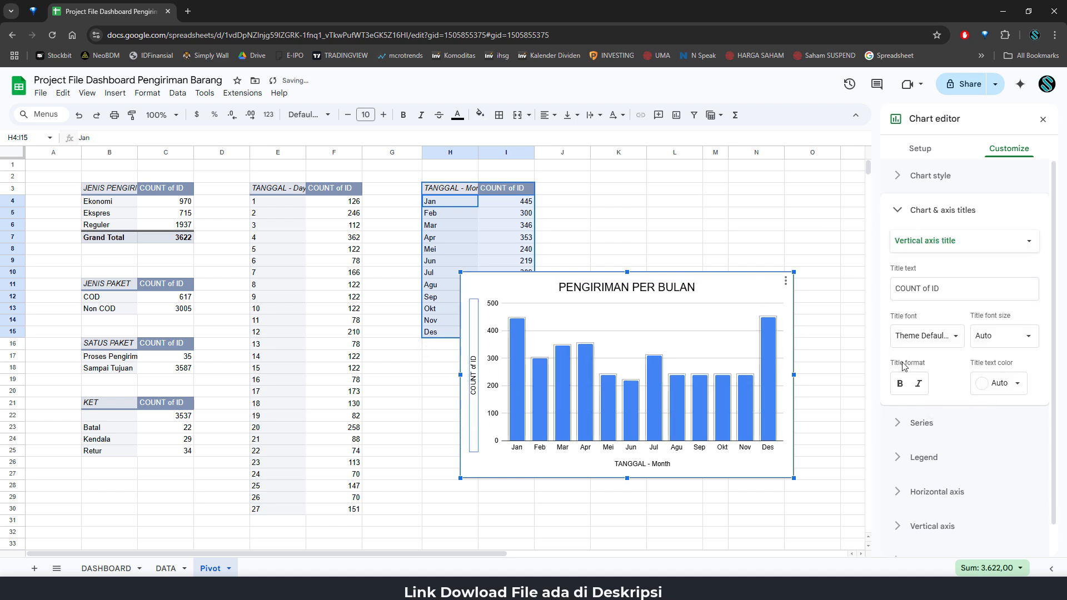
{"action": "triple_click", "coordinate": [953, 286]}
{"action": "key", "text": "BackSpace"}
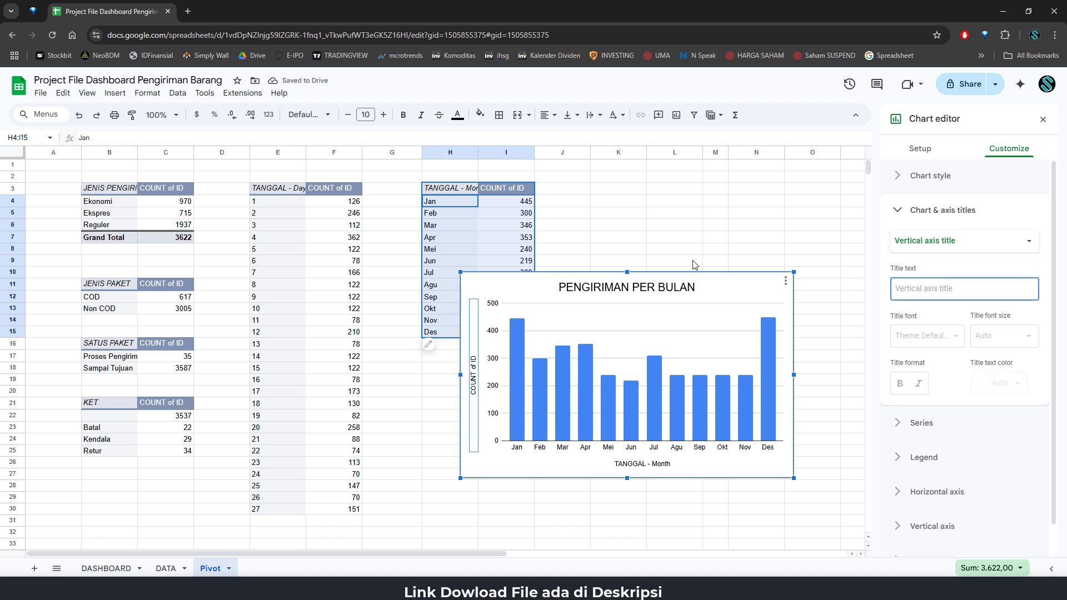
{"action": "left_click", "coordinate": [634, 463]}
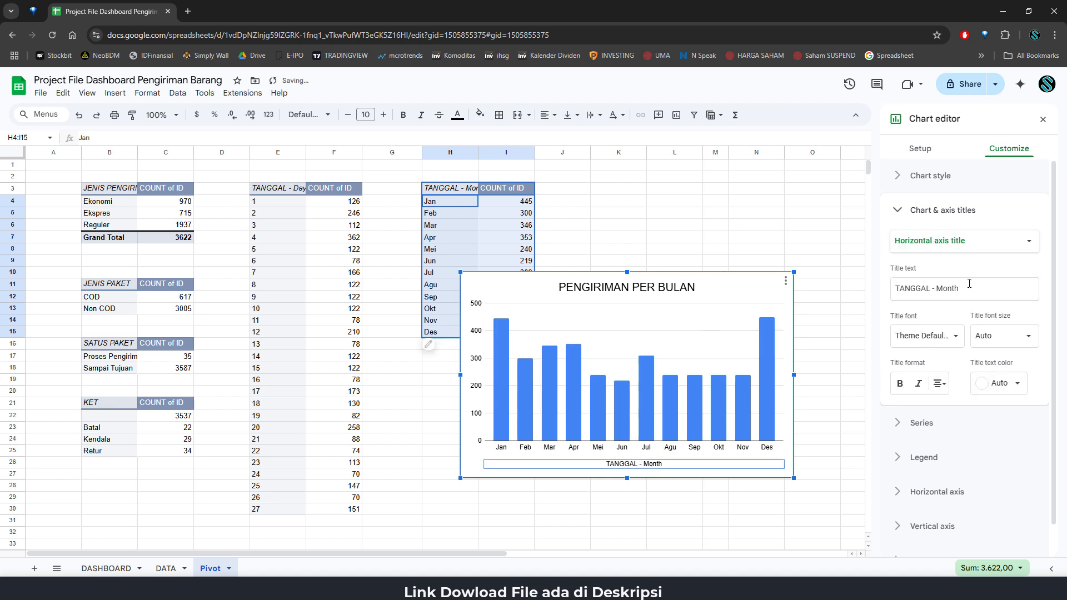
{"action": "left_click_drag", "start_coordinate": [970, 289], "coordinate": [888, 277]}
{"action": "key", "text": "BackSpace"}
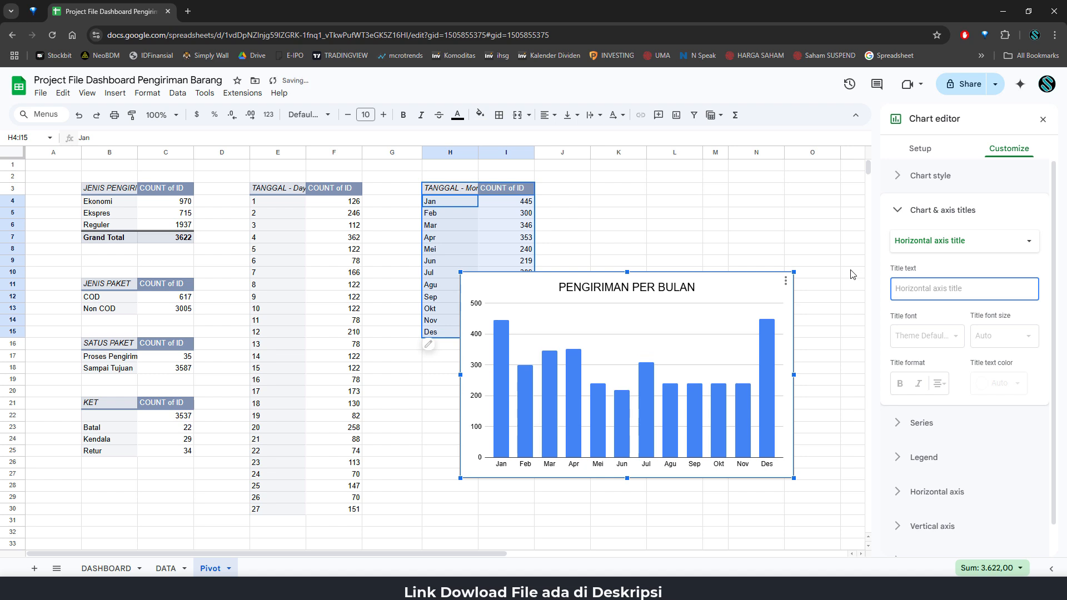
Step: Turn off the major gridlines of the monthly chart's vertical axis
{"action": "left_click", "coordinate": [687, 304]}
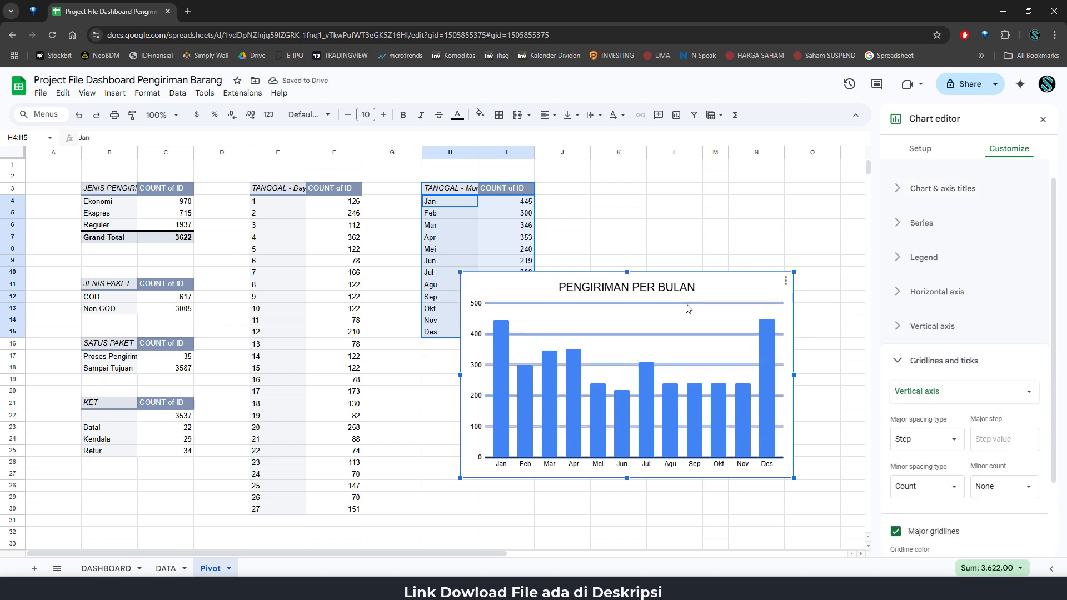
{"action": "scroll", "coordinate": [893, 489], "scroll_direction": "down", "scroll_amount": 2}
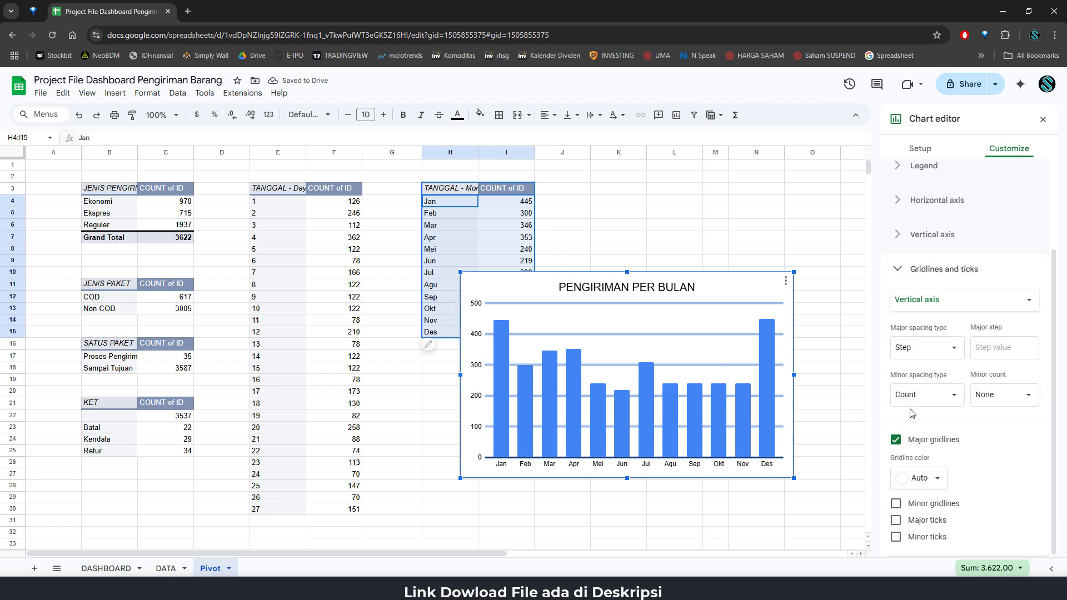
{"action": "left_click", "coordinate": [896, 440]}
Step: Turn on data labels for the column series of the monthly chart
{"action": "left_click", "coordinate": [647, 372]}
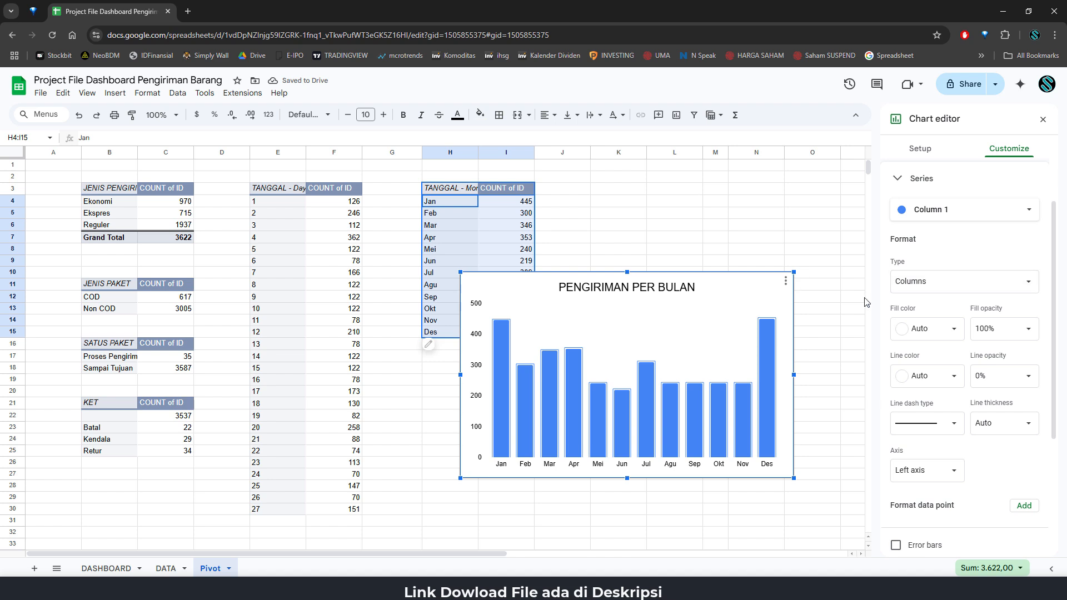
{"action": "scroll", "coordinate": [976, 337], "scroll_direction": "down", "scroll_amount": 3}
{"action": "left_click", "coordinate": [915, 380]}
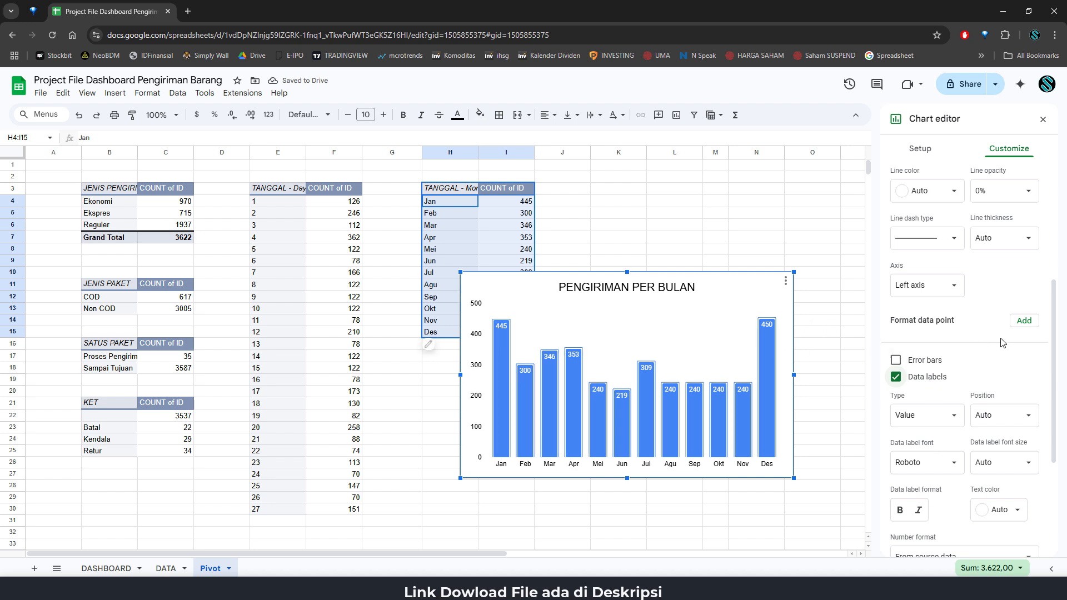
Step: Set the fill color of the monthly chart's columns to the custom teal
{"action": "scroll", "coordinate": [1002, 342], "scroll_direction": "up", "scroll_amount": 5}
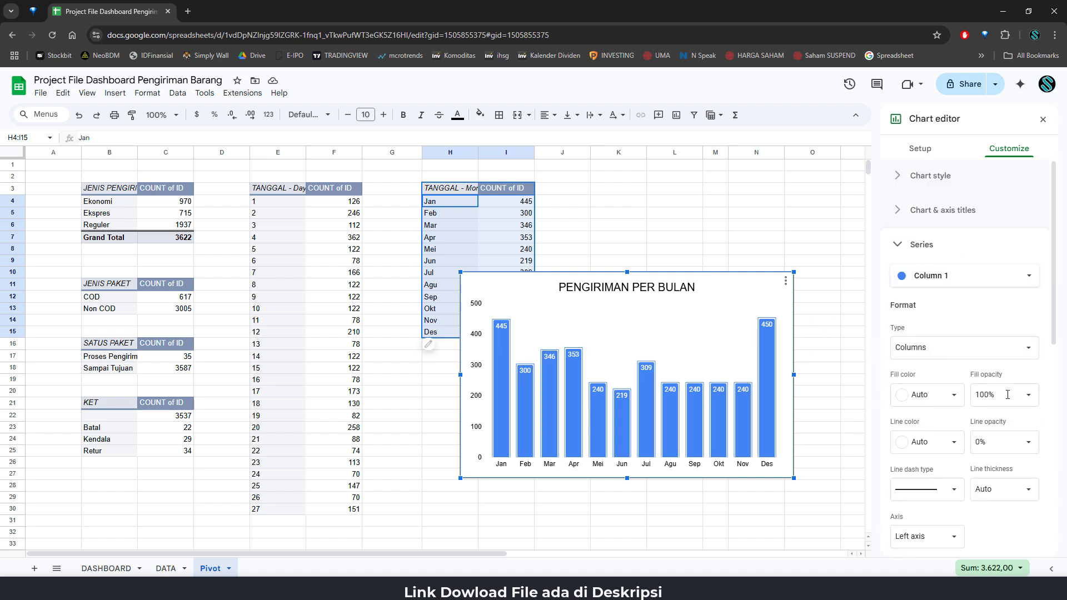
{"action": "left_click", "coordinate": [953, 396]}
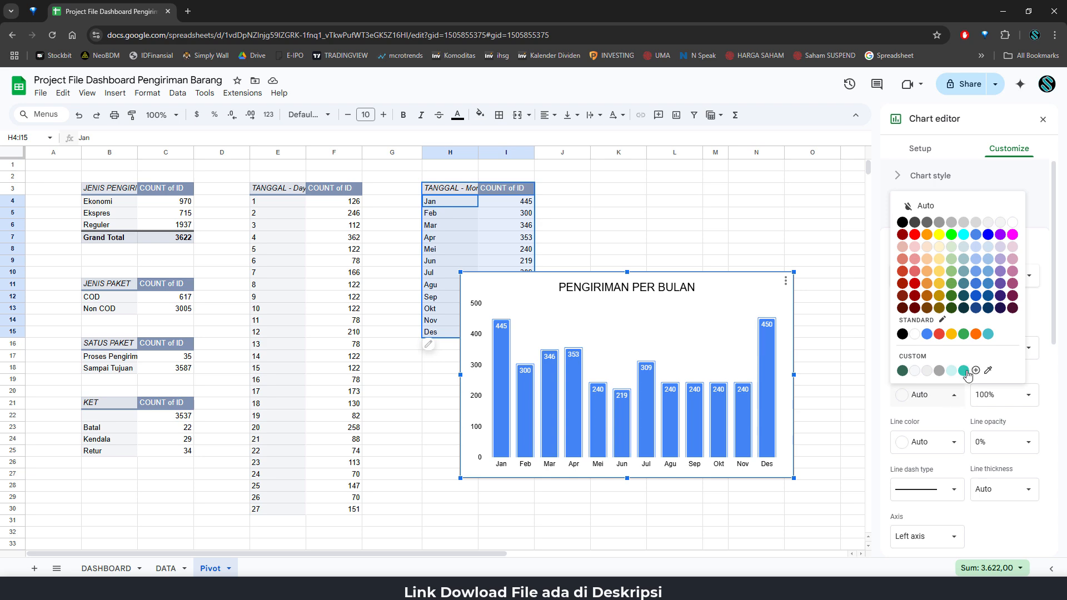
{"action": "left_click", "coordinate": [964, 371]}
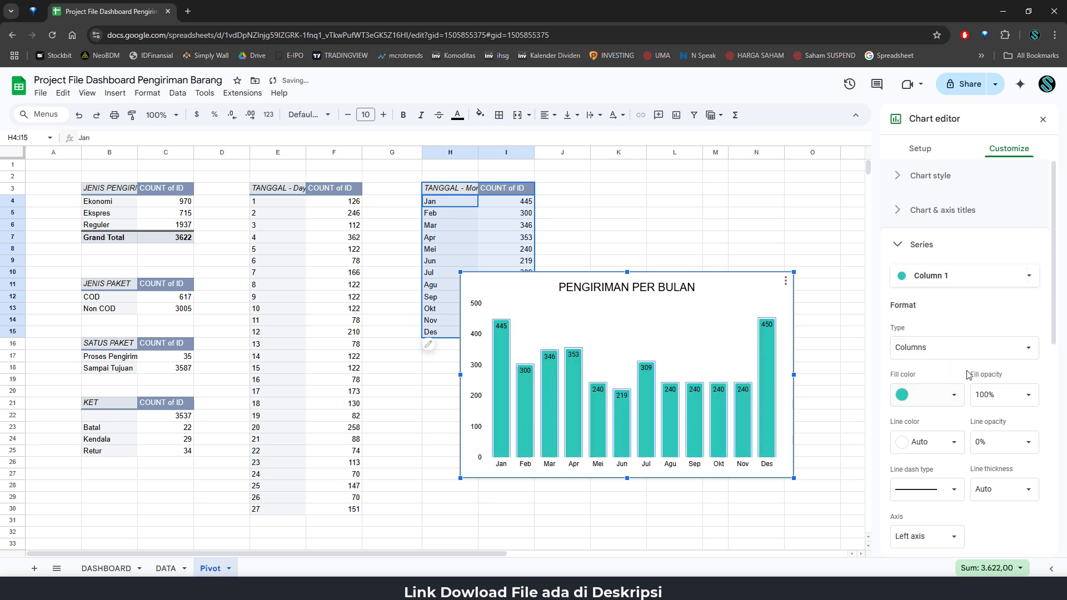
{"action": "left_click", "coordinate": [805, 315]}
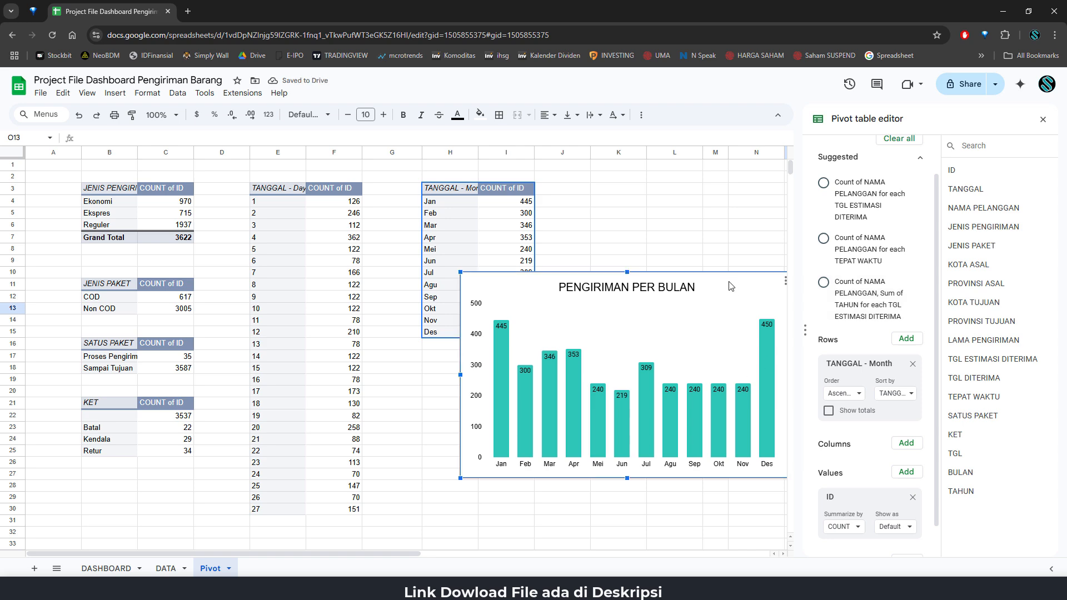
Step: Copy the monthly chart to the DASHBOARD sheet and align it beside the daily shipments chart
{"action": "key", "text": "ctrl+x"}
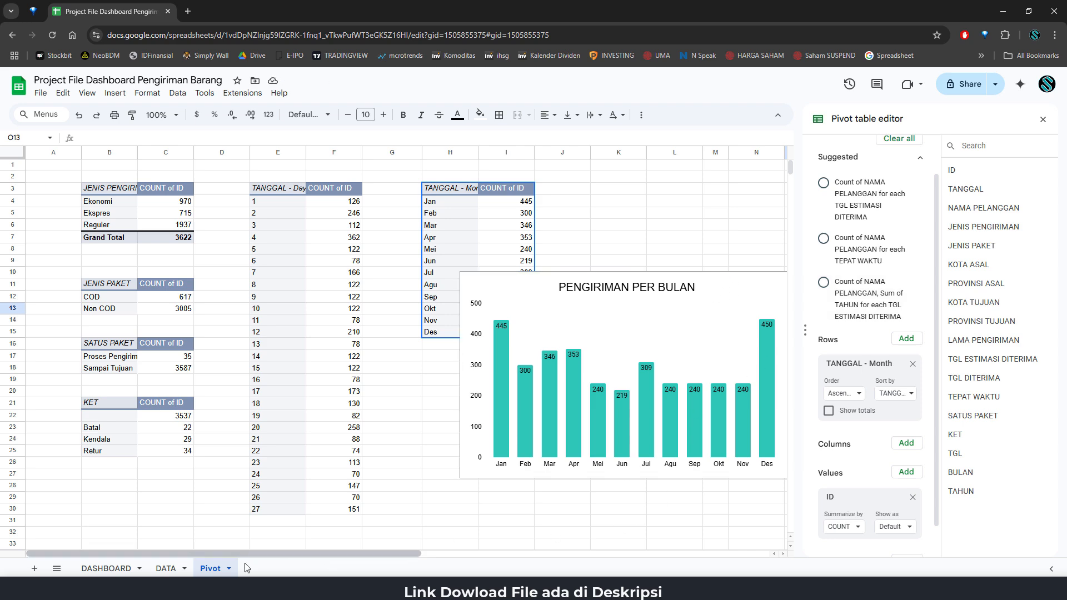
{"action": "left_click", "coordinate": [111, 569]}
{"action": "left_click", "coordinate": [743, 288]}
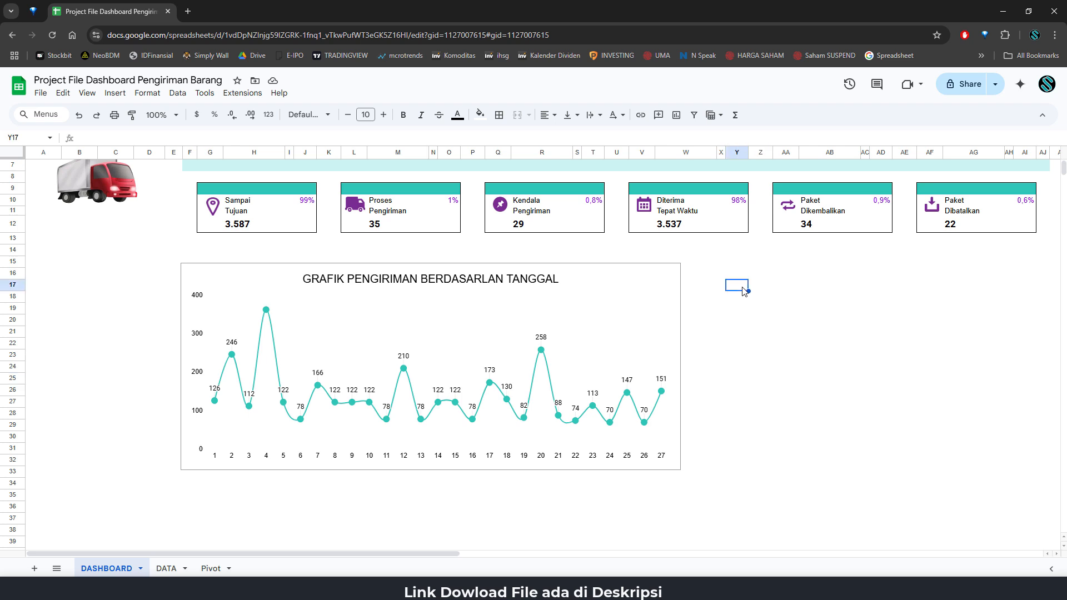
{"action": "key", "text": "ctrl+v"}
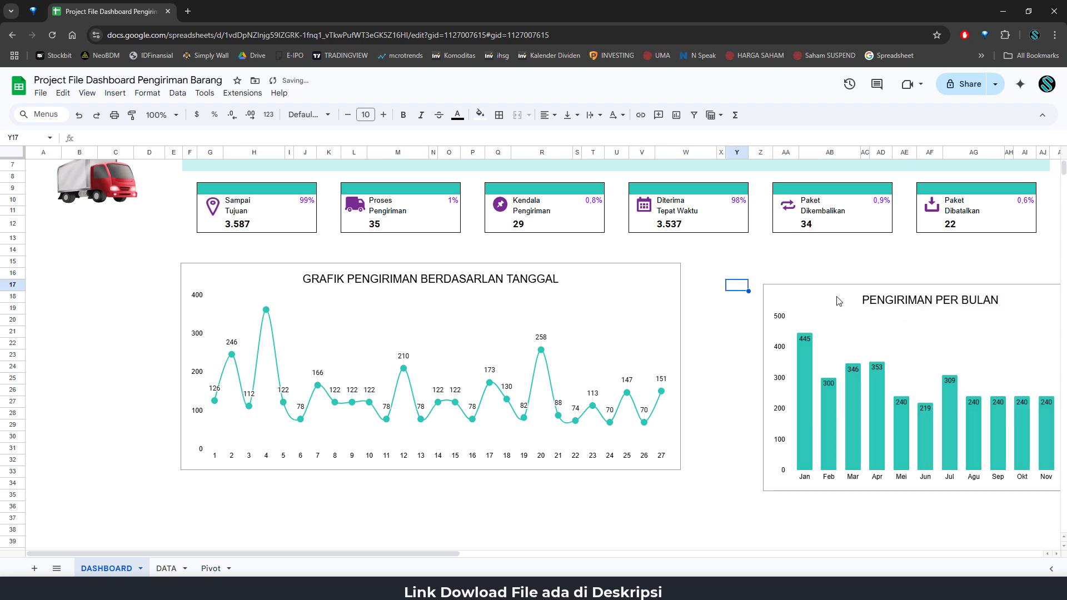
{"action": "left_click_drag", "start_coordinate": [838, 301], "coordinate": [762, 270]}
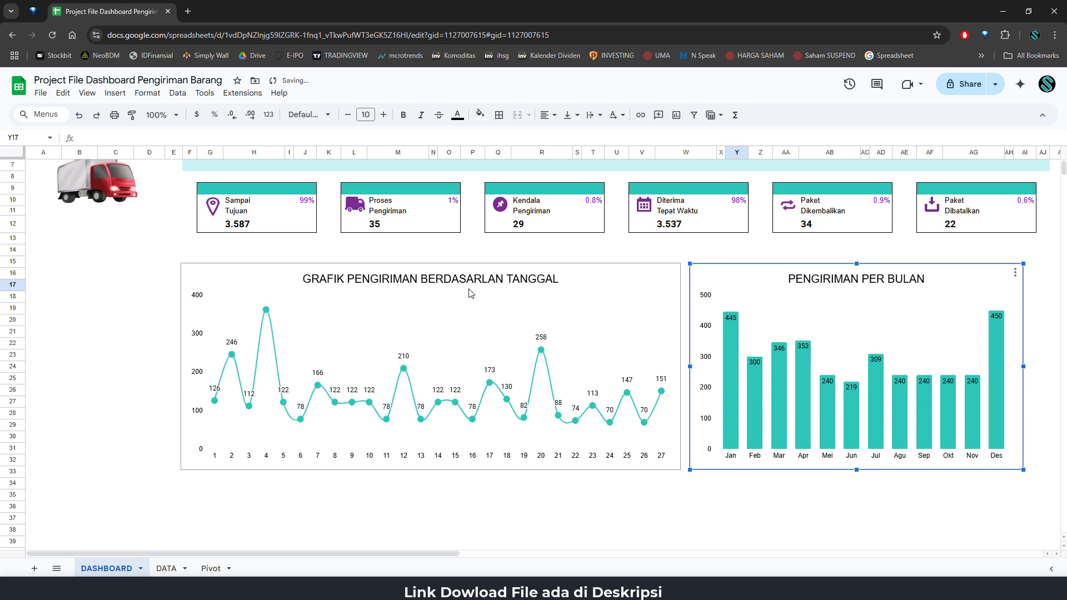
{"action": "left_click", "coordinate": [515, 241]}
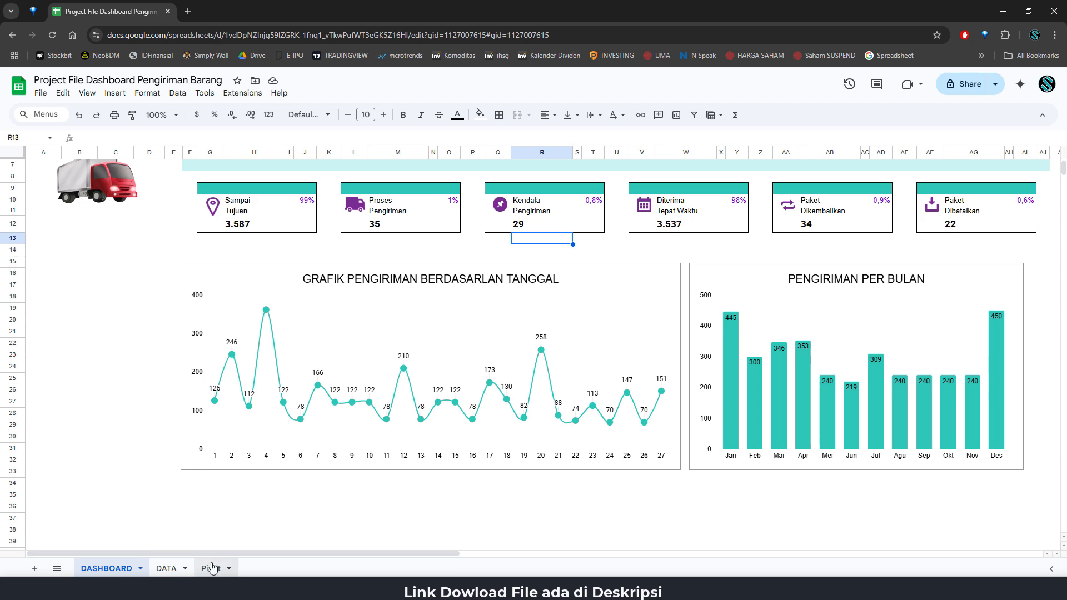
Step: Check the columns of the DATA sheet and delete the leftover monthly chart from the Pivot sheet
{"action": "left_click", "coordinate": [166, 568]}
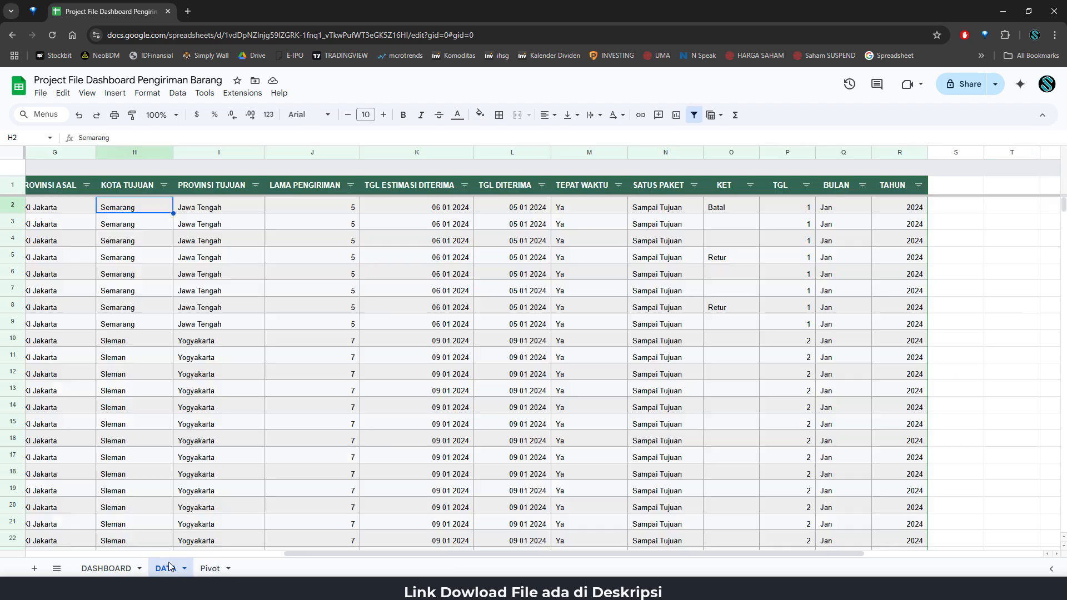
{"action": "left_click_drag", "start_coordinate": [715, 552], "coordinate": [458, 545]}
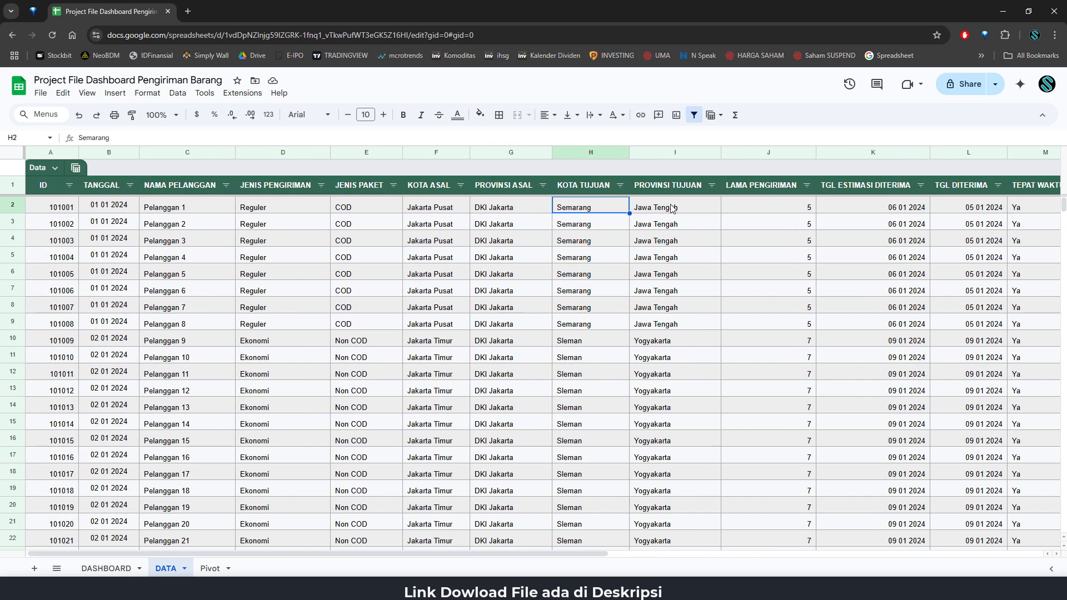
{"action": "left_click", "coordinate": [210, 567]}
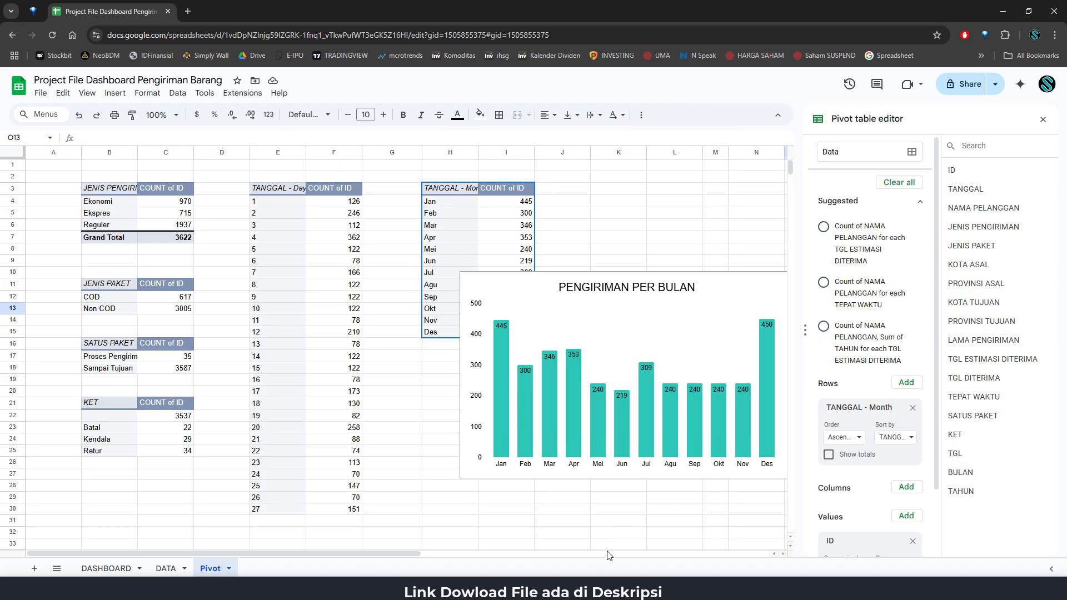
{"action": "left_click", "coordinate": [669, 317]}
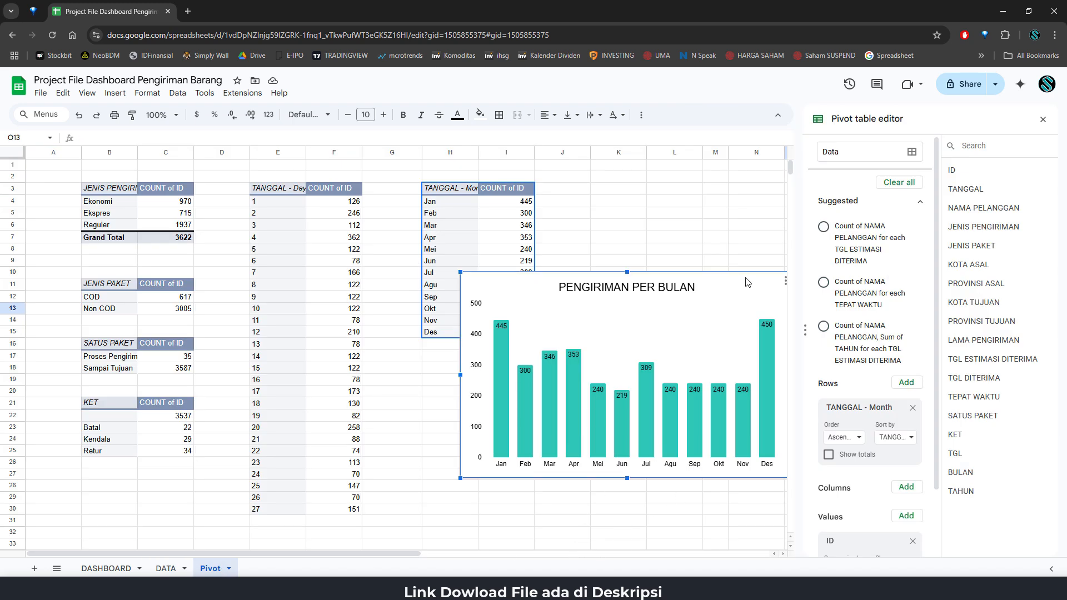
{"action": "key", "text": "Delete"}
Step: Create a new pivot table from the Data table in the existing sheet at Pivot!K3
{"action": "left_click_drag", "start_coordinate": [399, 552], "coordinate": [498, 550]}
{"action": "left_click", "coordinate": [446, 190]}
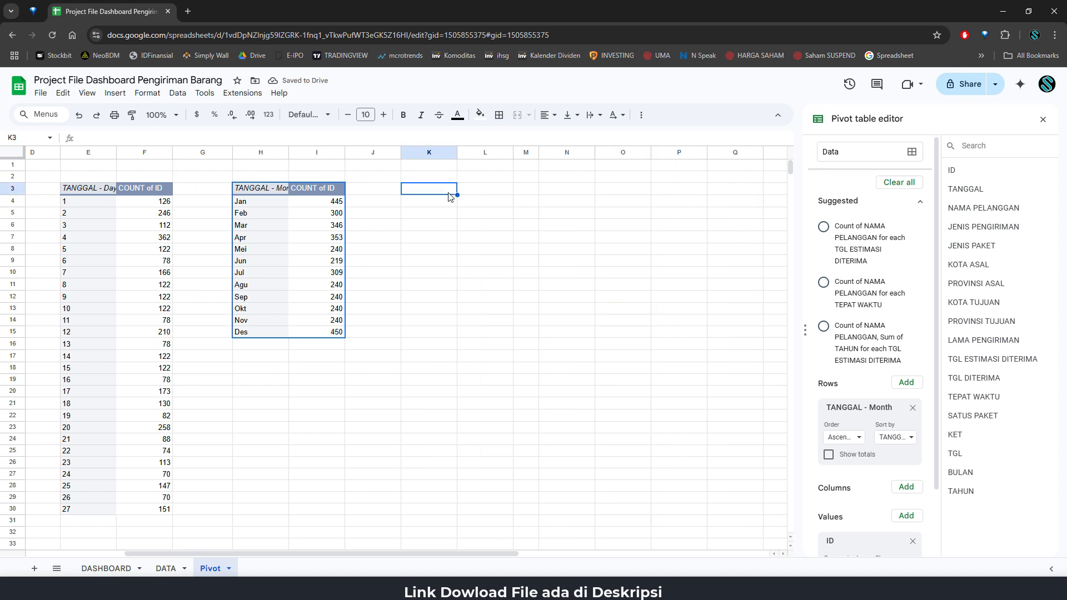
{"action": "left_click", "coordinate": [116, 94]}
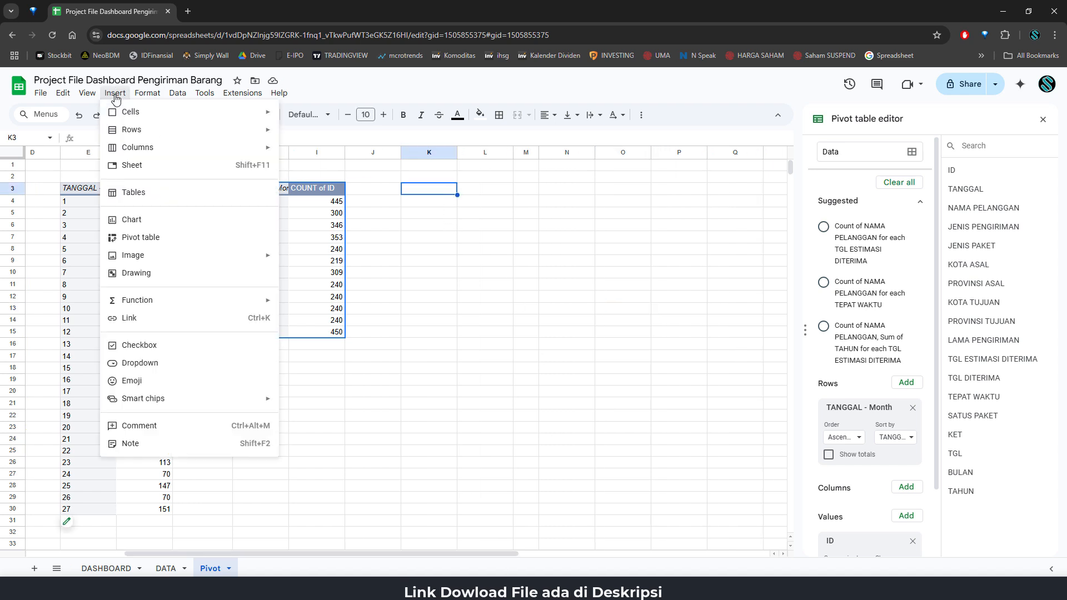
{"action": "left_click", "coordinate": [173, 239]}
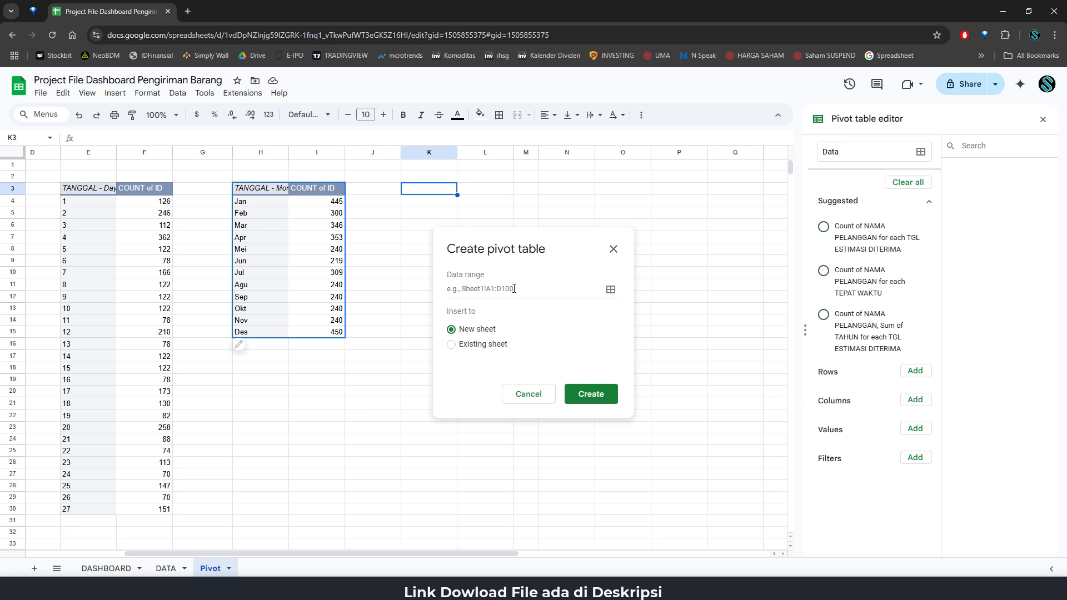
{"action": "left_click", "coordinate": [488, 345]}
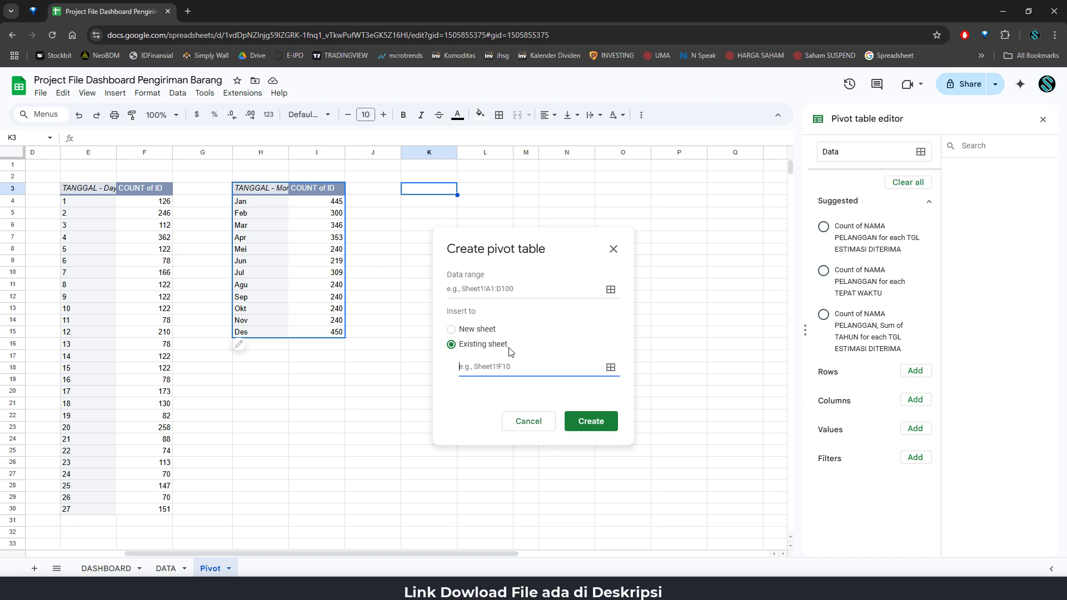
{"action": "left_click", "coordinate": [418, 193]}
{"action": "left_click", "coordinate": [587, 320]}
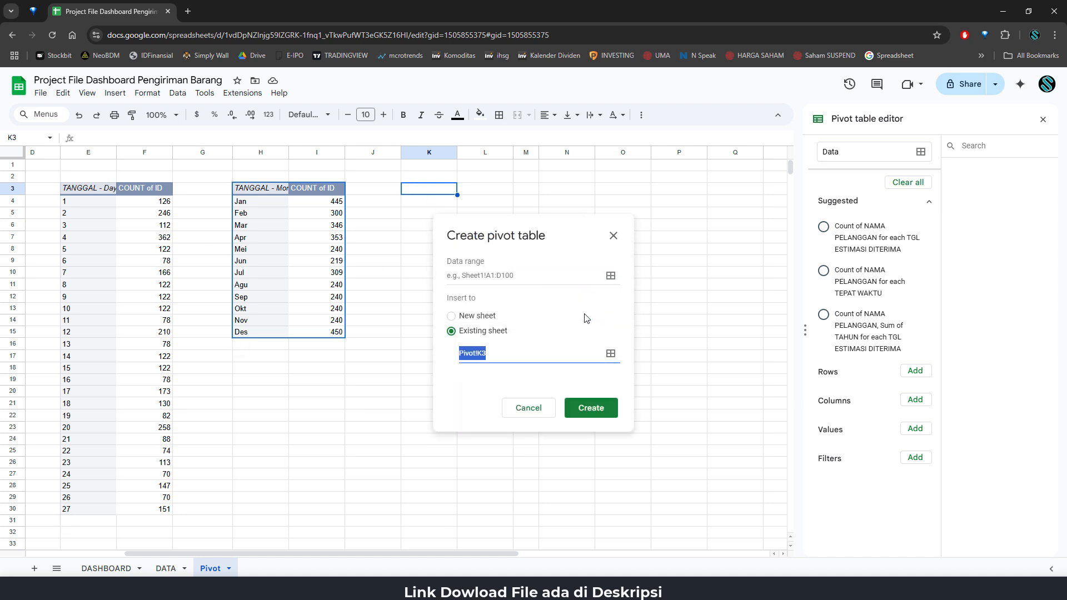
{"action": "left_click", "coordinate": [542, 277]}
{"action": "type", "text": "dATA"}
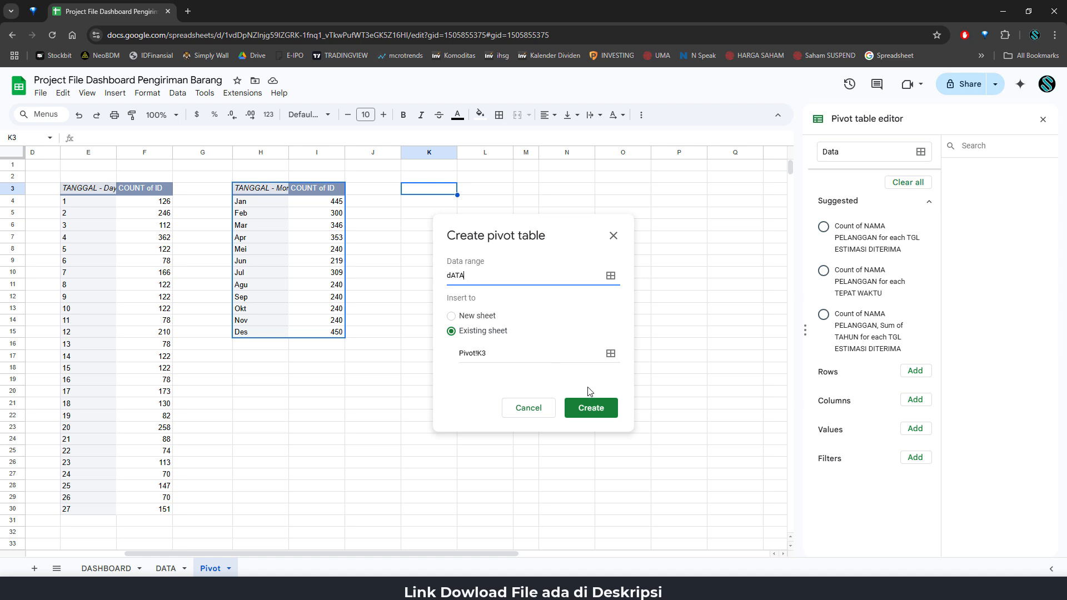
{"action": "left_click", "coordinate": [591, 409]}
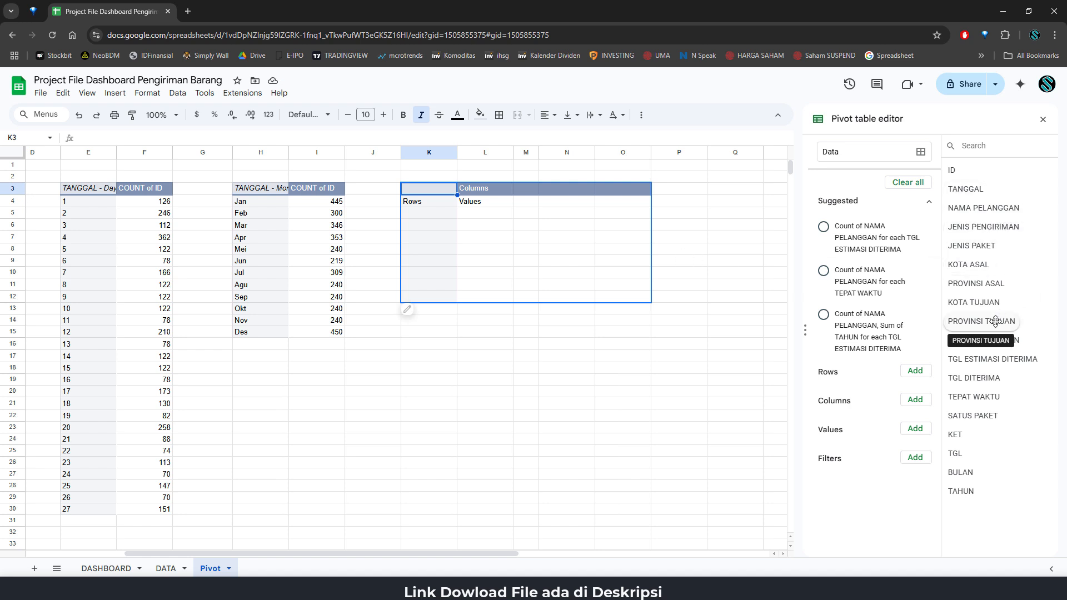
Step: Add PROVINSI TUJUAN as rows without totals and ID as values to the new pivot table
{"action": "left_click_drag", "start_coordinate": [995, 320], "coordinate": [854, 388]}
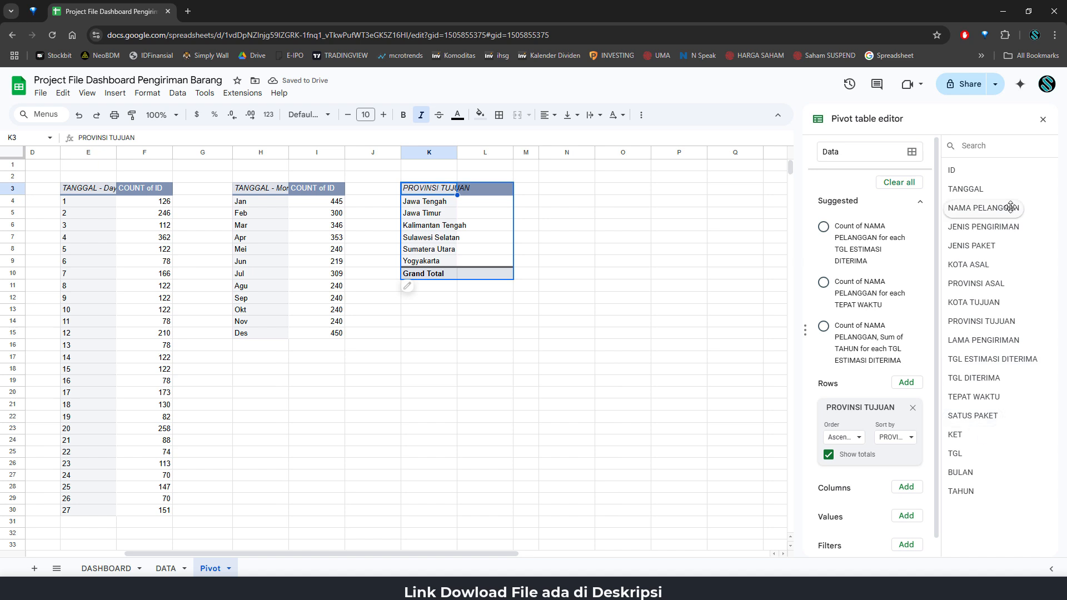
{"action": "left_click_drag", "start_coordinate": [953, 170], "coordinate": [827, 523]}
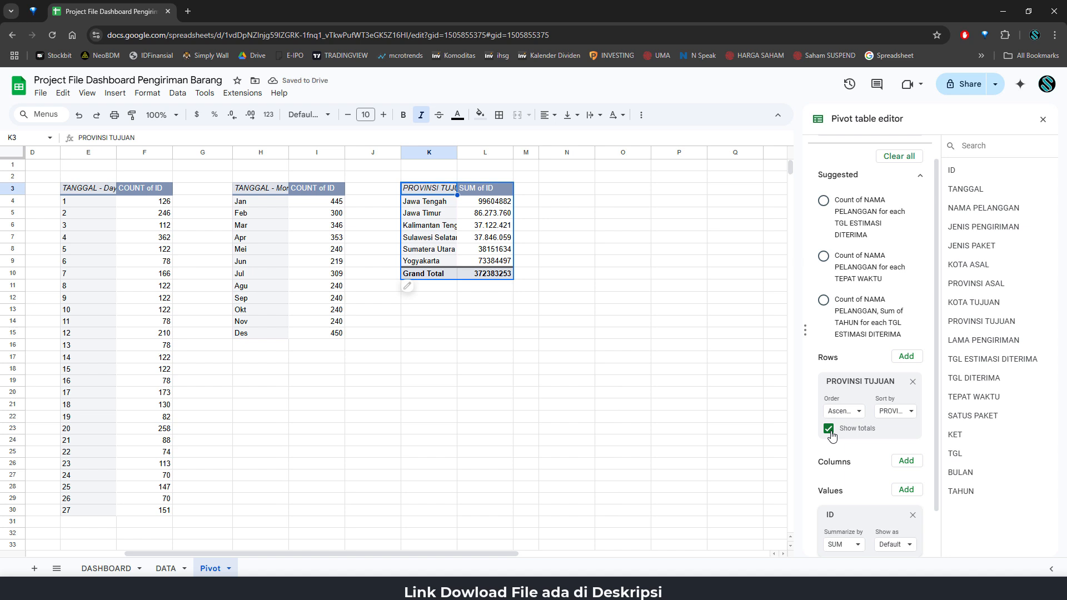
{"action": "left_click", "coordinate": [829, 430]}
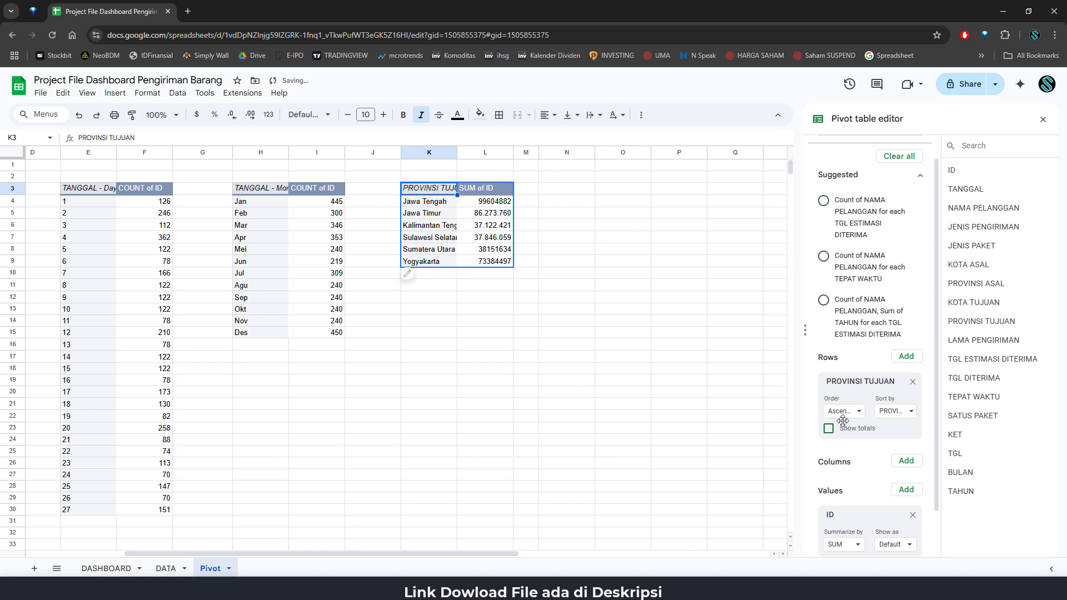
Step: Summarize the ID values by COUNT and widen column K to fit the province names
{"action": "scroll", "coordinate": [842, 420], "scroll_direction": "down", "scroll_amount": 2}
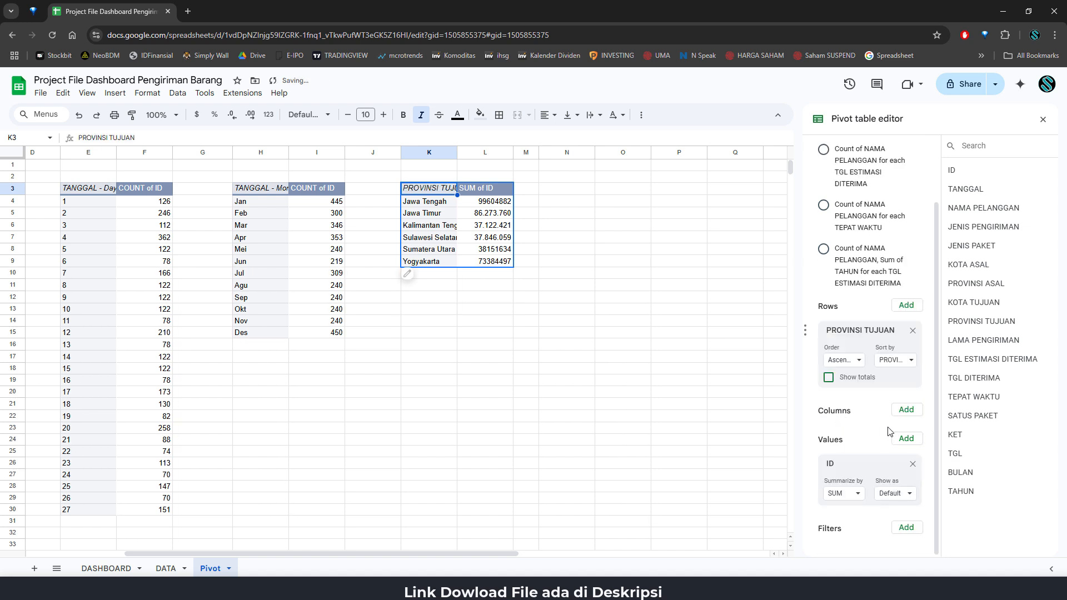
{"action": "left_click", "coordinate": [860, 494]}
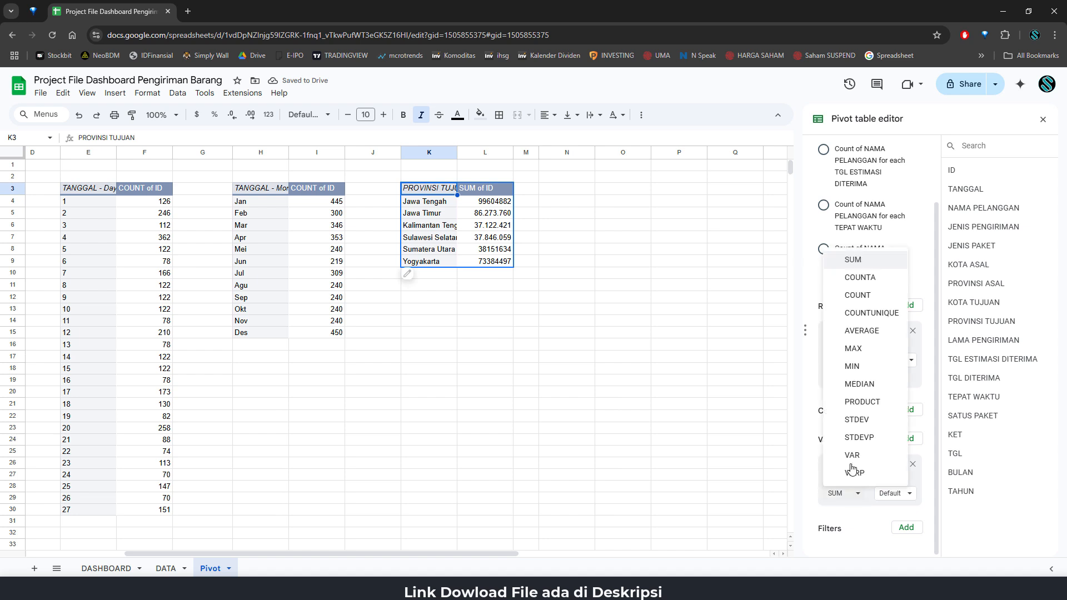
{"action": "left_click", "coordinate": [858, 303]}
{"action": "left_click", "coordinate": [545, 212]}
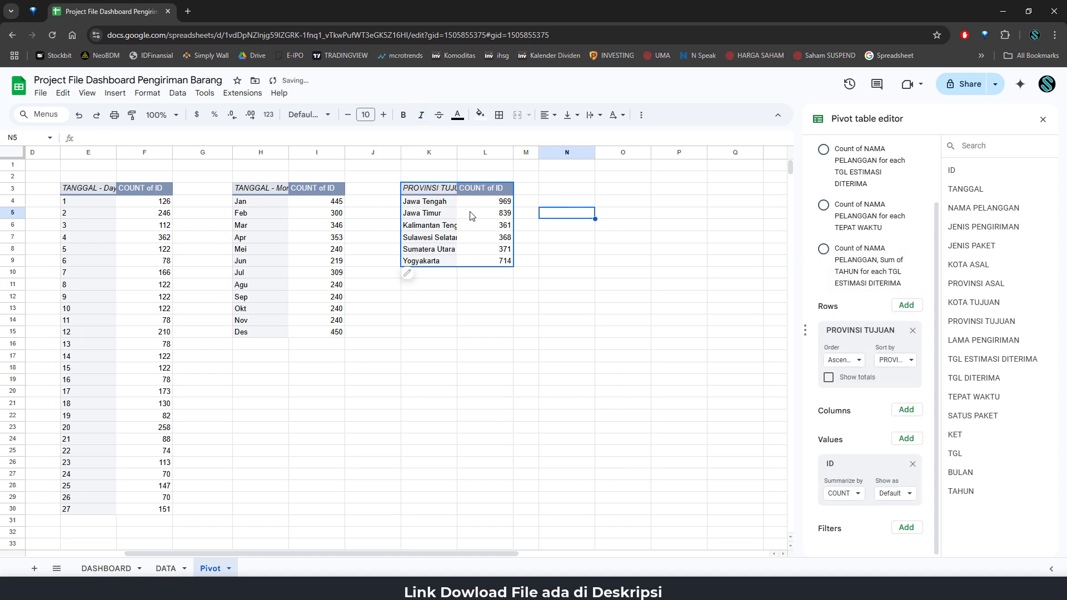
{"action": "left_click_drag", "start_coordinate": [457, 152], "coordinate": [470, 152]}
Step: Insert a chart of the province pivot data in K4:L9 and move it off the daily and monthly pivot tables
{"action": "left_click_drag", "start_coordinate": [447, 203], "coordinate": [519, 266]}
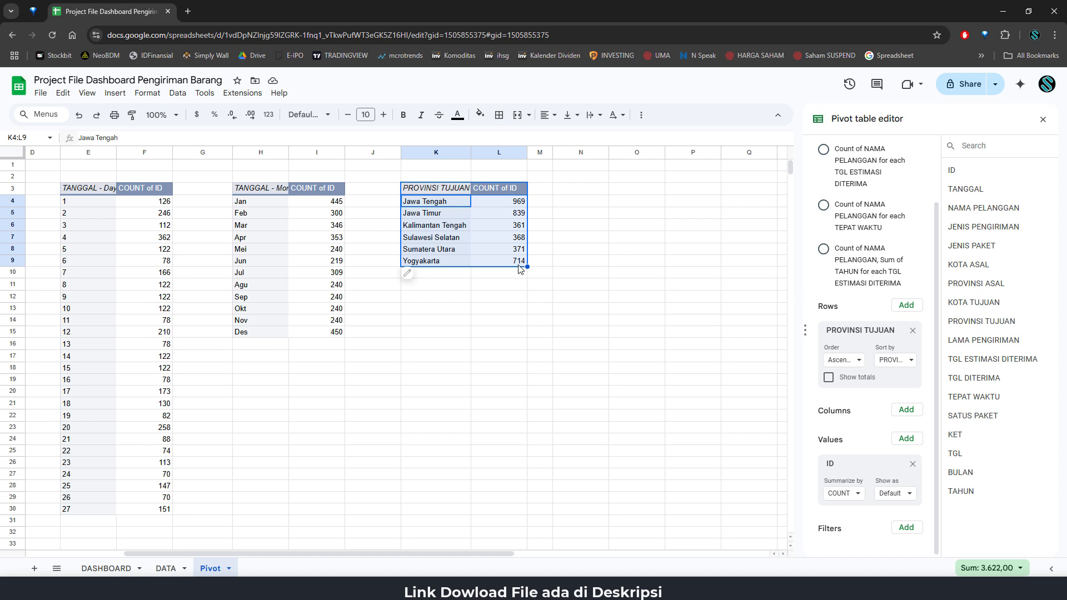
{"action": "left_click", "coordinate": [119, 94]}
{"action": "left_click", "coordinate": [140, 221]}
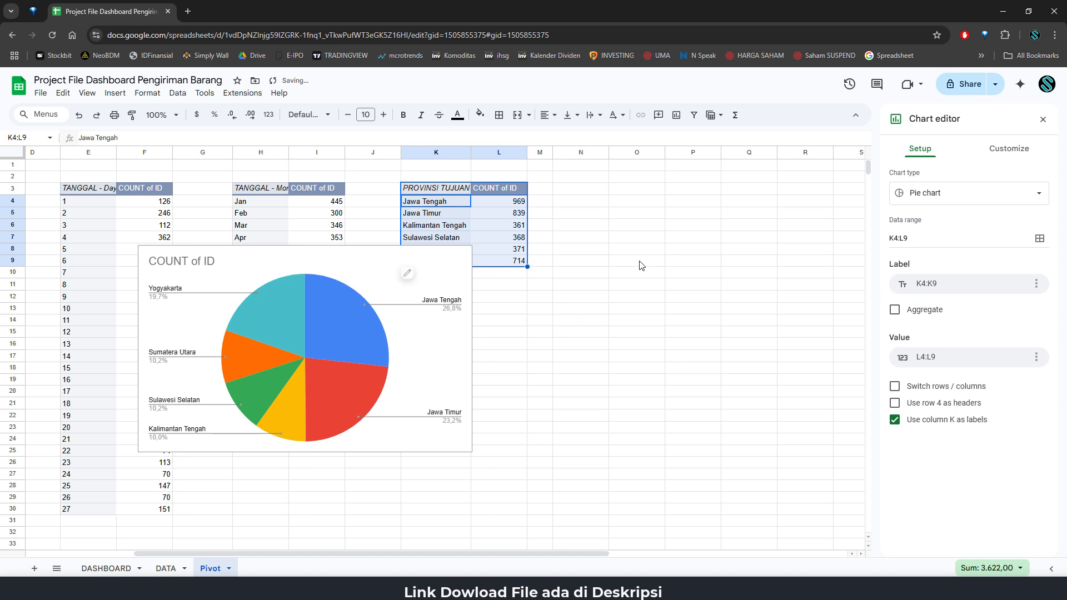
{"action": "left_click_drag", "start_coordinate": [340, 255], "coordinate": [617, 228]}
Step: Change the province pie chart's title to "PENGIRIMAN PER PROVINSI"
{"action": "left_click", "coordinate": [491, 236]}
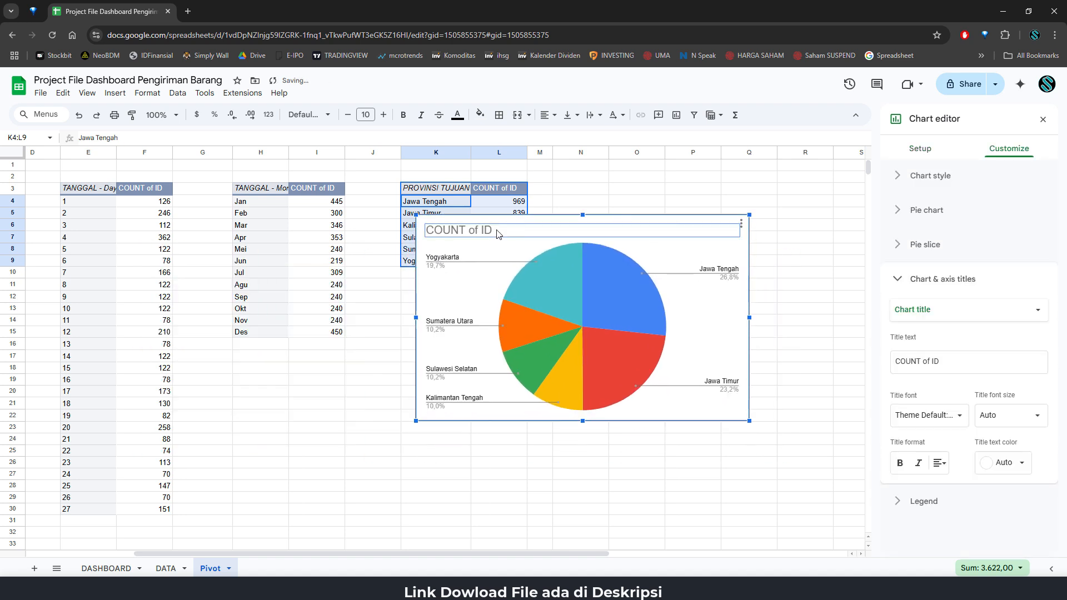
{"action": "left_click", "coordinate": [957, 366]}
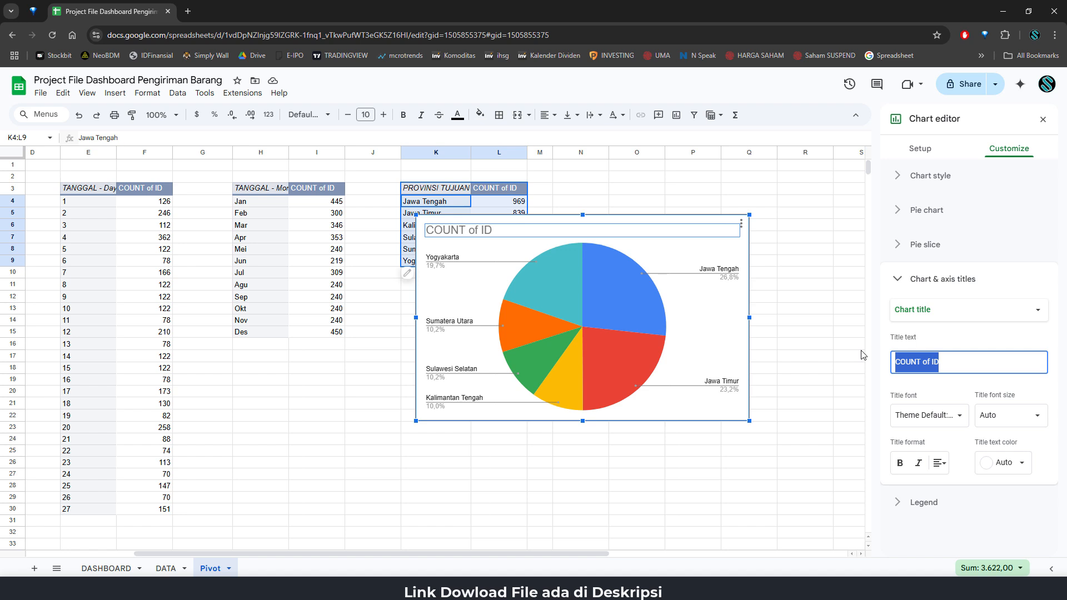
{"action": "type", "text": "PENG"}
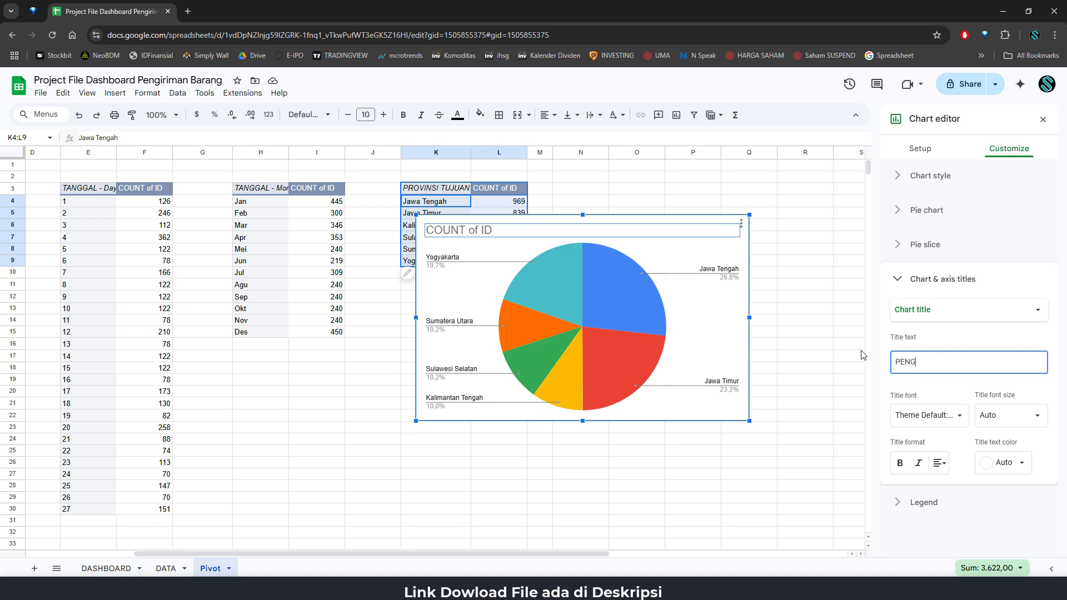
{"action": "type", "text": "IR"}
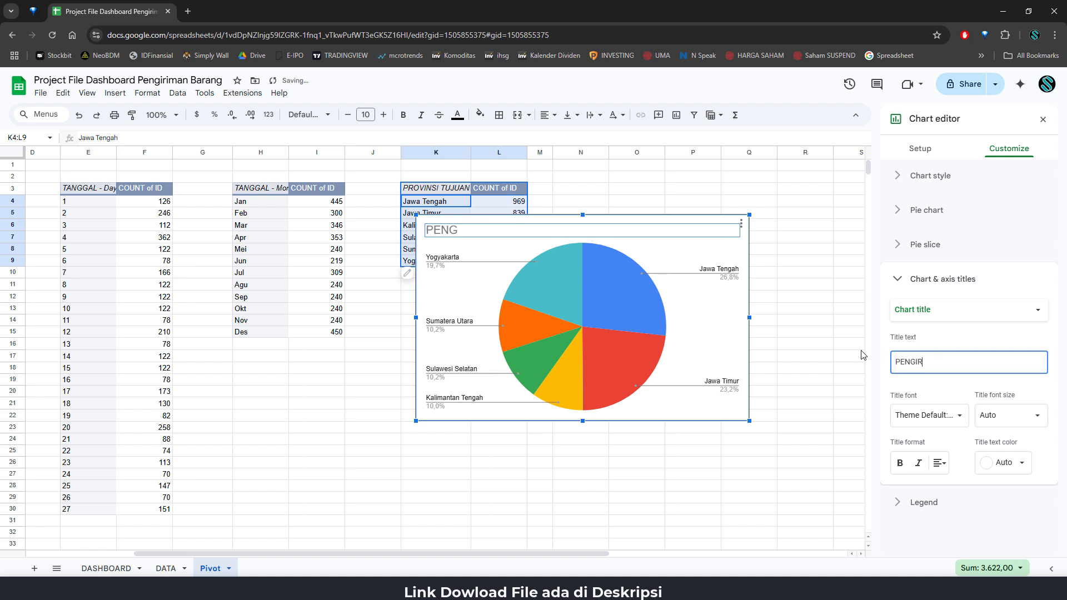
{"action": "type", "text": "IMAN PER P"}
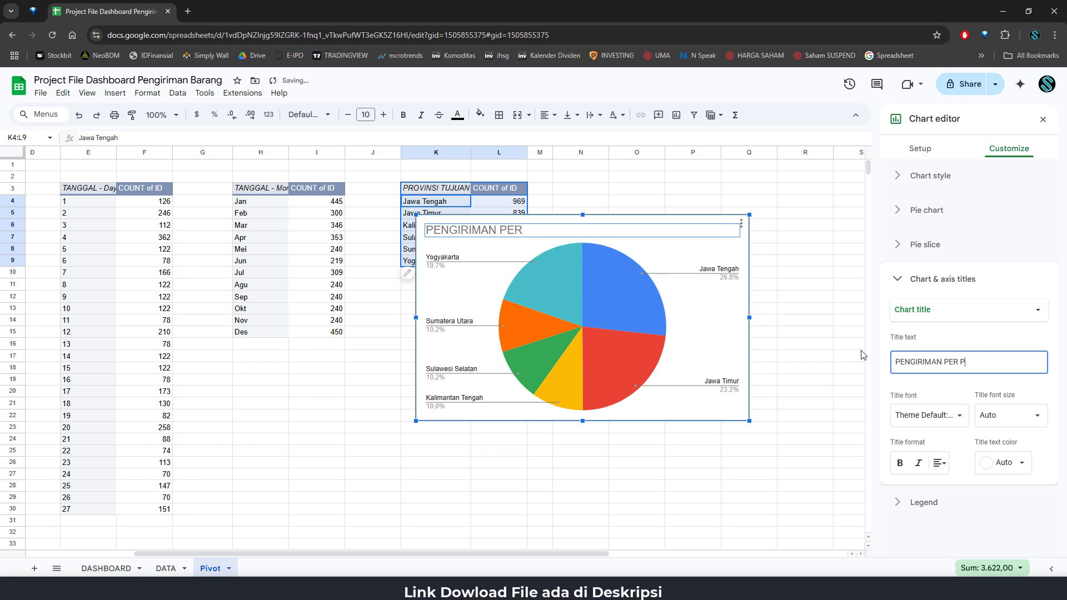
{"action": "type", "text": "ROPVINSI"}
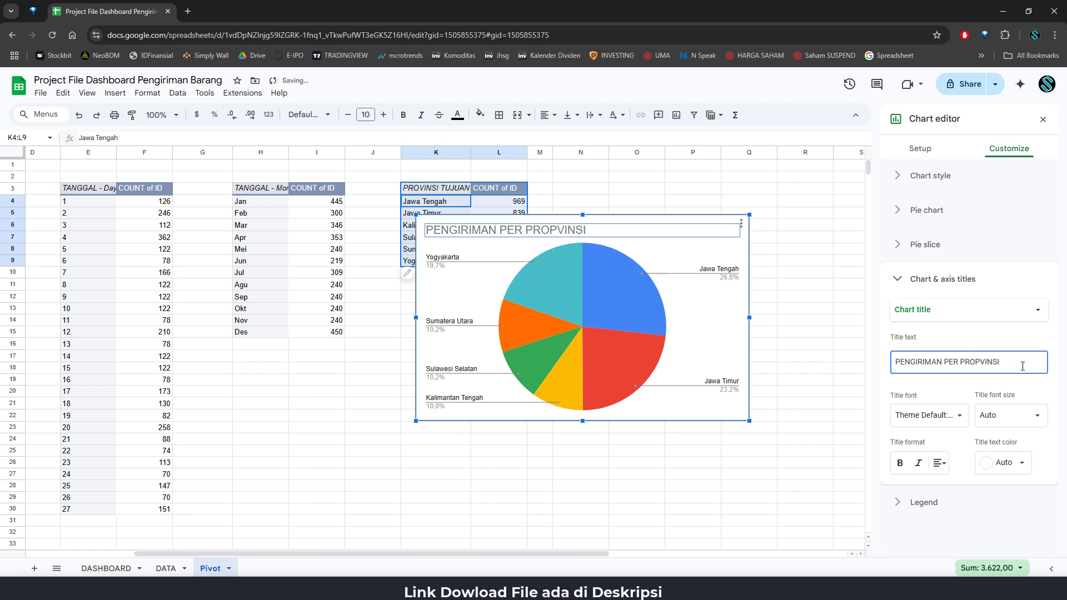
{"action": "key", "text": "Left"}
{"action": "key", "text": "Left"}
{"action": "key", "text": "Left"}
{"action": "key", "text": "Left"}
{"action": "key", "text": "Left"}
{"action": "key", "text": "BackSpace"}
Step: Center the pie chart's title, color it black, and make the chart slightly narrower
{"action": "left_click", "coordinate": [938, 465]}
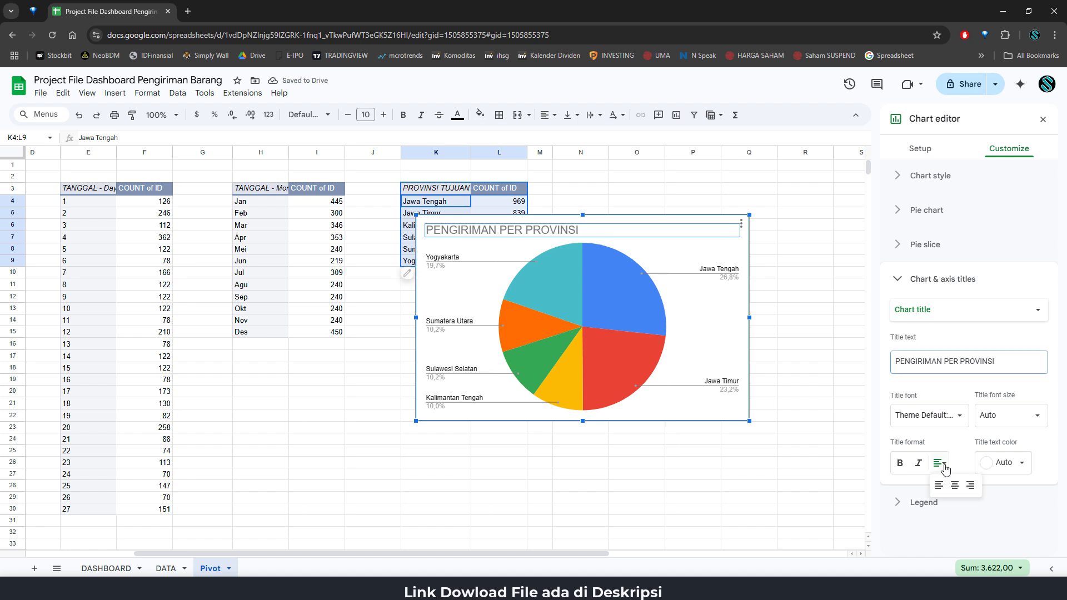
{"action": "left_click", "coordinate": [956, 490]}
{"action": "left_click", "coordinate": [1020, 463]}
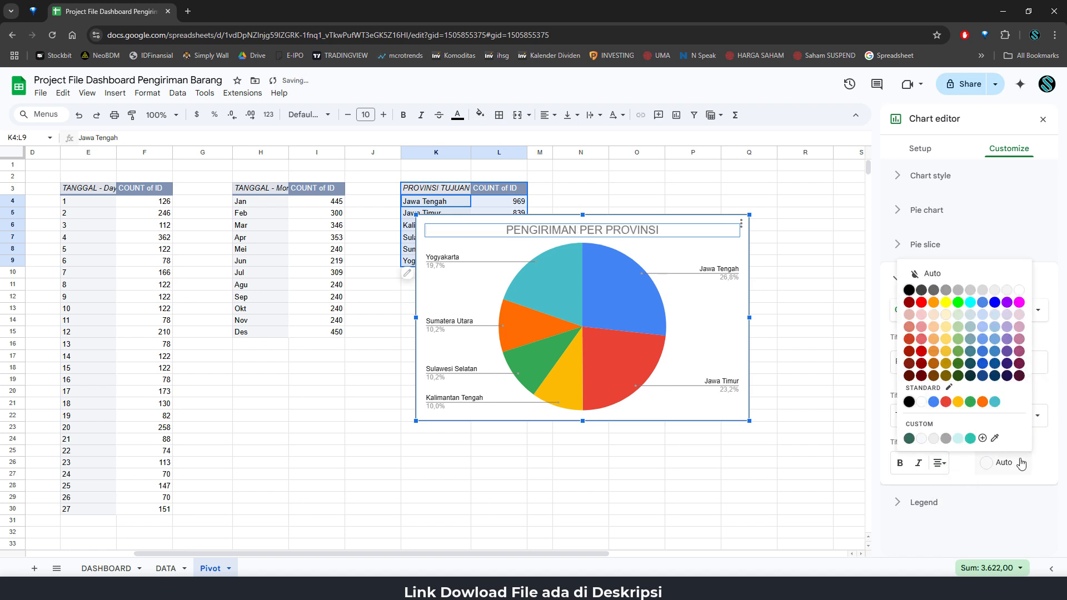
{"action": "left_click", "coordinate": [908, 290]}
{"action": "left_click_drag", "start_coordinate": [749, 317], "coordinate": [717, 316]}
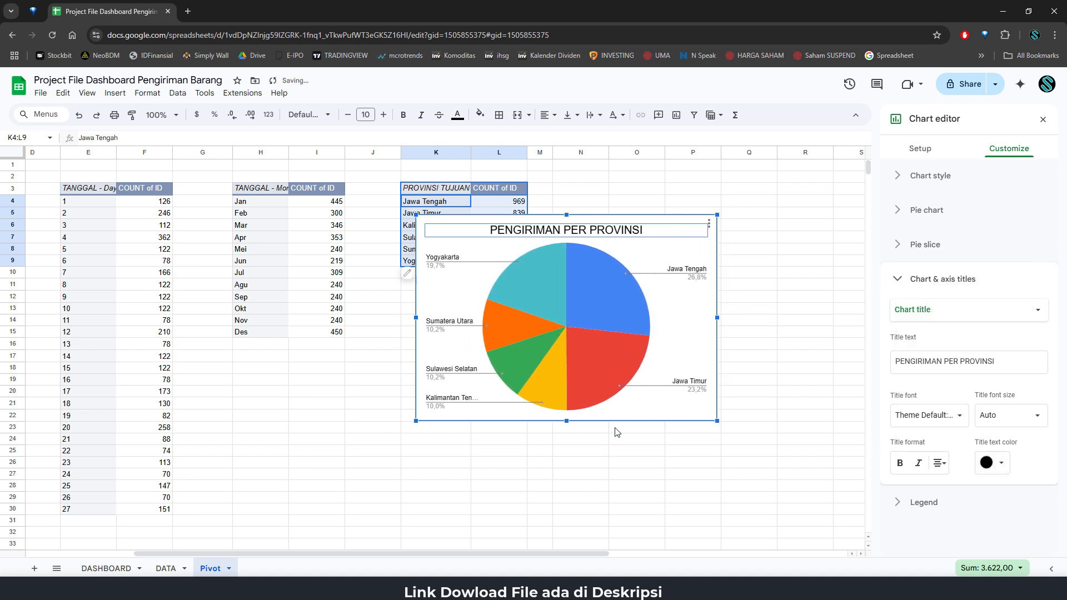
{"action": "mouse_move", "coordinate": [567, 421]}
{"action": "left_mouse_down"}
{"action": "mouse_move", "coordinate": [574, 447]}
{"action": "mouse_move", "coordinate": [568, 420]}
{"action": "left_mouse_up"}
Step: Copy the province pie chart to the DASHBOARD sheet and shrink it to fit beside the daily shipment chart, against the sheet's edge
{"action": "left_click", "coordinate": [708, 225]}
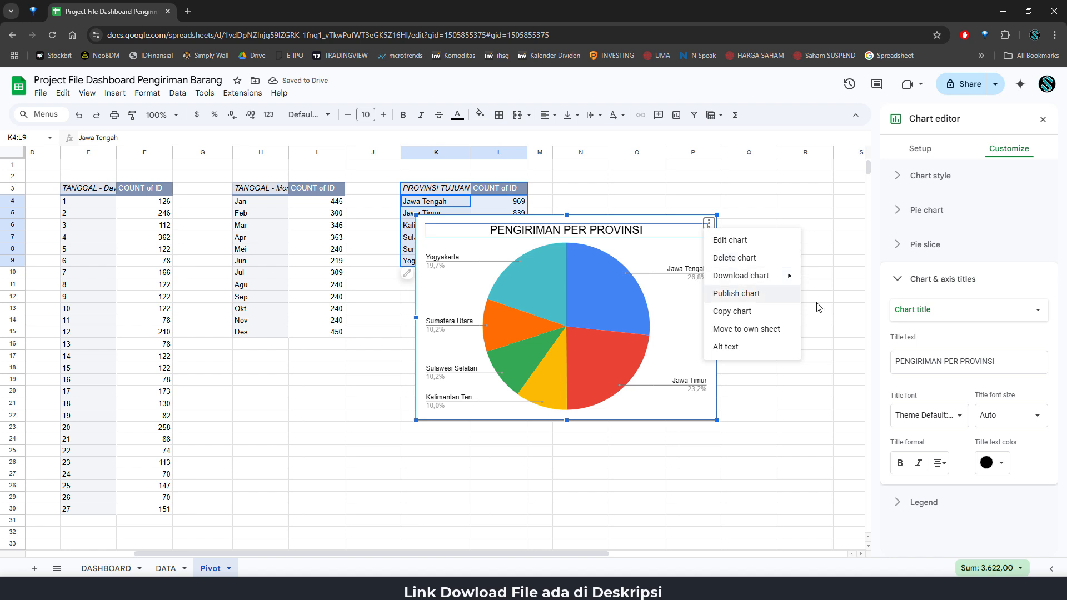
{"action": "left_click", "coordinate": [732, 407]}
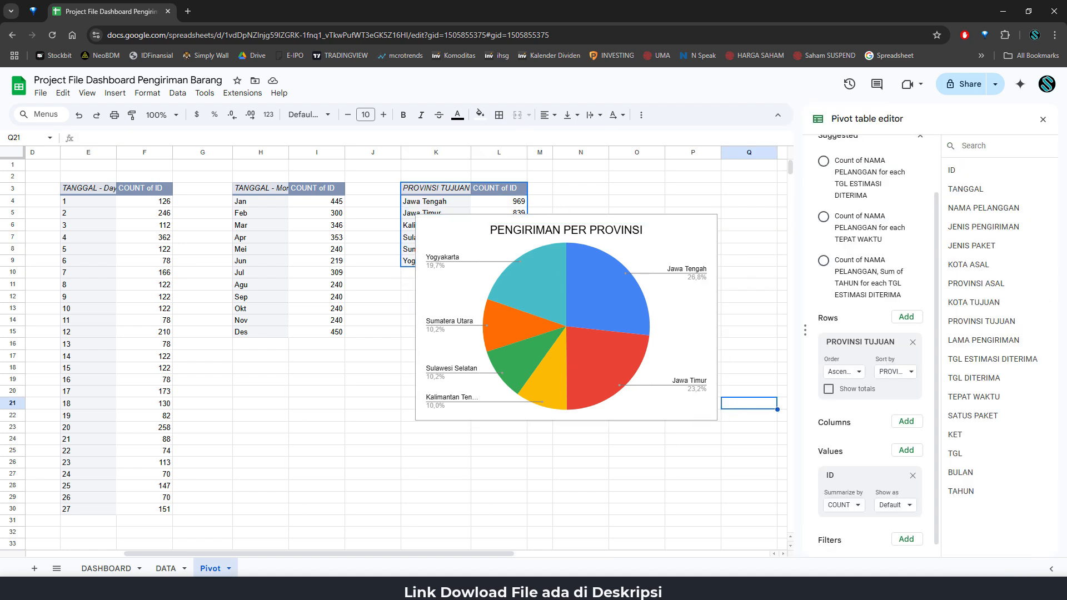
{"action": "left_click", "coordinate": [113, 568]}
{"action": "left_click", "coordinate": [96, 324]}
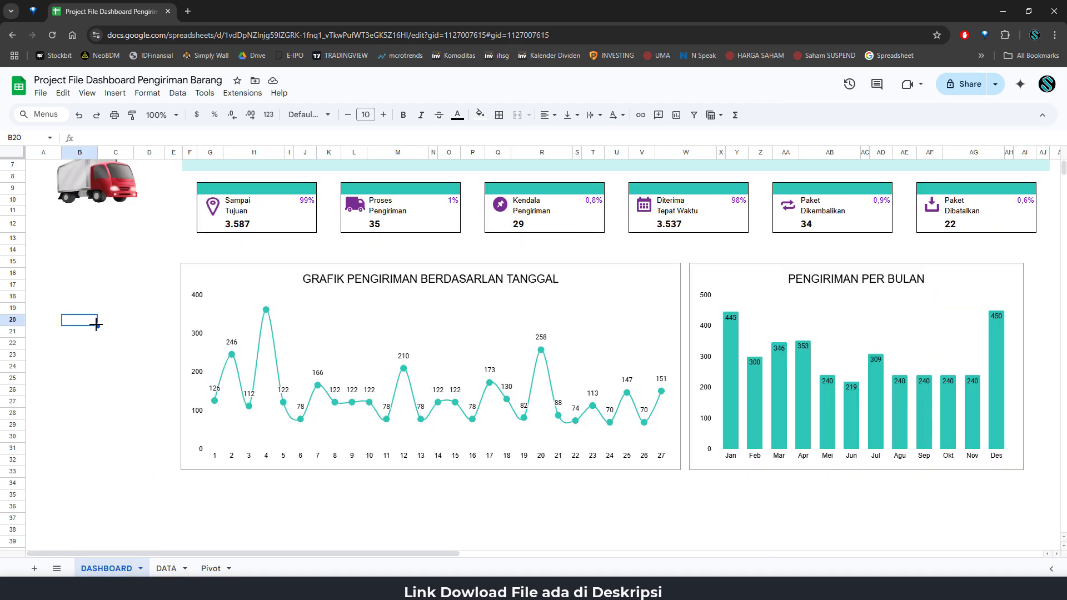
{"action": "key", "text": "ctrl+v"}
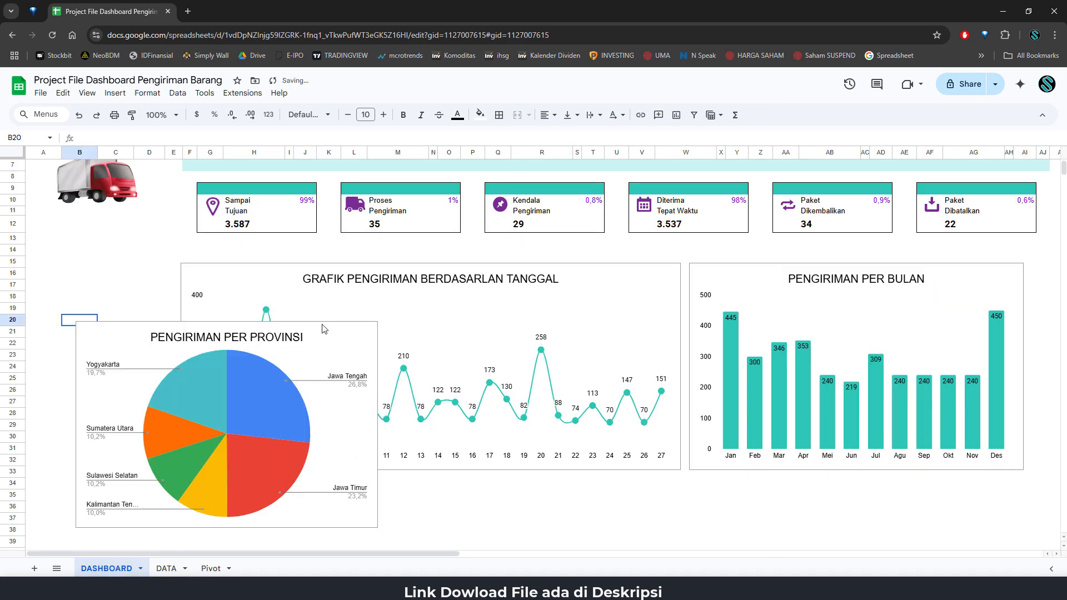
{"action": "left_click_drag", "start_coordinate": [310, 341], "coordinate": [245, 272]}
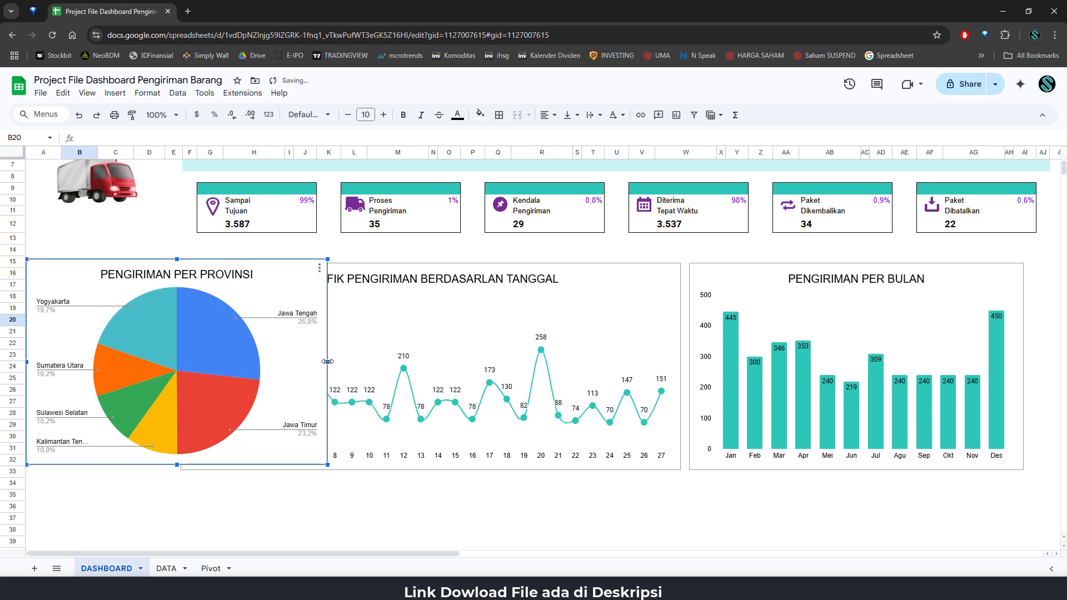
{"action": "left_click_drag", "start_coordinate": [327, 361], "coordinate": [178, 362]}
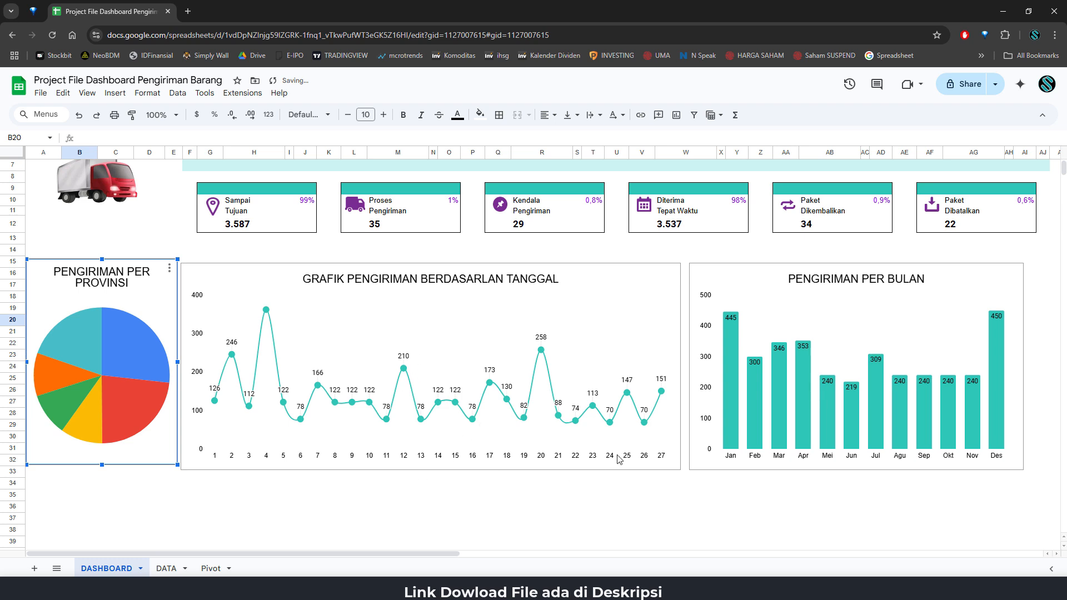
Step: Narrow the monthly chart so it ends level with the Paket Dibatalkan card, and shift and narrow the daily chart to sit against it
{"action": "left_click", "coordinate": [1022, 380]}
{"action": "left_click_drag", "start_coordinate": [1021, 380], "coordinate": [1037, 380]}
{"action": "left_click_drag", "start_coordinate": [706, 366], "coordinate": [739, 366]}
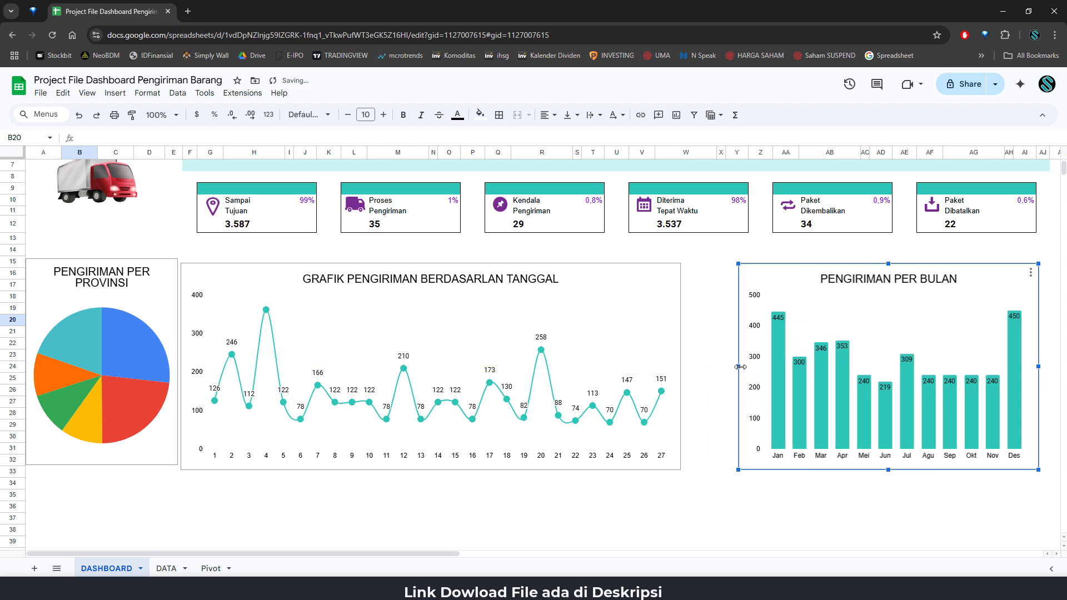
{"action": "left_click", "coordinate": [679, 367]}
{"action": "left_click_drag", "start_coordinate": [657, 354], "coordinate": [709, 352]}
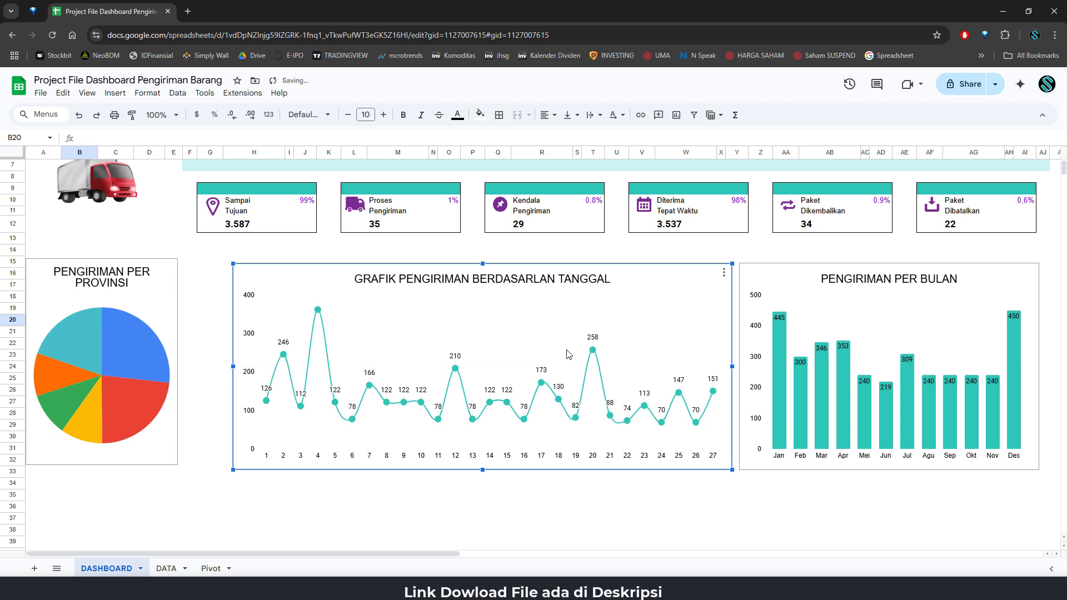
{"action": "left_click_drag", "start_coordinate": [234, 368], "coordinate": [298, 366]}
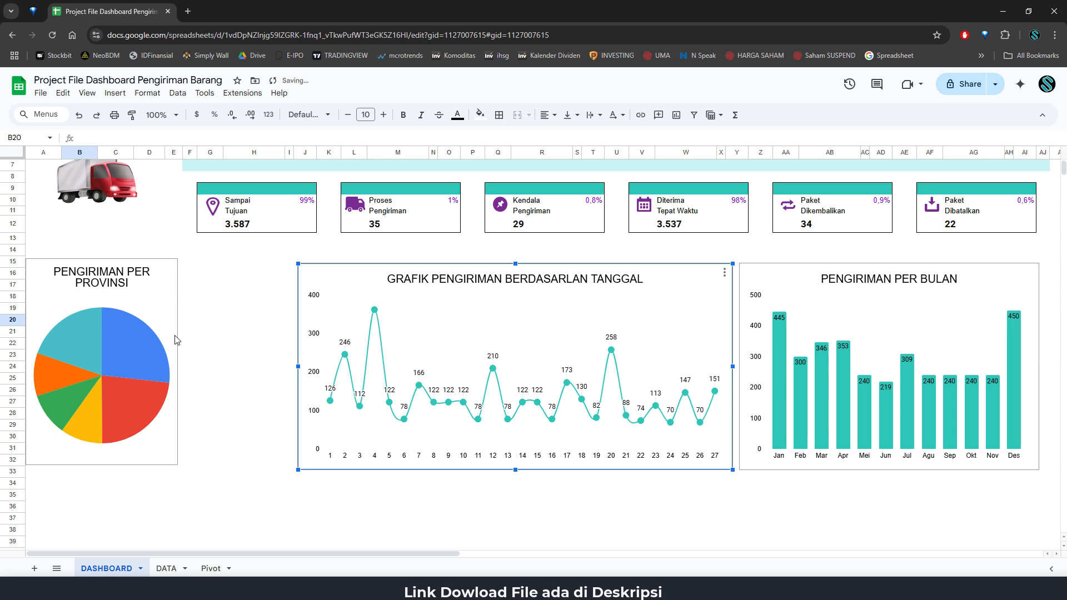
Step: Widen the province pie chart to reach the daily chart and align its upper and lower edges with the other charts
{"action": "left_click", "coordinate": [179, 357]}
{"action": "left_click_drag", "start_coordinate": [179, 358], "coordinate": [288, 378]}
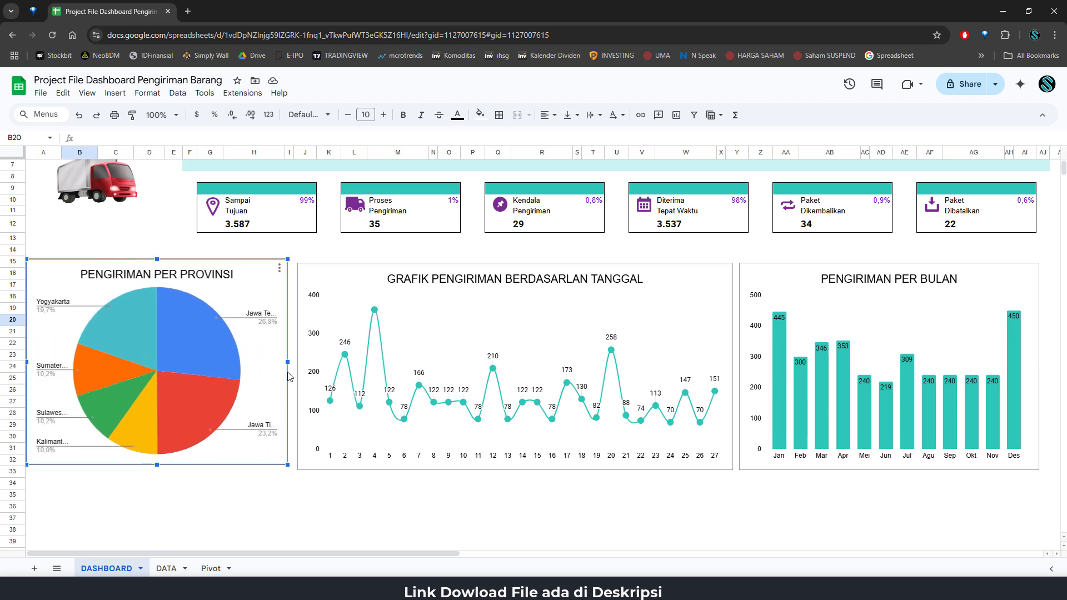
{"action": "mouse_move", "coordinate": [193, 317]}
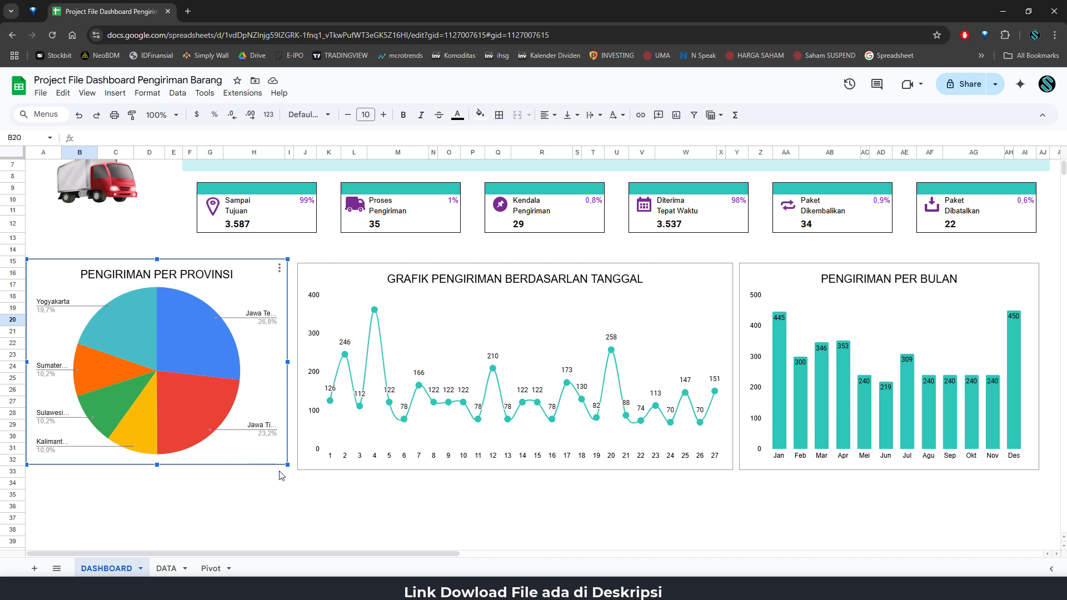
{"action": "left_click_drag", "start_coordinate": [288, 362], "coordinate": [294, 362]}
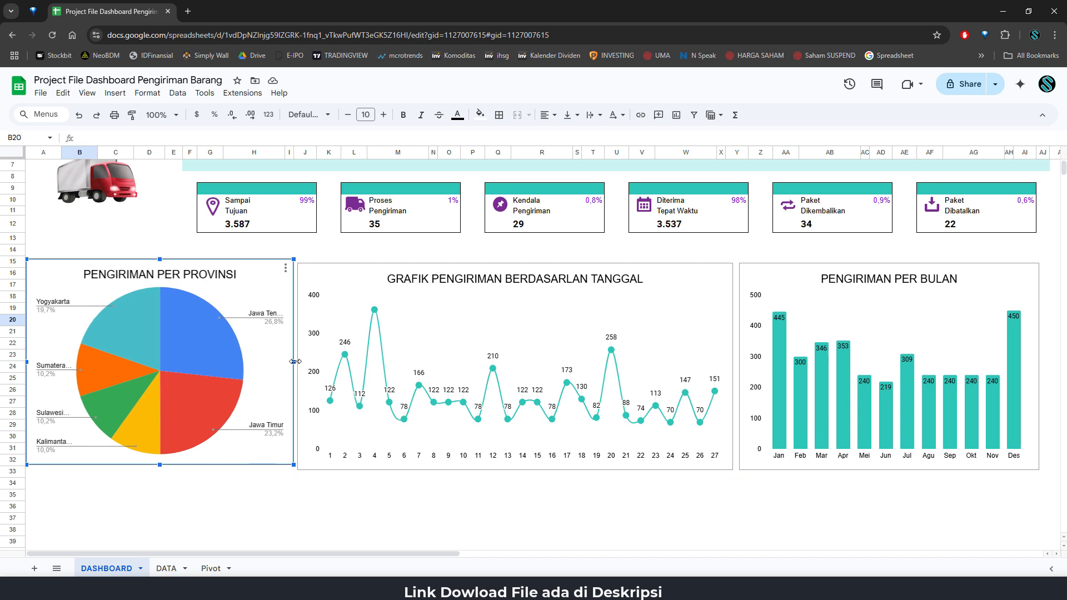
{"action": "left_click_drag", "start_coordinate": [160, 258], "coordinate": [160, 264]}
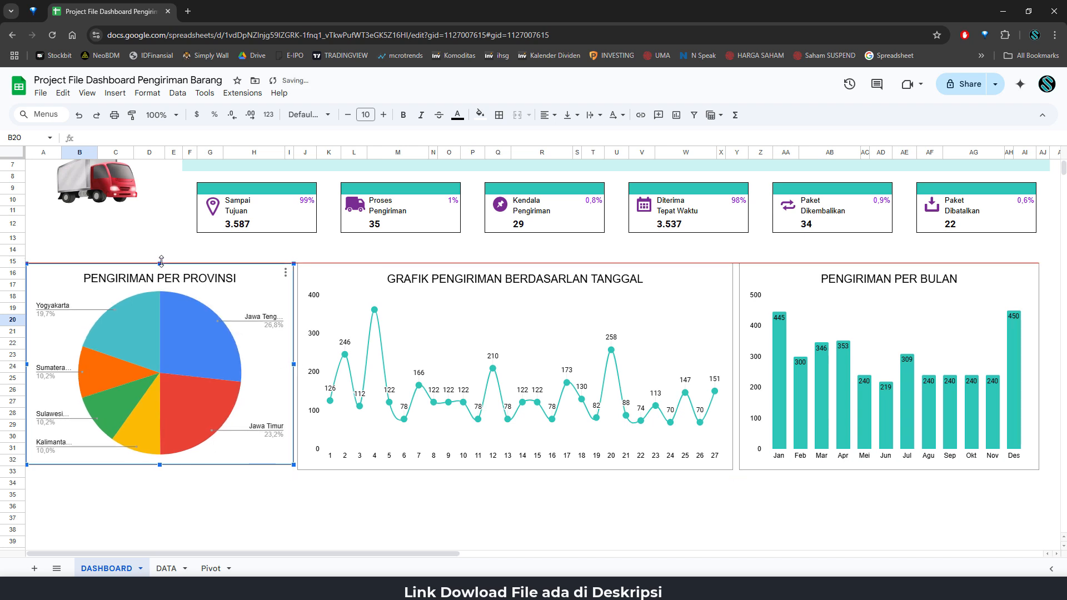
{"action": "left_click", "coordinate": [485, 496]}
{"action": "left_click", "coordinate": [245, 466]}
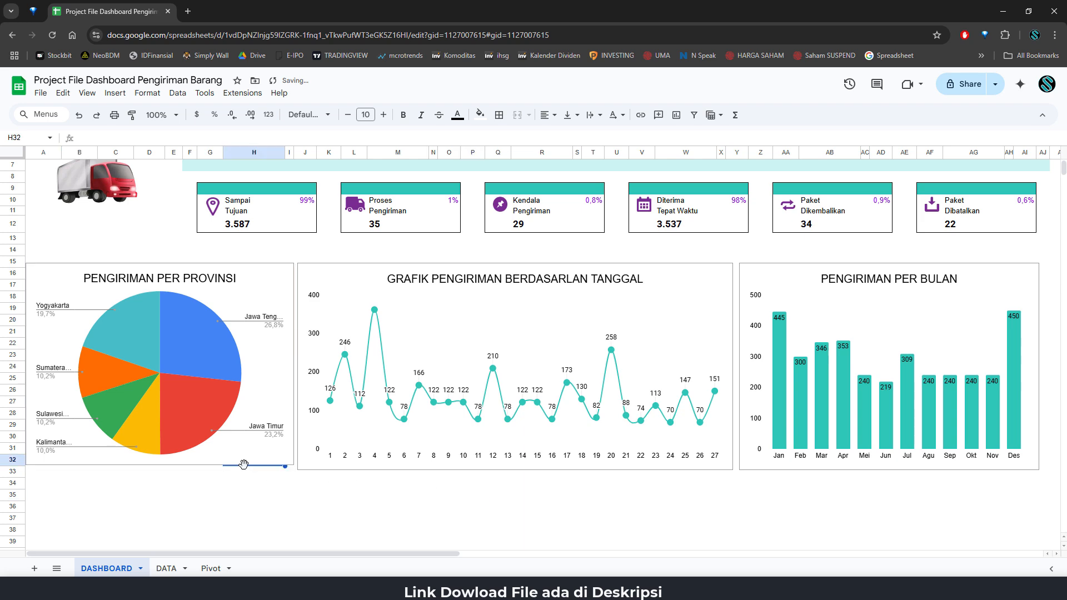
{"action": "left_click", "coordinate": [207, 463]}
{"action": "left_click_drag", "start_coordinate": [161, 467], "coordinate": [162, 471]}
{"action": "left_click", "coordinate": [502, 529]}
{"action": "scroll", "coordinate": [540, 494], "scroll_direction": "up", "scroll_amount": 2}
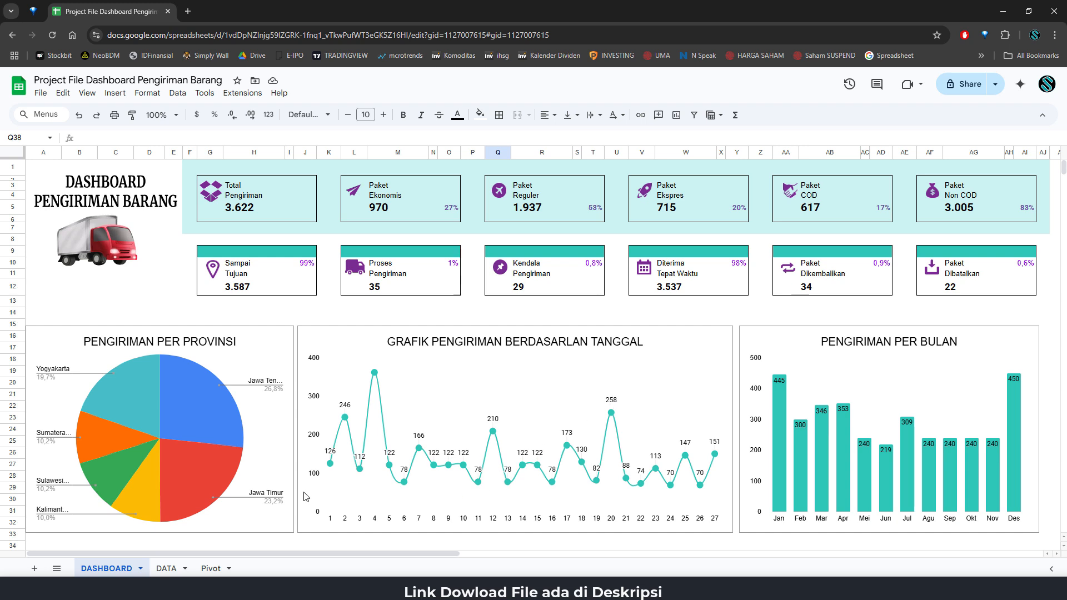
Step: Examine the delivery timeliness, package status and date columns of the DATA sheet
{"action": "left_click", "coordinate": [166, 567]}
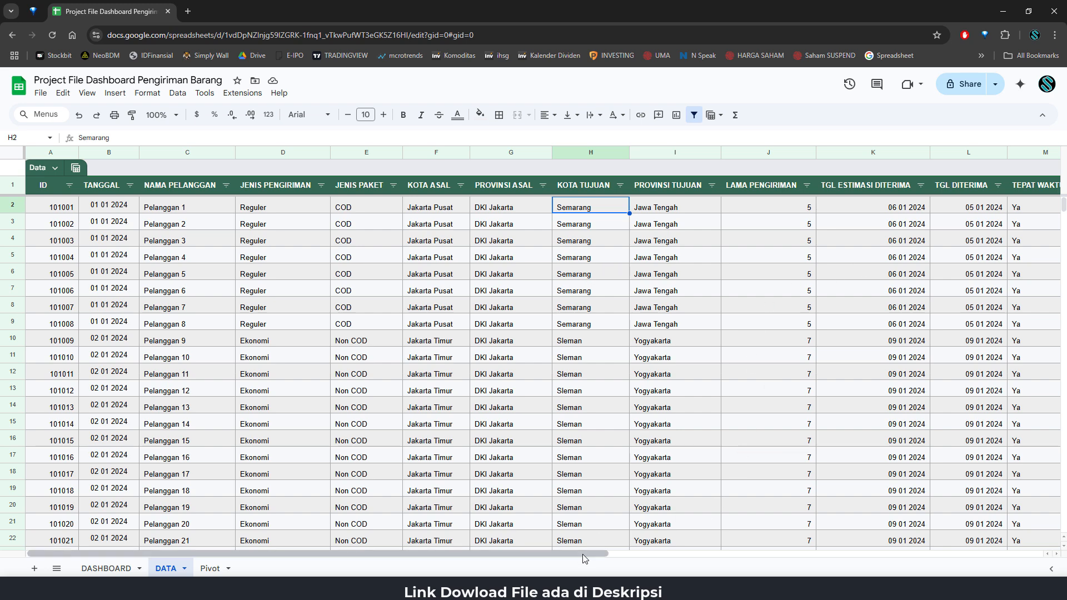
{"action": "left_click_drag", "start_coordinate": [602, 554], "coordinate": [806, 559]}
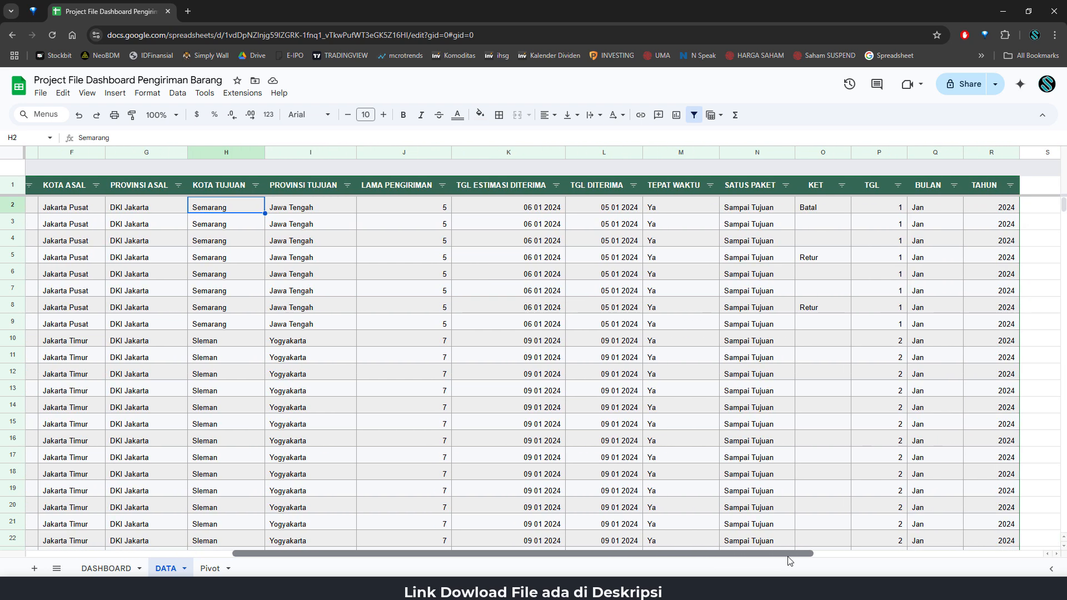
{"action": "left_click", "coordinate": [683, 348]}
{"action": "scroll", "coordinate": [688, 374], "scroll_direction": "down", "scroll_amount": 10}
{"action": "scroll", "coordinate": [688, 374], "scroll_direction": "down", "scroll_amount": 5}
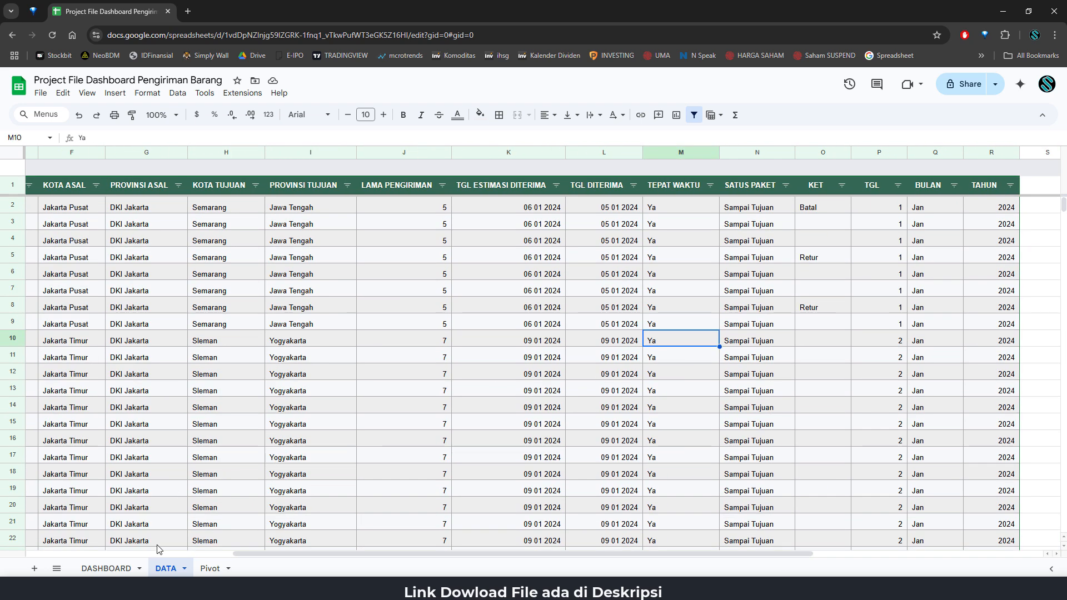
Step: Delete the original province pie chart from the Pivot sheet
{"action": "left_click", "coordinate": [210, 568]}
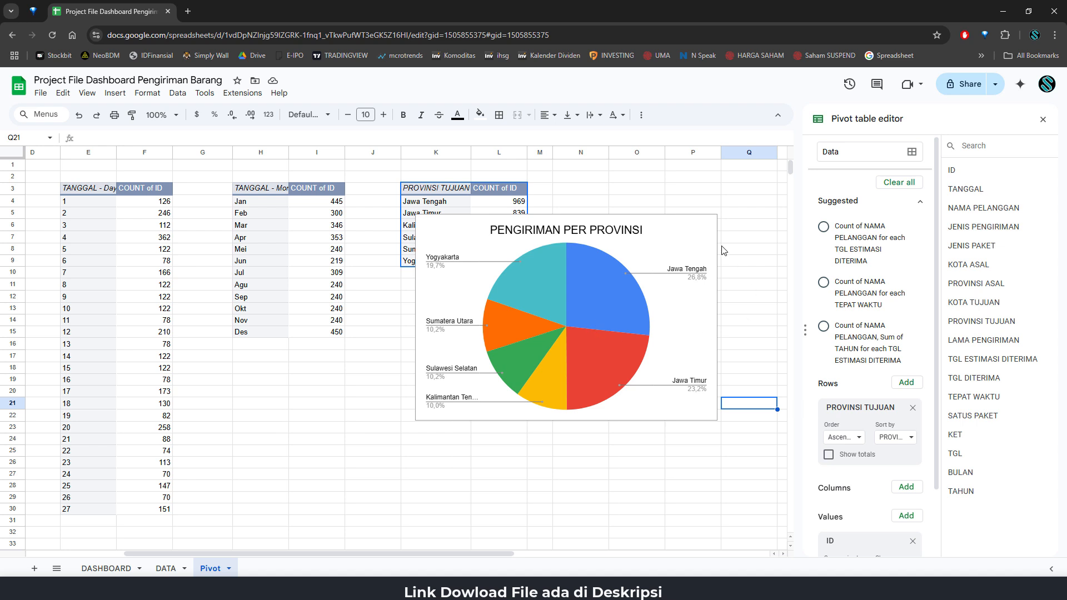
{"action": "left_click", "coordinate": [698, 246]}
{"action": "key", "text": "Delete"}
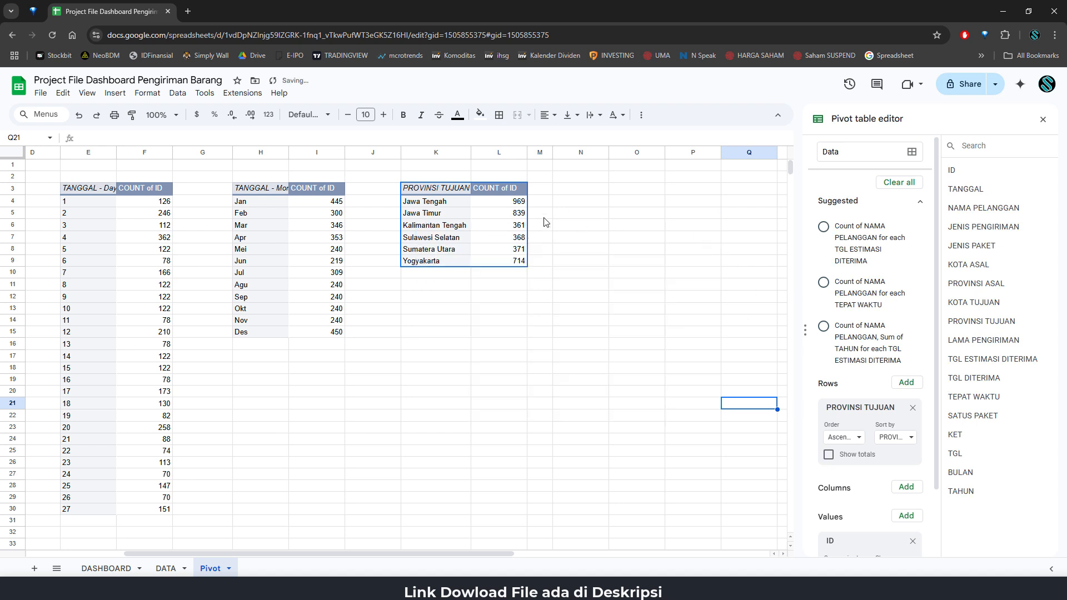
Step: Copy the province pivot table in K3:L9 and paste the duplicate at K18
{"action": "left_click_drag", "start_coordinate": [432, 191], "coordinate": [520, 267]}
{"action": "key", "text": "ctrl+c"}
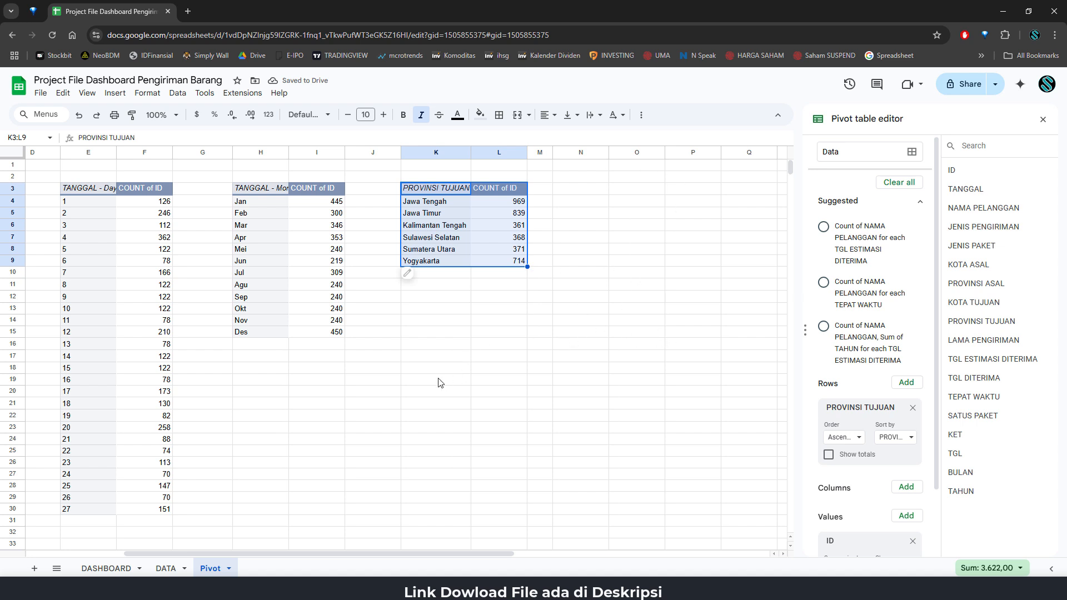
{"action": "left_click", "coordinate": [425, 369]}
{"action": "key", "text": "ctrl+v"}
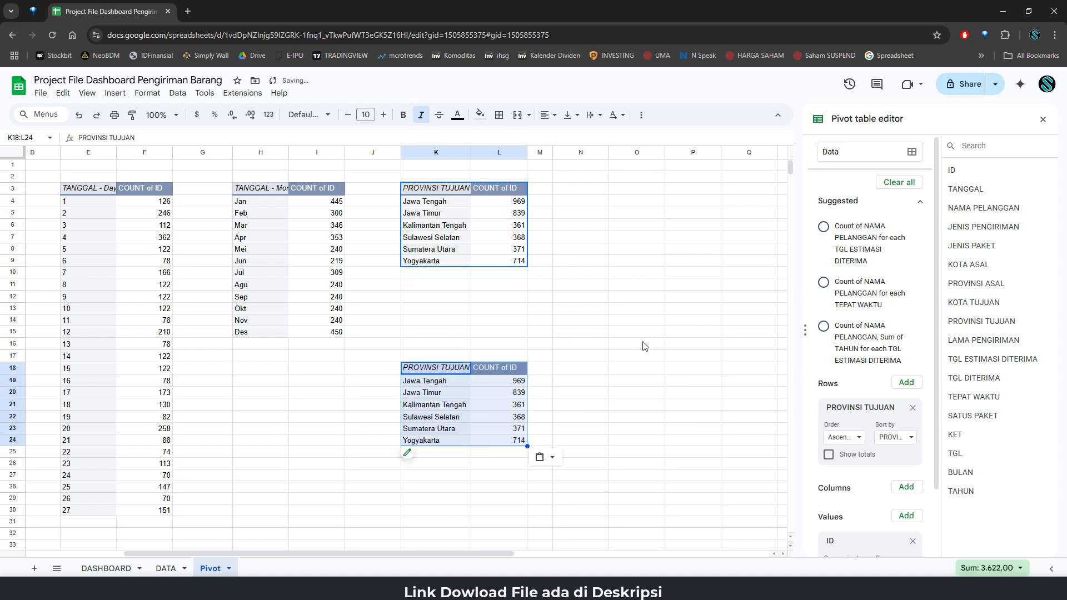
Step: Replace PROVINSI TUJUAN with TEPAT WAKTU as the rows of the duplicated pivot table, without totals
{"action": "left_click", "coordinate": [465, 395]}
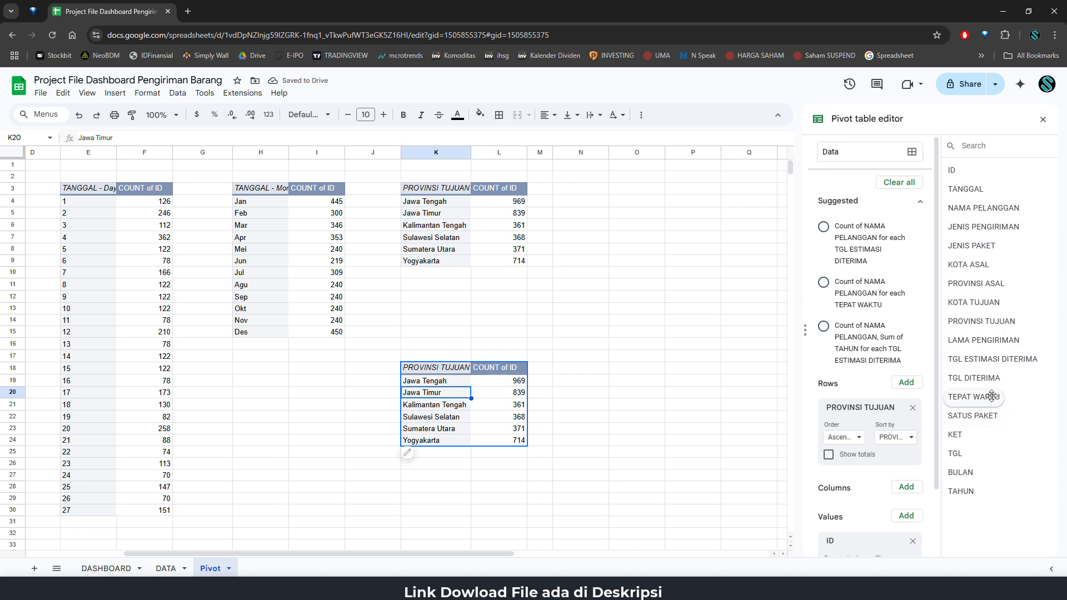
{"action": "left_click", "coordinate": [912, 408]}
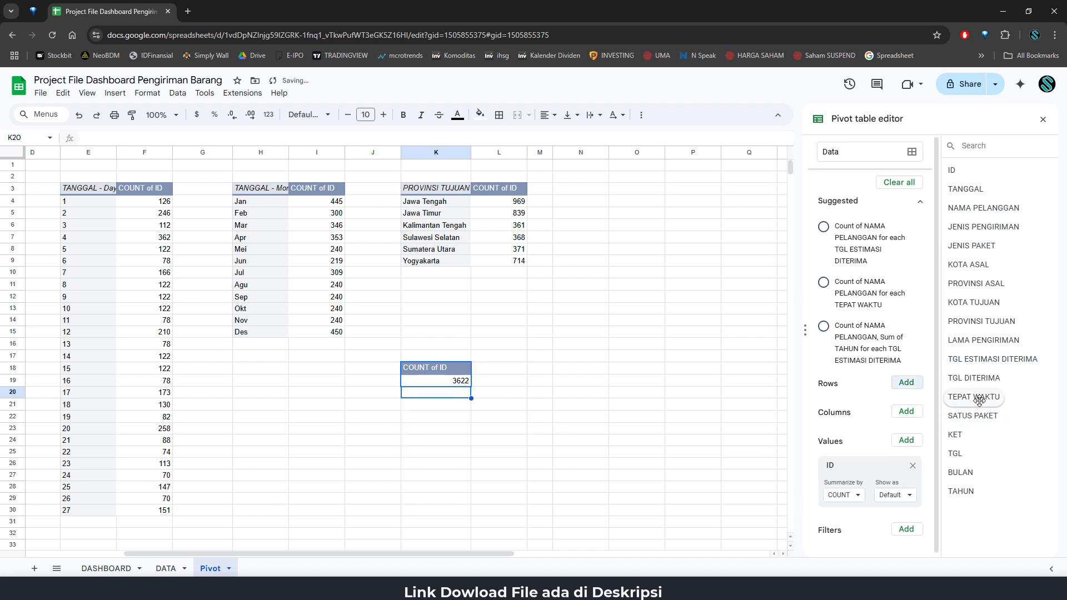
{"action": "left_click_drag", "start_coordinate": [978, 399], "coordinate": [826, 393]}
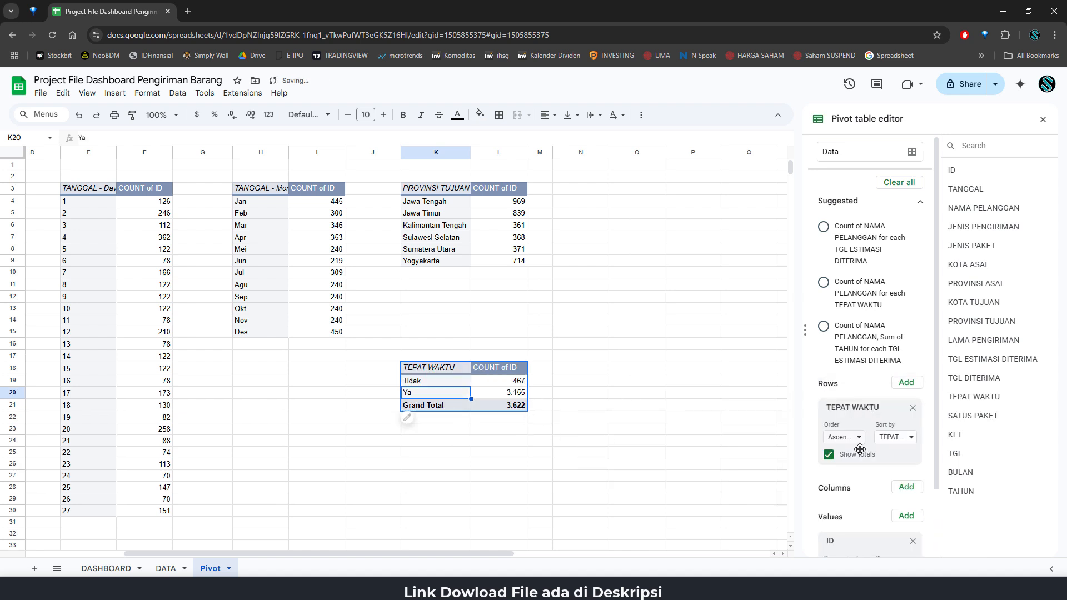
{"action": "left_click", "coordinate": [828, 454]}
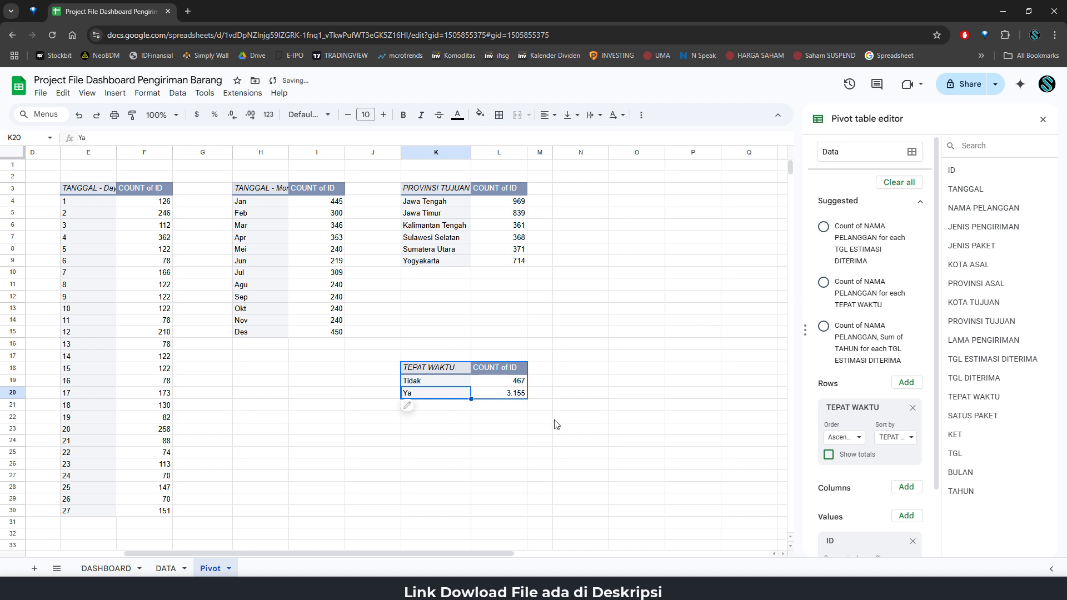
Step: Insert a doughnut chart from K19:L20 of the TEPAT WAKTU pivot table
{"action": "left_click", "coordinate": [511, 383]}
{"action": "left_click", "coordinate": [512, 394]}
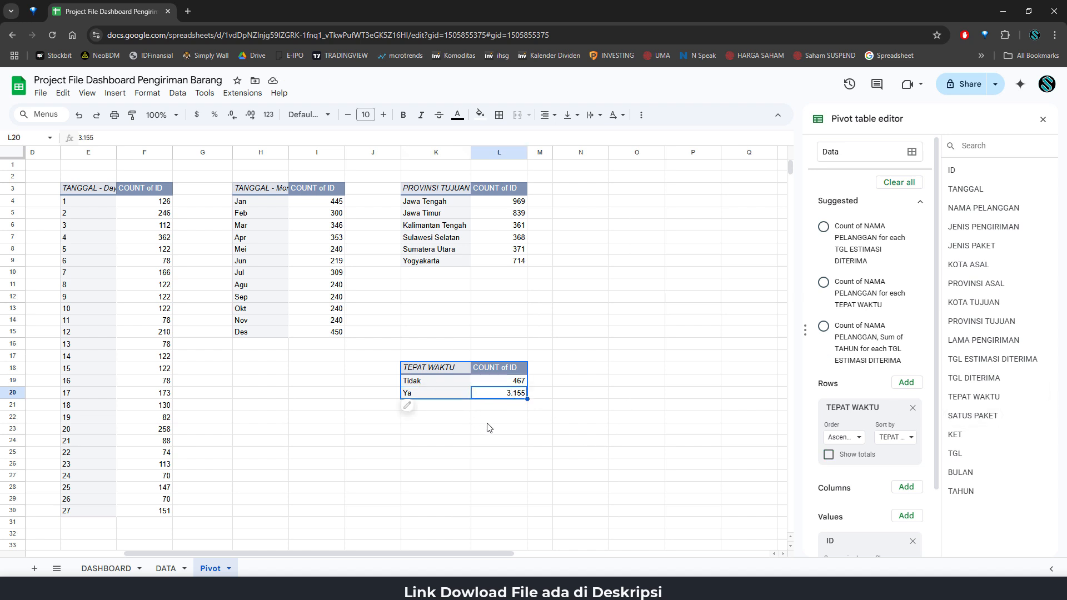
{"action": "left_click_drag", "start_coordinate": [439, 383], "coordinate": [500, 393]}
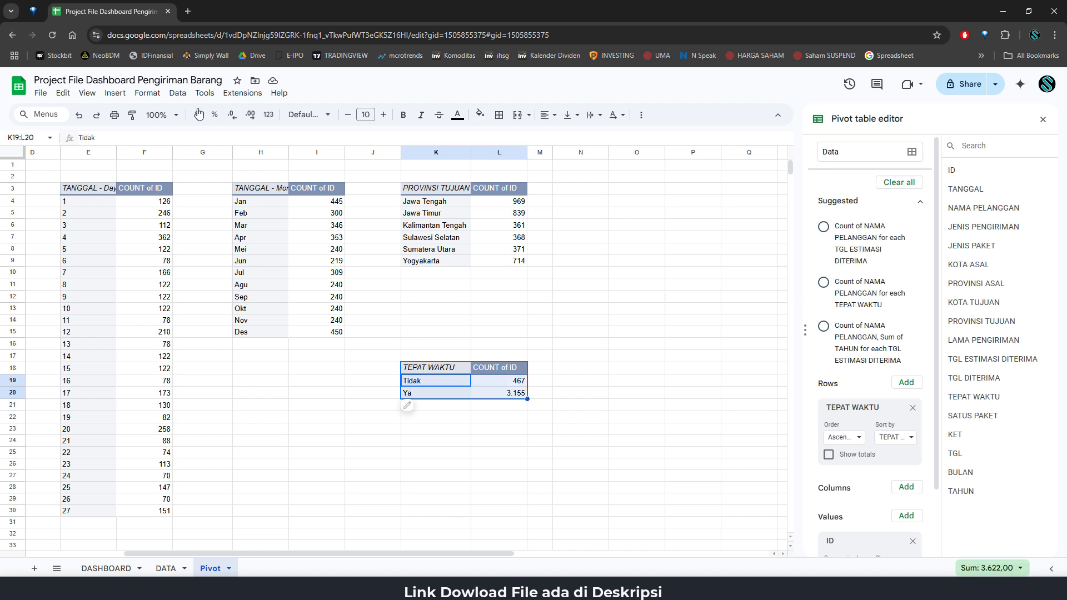
{"action": "left_click", "coordinate": [116, 94]}
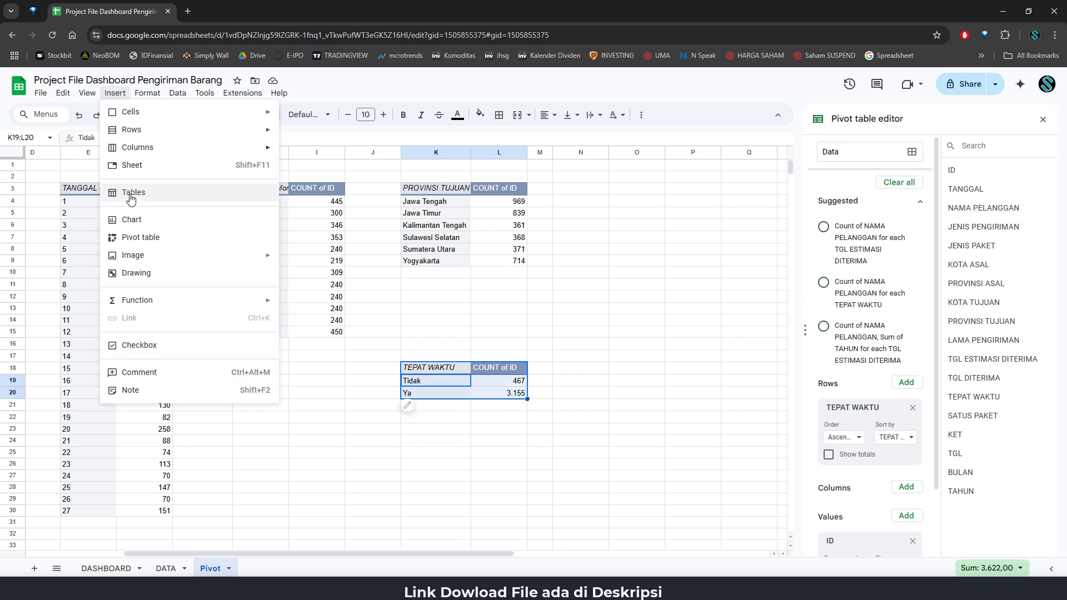
{"action": "left_click", "coordinate": [133, 220]}
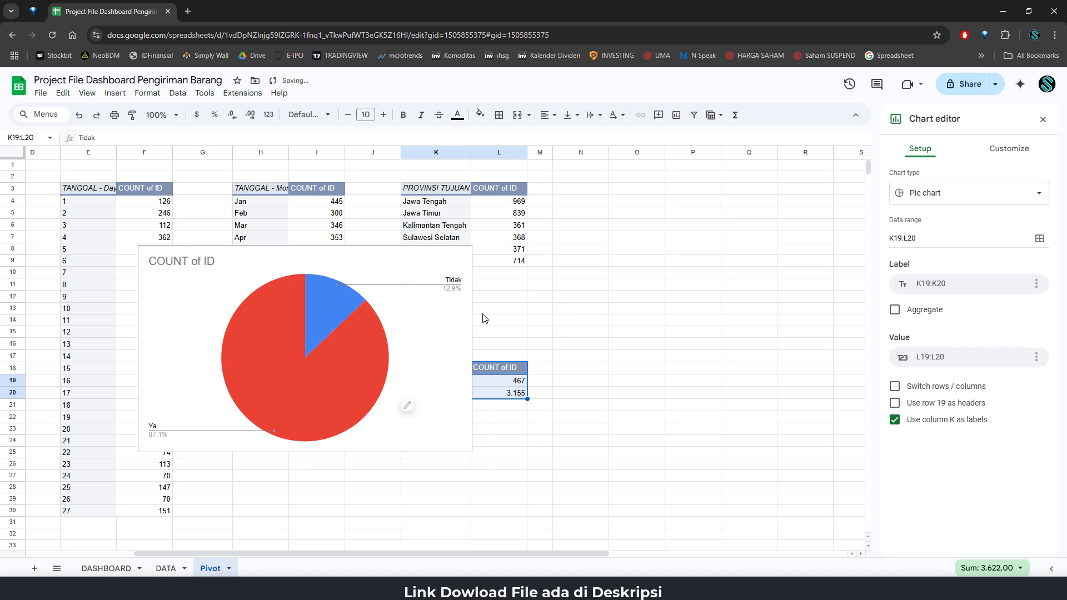
{"action": "left_click", "coordinate": [993, 194]}
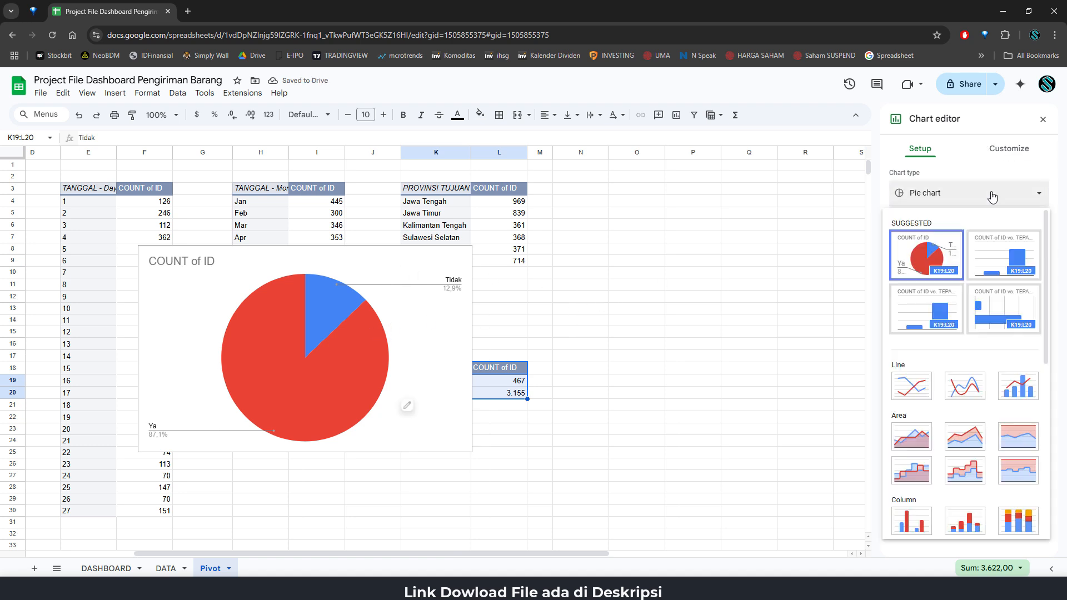
{"action": "scroll", "coordinate": [954, 261], "scroll_direction": "down", "scroll_amount": 5}
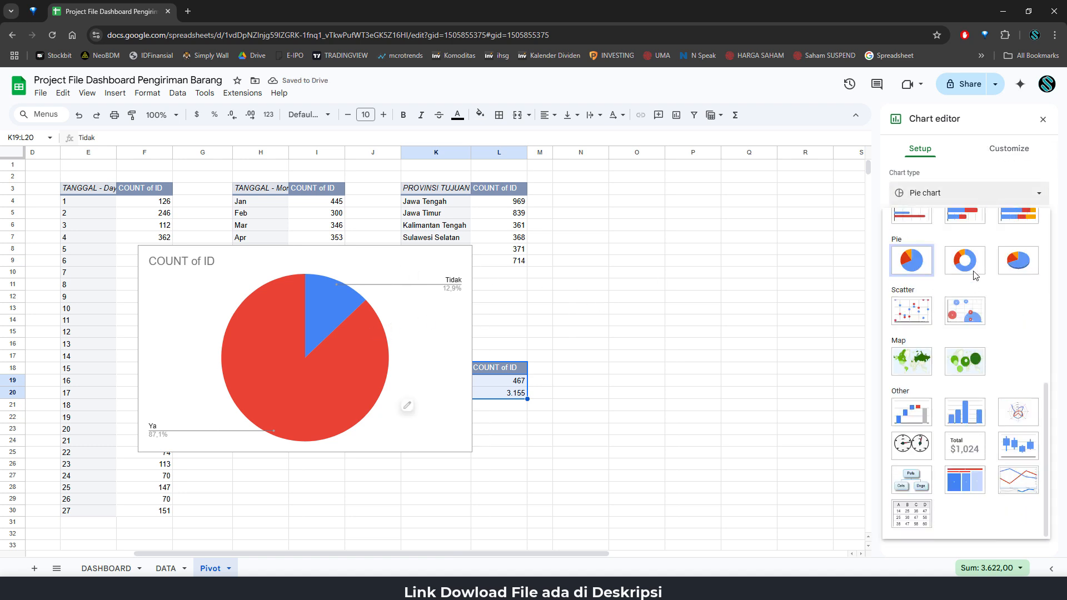
{"action": "left_click", "coordinate": [971, 268]}
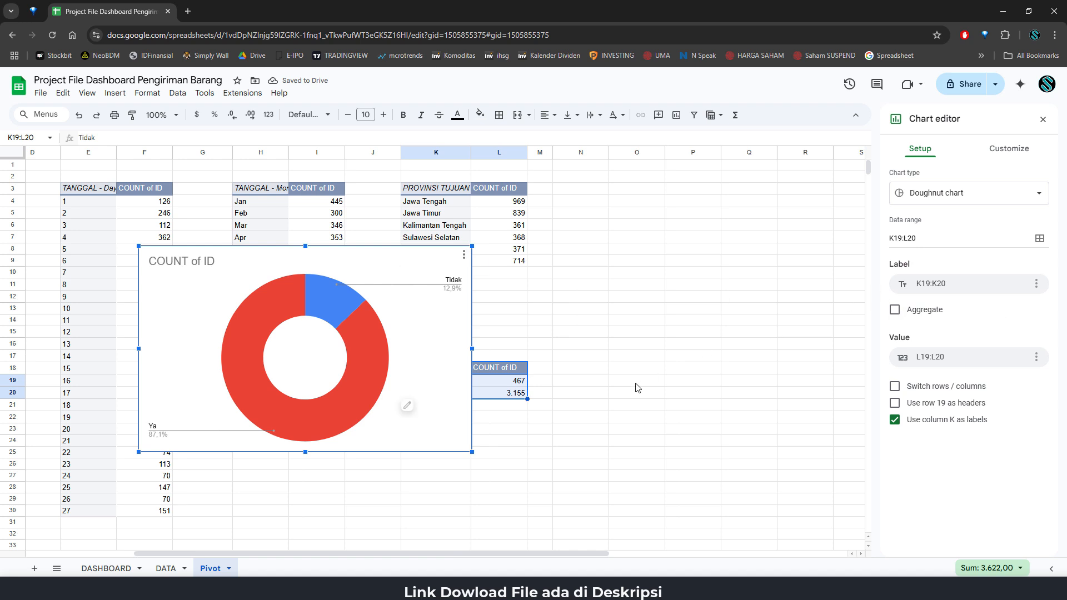
Step: Try switching the rows and columns of the doughnut chart
{"action": "left_click", "coordinate": [894, 387]}
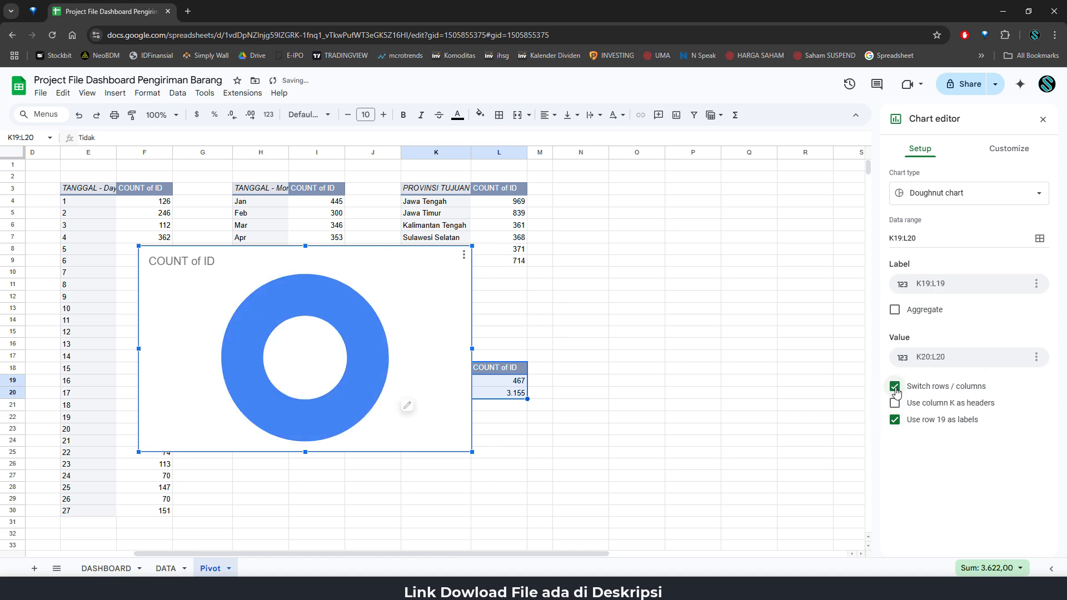
{"action": "left_click", "coordinate": [895, 390]}
{"action": "left_click", "coordinate": [894, 420]}
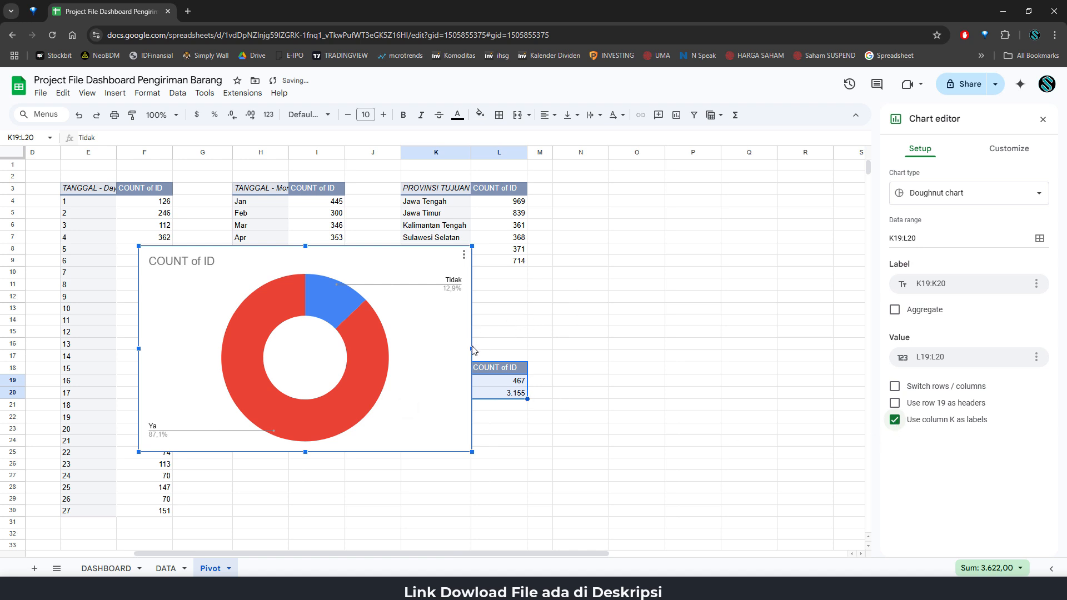
Step: Narrow the doughnut chart and review its pie chart, pie slice and title customization settings
{"action": "left_click_drag", "start_coordinate": [471, 347], "coordinate": [419, 348]}
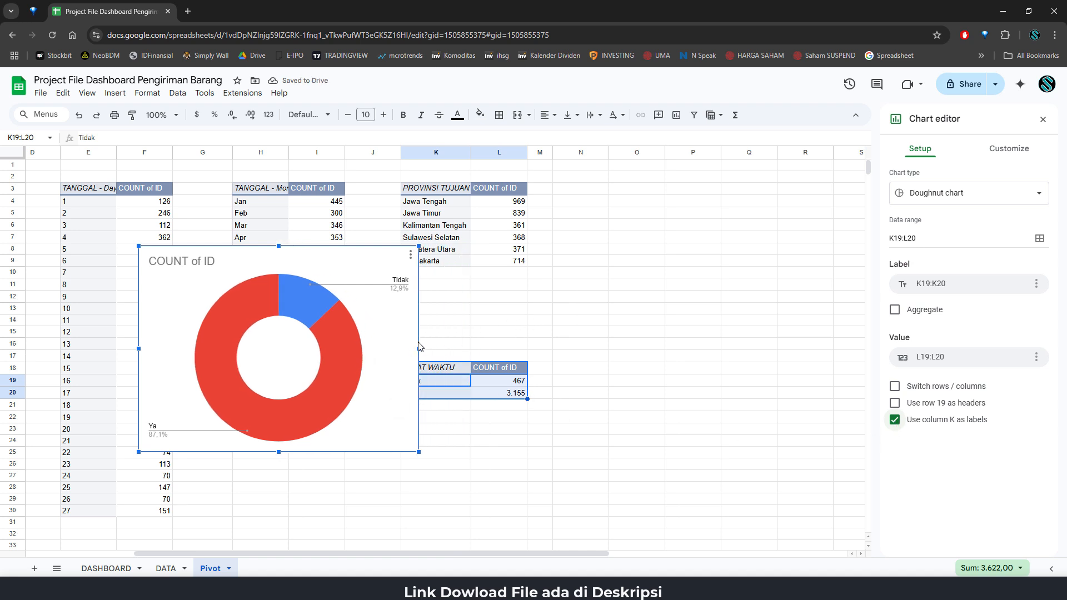
{"action": "left_click", "coordinate": [1002, 150]}
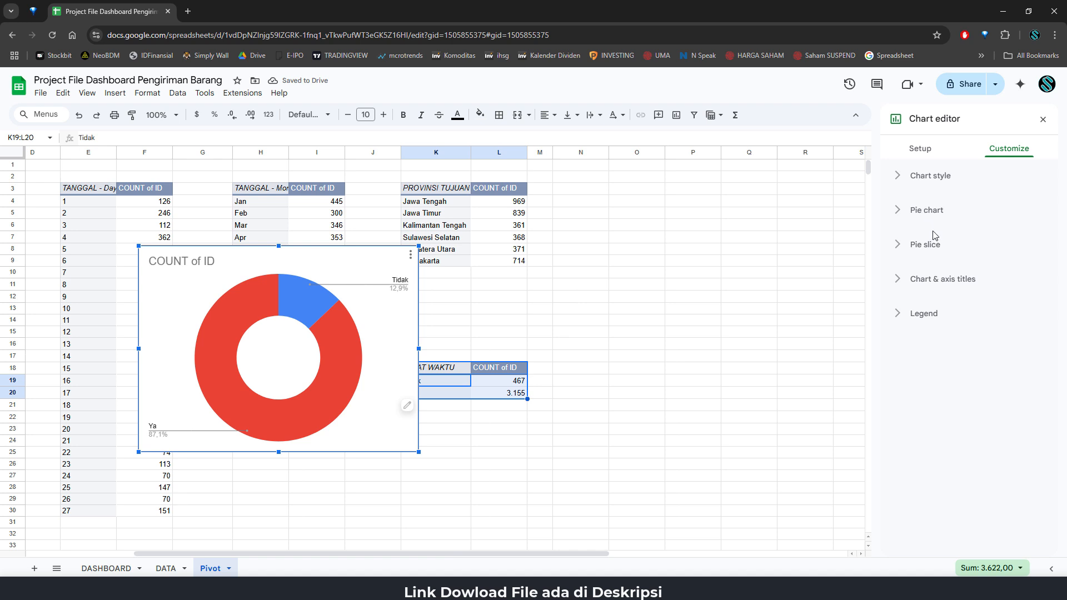
{"action": "left_click", "coordinate": [923, 210]}
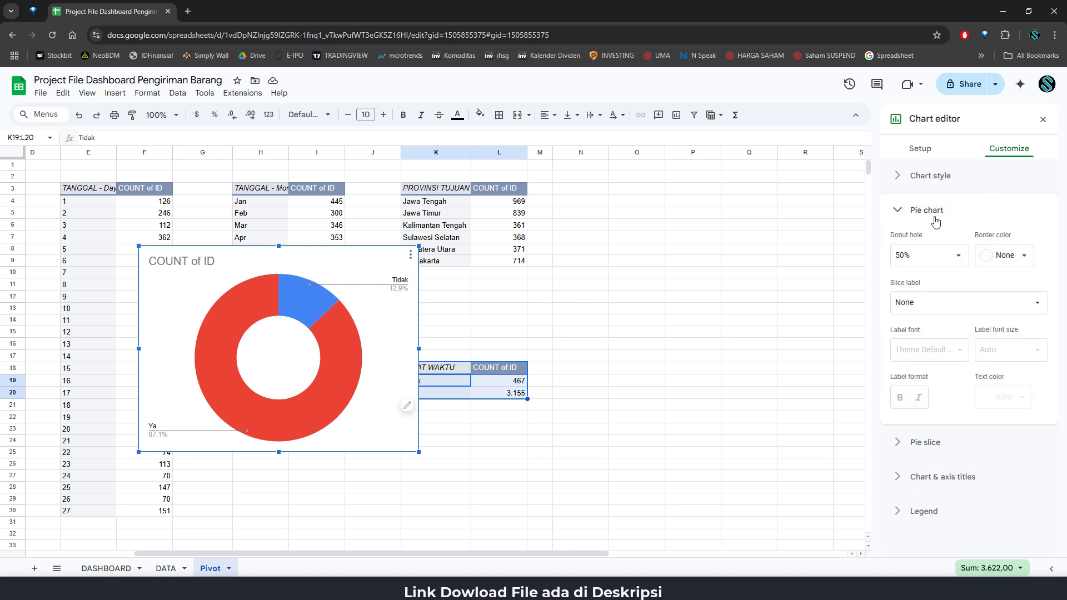
{"action": "left_click", "coordinate": [900, 213]}
{"action": "left_click", "coordinate": [934, 244]}
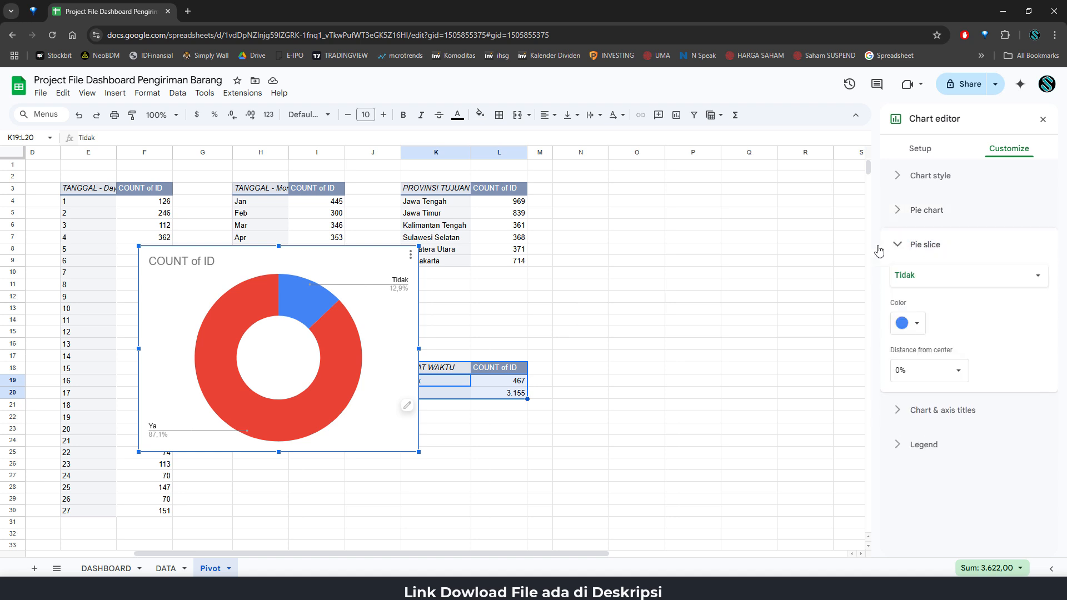
{"action": "left_click", "coordinate": [1019, 282]}
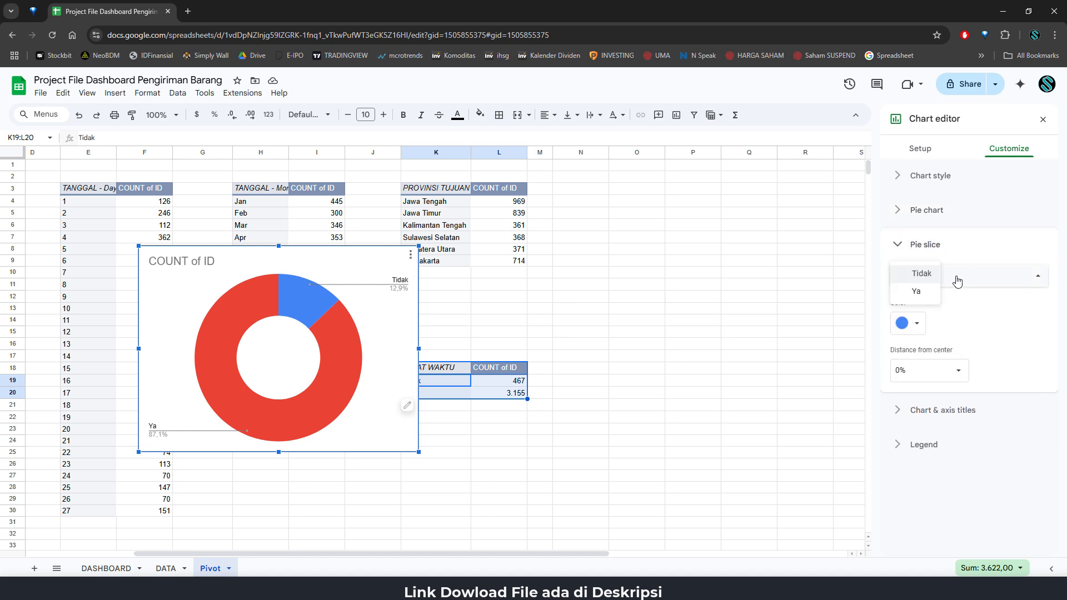
{"action": "left_click", "coordinate": [1018, 312]}
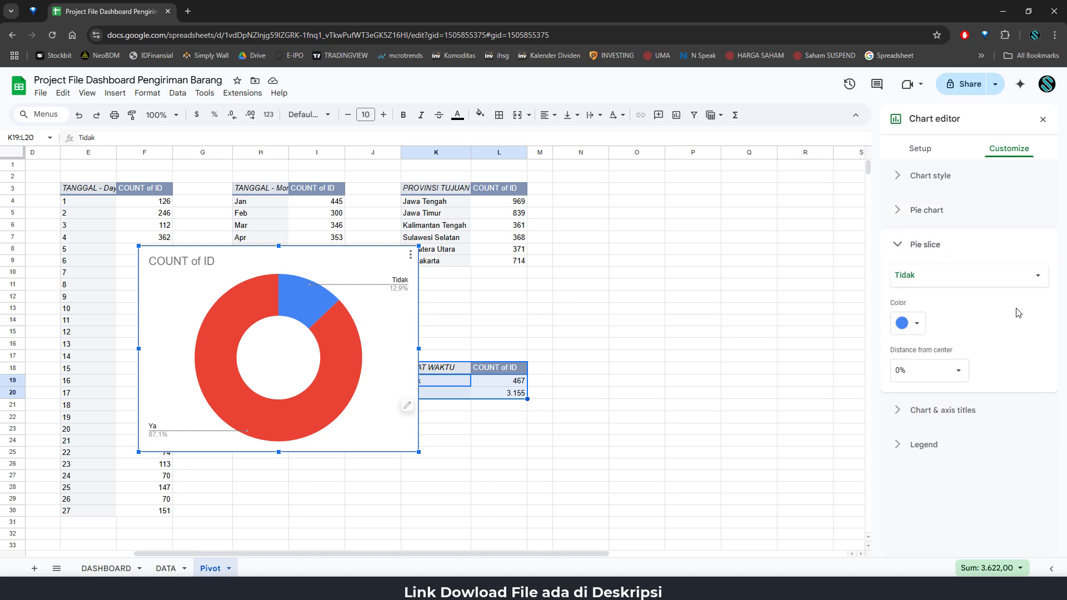
{"action": "left_click", "coordinate": [937, 414]}
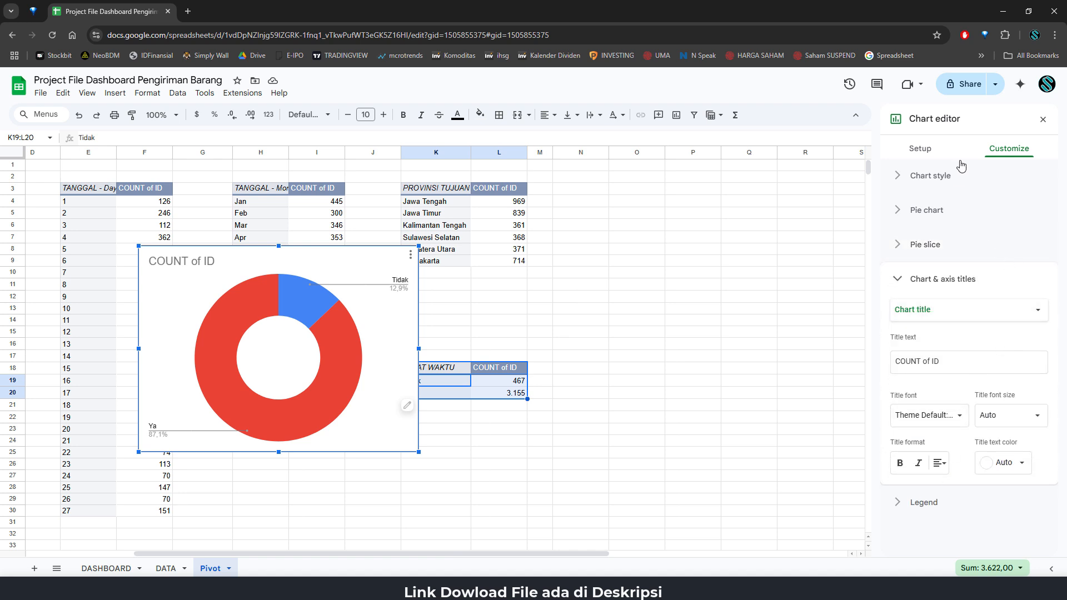
Step: Try the 3D style on the doughnut chart
{"action": "left_click", "coordinate": [943, 183]}
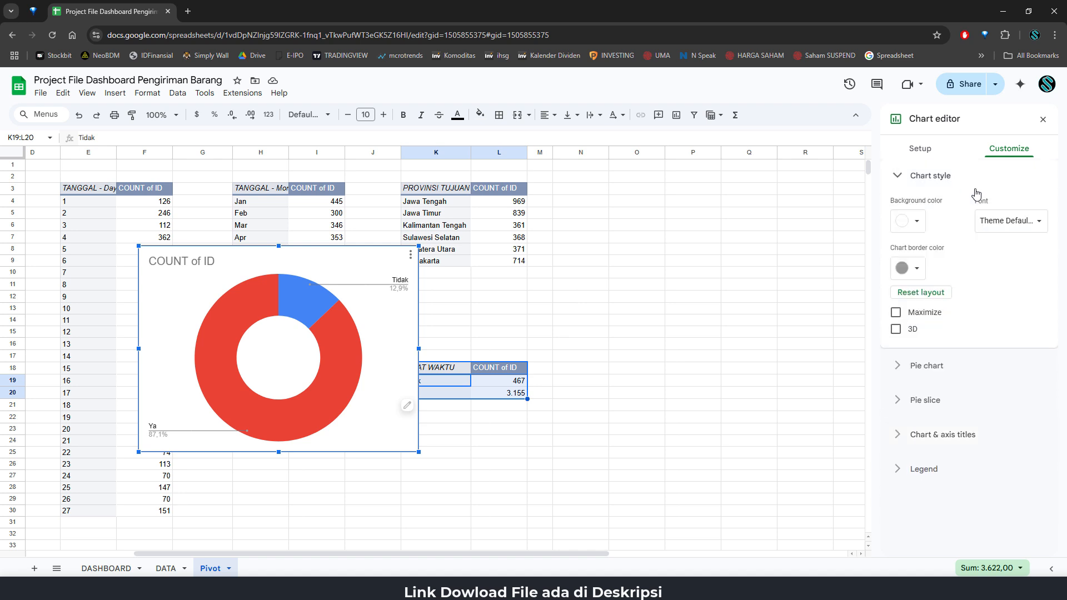
{"action": "left_click", "coordinate": [903, 331]}
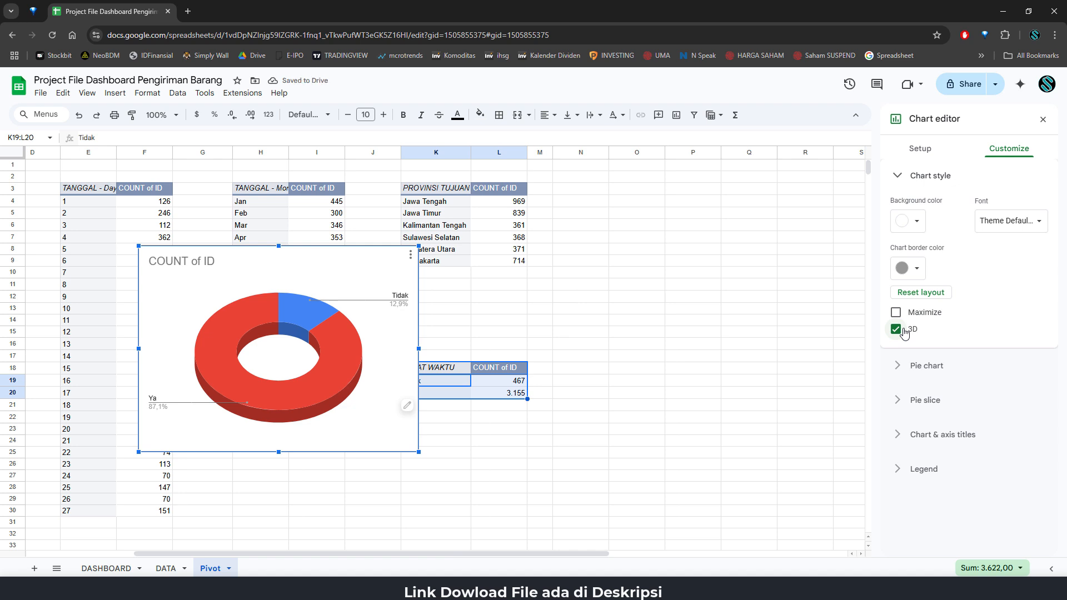
{"action": "left_click", "coordinate": [903, 331]}
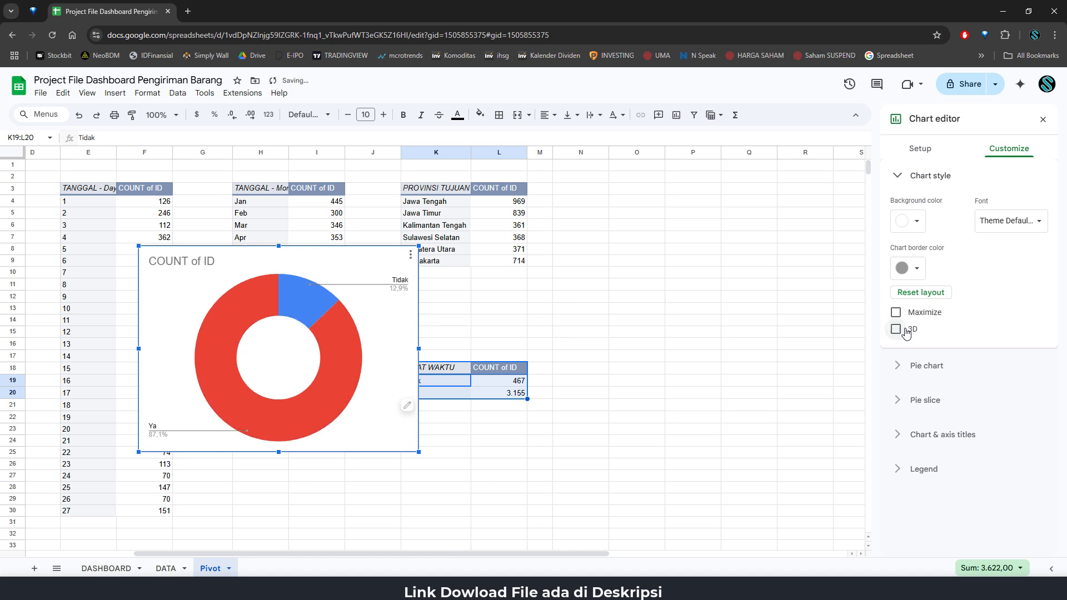
Step: Label the doughnut slices with percentages and remove the chart's legend
{"action": "left_click", "coordinate": [931, 365]}
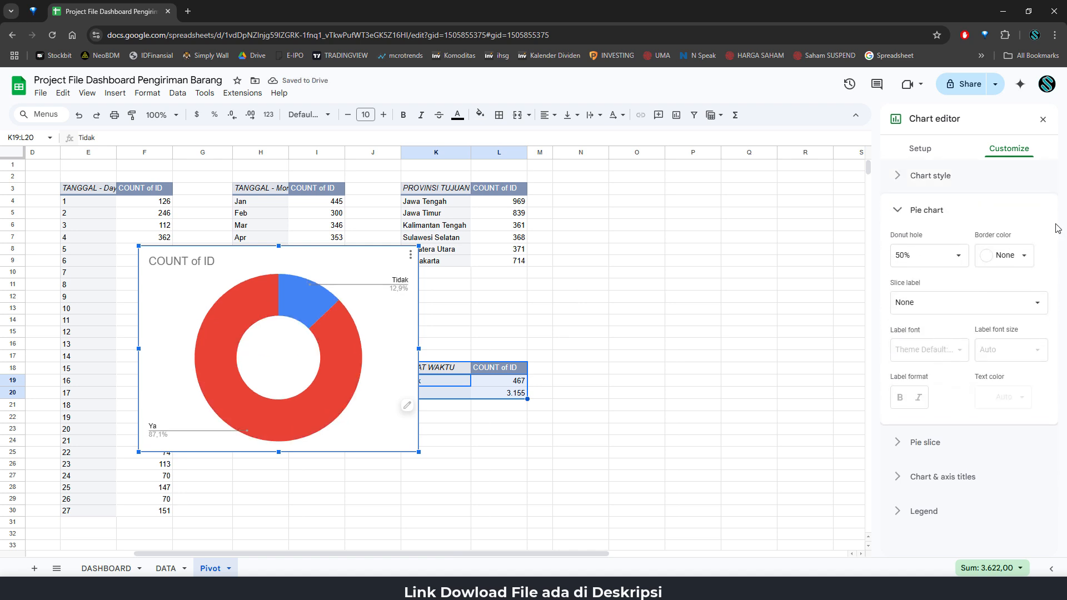
{"action": "left_click", "coordinate": [1038, 303]}
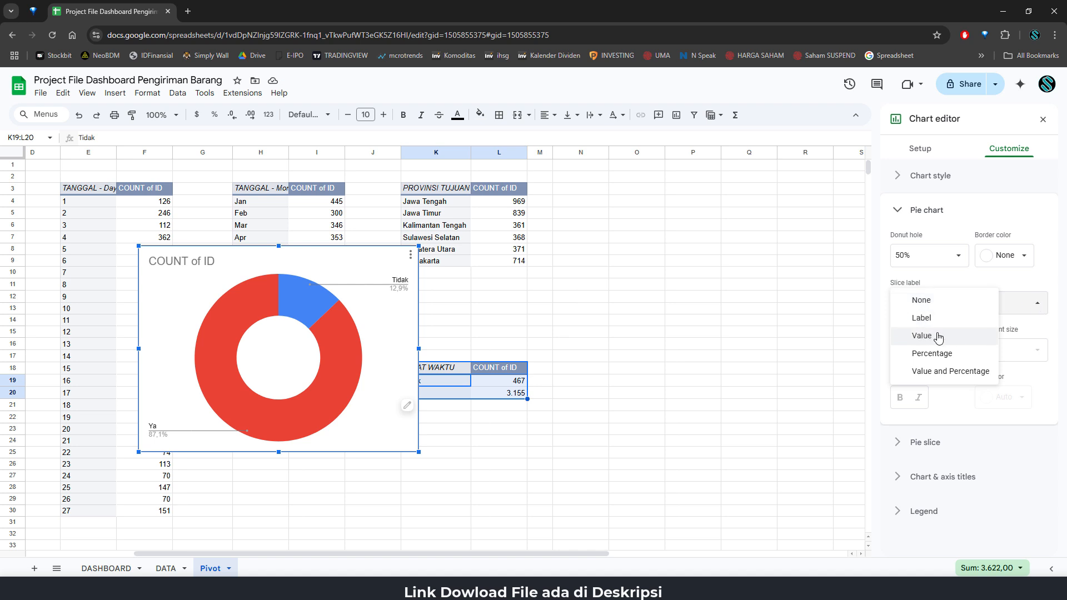
{"action": "left_click", "coordinate": [961, 337]}
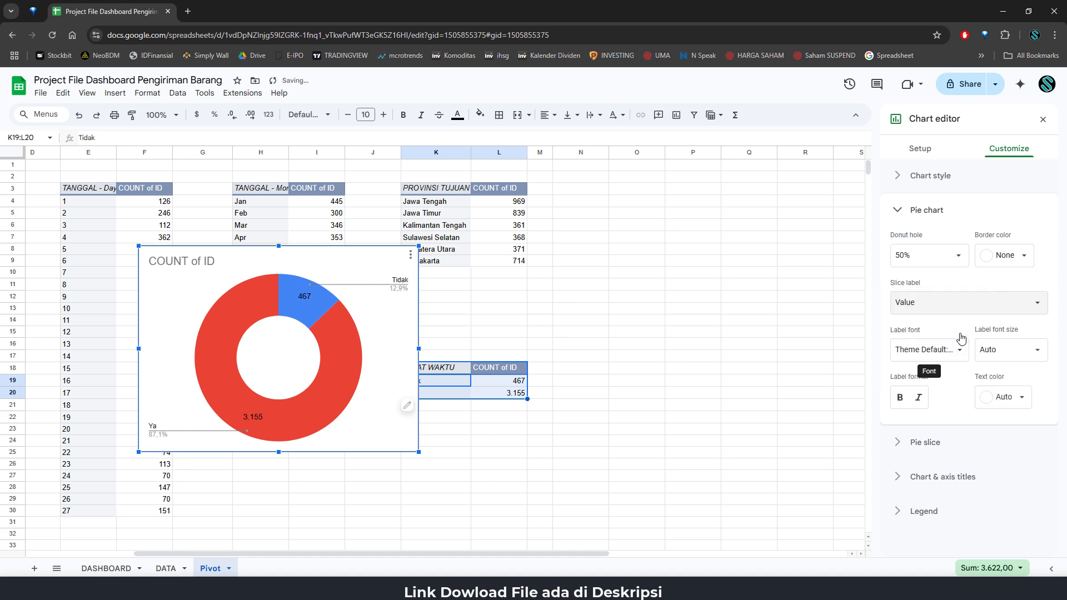
{"action": "left_click", "coordinate": [1035, 303]}
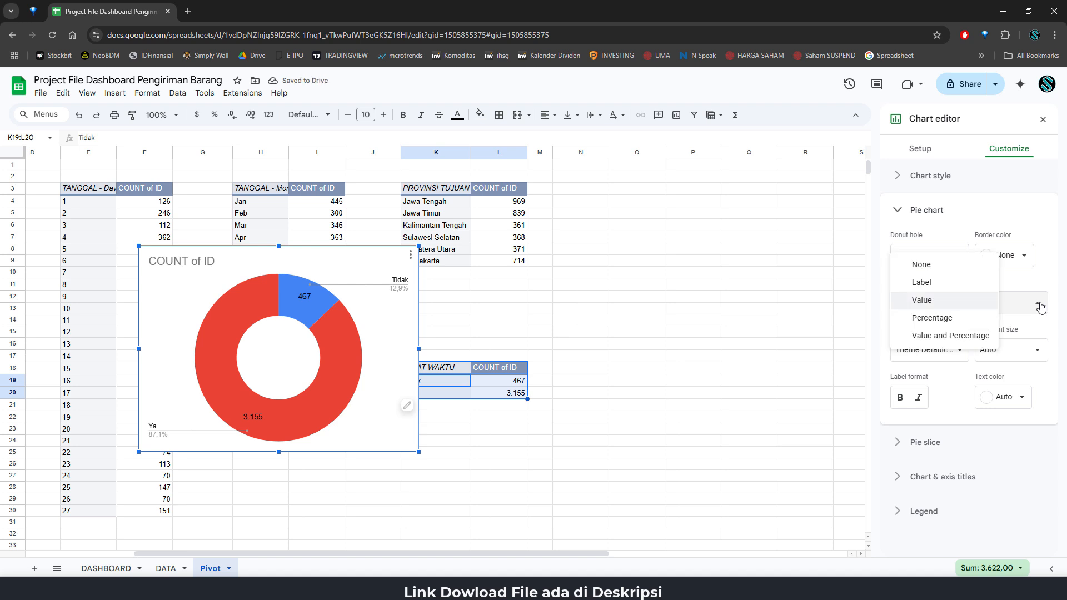
{"action": "left_click", "coordinate": [932, 318]}
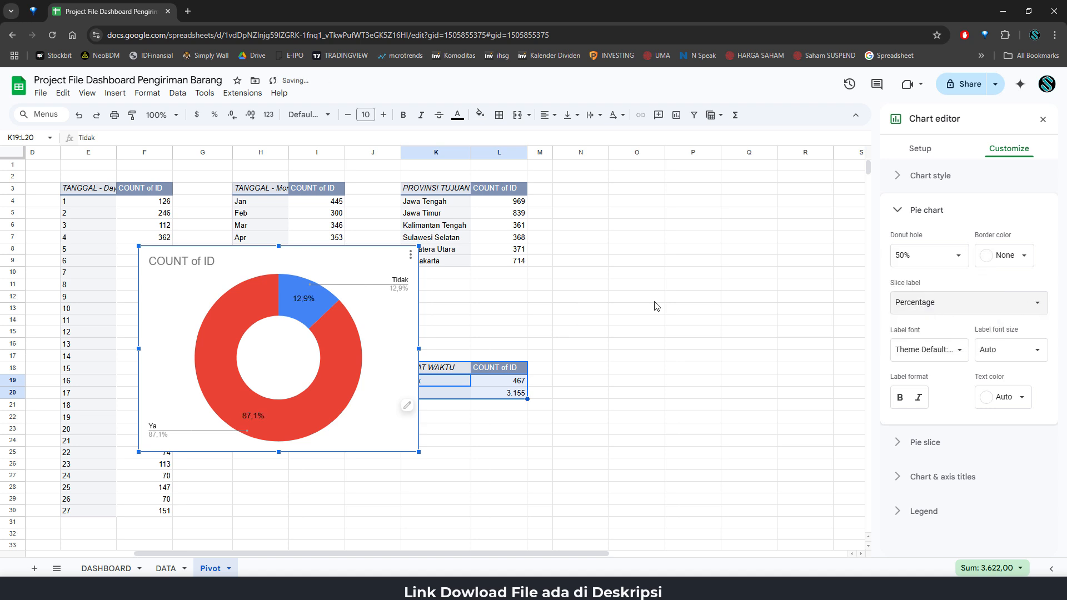
{"action": "left_click", "coordinate": [398, 288]}
{"action": "key", "text": "Delete"}
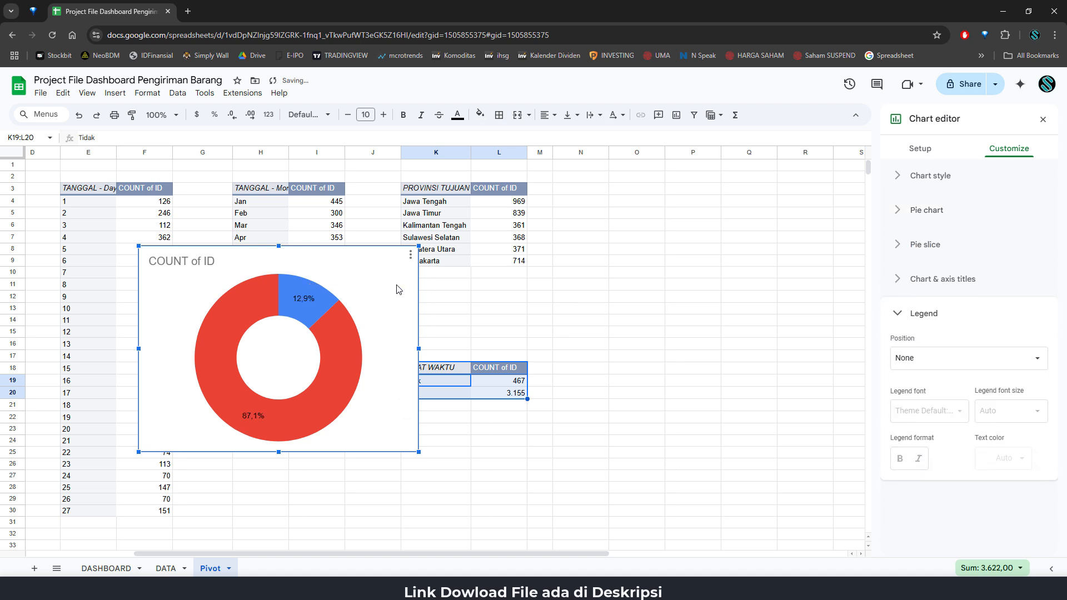
Step: Title the doughnut chart KETEPATAN WAKTU, centre the title and colour it black
{"action": "left_click", "coordinate": [234, 263]}
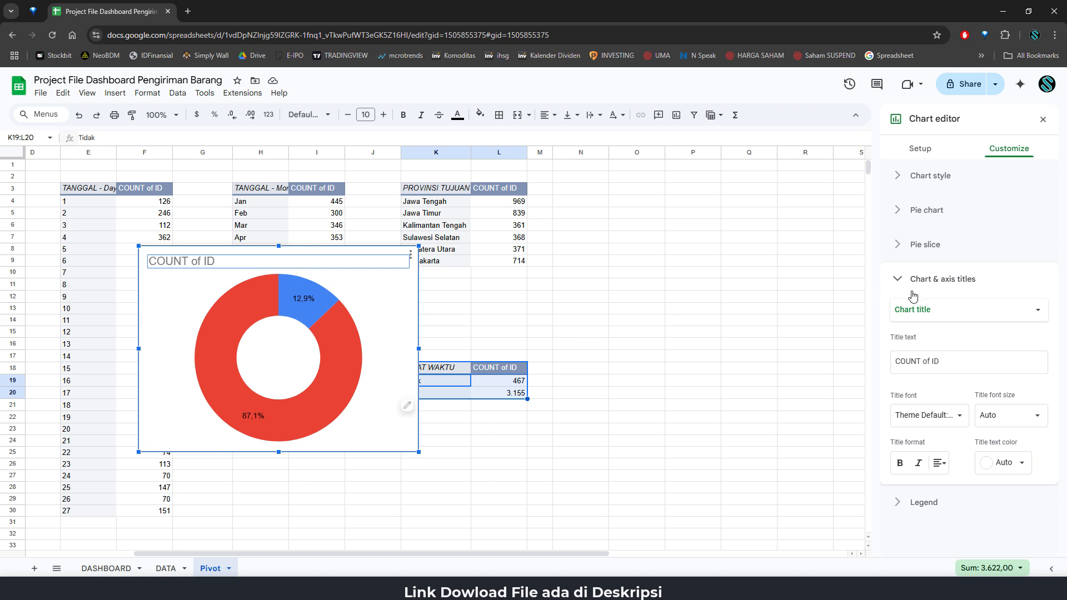
{"action": "left_click_drag", "start_coordinate": [940, 361], "coordinate": [864, 350]}
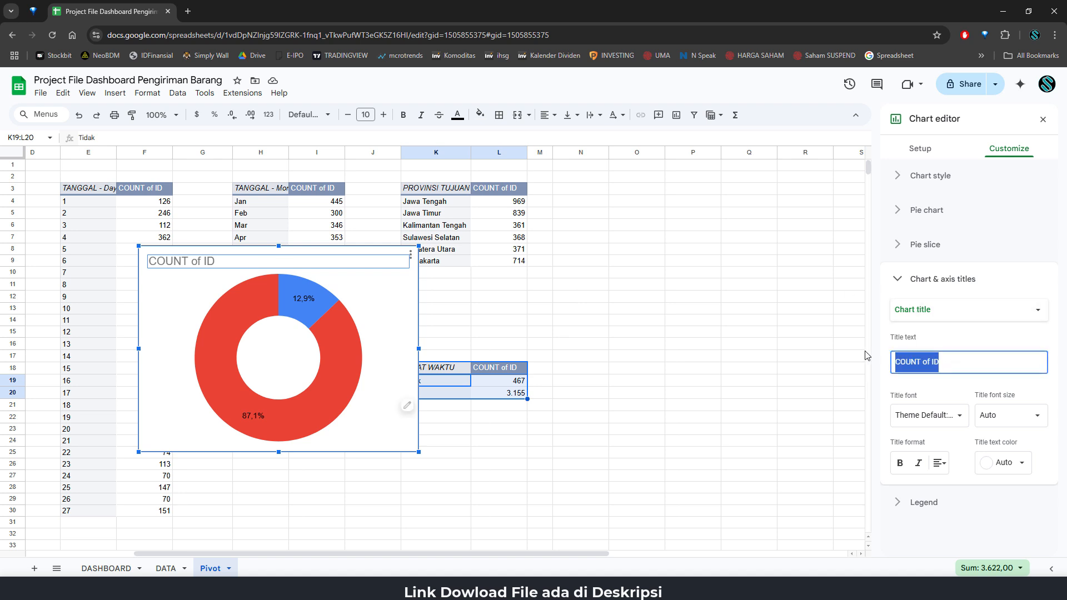
{"action": "type", "text": "KETEPATAN WAKTU"}
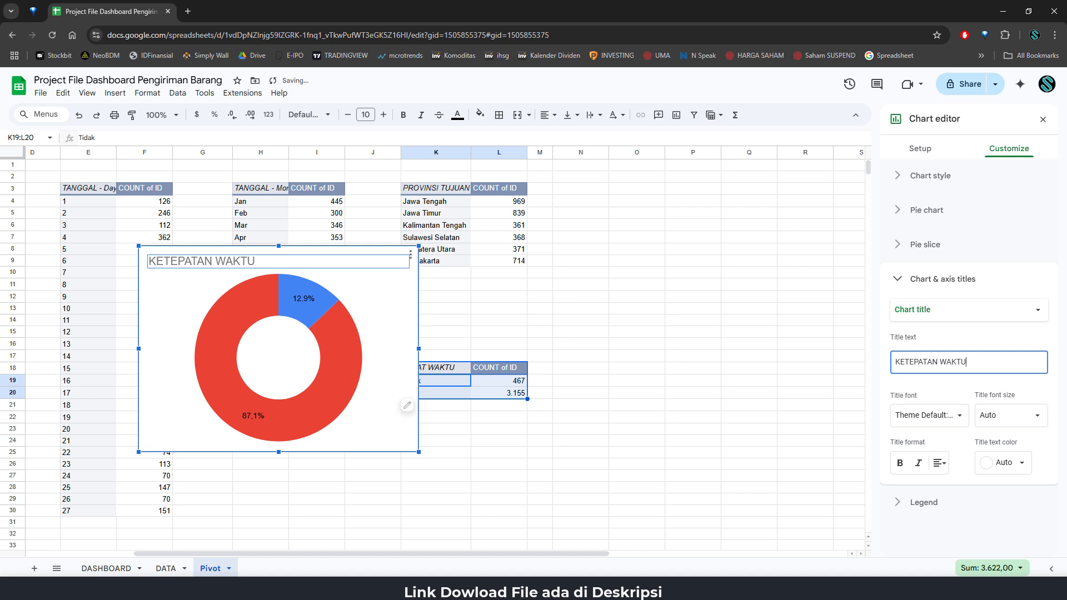
{"action": "left_click", "coordinate": [939, 463]}
{"action": "left_click", "coordinate": [955, 490]}
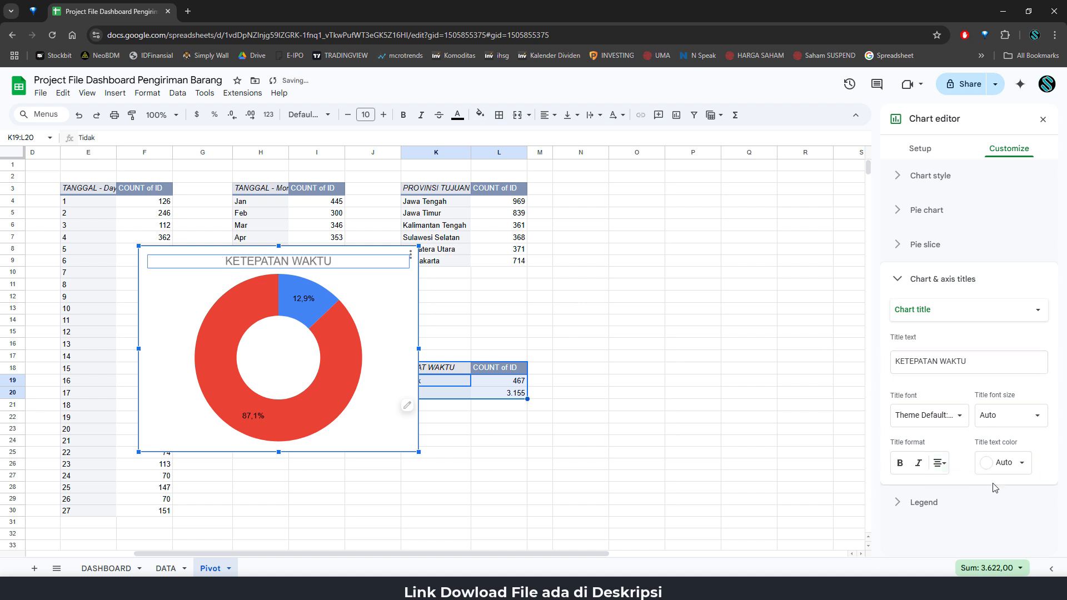
{"action": "left_click", "coordinate": [1021, 464]}
{"action": "left_click", "coordinate": [908, 290]}
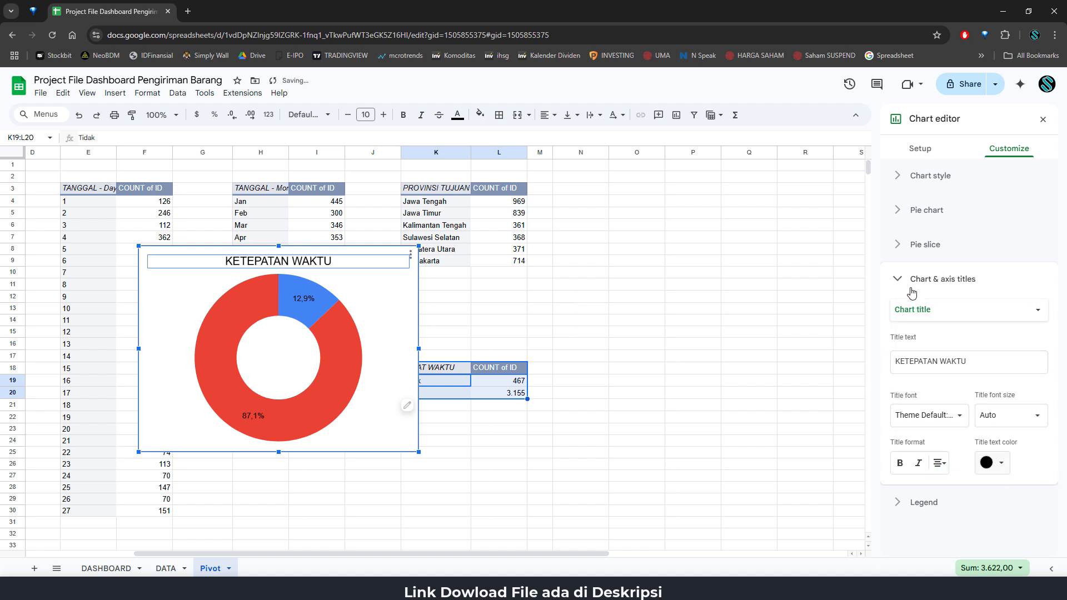
Step: Shrink the KETEPATAN WAKTU chart to about half its size and move it beside the pivot tables, around N7:P15
{"action": "left_click", "coordinate": [447, 299]}
{"action": "left_click", "coordinate": [409, 310]}
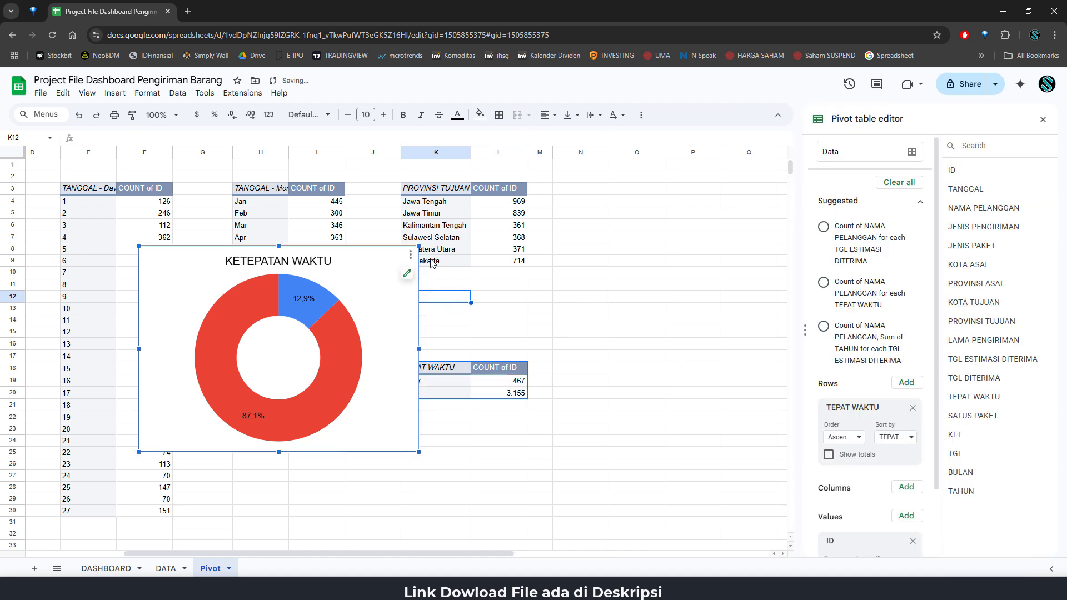
{"action": "left_click_drag", "start_coordinate": [418, 245], "coordinate": [245, 346]}
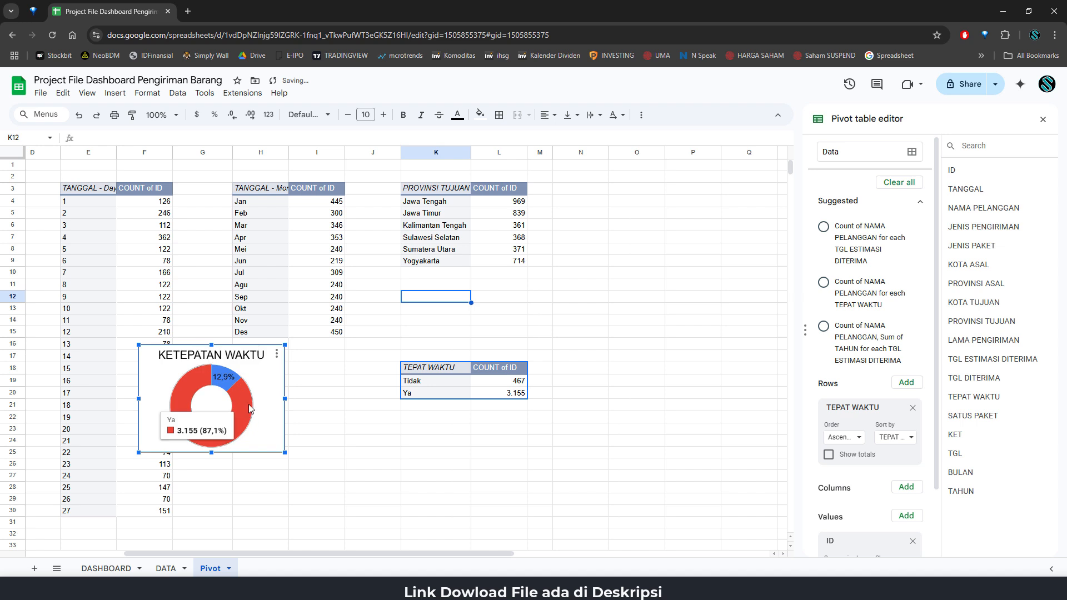
{"action": "left_click_drag", "start_coordinate": [280, 392], "coordinate": [691, 276]}
Step: Colour the Tidak slice of the doughnut chart light gray and the Ya slice teal
{"action": "double_click", "coordinate": [639, 272]}
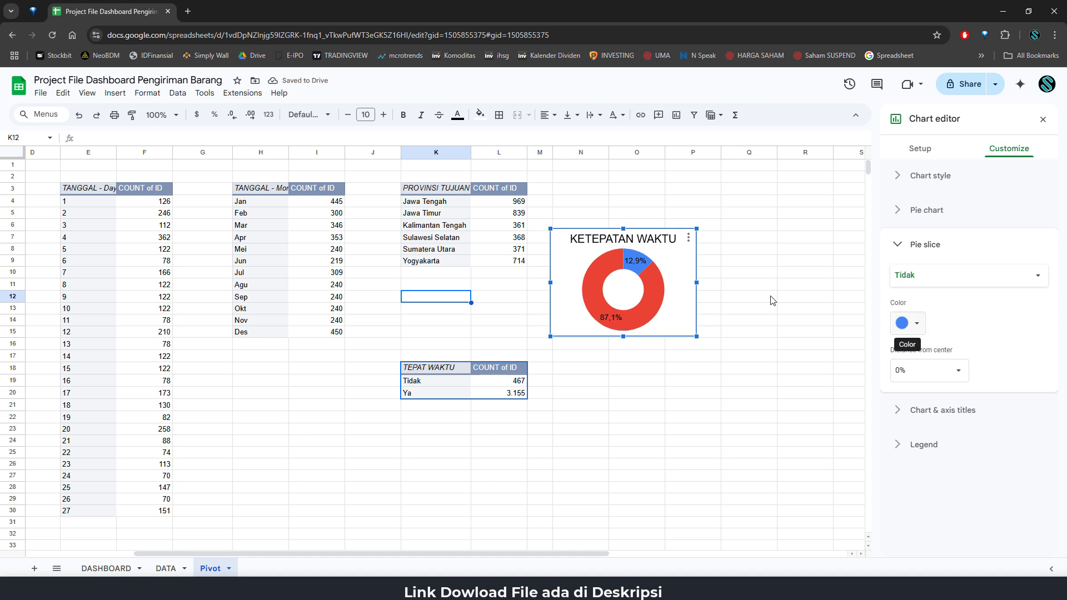
{"action": "left_click", "coordinate": [916, 323]}
{"action": "left_click", "coordinate": [964, 367]}
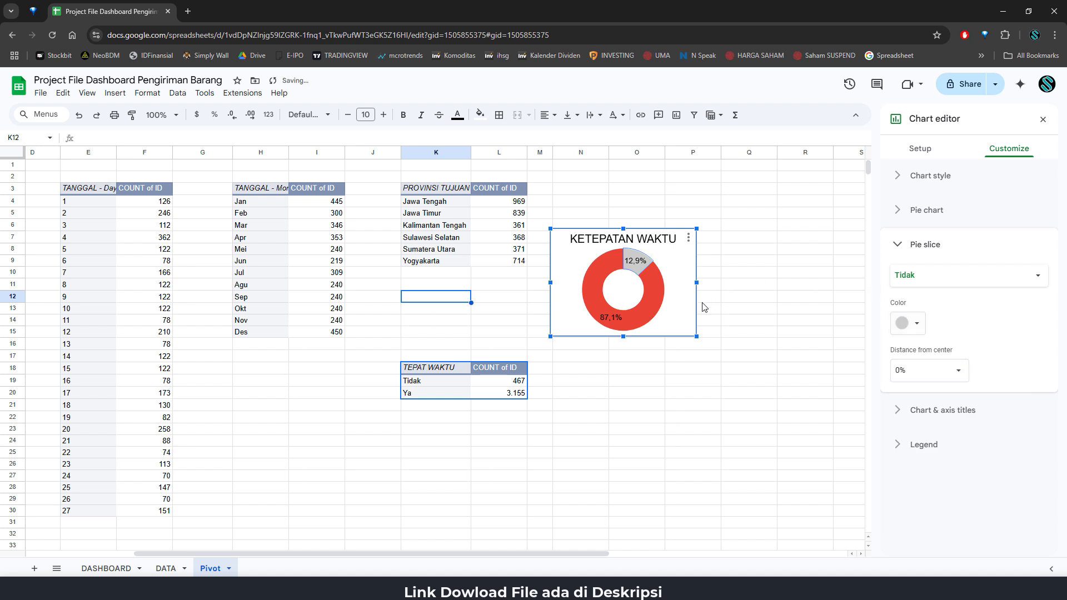
{"action": "left_click", "coordinate": [657, 293]}
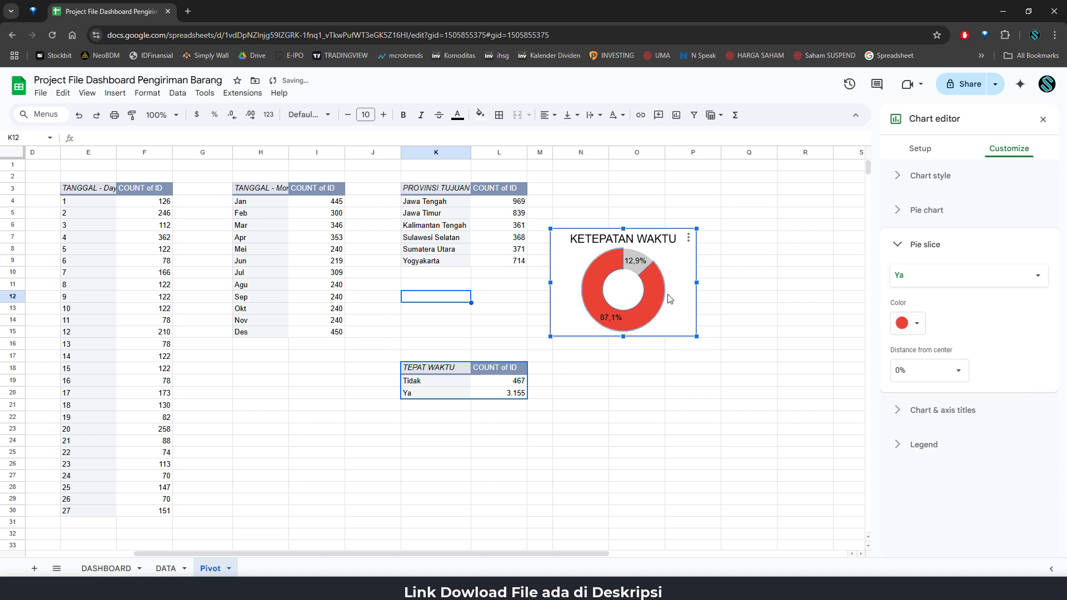
{"action": "left_click", "coordinate": [918, 325]}
{"action": "left_click", "coordinate": [963, 515]}
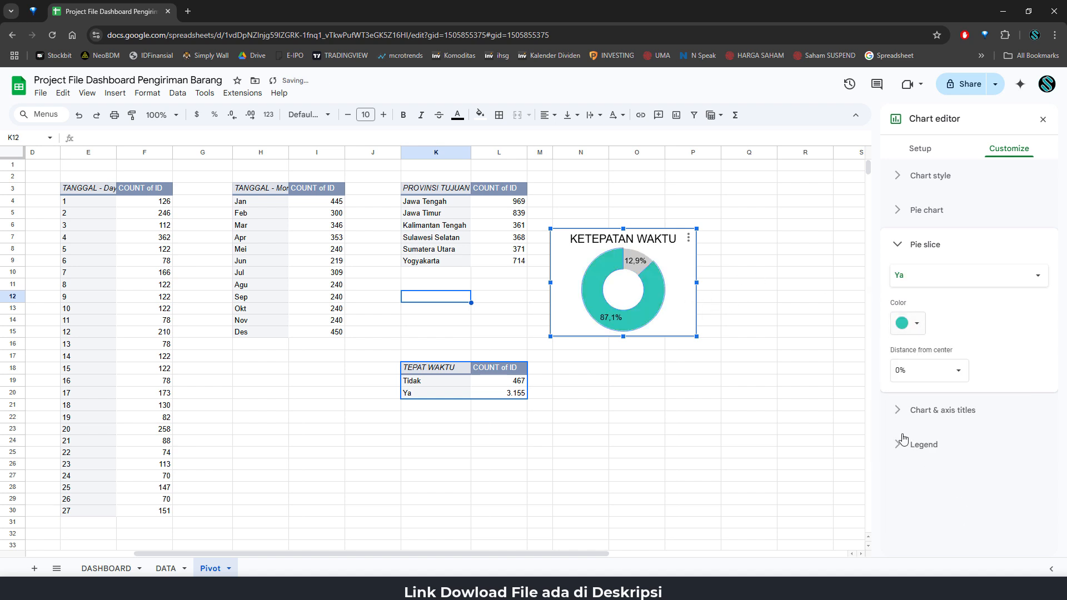
{"action": "left_click", "coordinate": [761, 264]}
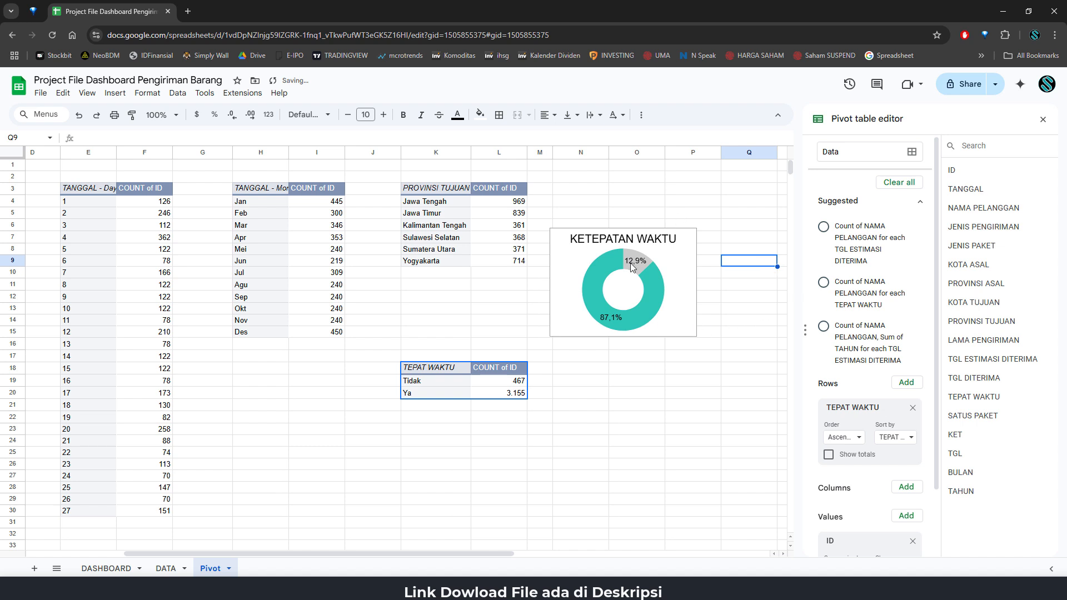
Step: Enlarge the KETEPATAN WAKTU chart slightly and paste a copy of it onto the DASHBOARD sheet at I14
{"action": "left_click", "coordinate": [679, 325]}
{"action": "left_click_drag", "start_coordinate": [695, 335], "coordinate": [728, 360]}
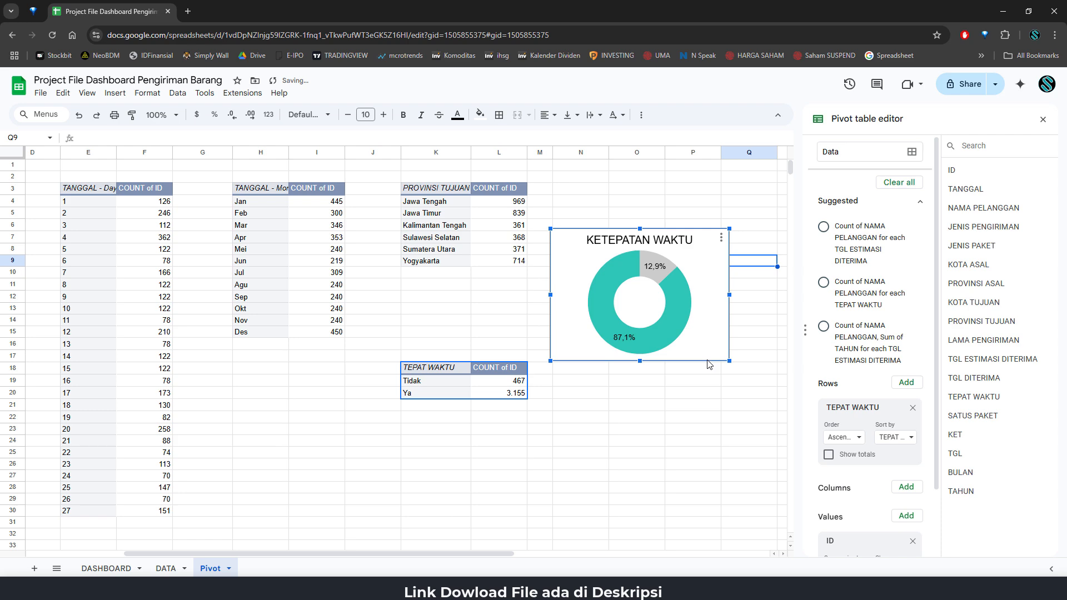
{"action": "left_click", "coordinate": [106, 567]}
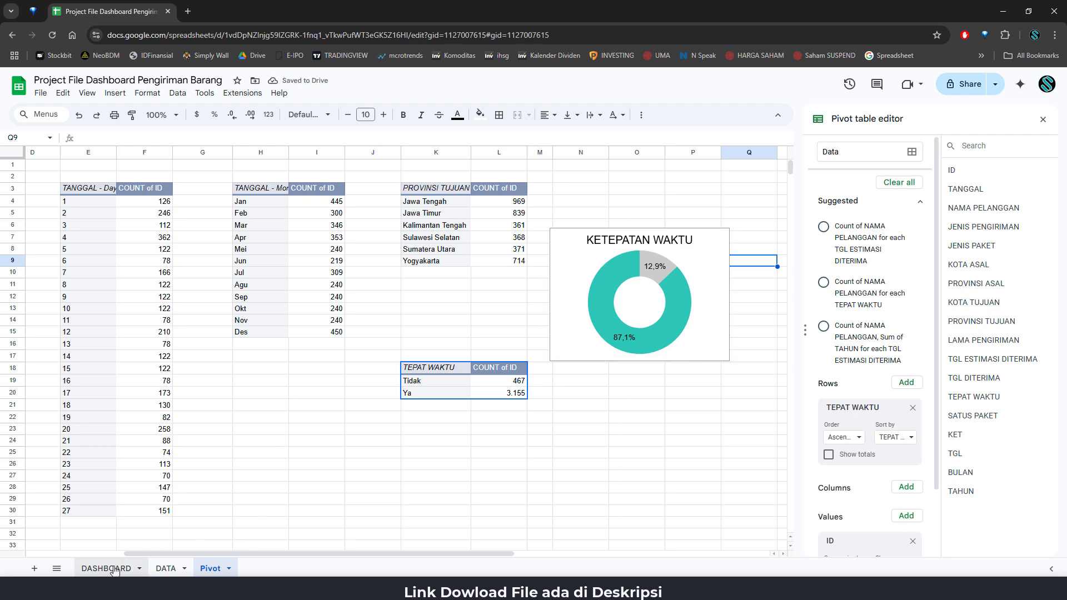
{"action": "left_click", "coordinate": [290, 315]}
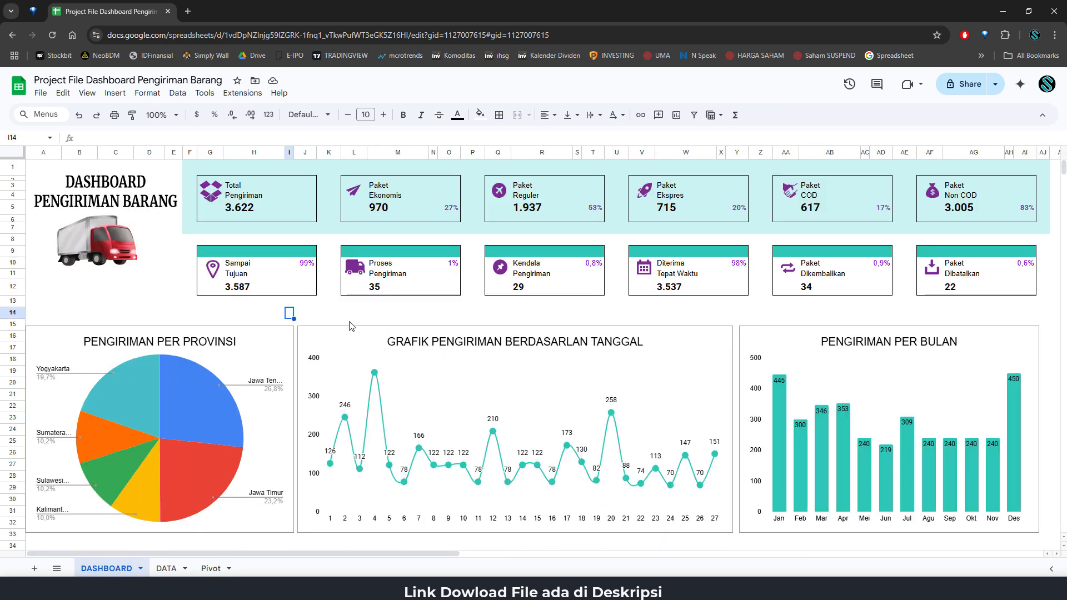
{"action": "key", "text": "ctrl+v"}
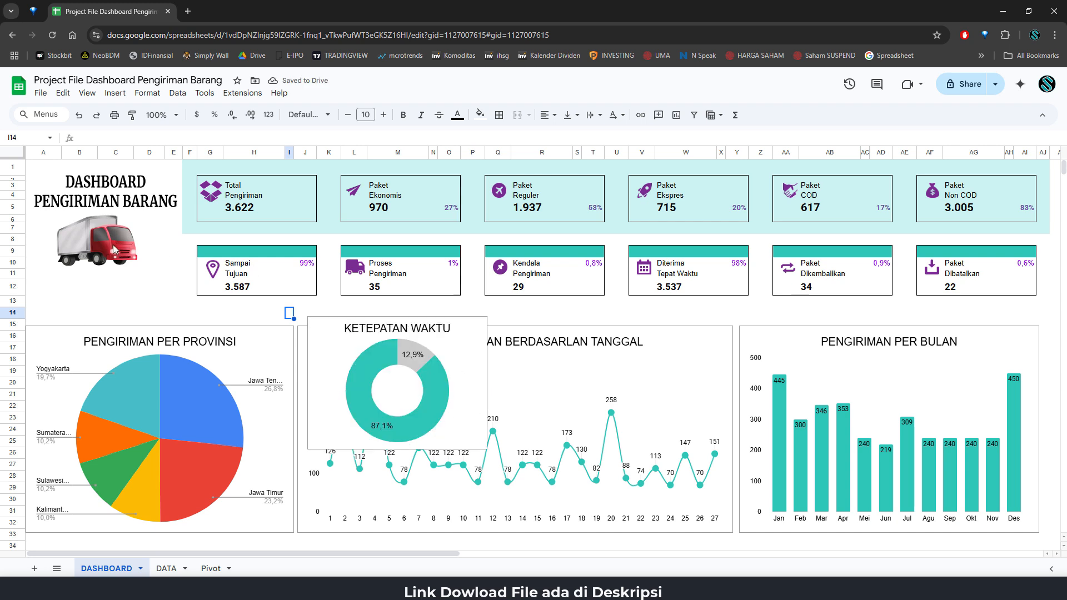
Step: Nudge the DASHBOARD PENGIRIMAN BARANG title toward the corner, shrink the truck picture and place it just under the title
{"action": "left_click", "coordinate": [113, 179]}
{"action": "left_click_drag", "start_coordinate": [113, 179], "coordinate": [110, 174]}
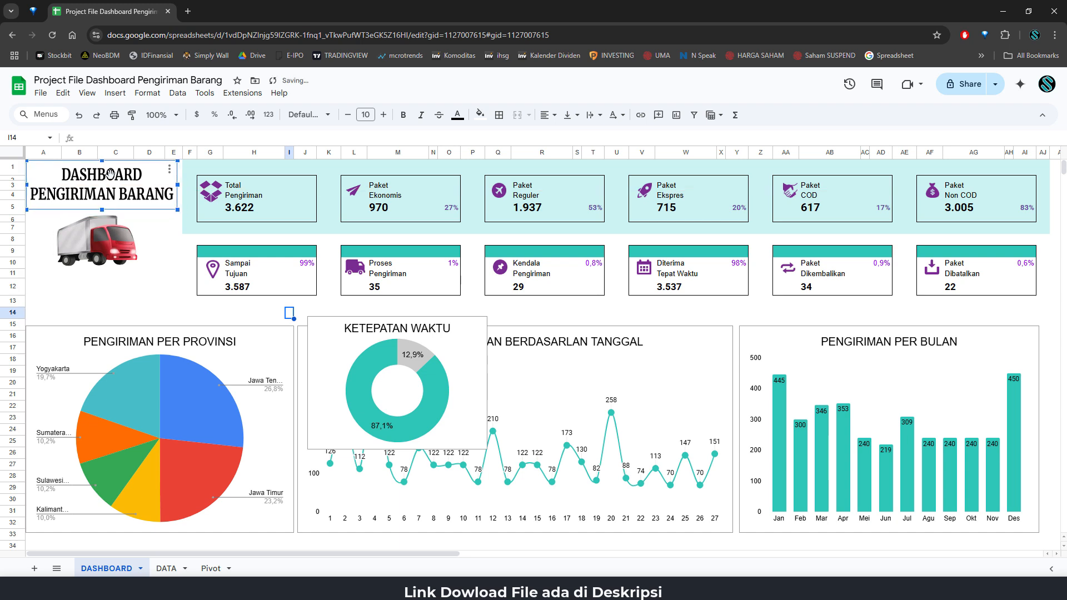
{"action": "left_click", "coordinate": [103, 243]}
{"action": "left_click_drag", "start_coordinate": [143, 286], "coordinate": [104, 223]}
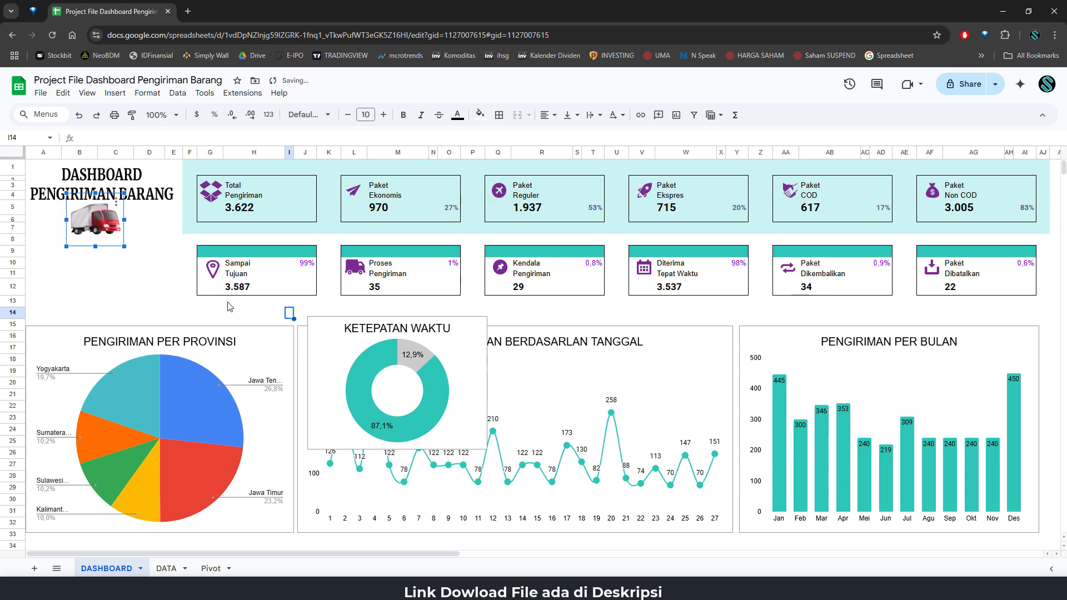
Step: Move the KETEPATAN WAKTU chart under the truck picture and resize it to span about columns A:E, rows 9 to 17
{"action": "left_click", "coordinate": [481, 356]}
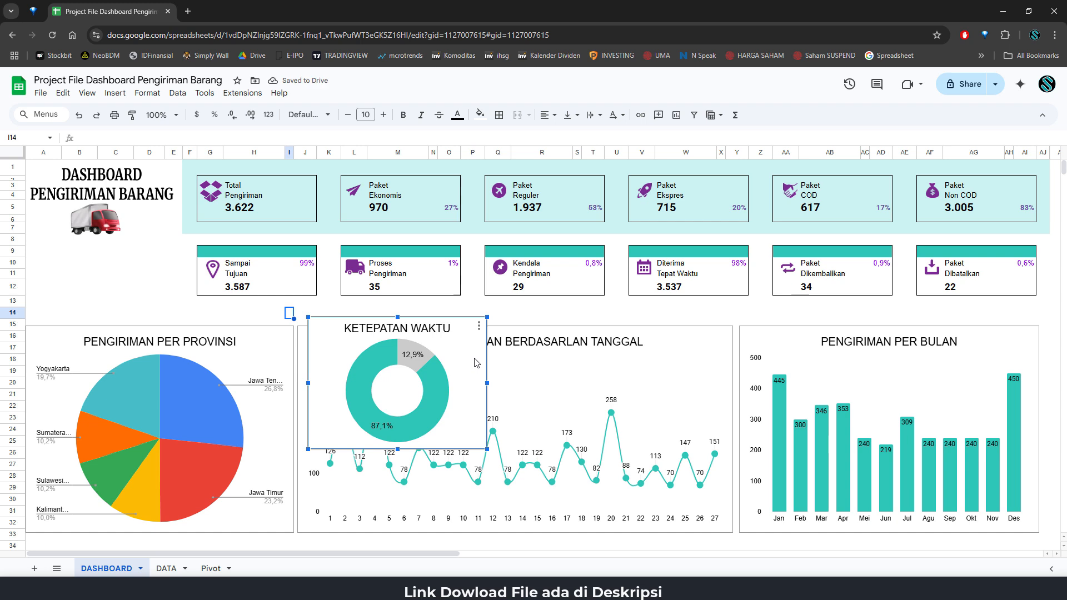
{"action": "left_click_drag", "start_coordinate": [476, 362], "coordinate": [195, 291]}
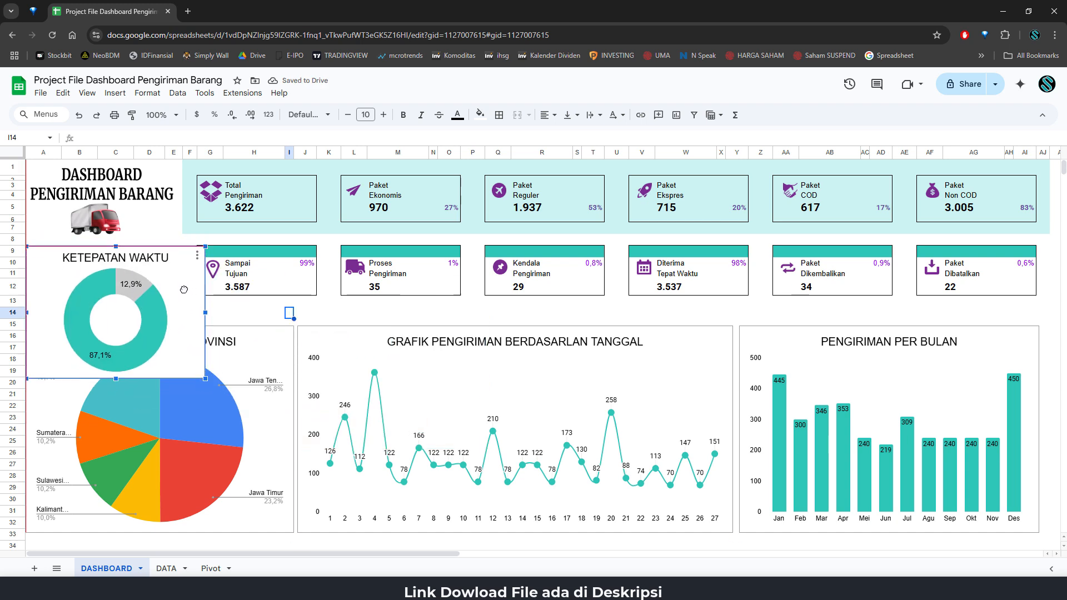
{"action": "left_click_drag", "start_coordinate": [205, 377], "coordinate": [127, 321]}
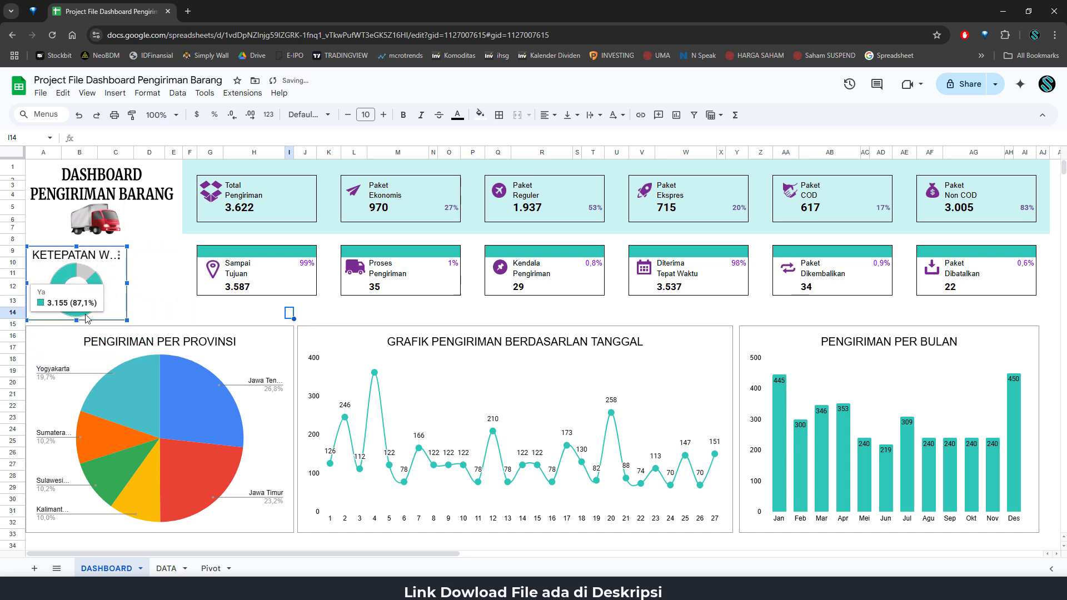
{"action": "left_click_drag", "start_coordinate": [128, 283], "coordinate": [175, 284]}
{"action": "mouse_move", "coordinate": [88, 282]}
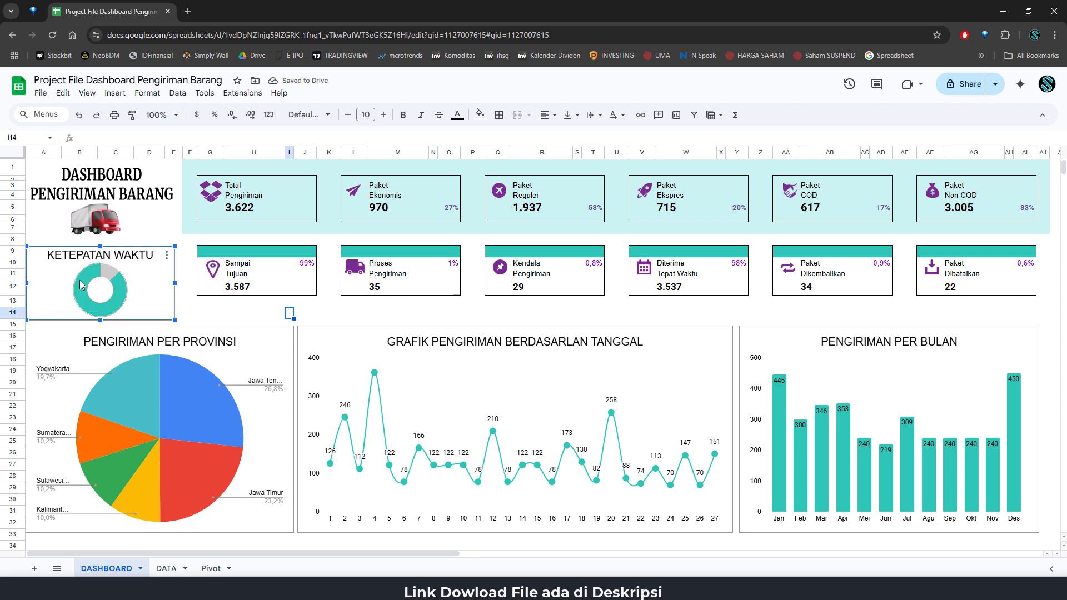
{"action": "left_click_drag", "start_coordinate": [100, 320], "coordinate": [106, 351]}
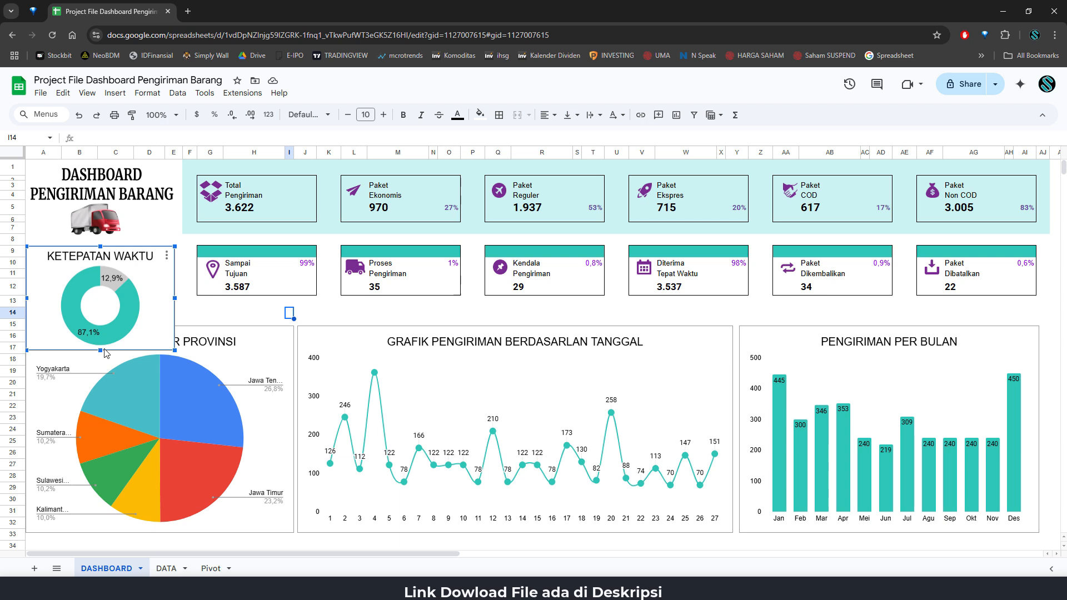
Step: Nudge the date line chart and the PENGIRIMAN PER BULAN chart together slightly to the left
{"action": "left_click", "coordinate": [283, 341]}
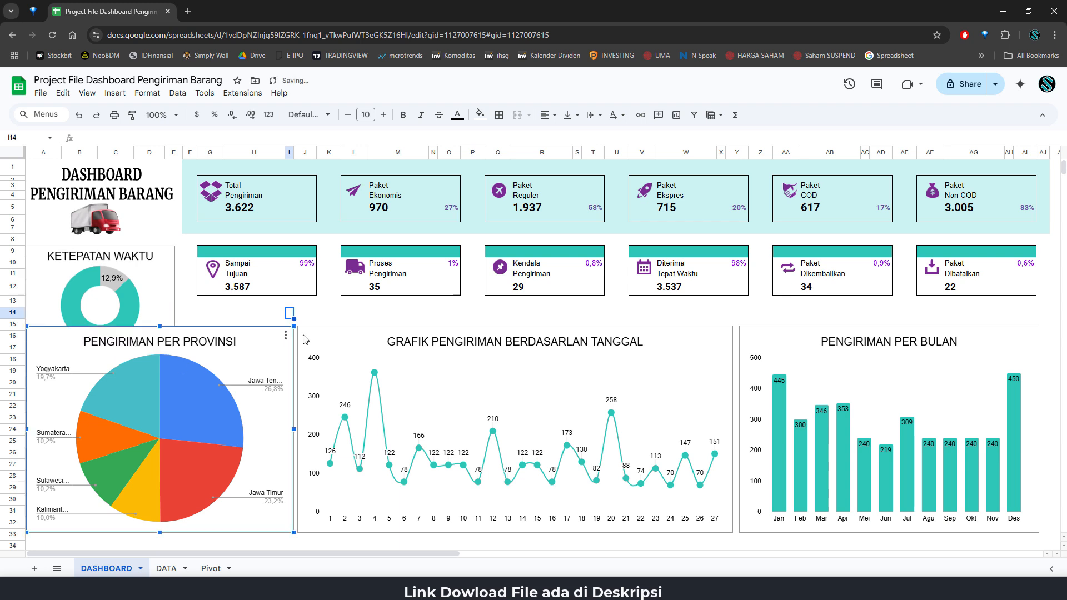
{"action": "left_click", "coordinate": [964, 333]}
{"action": "left_click", "coordinate": [698, 334], "text": "ctrl"}
{"action": "left_click_drag", "start_coordinate": [684, 335], "coordinate": [681, 332]}
{"action": "left_click", "coordinate": [853, 305]}
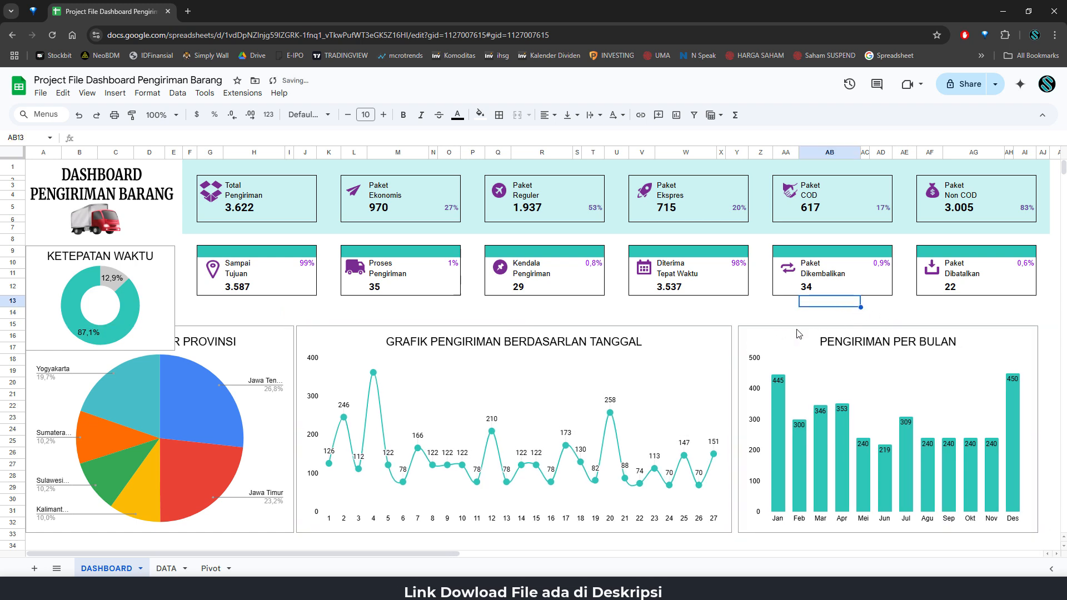
Step: Narrow the PENGIRIMAN PER BULAN chart from its left side, extend the date line chart toward it and trim the line chart's left side
{"action": "left_click", "coordinate": [776, 343]}
{"action": "left_click_drag", "start_coordinate": [738, 429], "coordinate": [772, 428]}
{"action": "left_click", "coordinate": [731, 422]}
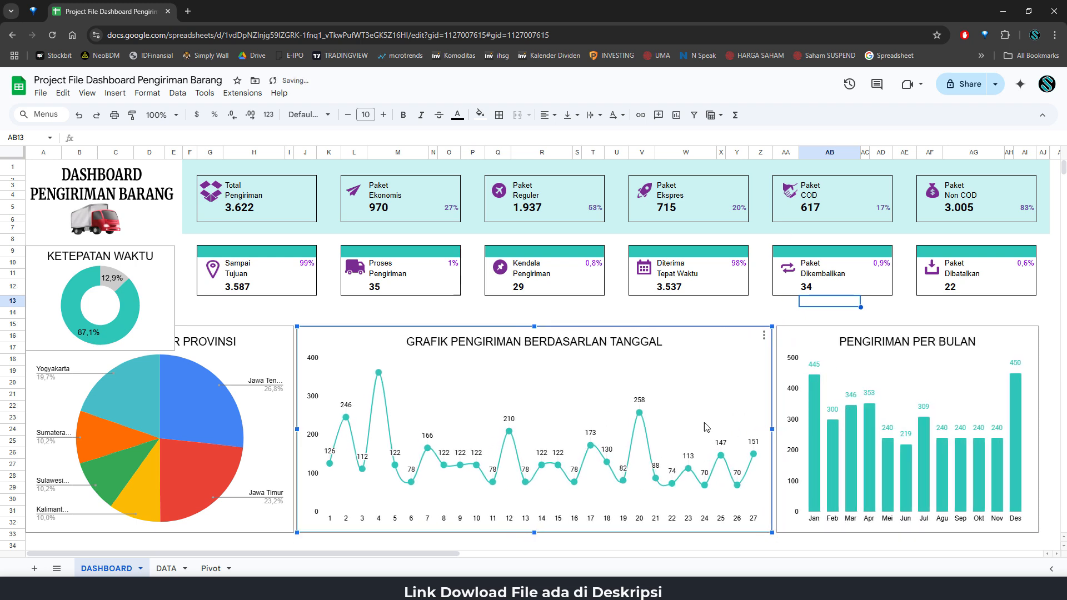
{"action": "left_click_drag", "start_coordinate": [298, 429], "coordinate": [348, 435]}
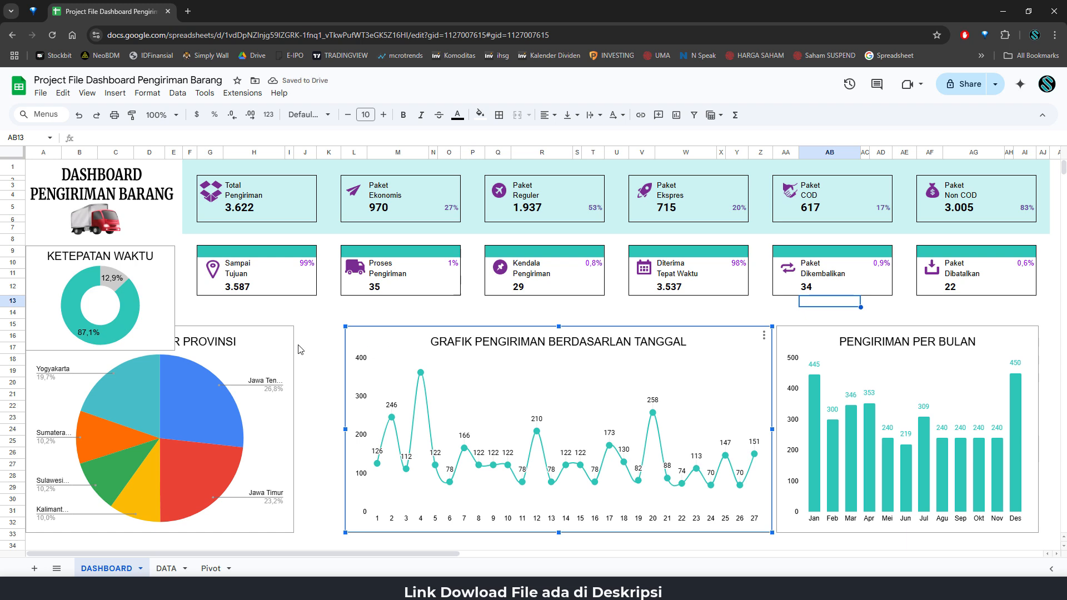
Step: Move the date line chart to the dashboard's right edge and the PENGIRIMAN PER BULAN chart below the other charts
{"action": "left_click", "coordinate": [284, 348]}
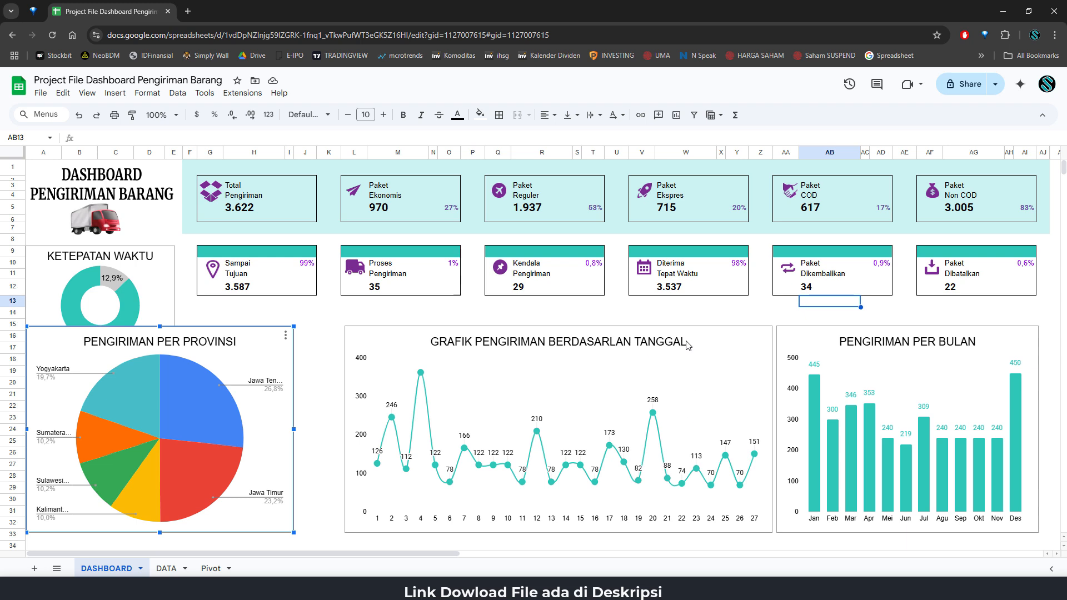
{"action": "left_click", "coordinate": [729, 354]}
{"action": "left_click_drag", "start_coordinate": [719, 348], "coordinate": [994, 368]}
{"action": "left_click_drag", "start_coordinate": [933, 325], "coordinate": [460, 523]}
Step: Move the PENGIRIMAN PER PROVINSI pie chart directly to the left of the date line chart
{"action": "scroll", "coordinate": [507, 375], "scroll_direction": "down", "scroll_amount": 1}
{"action": "scroll", "coordinate": [506, 376], "scroll_direction": "down", "scroll_amount": 3}
{"action": "key", "text": "ctrl+minus"}
{"action": "scroll", "coordinate": [511, 436], "scroll_direction": "up", "scroll_amount": 4}
{"action": "scroll", "coordinate": [305, 334], "scroll_direction": "down", "scroll_amount": 4}
{"action": "left_click", "coordinate": [257, 335]}
{"action": "left_click_drag", "start_coordinate": [227, 330], "coordinate": [516, 347]}
{"action": "scroll", "coordinate": [462, 286], "scroll_direction": "up", "scroll_amount": 5}
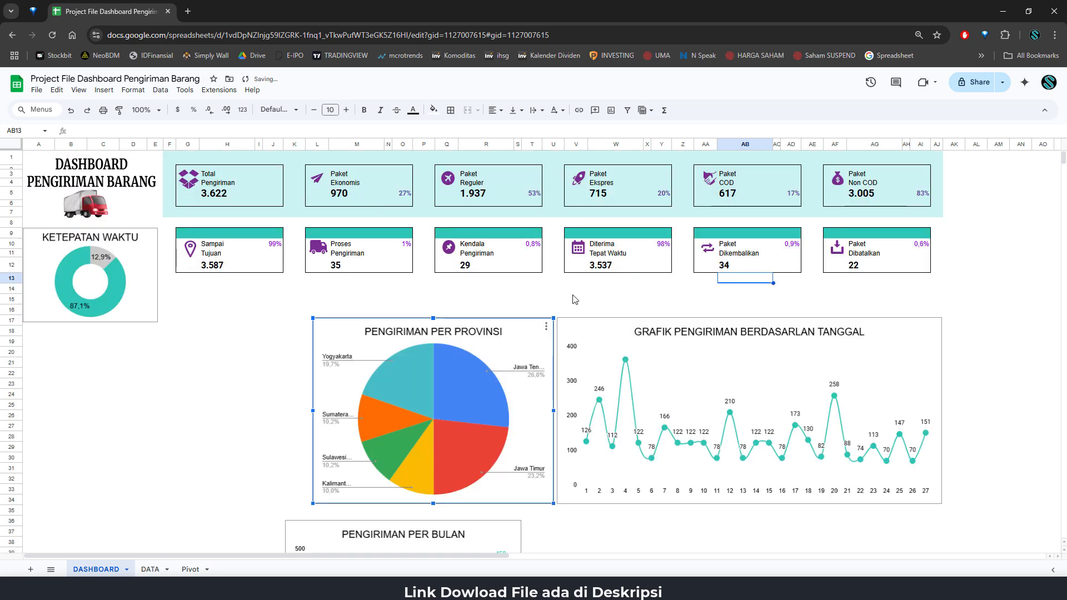
Step: Move the province pie chart and the date line chart together up to about row 14, just below the summary cards
{"action": "left_click", "coordinate": [621, 330]}
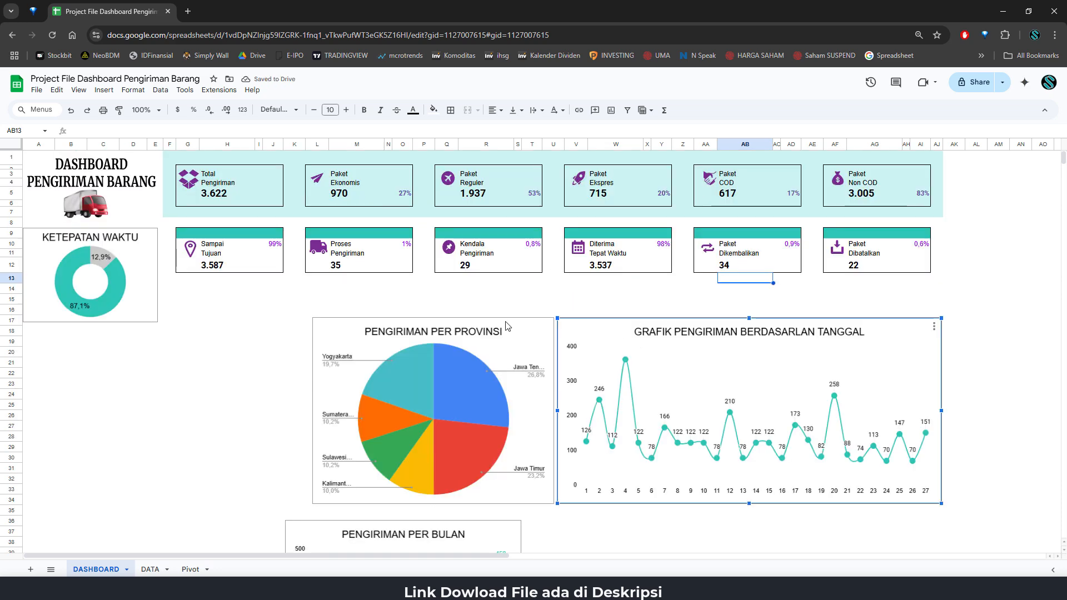
{"action": "left_click", "coordinate": [506, 326], "text": "shift"}
{"action": "left_click_drag", "start_coordinate": [602, 328], "coordinate": [604, 302]}
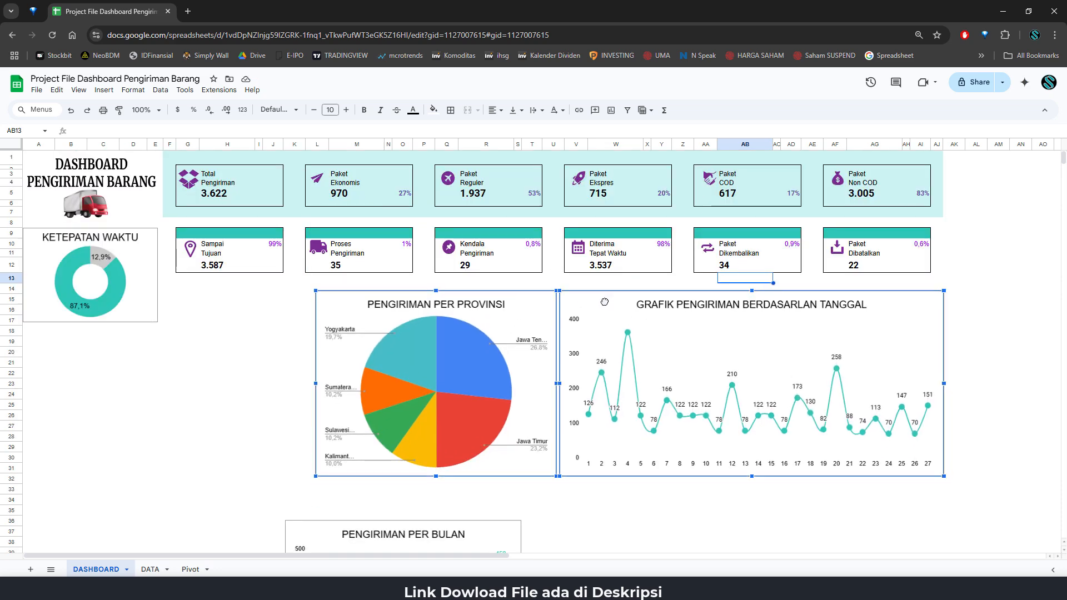
{"action": "left_click", "coordinate": [615, 510]}
Step: Place the PENGIRIMAN PER BULAN chart under the doughnut chart and resize it to fill about A:K, rows 20 to 31, beside the pie chart
{"action": "scroll", "coordinate": [442, 473], "scroll_direction": "down", "scroll_amount": 6}
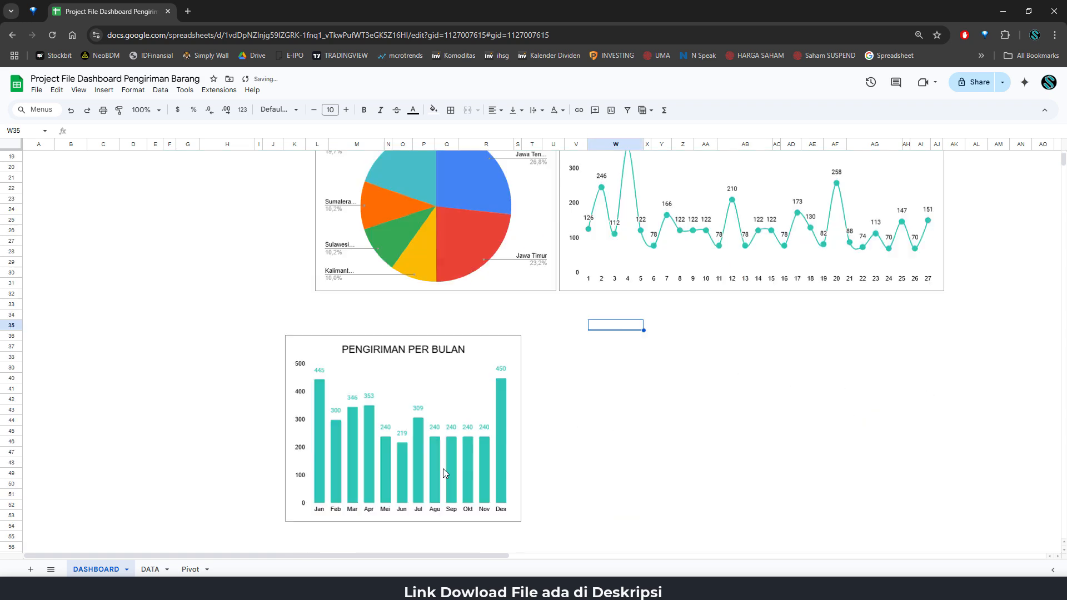
{"action": "left_click_drag", "start_coordinate": [510, 339], "coordinate": [267, 170]}
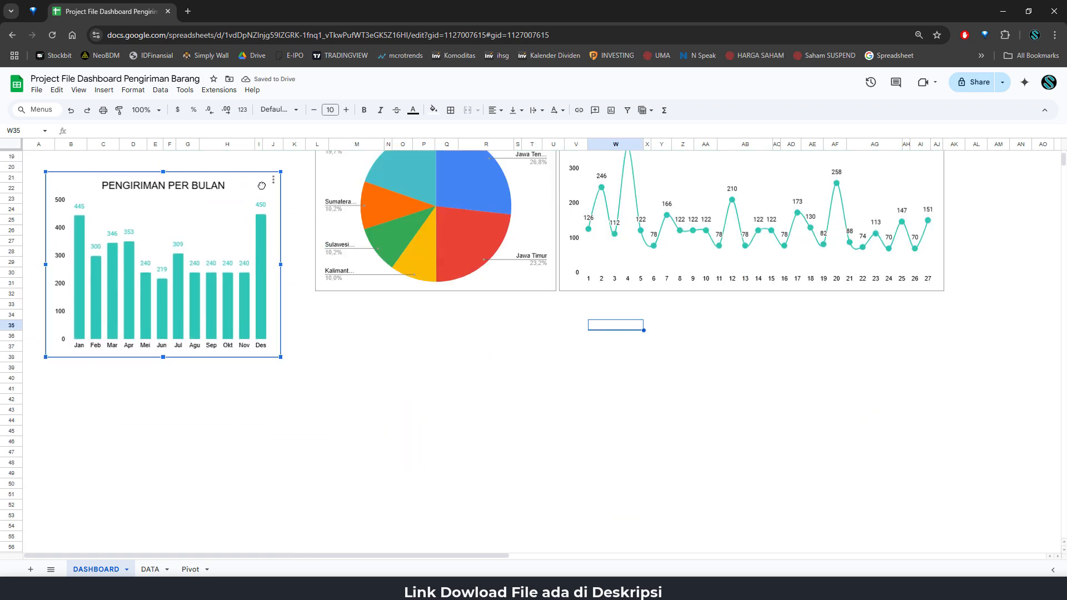
{"action": "scroll", "coordinate": [299, 263], "scroll_direction": "up", "scroll_amount": 6}
{"action": "left_click_drag", "start_coordinate": [163, 356], "coordinate": [164, 415]}
{"action": "left_click_drag", "start_coordinate": [281, 475], "coordinate": [310, 476]}
{"action": "left_click_drag", "start_coordinate": [44, 476], "coordinate": [27, 476]}
{"action": "left_click_drag", "start_coordinate": [153, 447], "coordinate": [155, 381]}
{"action": "left_click", "coordinate": [374, 523]}
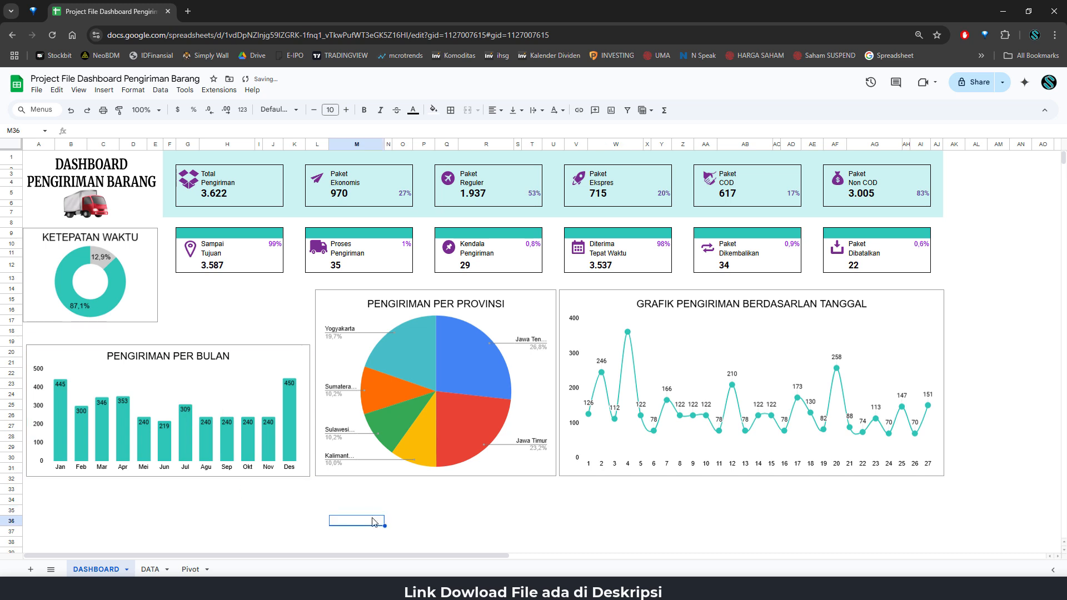
Step: Move the KETEPATAN WAKTU chart down to the top of the PENGIRIMAN PER BULAN chart and extend the monthly chart down to about row 33
{"action": "left_click_drag", "start_coordinate": [156, 293], "coordinate": [167, 318]}
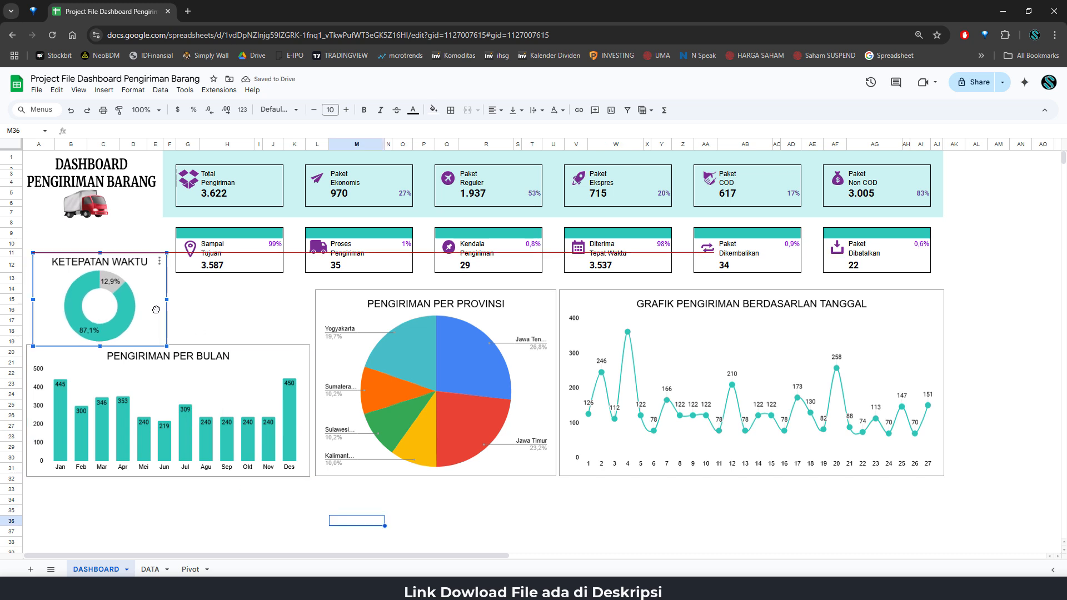
{"action": "left_click", "coordinate": [281, 476]}
{"action": "left_click_drag", "start_coordinate": [168, 477], "coordinate": [175, 497]}
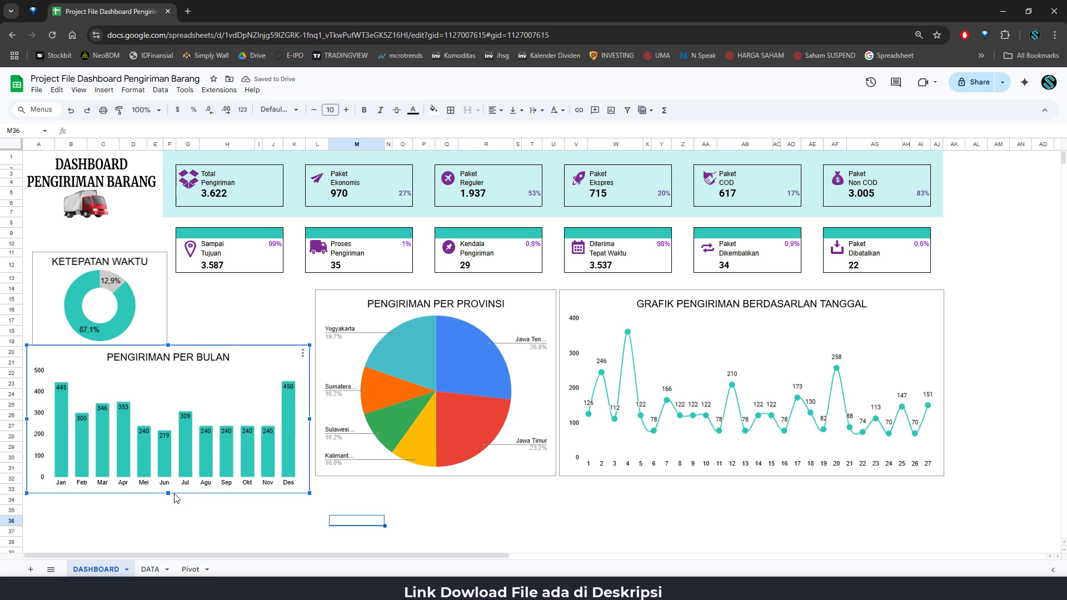
{"action": "left_click", "coordinate": [422, 472]}
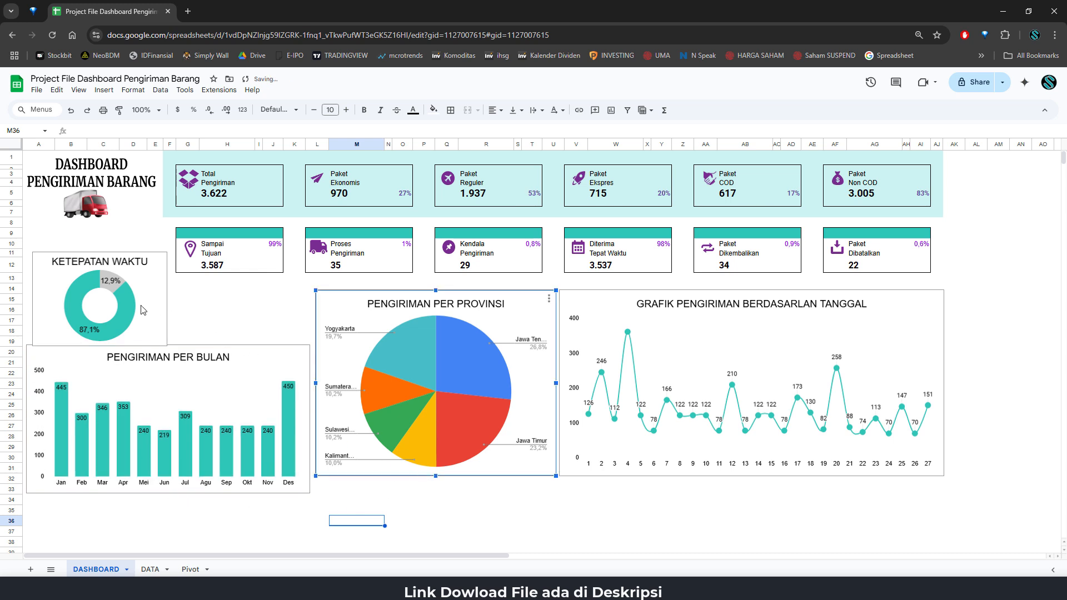
Step: Shorten the KETEPATAN WAKTU chart from its top to about row 13 and narrow it slightly from the right
{"action": "left_click", "coordinate": [166, 315]}
{"action": "left_click_drag", "start_coordinate": [100, 253], "coordinate": [100, 272]}
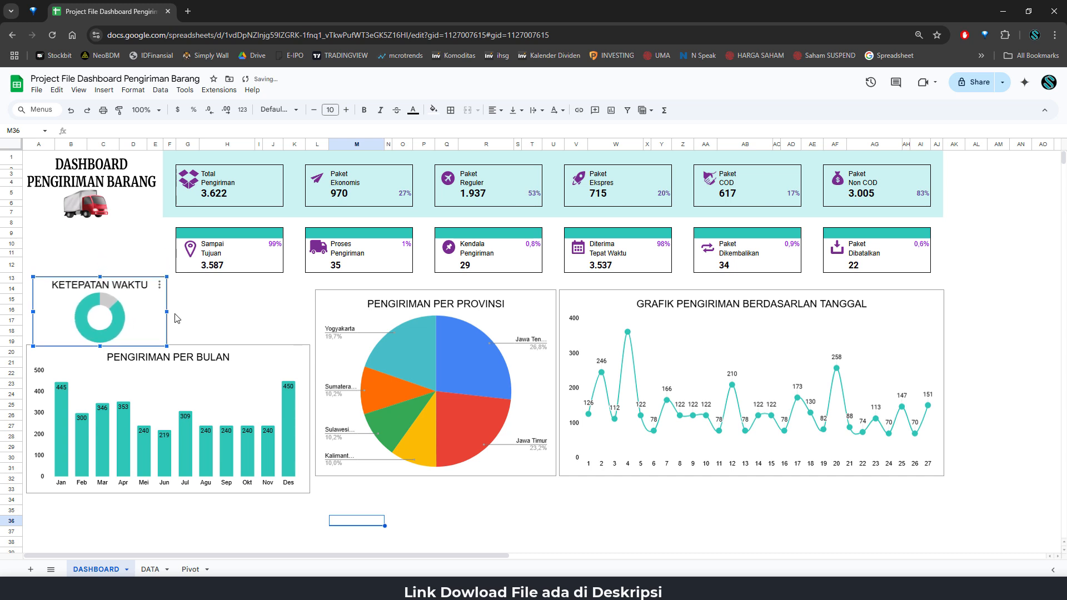
{"action": "mouse_move", "coordinate": [167, 312]}
{"action": "left_mouse_down"}
{"action": "mouse_move", "coordinate": [271, 315]}
{"action": "mouse_move", "coordinate": [115, 304]}
{"action": "mouse_move", "coordinate": [156, 303]}
{"action": "left_mouse_up"}
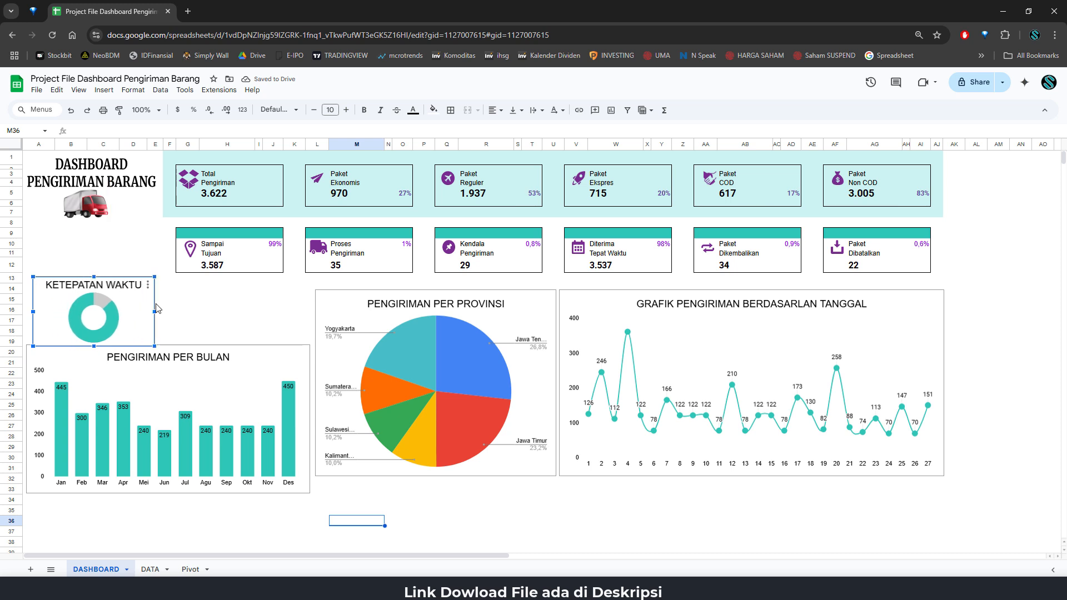
Step: Set the KETEPATAN WAKTU chart's title font size to 14
{"action": "double_click", "coordinate": [125, 285]}
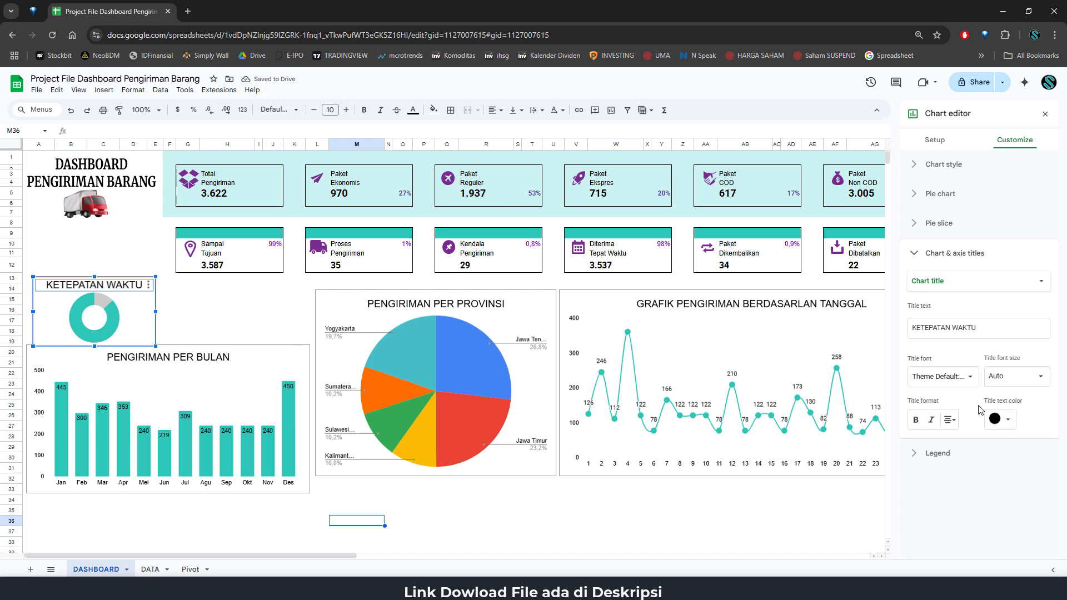
{"action": "left_click", "coordinate": [1040, 377]}
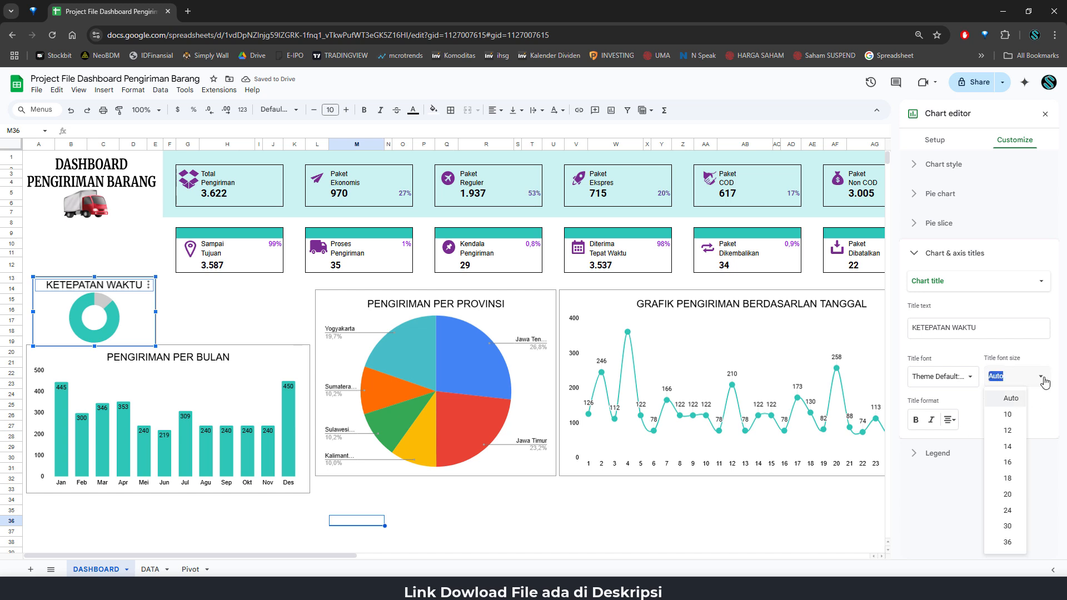
{"action": "left_click", "coordinate": [1007, 447]}
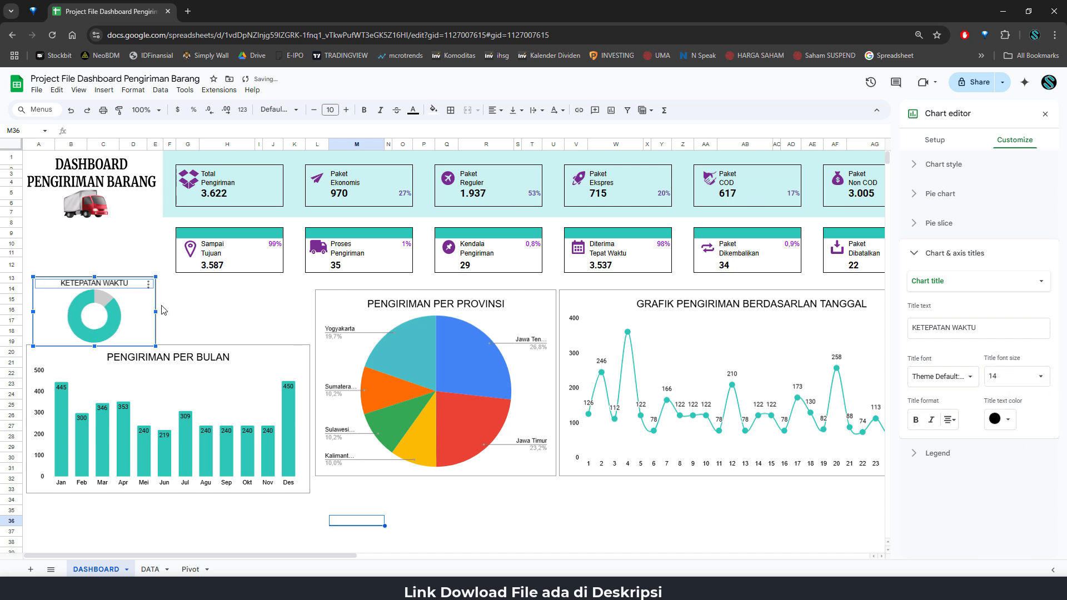
Step: Move the KETEPATAN WAKTU chart under the Sampai Tujuan card and shorten the PENGIRIMAN PER BULAN chart from its top to about row 22
{"action": "left_click_drag", "start_coordinate": [94, 346], "coordinate": [273, 360]}
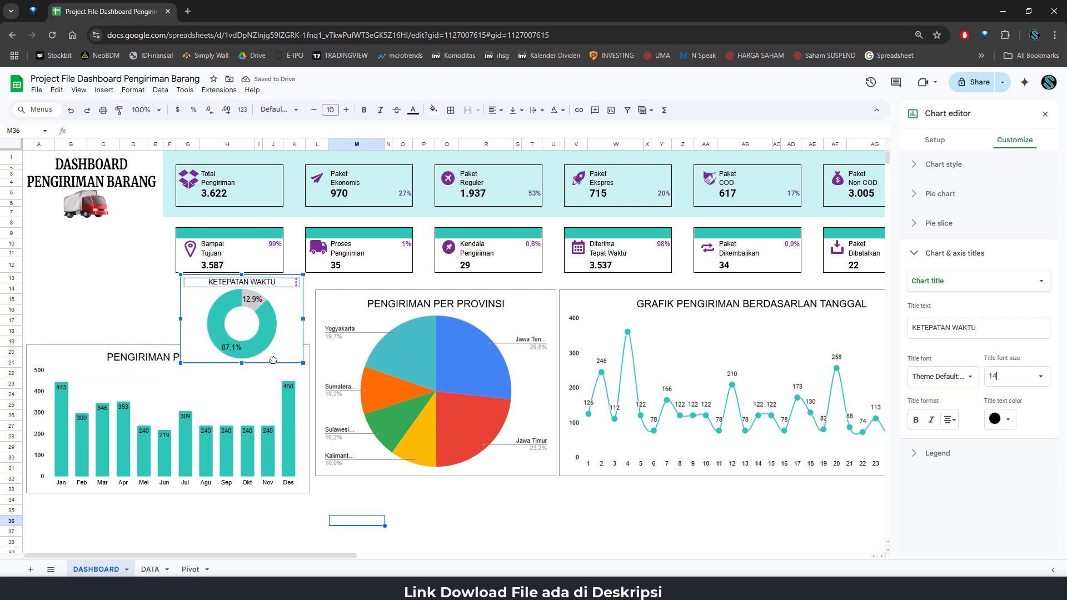
{"action": "left_click", "coordinate": [144, 351]}
{"action": "left_click_drag", "start_coordinate": [167, 344], "coordinate": [168, 367]}
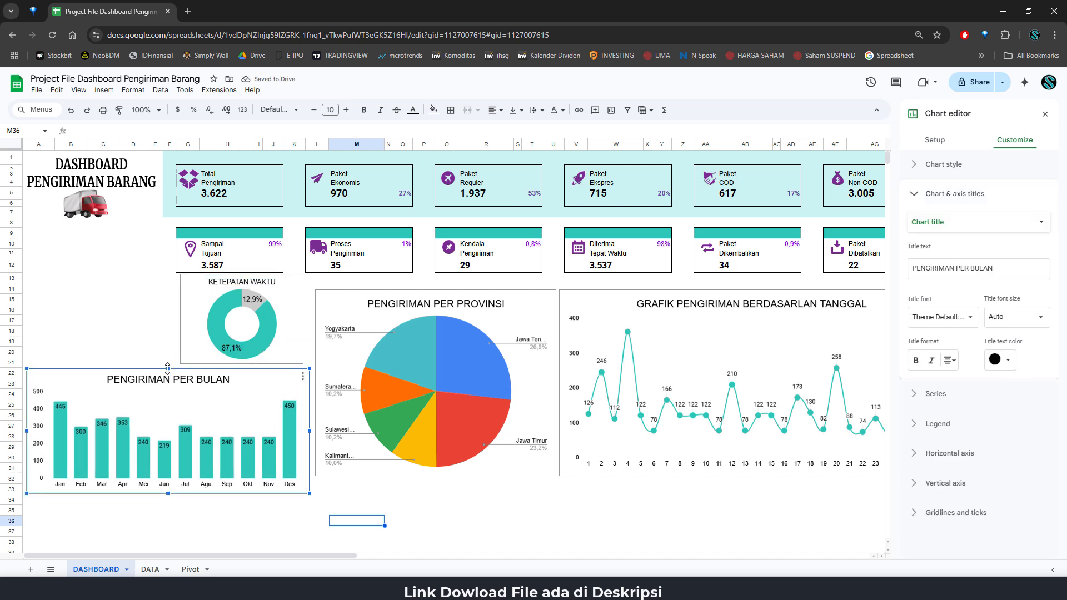
Step: Widen the KETEPATAN WAKTU chart on both sides to span about columns F:K, ending level with the monthly chart's right edge
{"action": "left_click", "coordinate": [287, 323]}
{"action": "left_click_drag", "start_coordinate": [303, 319], "coordinate": [308, 324]}
{"action": "left_click_drag", "start_coordinate": [179, 317], "coordinate": [167, 321]}
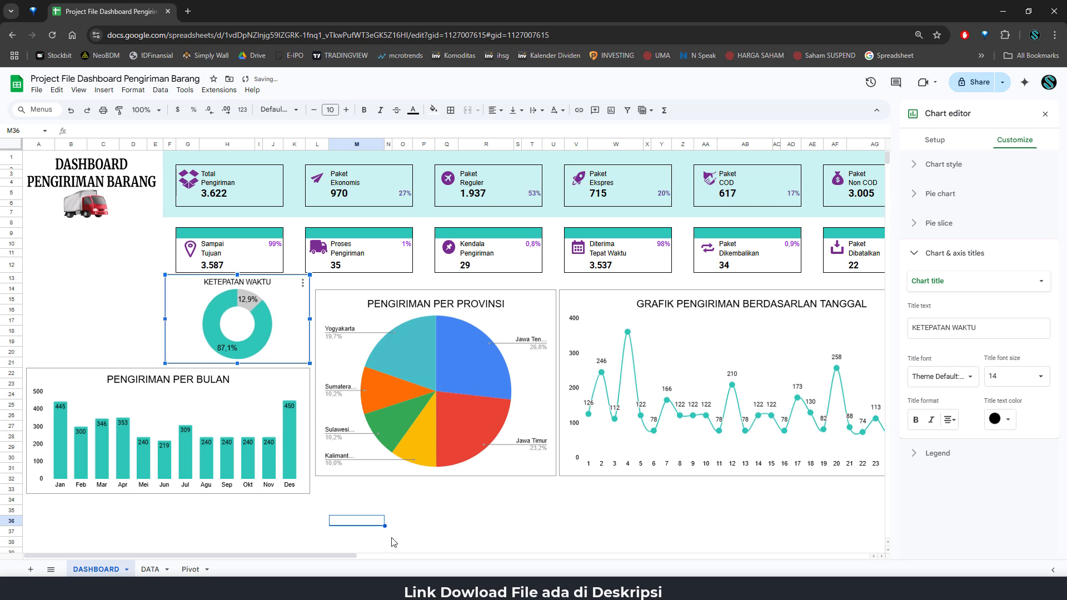
{"action": "left_click", "coordinate": [487, 522]}
Step: Extend the PENGIRIMAN PER PROVINSI pie chart and the daily line chart down to about row 33, level with the monthly chart
{"action": "left_click", "coordinate": [433, 472]}
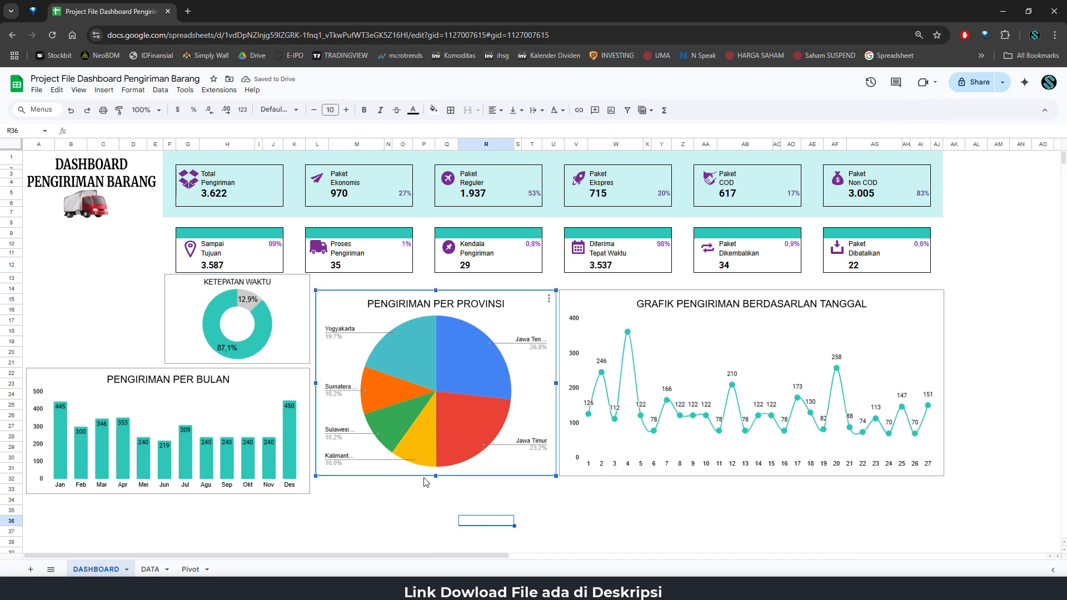
{"action": "mouse_move", "coordinate": [438, 476]}
{"action": "left_mouse_down"}
{"action": "mouse_move", "coordinate": [434, 500]}
{"action": "mouse_move", "coordinate": [439, 492]}
{"action": "left_mouse_up"}
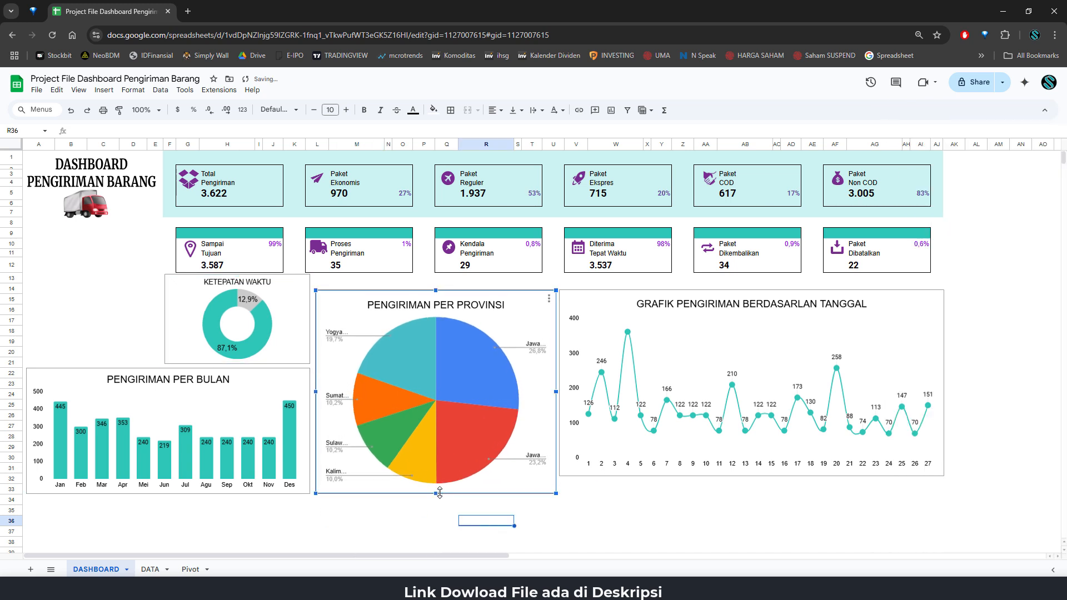
{"action": "left_click", "coordinate": [641, 473]}
{"action": "left_click_drag", "start_coordinate": [753, 475], "coordinate": [753, 493]}
{"action": "left_click", "coordinate": [760, 514]}
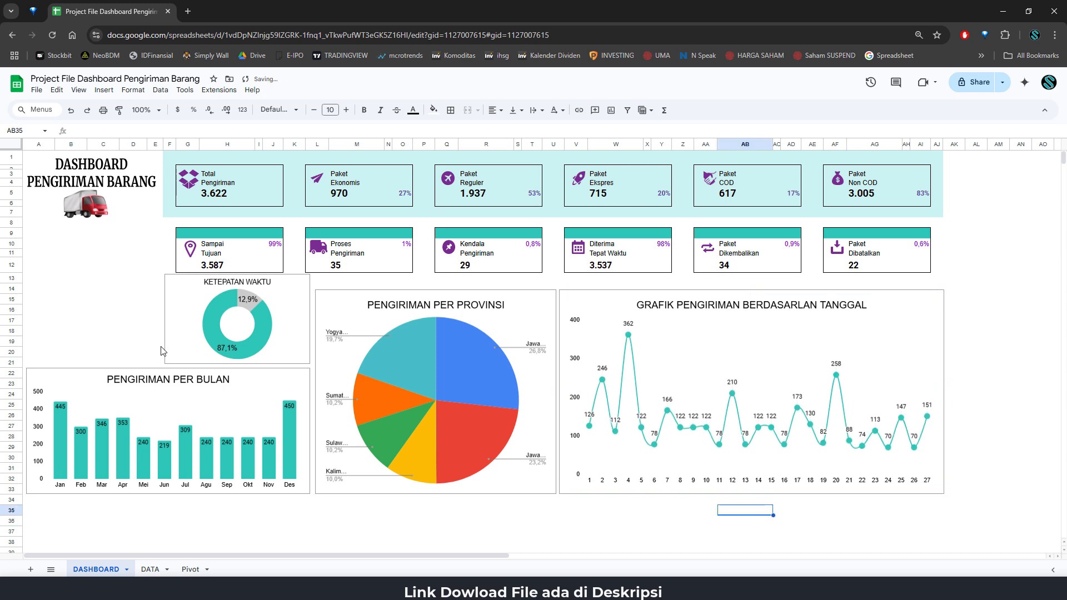
Step: Enlarge the truck image and move it down to about rows 9 to 14, then stretch the dashboard title down to about row 7
{"action": "left_click", "coordinate": [87, 223]}
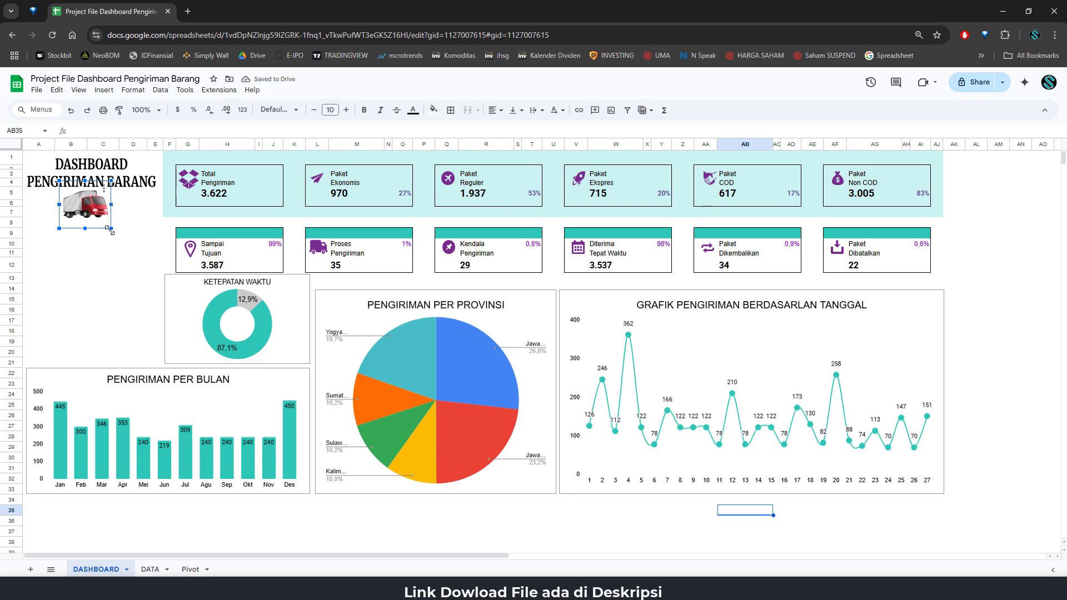
{"action": "left_click_drag", "start_coordinate": [113, 230], "coordinate": [152, 265]}
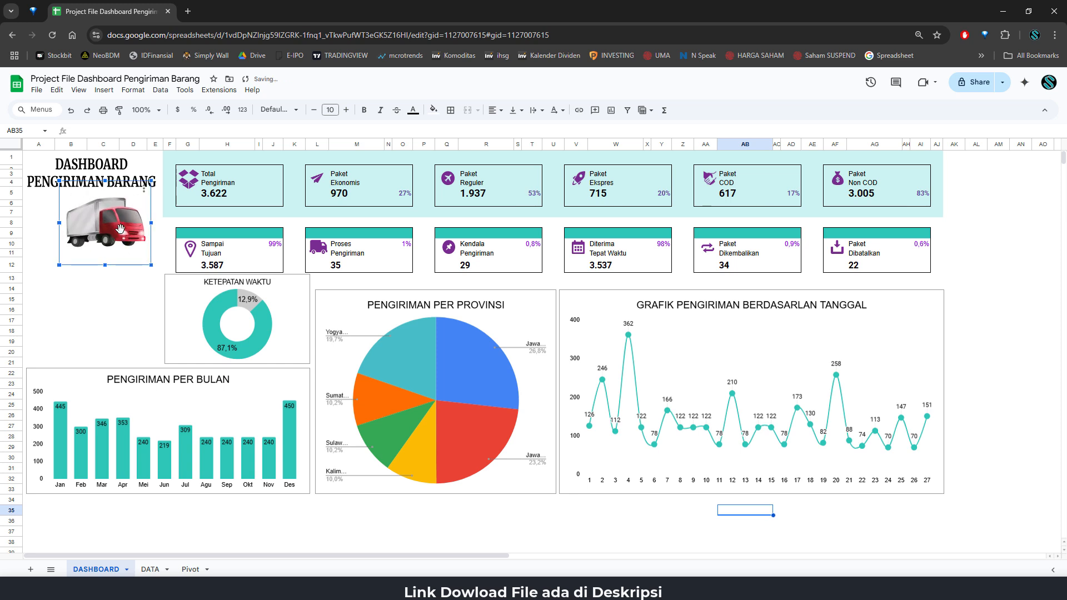
{"action": "left_click_drag", "start_coordinate": [119, 232], "coordinate": [103, 276]}
{"action": "left_click", "coordinate": [108, 190]}
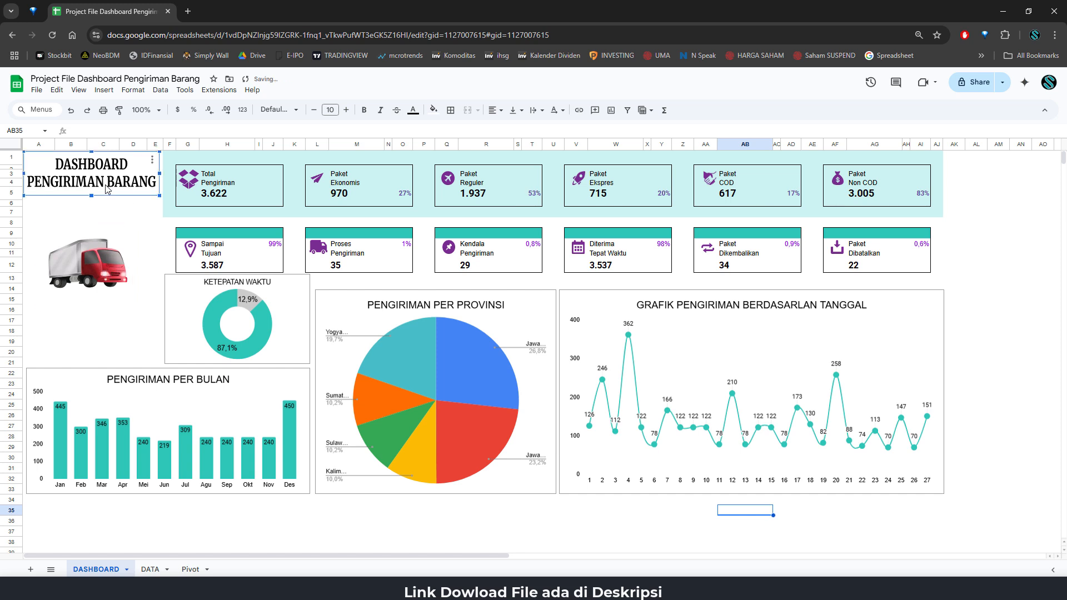
{"action": "left_click_drag", "start_coordinate": [91, 197], "coordinate": [91, 210]}
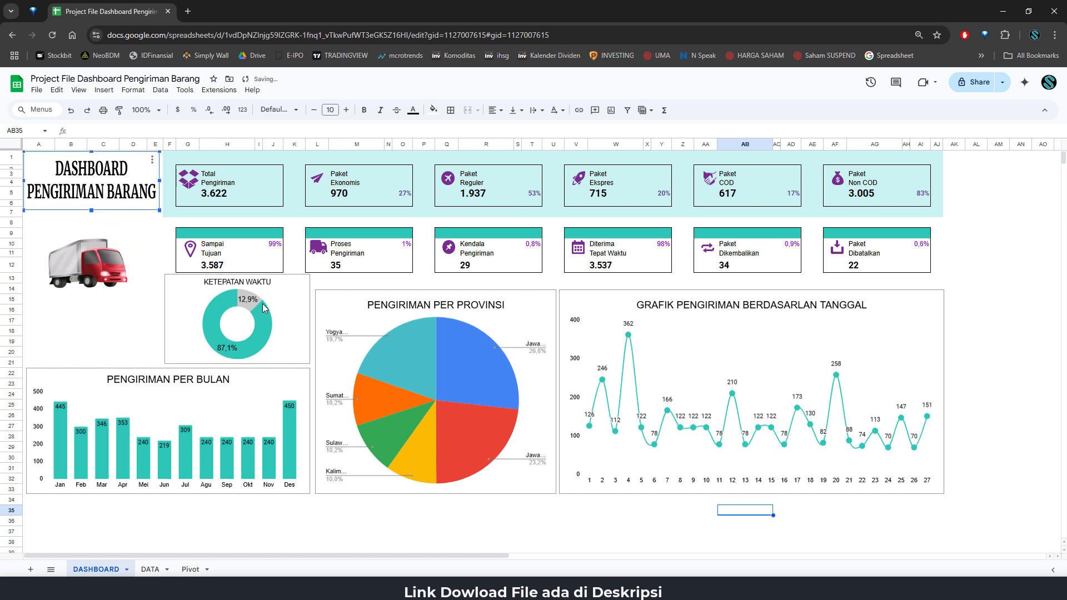
Step: Align the top edges of the KETEPATAN WAKTU, PENGIRIMAN PER PROVINSI and daily line charts at about row 13
{"action": "left_click", "coordinate": [304, 306]}
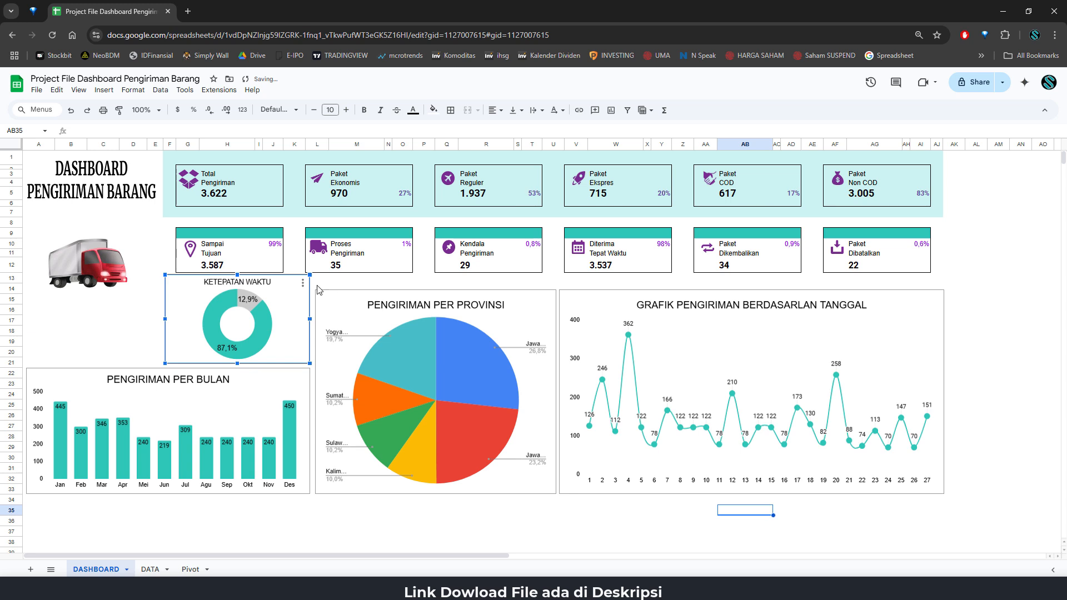
{"action": "left_click_drag", "start_coordinate": [238, 274], "coordinate": [237, 279]}
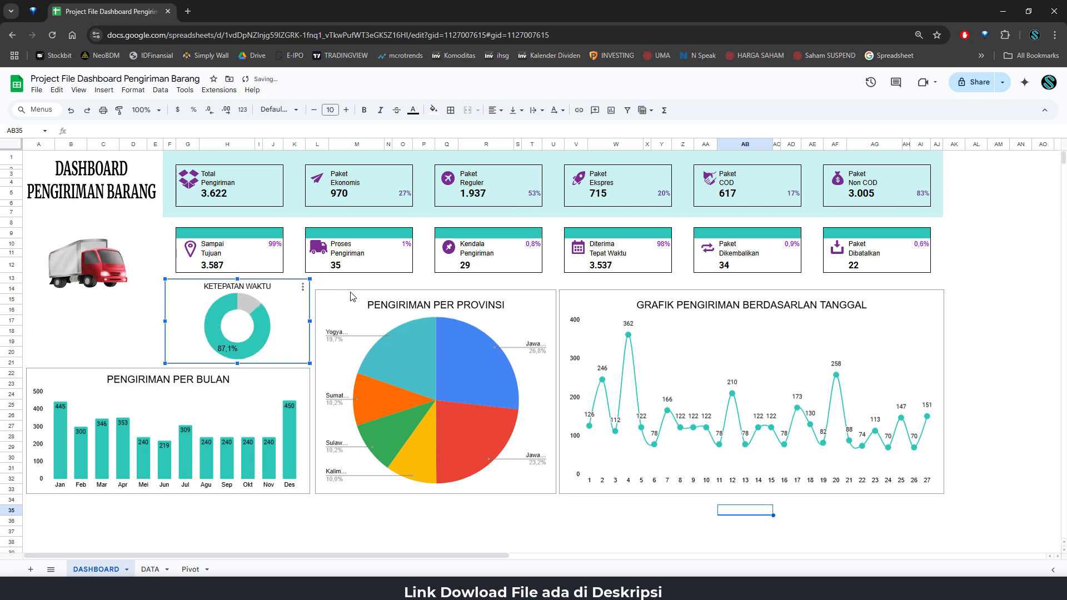
{"action": "left_click", "coordinate": [380, 293]}
{"action": "left_click_drag", "start_coordinate": [435, 290], "coordinate": [435, 279]}
{"action": "left_click", "coordinate": [599, 303]}
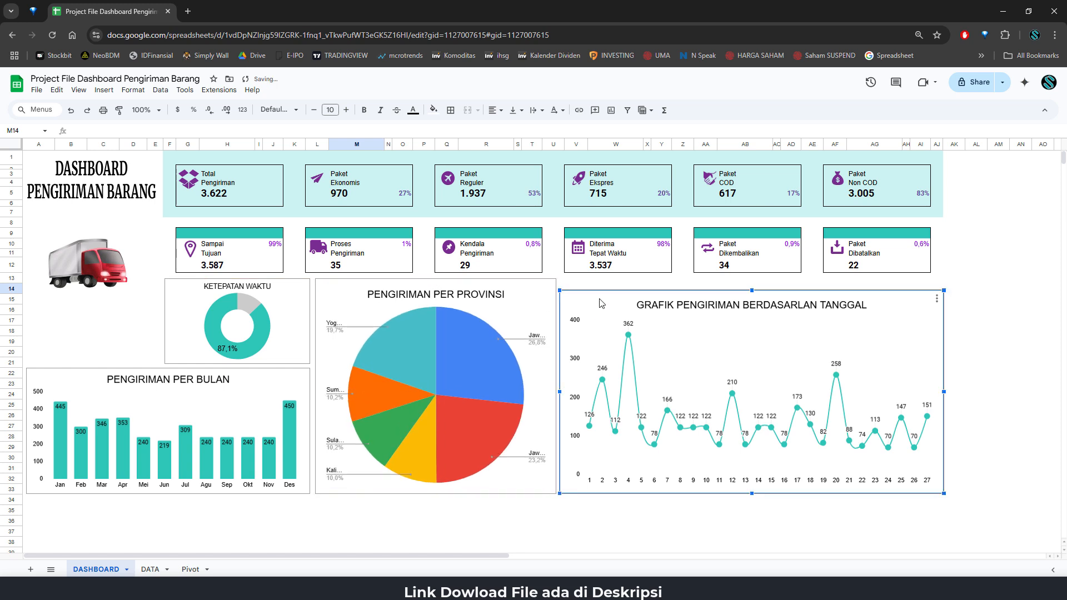
{"action": "left_click_drag", "start_coordinate": [753, 291], "coordinate": [753, 279]}
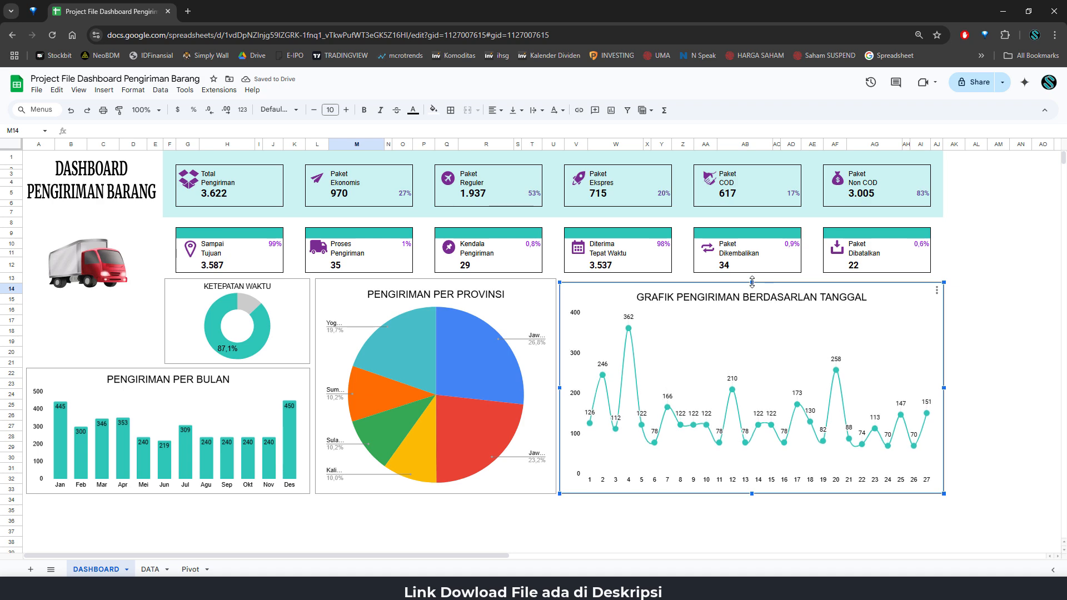
{"action": "left_click", "coordinate": [976, 300]}
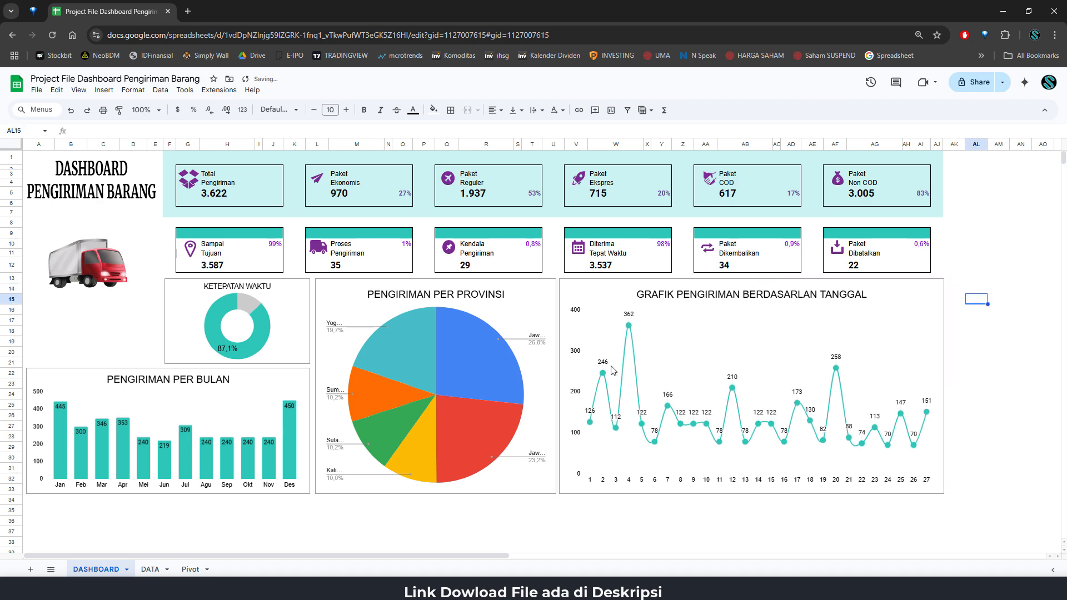
Step: Change the PENGIRIMAN PER PROVINSI pie chart to a horizontal bar chart
{"action": "key", "text": "ctrl+plus"}
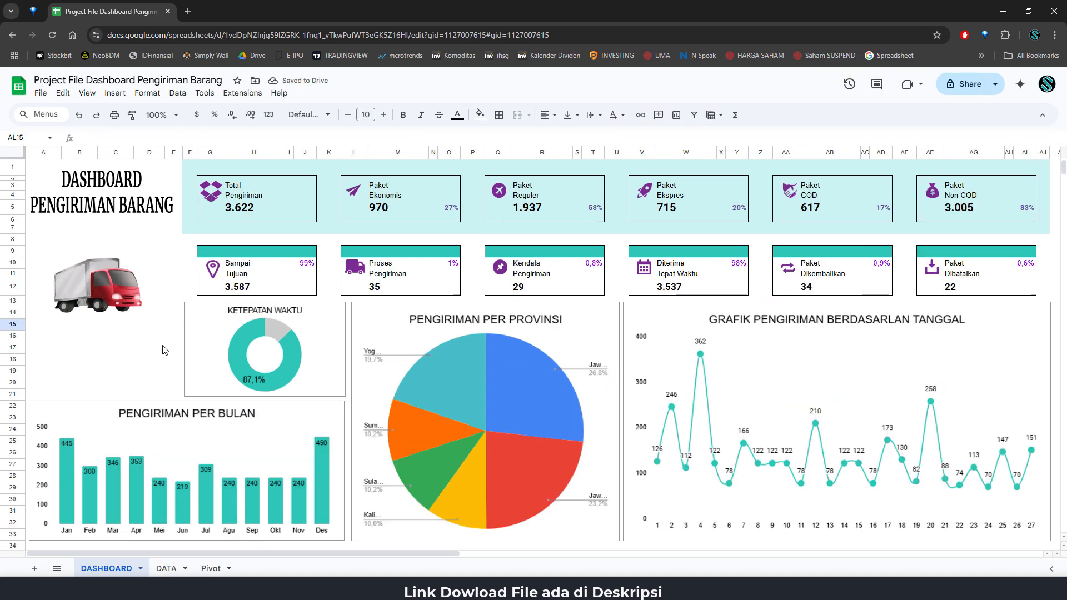
{"action": "left_click", "coordinate": [149, 336]}
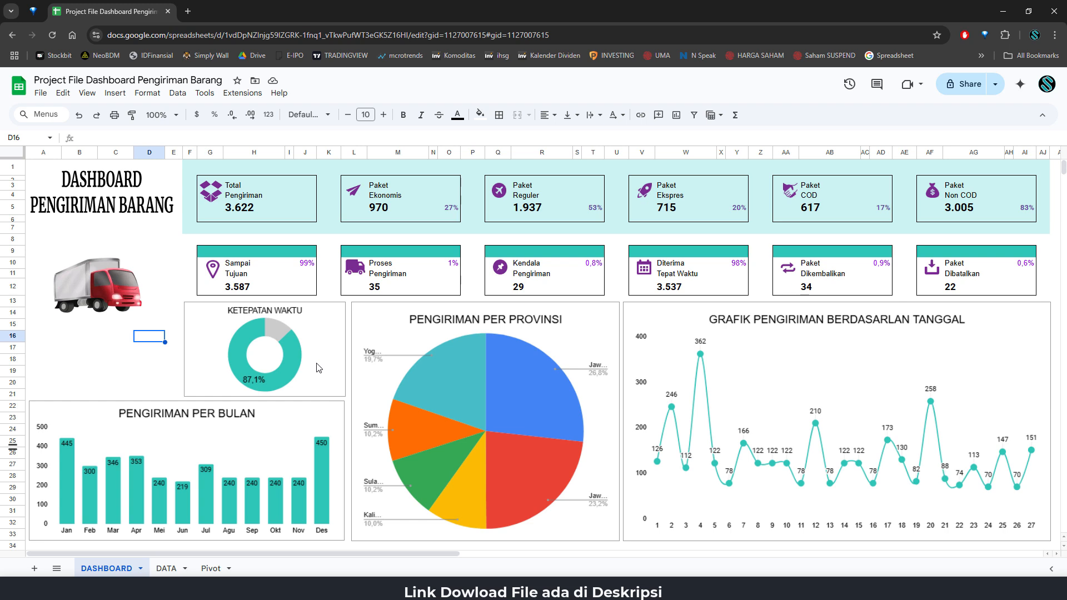
{"action": "left_click", "coordinate": [565, 345]}
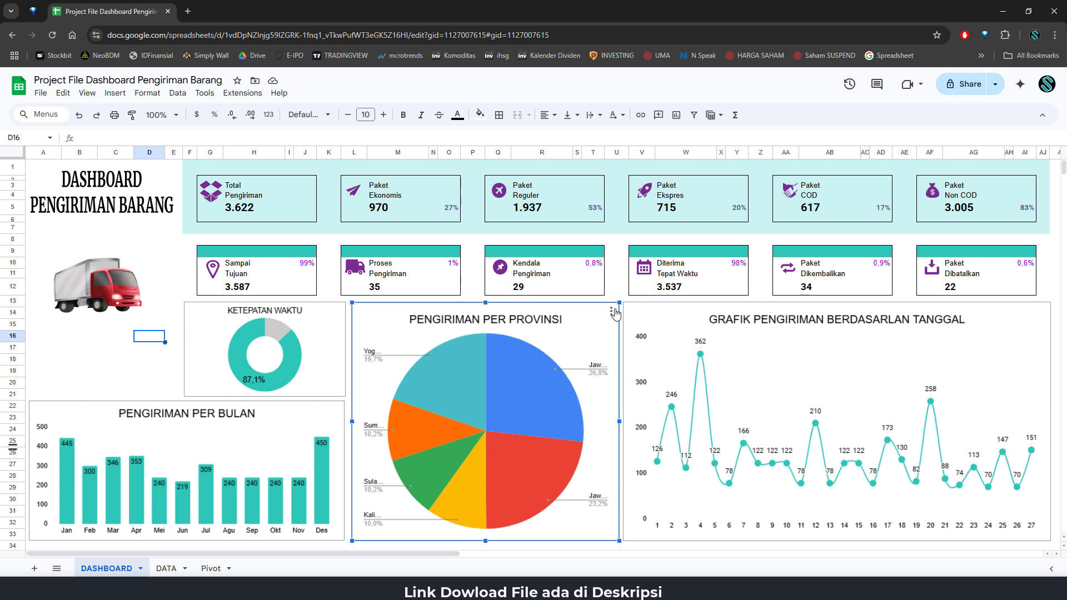
{"action": "left_click", "coordinate": [611, 311]}
{"action": "left_click", "coordinate": [649, 332]}
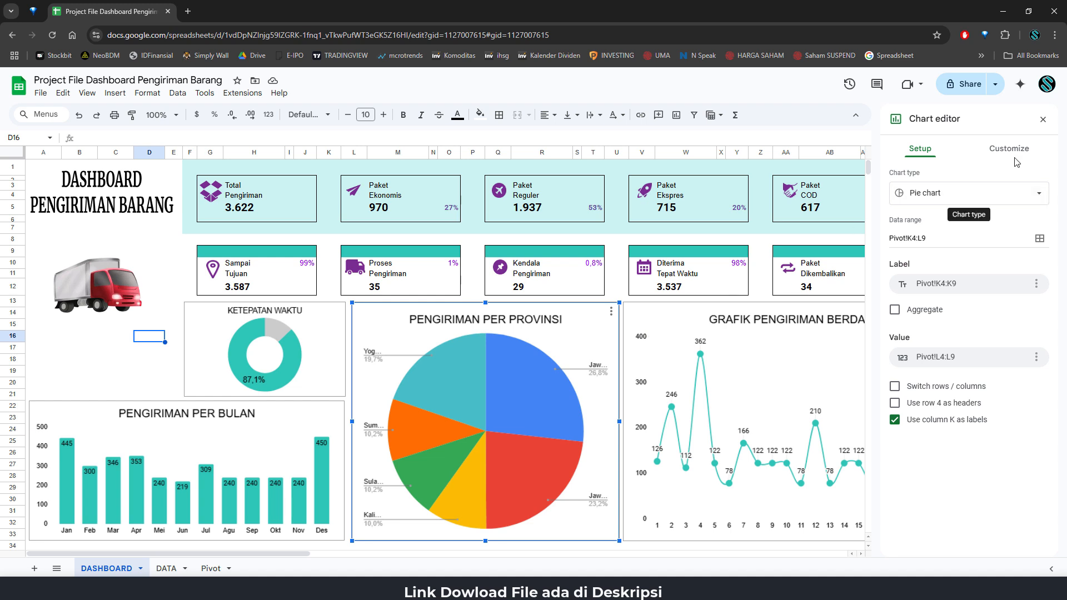
{"action": "left_click", "coordinate": [1038, 195]}
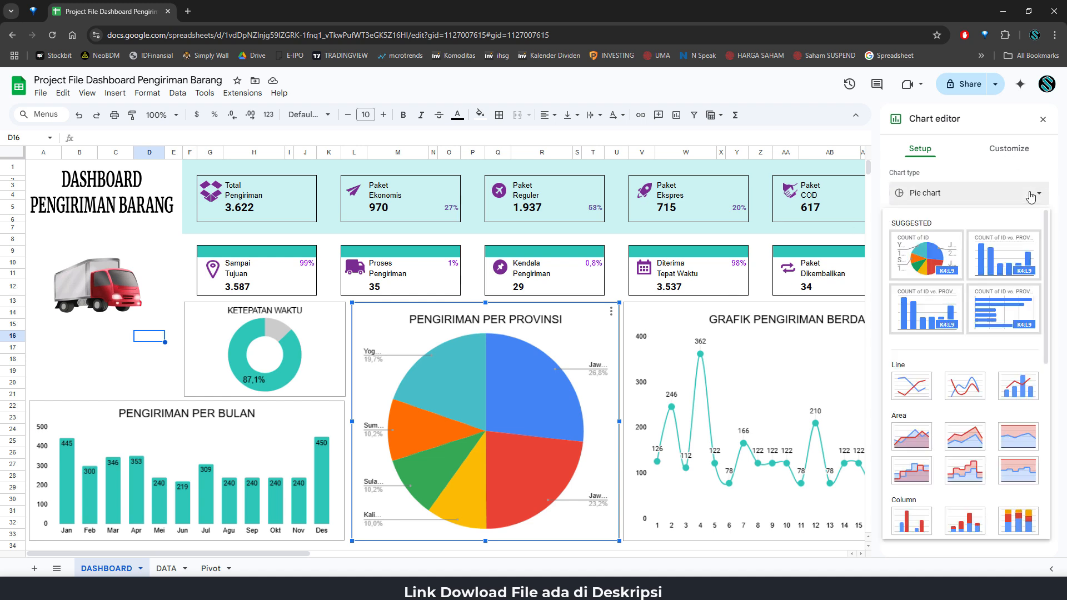
{"action": "left_click", "coordinate": [995, 311]}
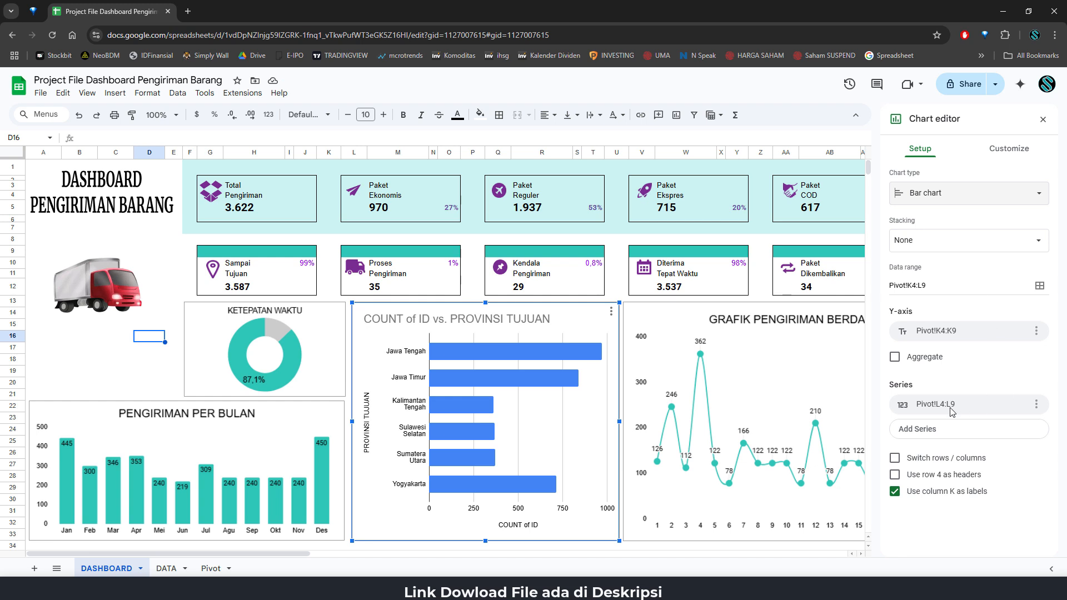
Step: Turn on data labels for the province bar chart's series
{"action": "left_click", "coordinate": [564, 352]}
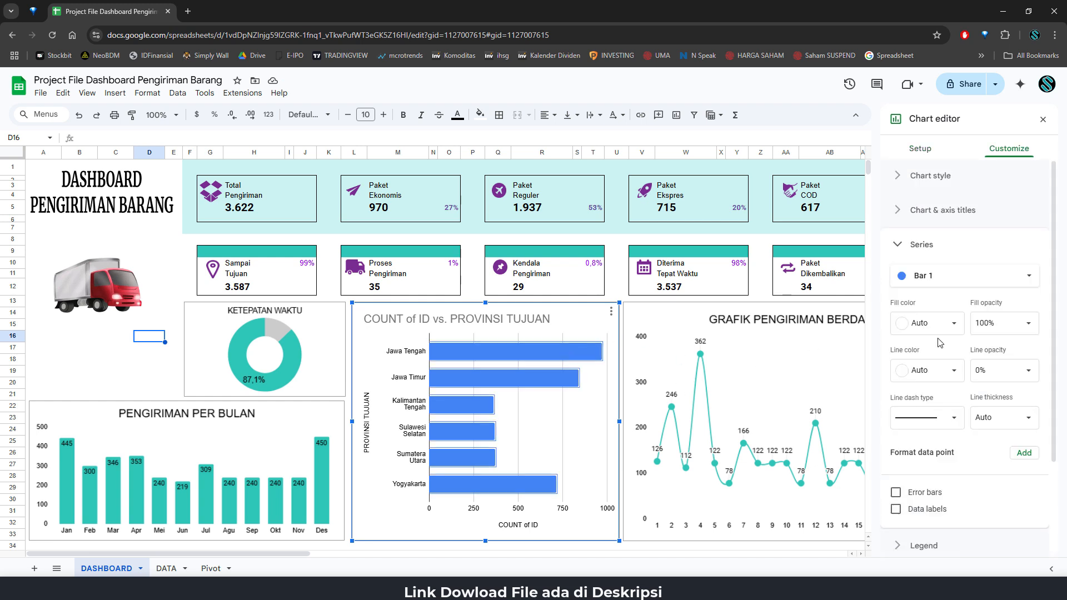
{"action": "scroll", "coordinate": [967, 361], "scroll_direction": "down", "scroll_amount": 3}
{"action": "left_click", "coordinate": [913, 392]}
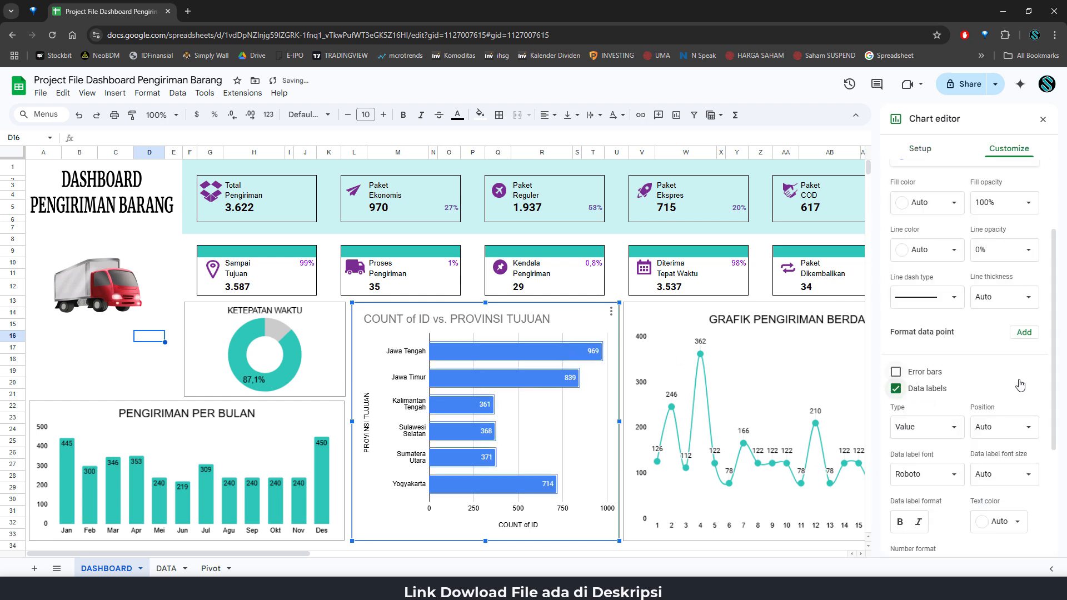
Step: Remove the province bar chart's vertical axis title
{"action": "left_click", "coordinate": [364, 428]}
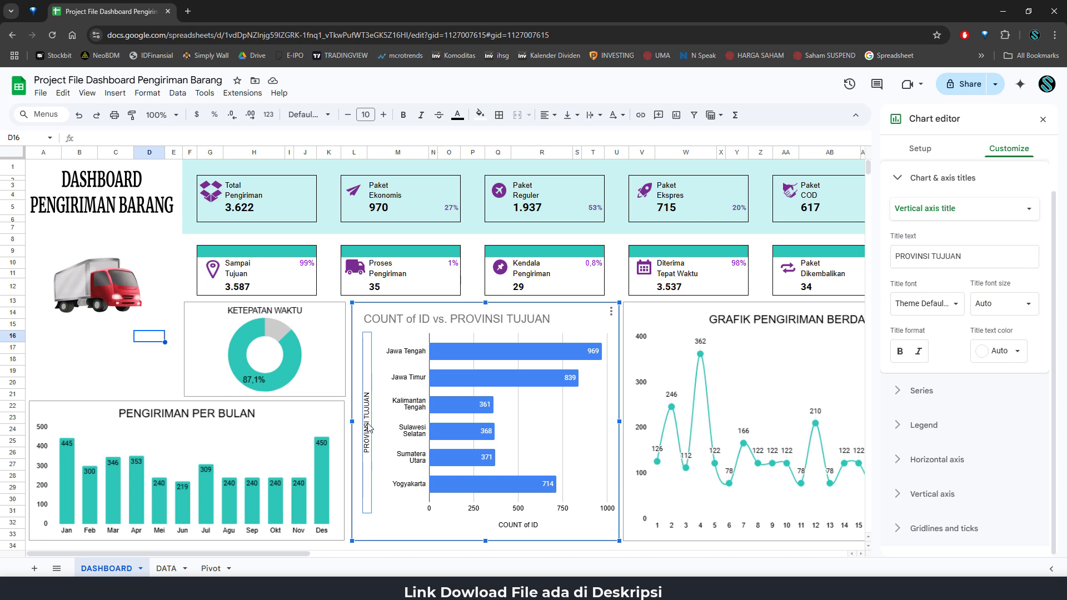
{"action": "left_click", "coordinate": [895, 261]}
{"action": "key", "text": "ctrl+a"}
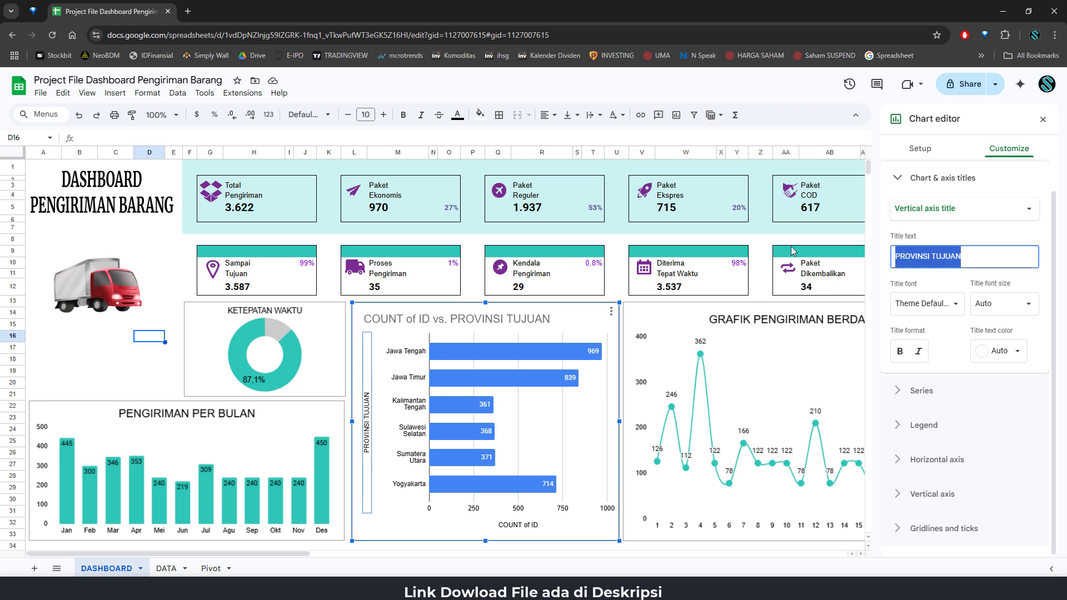
{"action": "key", "text": "BackSpace"}
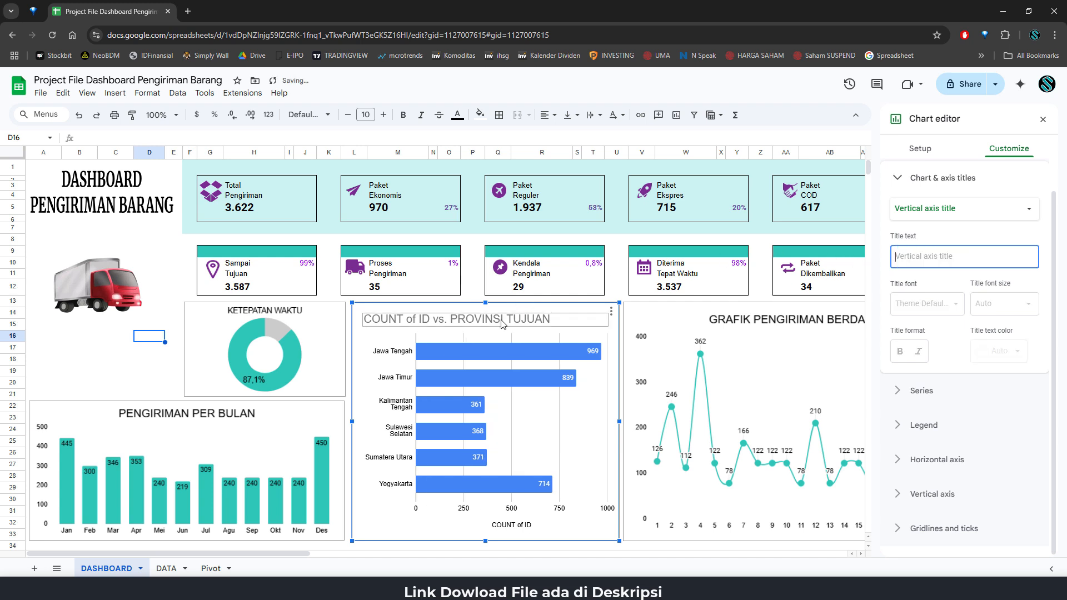
Step: Shorten the province bar chart's title to PROVINSI TUJUAN, center it and color it black
{"action": "left_click", "coordinate": [504, 322]}
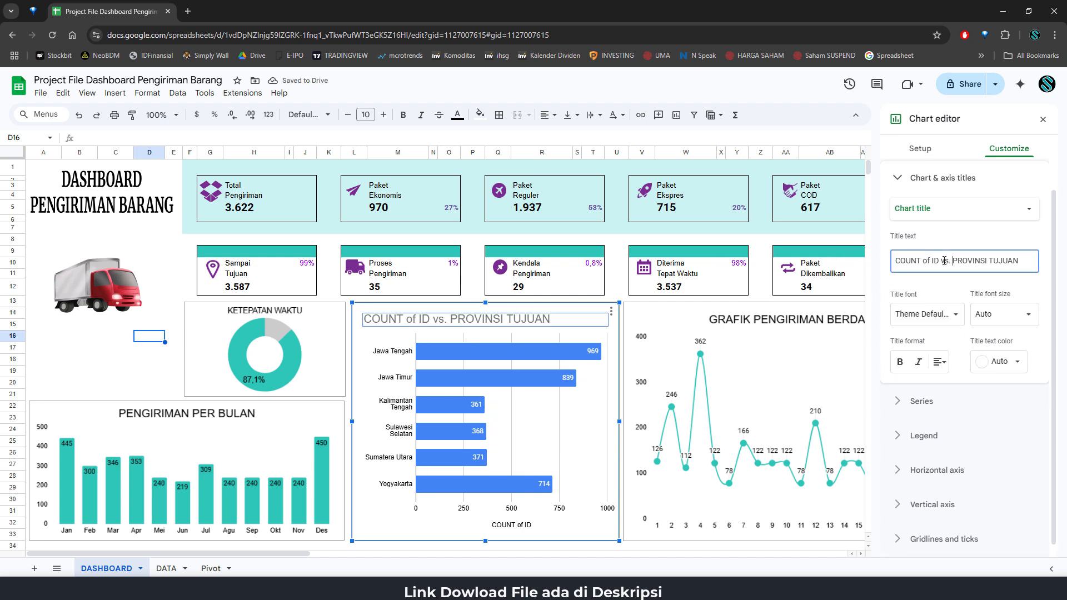
{"action": "left_click_drag", "start_coordinate": [944, 261], "coordinate": [822, 255]}
{"action": "key", "text": "BackSpace"}
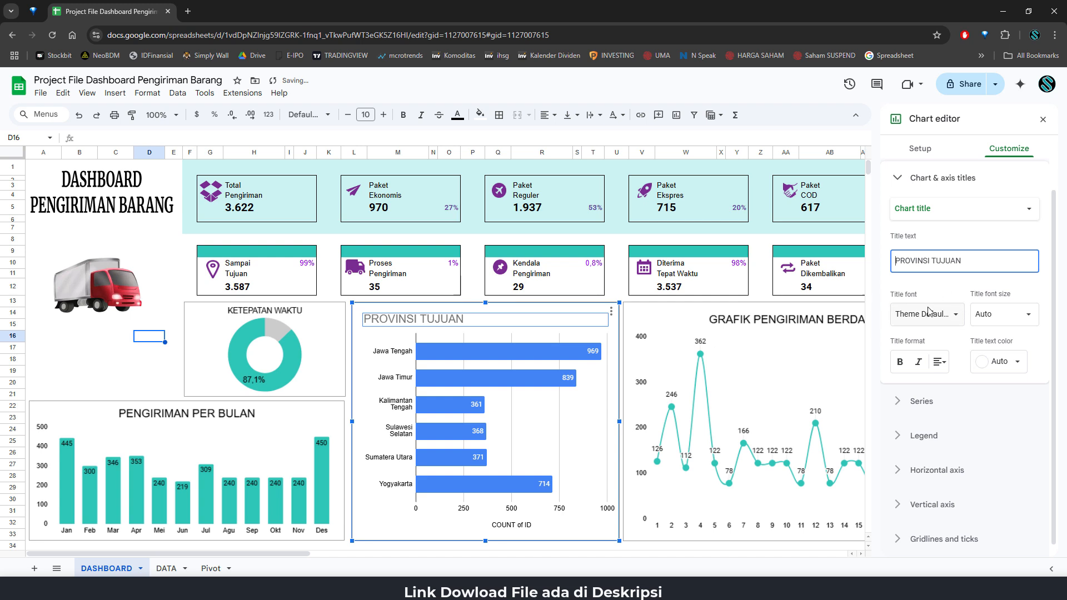
{"action": "left_click", "coordinate": [939, 362]}
{"action": "left_click", "coordinate": [955, 384]}
{"action": "left_click", "coordinate": [1003, 361]}
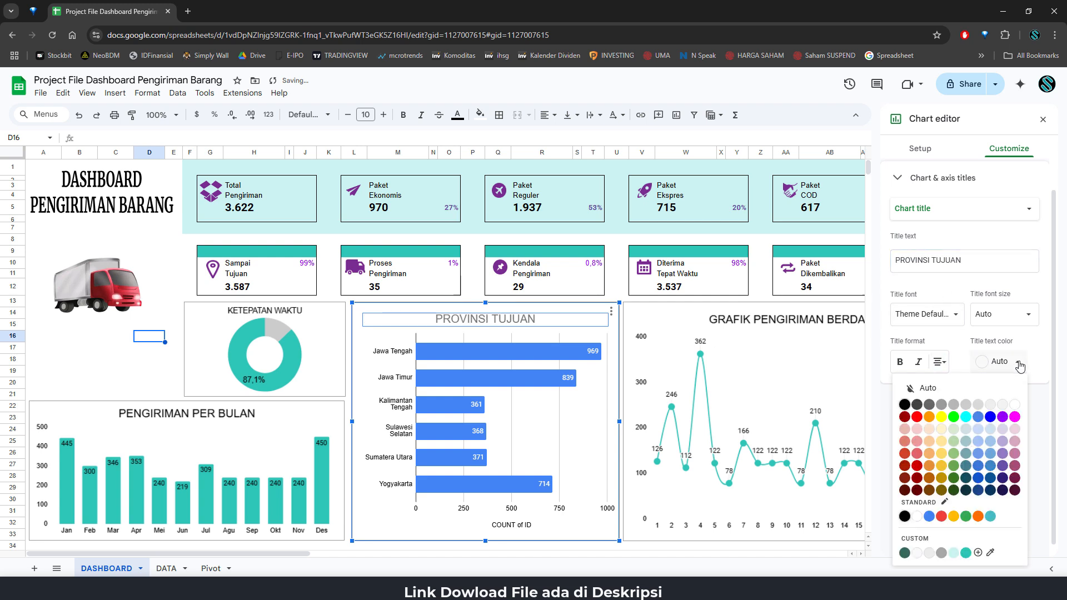
{"action": "left_click", "coordinate": [905, 405]}
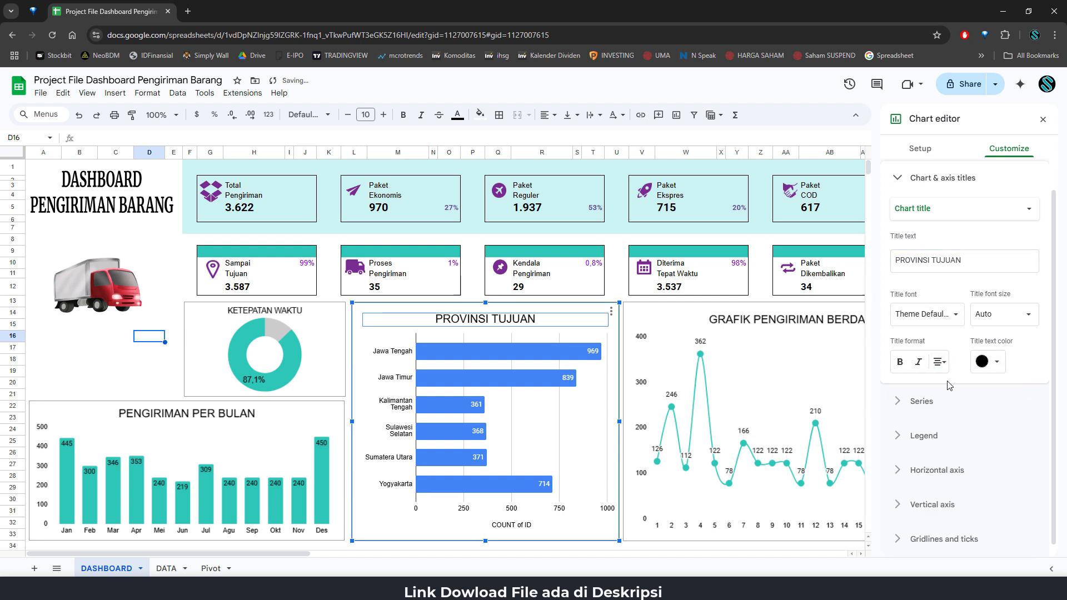
Step: Remove the province bar chart's horizontal axis title and turn off its horizontal axis major gridlines
{"action": "left_click", "coordinate": [523, 525]}
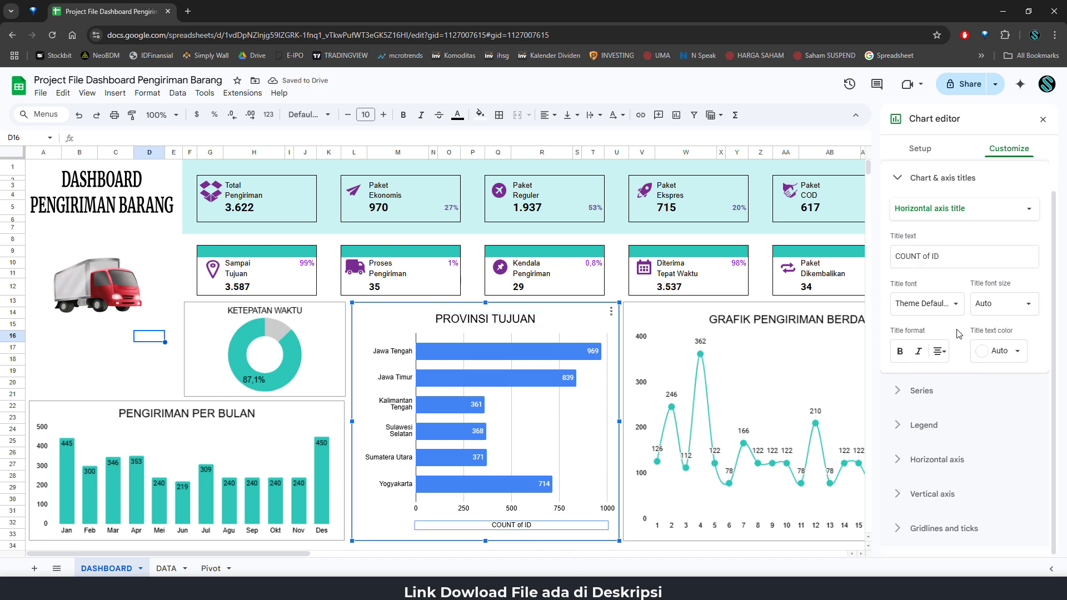
{"action": "key", "text": "BackSpace"}
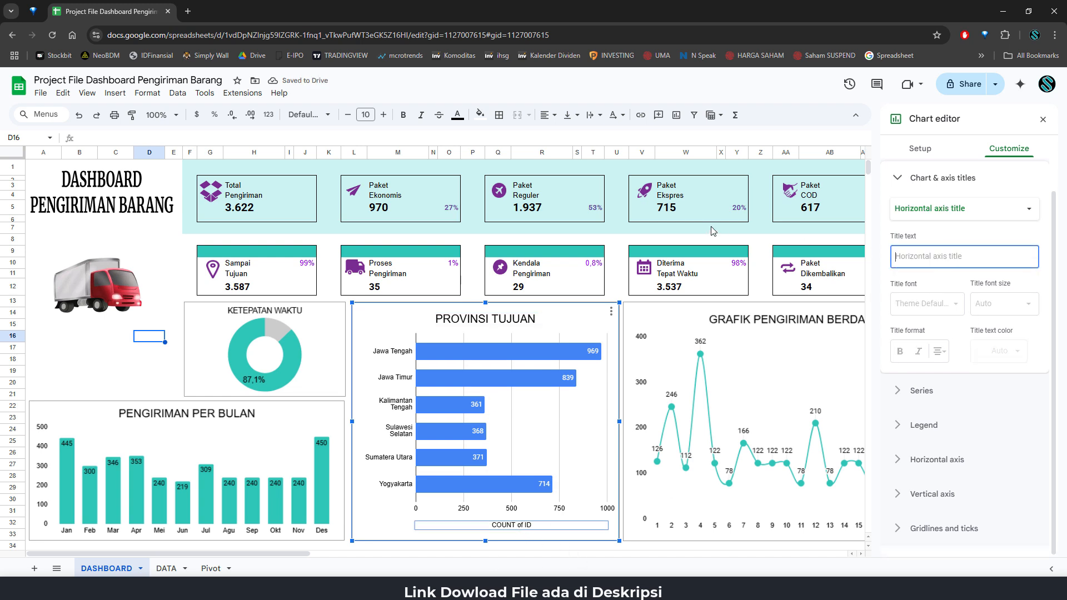
{"action": "left_click", "coordinate": [511, 440]}
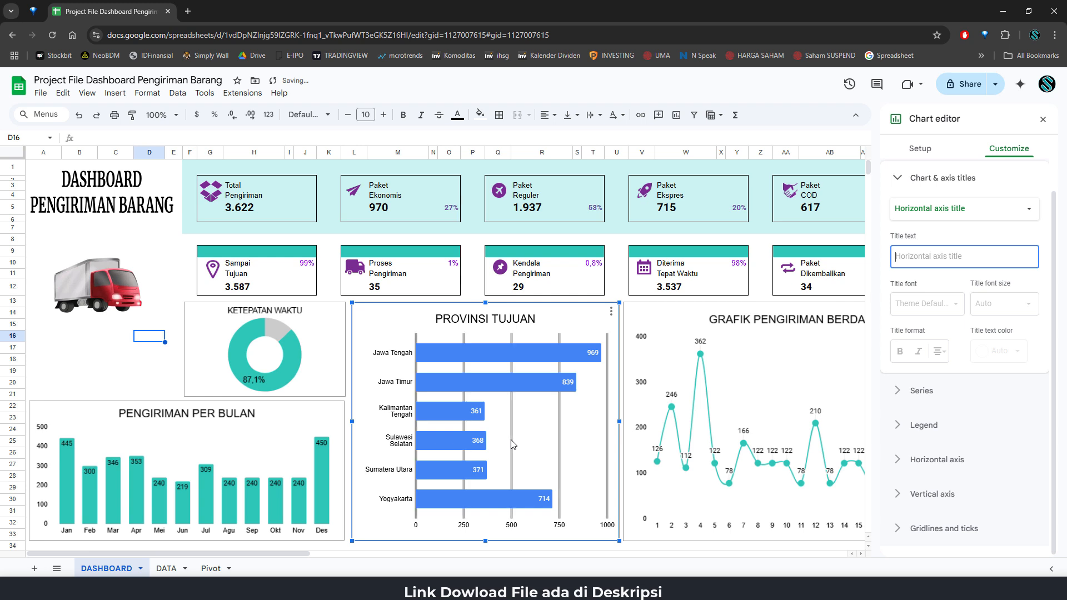
{"action": "key", "text": "BackSpace"}
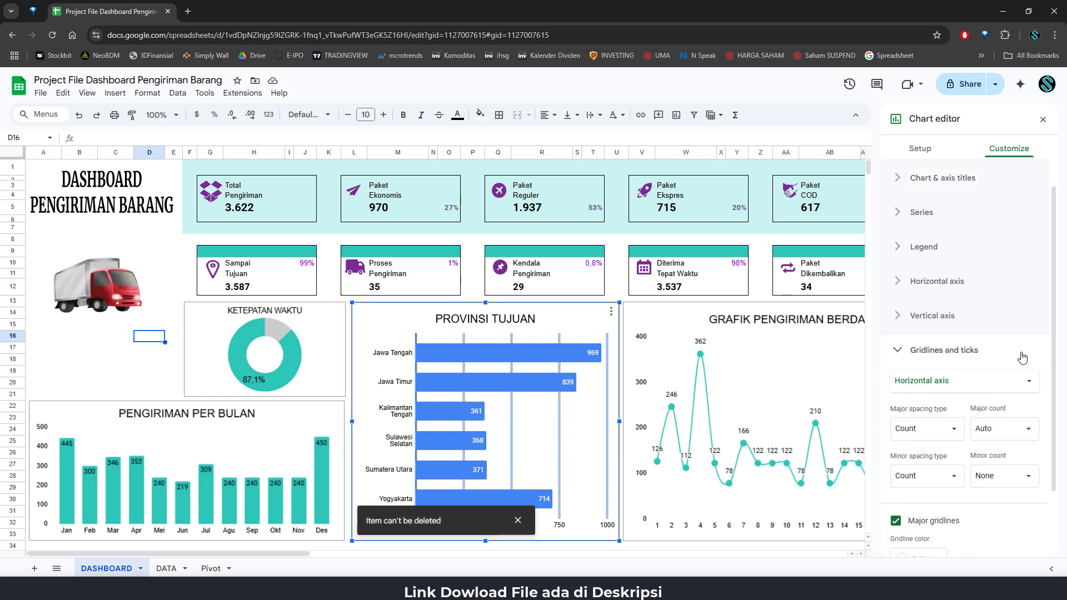
{"action": "left_click", "coordinate": [898, 521]}
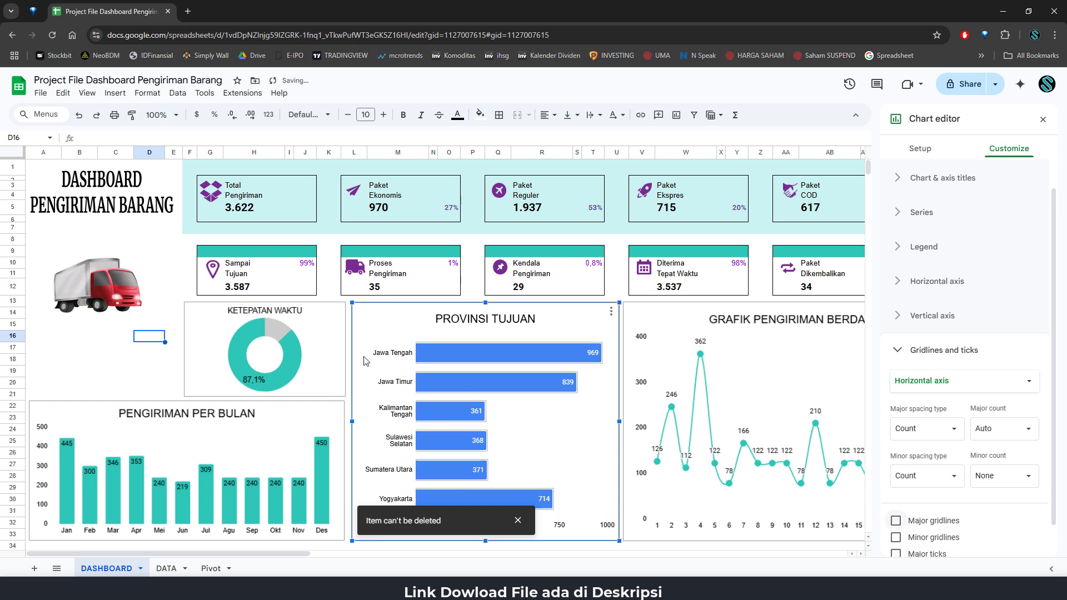
Step: Fill the bars of the PROVINSI TUJUAN chart with the custom teal used in the other charts
{"action": "left_click", "coordinate": [108, 348]}
{"action": "double_click", "coordinate": [456, 385]}
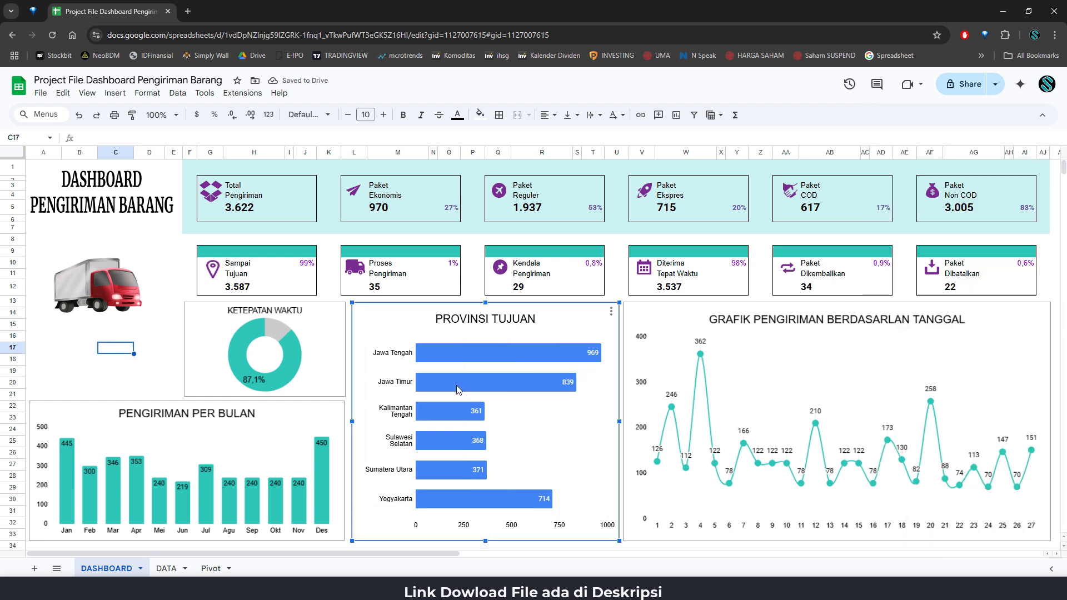
{"action": "left_click", "coordinate": [947, 322]}
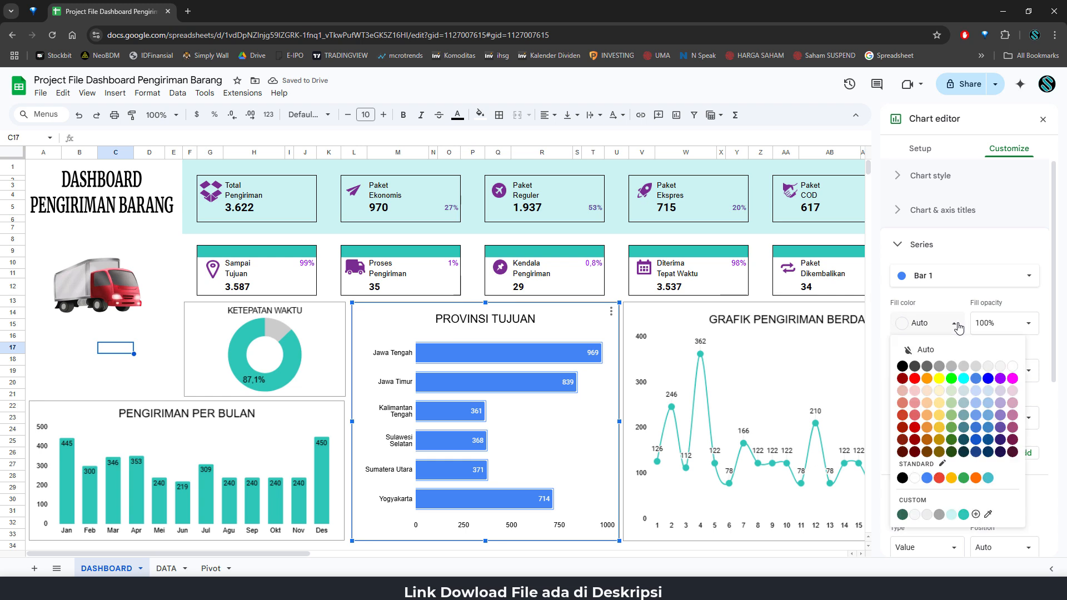
{"action": "left_click", "coordinate": [964, 514]}
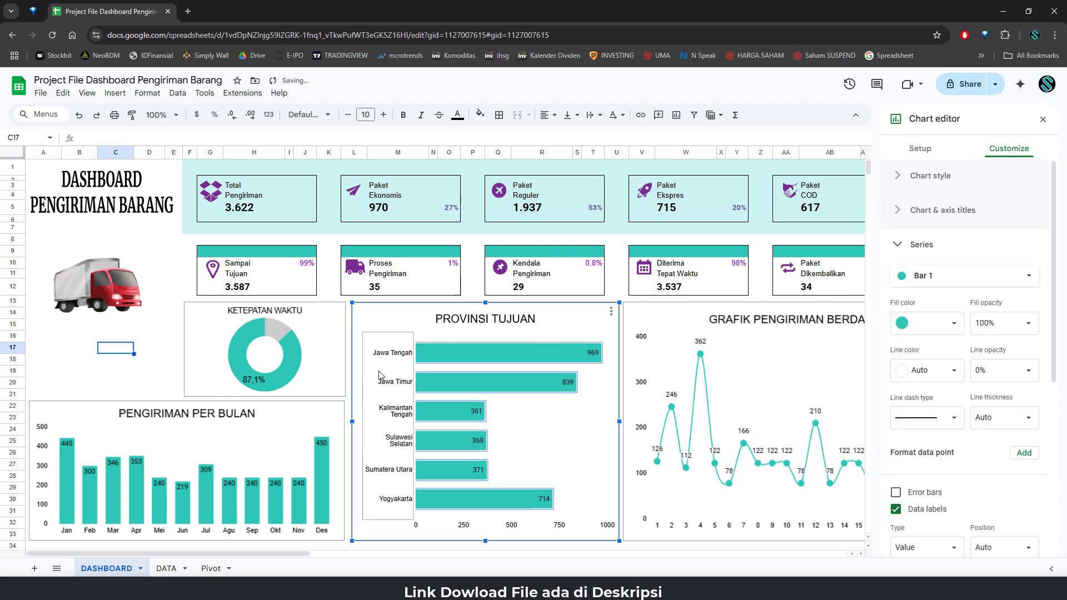
{"action": "left_click", "coordinate": [152, 359]}
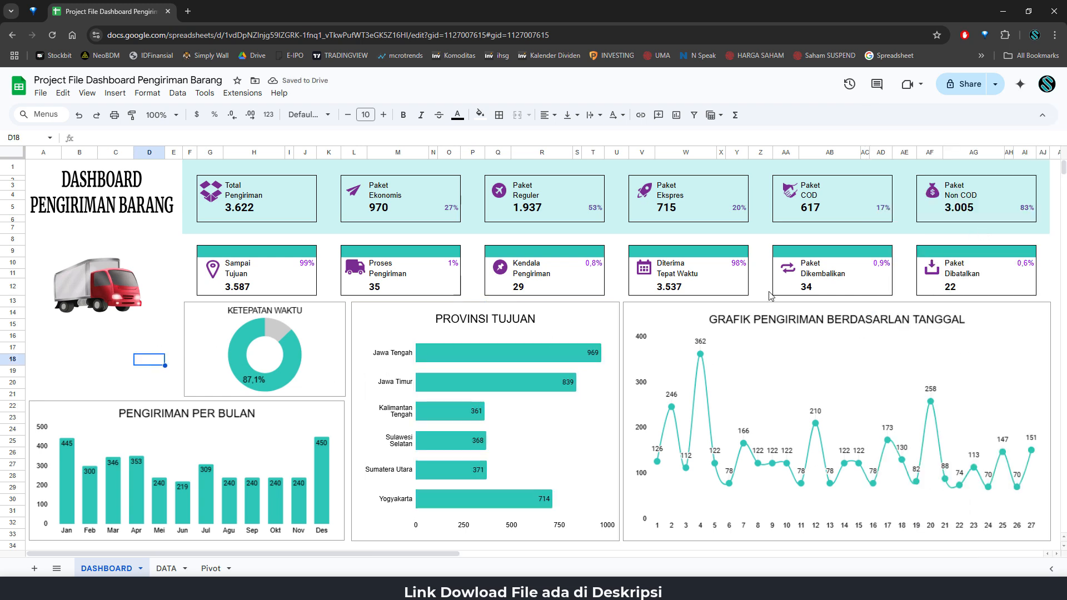
Step: Enlarge the truck picture below the dashboard title slightly
{"action": "left_click", "coordinate": [135, 210]}
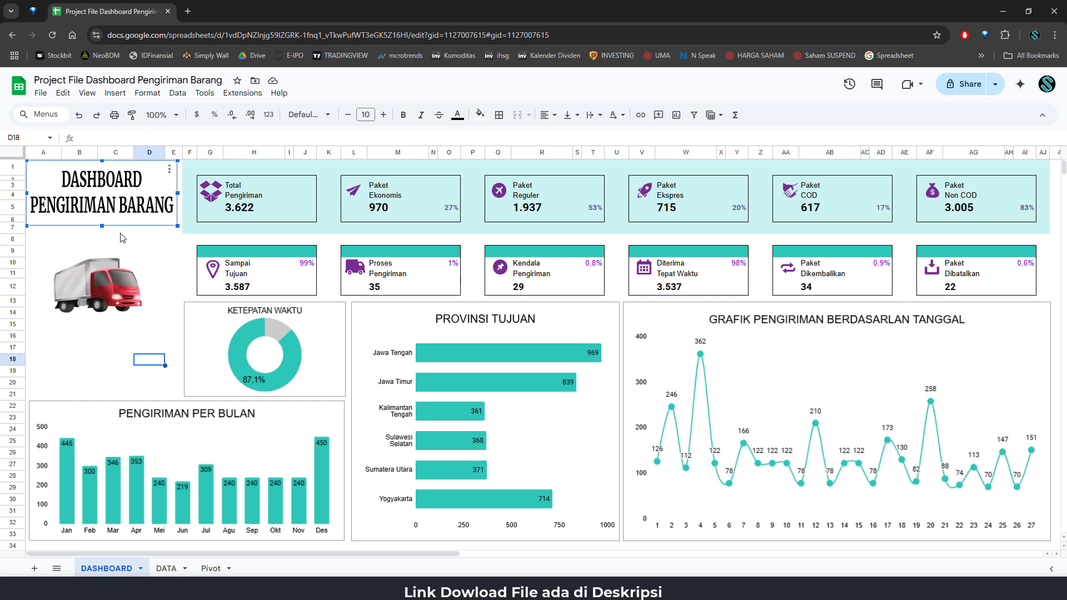
{"action": "left_click", "coordinate": [113, 329]}
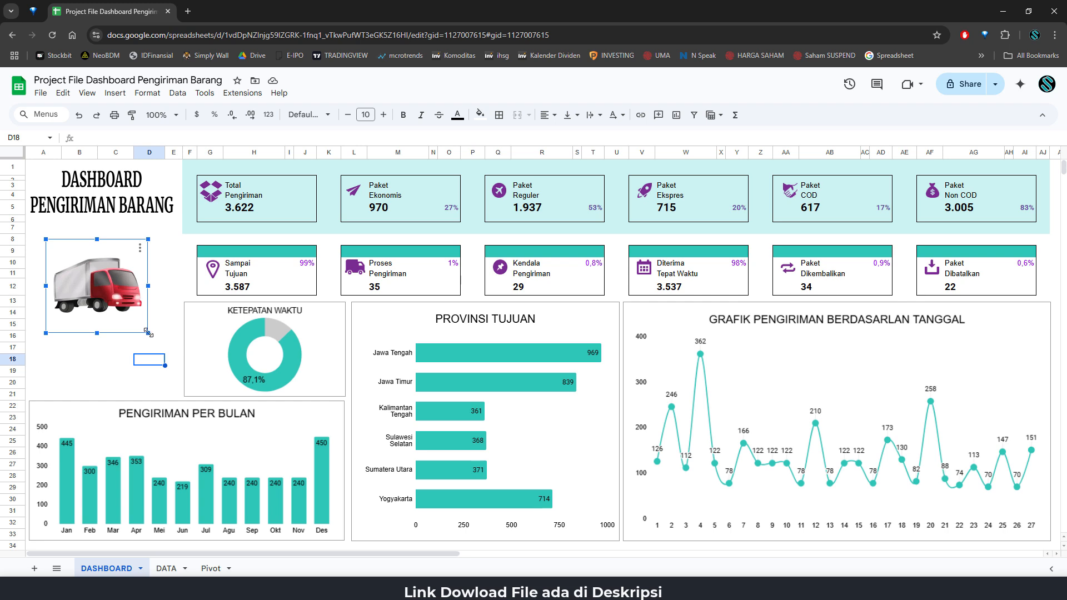
{"action": "left_click_drag", "start_coordinate": [148, 332], "coordinate": [162, 345]}
{"action": "left_click", "coordinate": [176, 289]}
{"action": "left_click", "coordinate": [120, 373]}
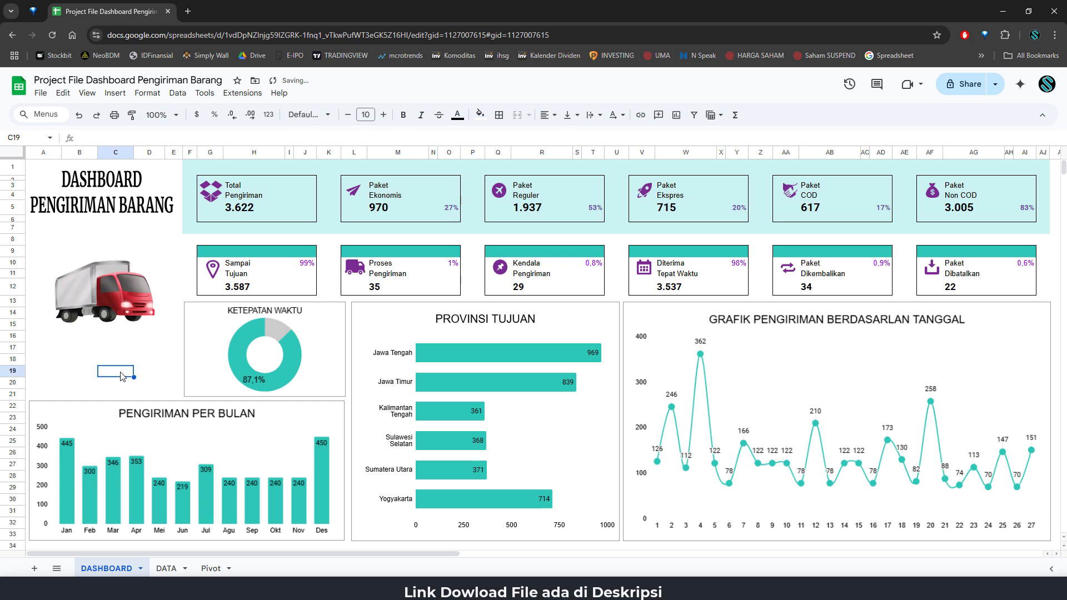